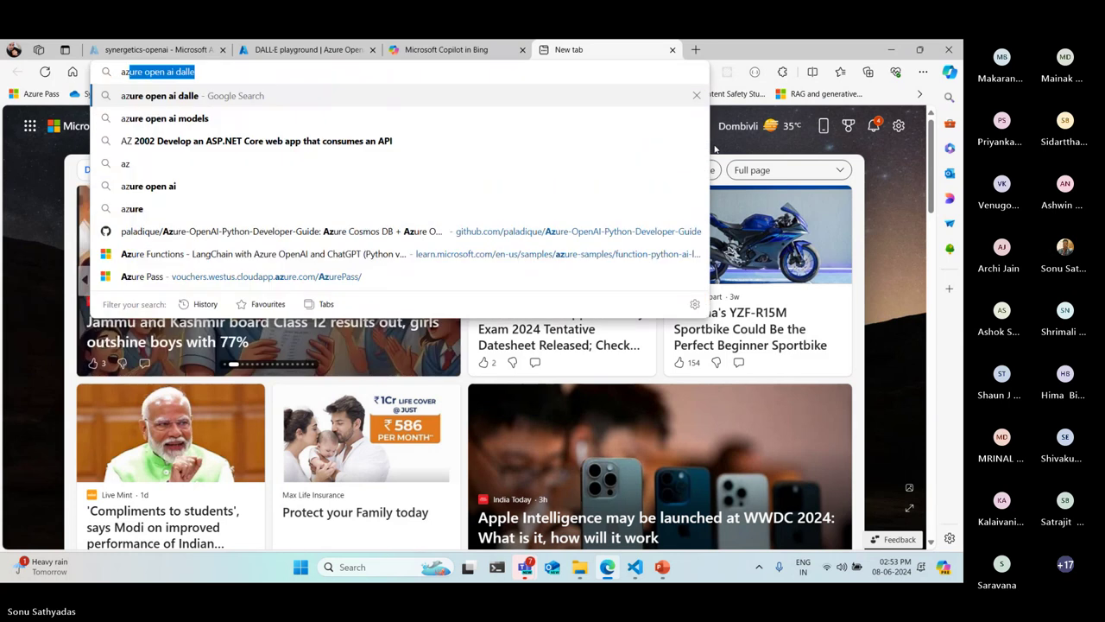
Search the web for "azure openai dalle api" and open the Microsoft Learn quickstart on generating images with Azure OpenAI Service.
text(openai )
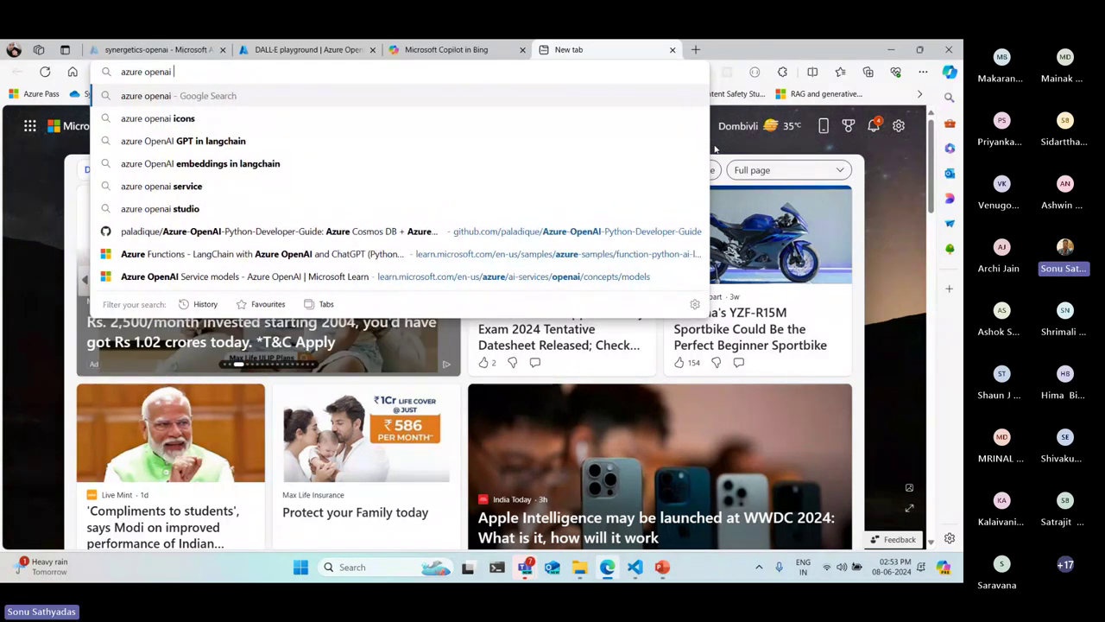
text(dalle)
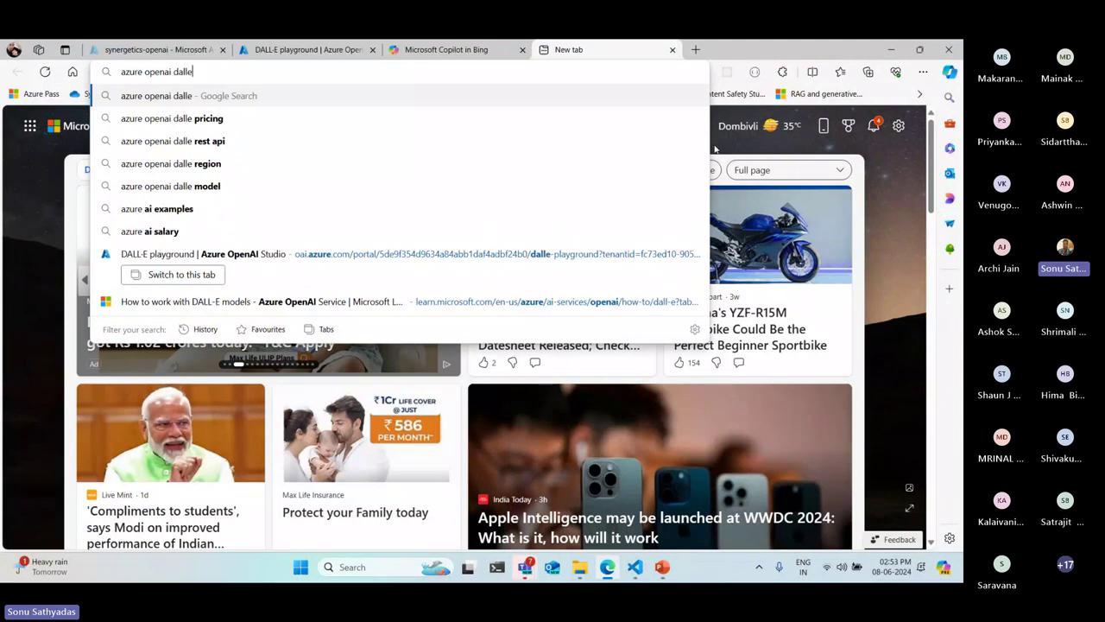
text( api)
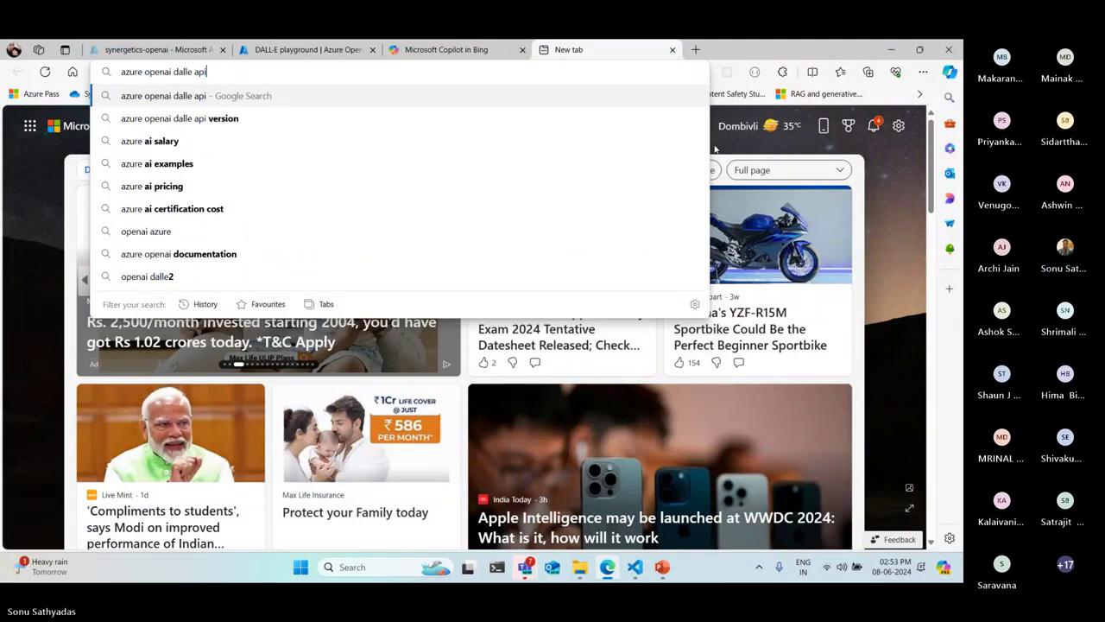
key(Return)
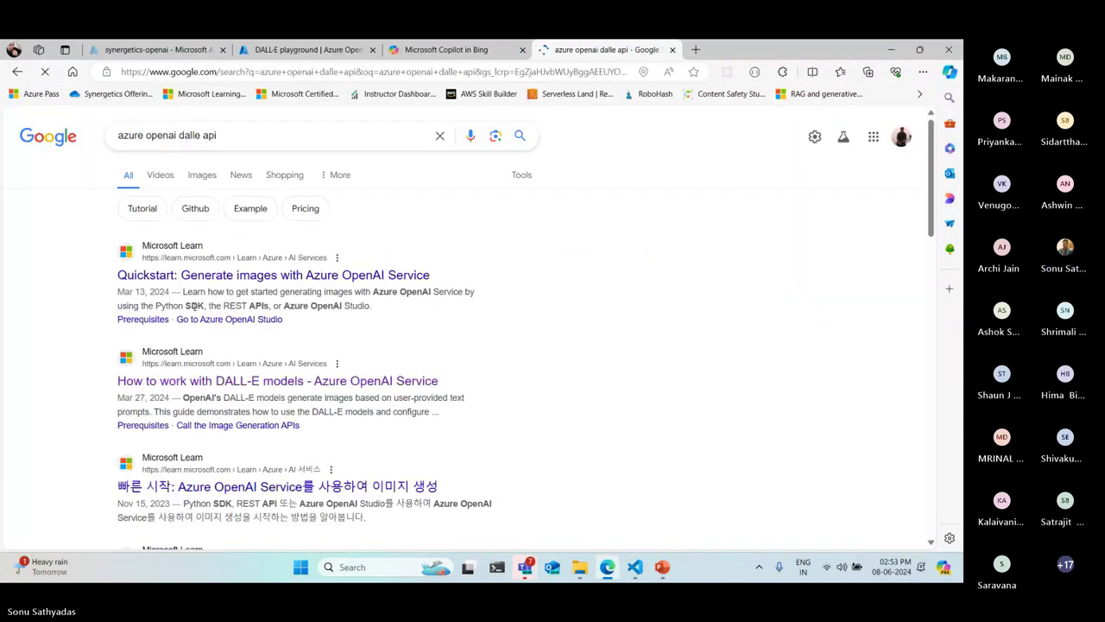
click(282, 275)
Switch the quickstart's usage method to REST and go to the Python sample that calls the image generation API.
scroll(324, 259, down, 3)
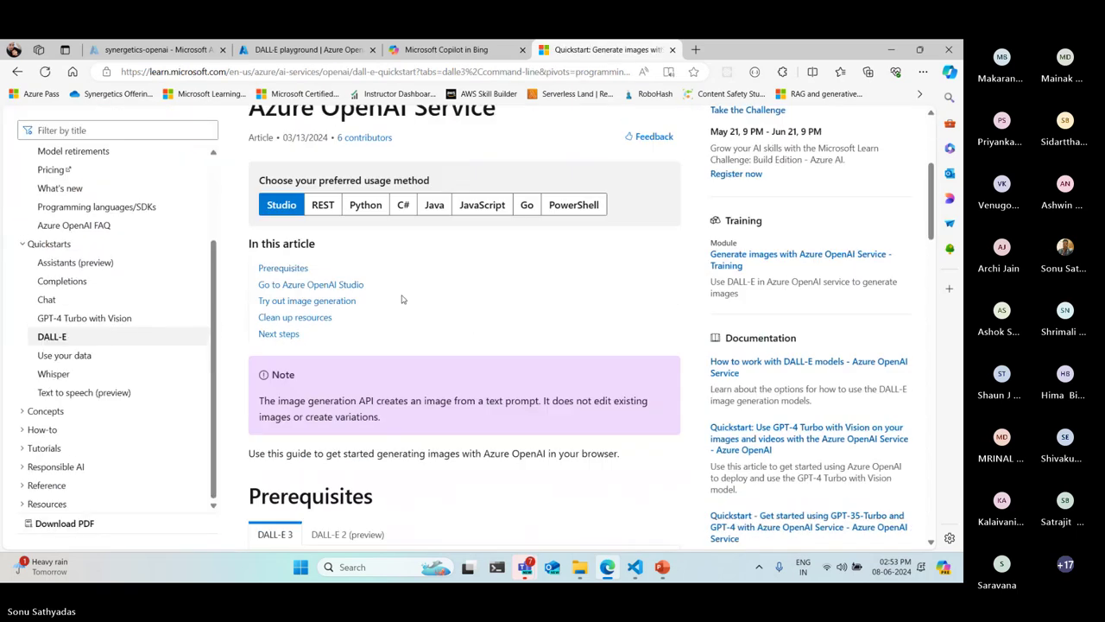
click(323, 204)
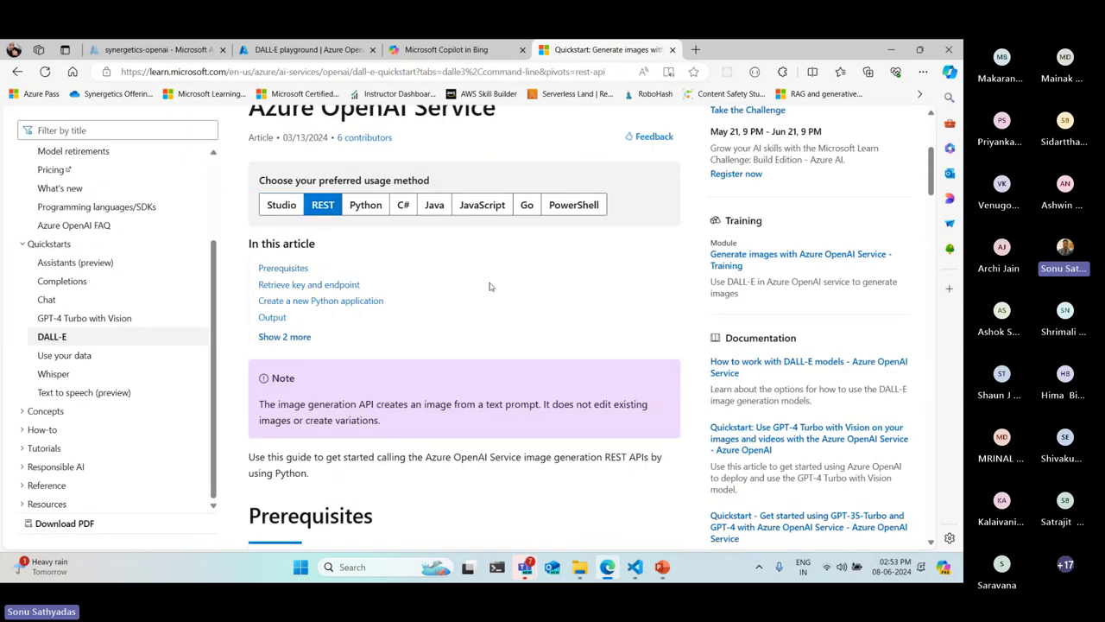
scroll(489, 289, down, 8)
scroll(491, 289, down, 10)
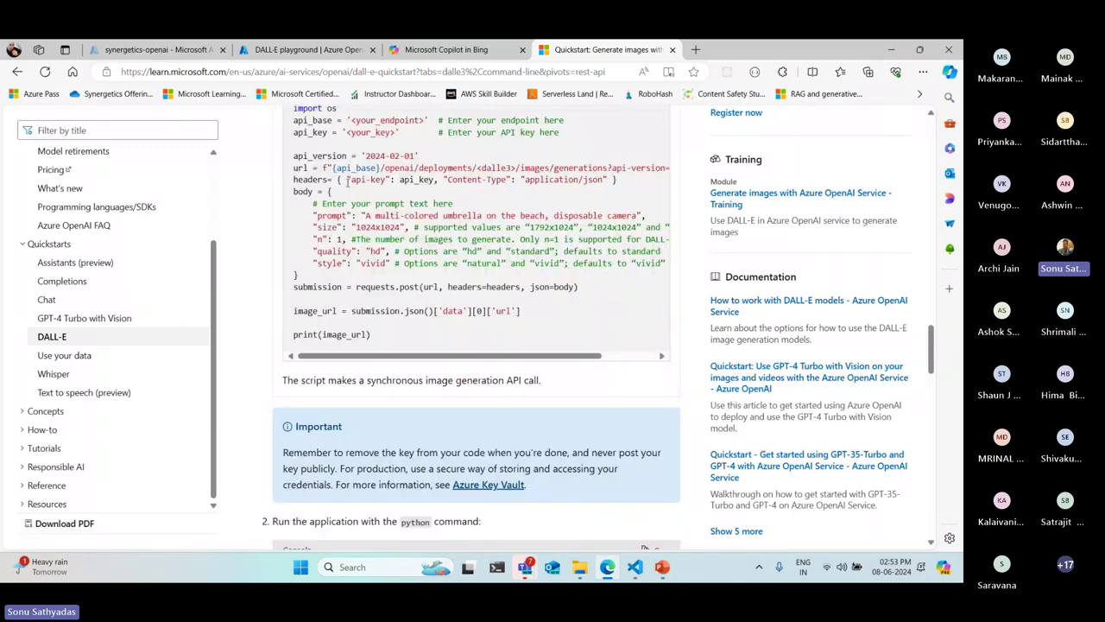
scroll(348, 181, up, 2)
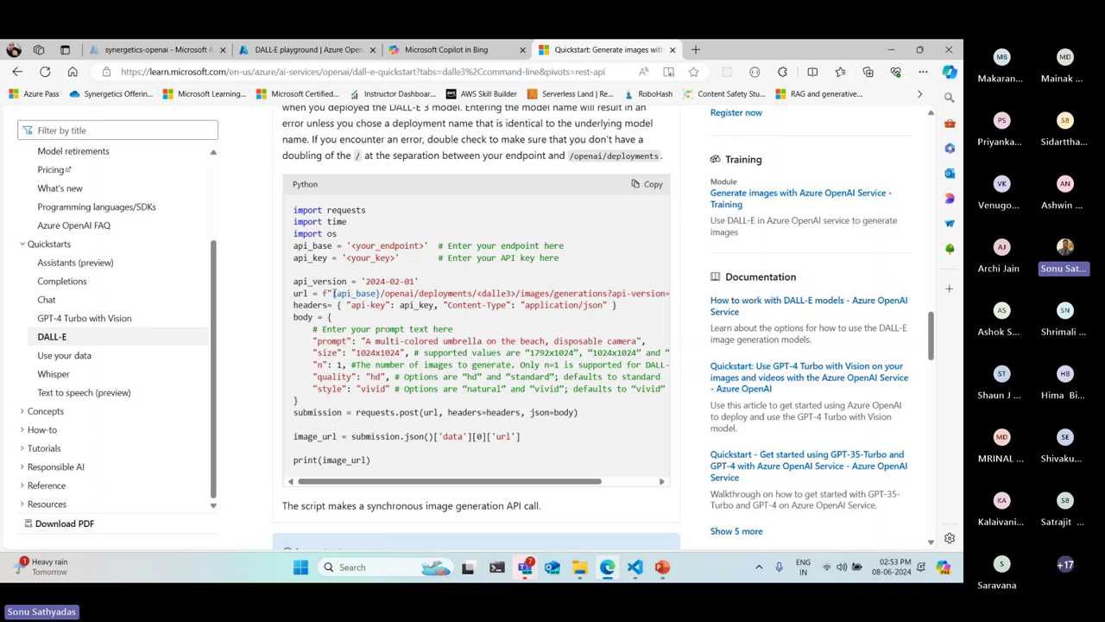
Examine the sample's request URL and the prompt, size and n parameters in its request body.
drag(334, 294, 611, 291)
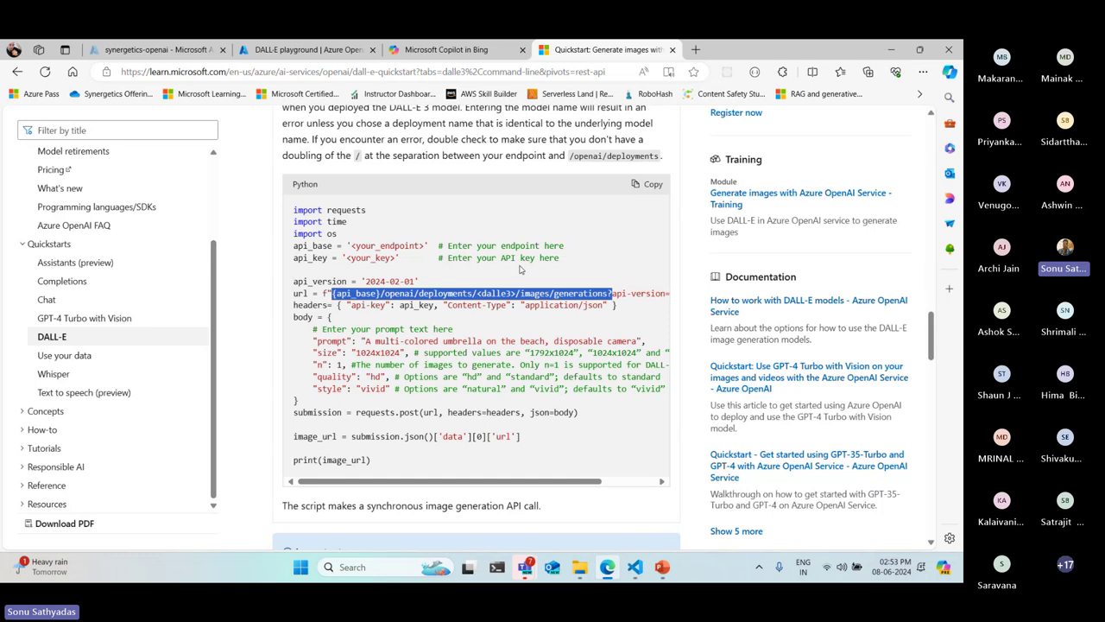
click(349, 317)
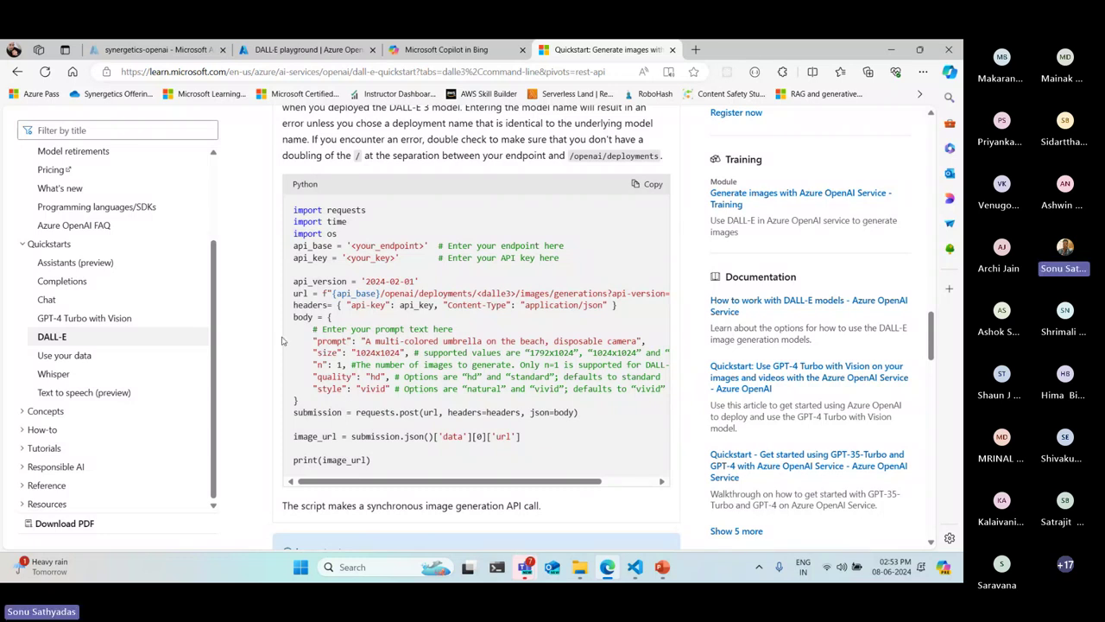
drag(315, 343, 607, 343)
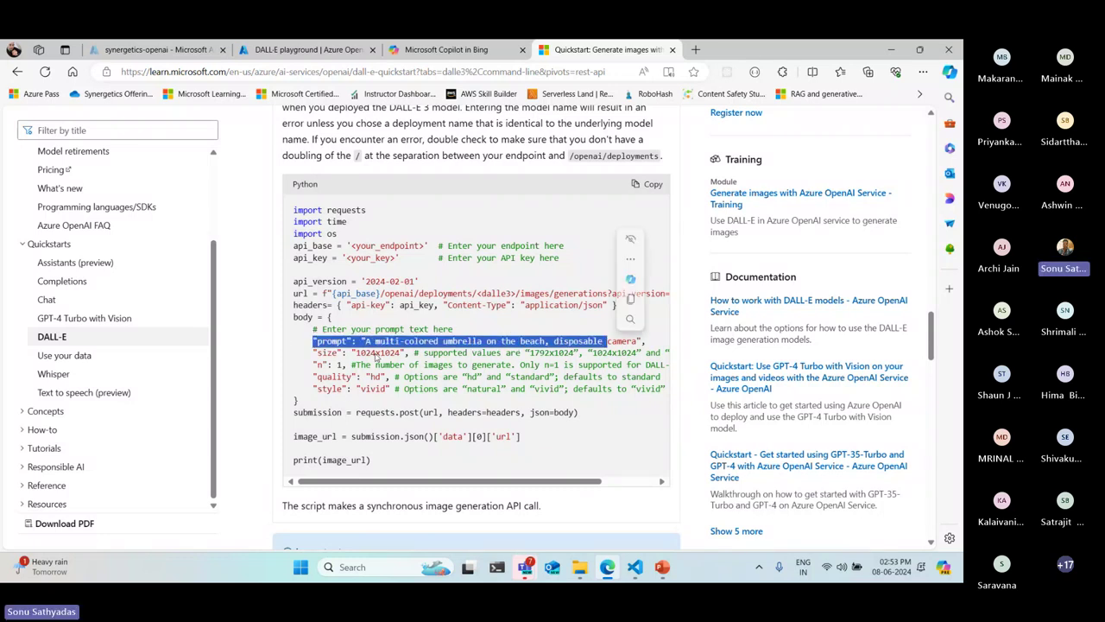
drag(314, 353, 407, 352)
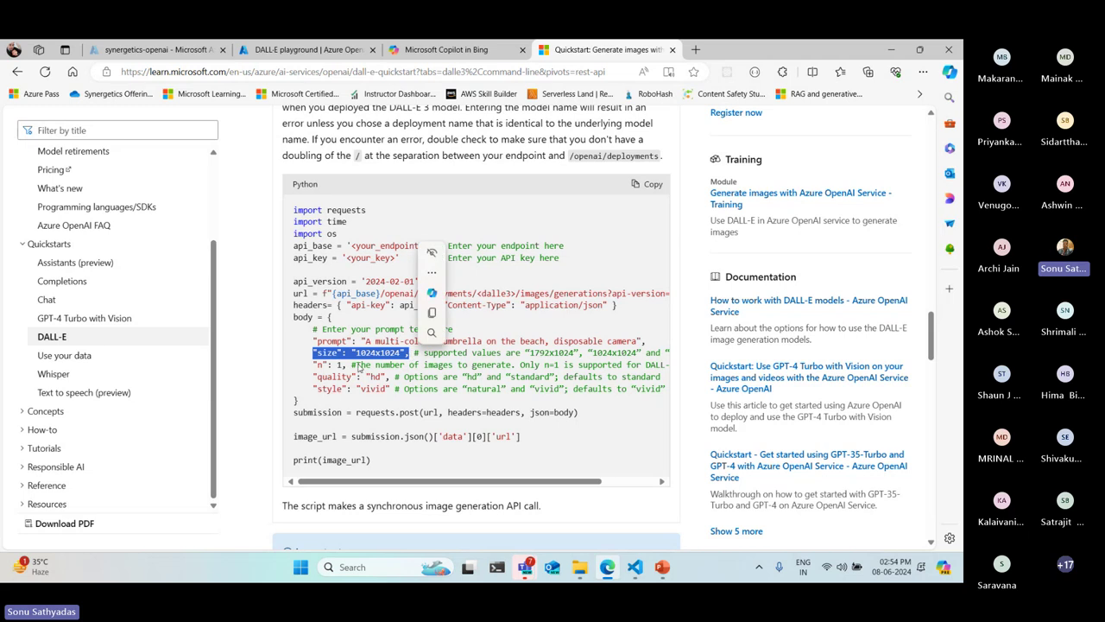
drag(315, 365, 622, 366)
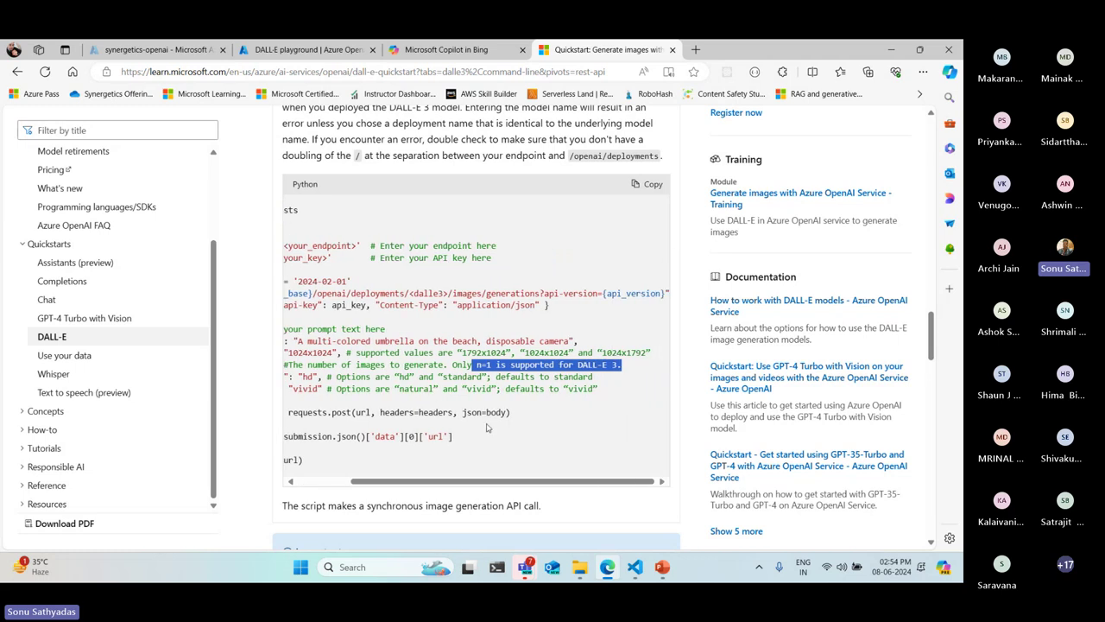
click(339, 378)
drag(326, 365, 257, 369)
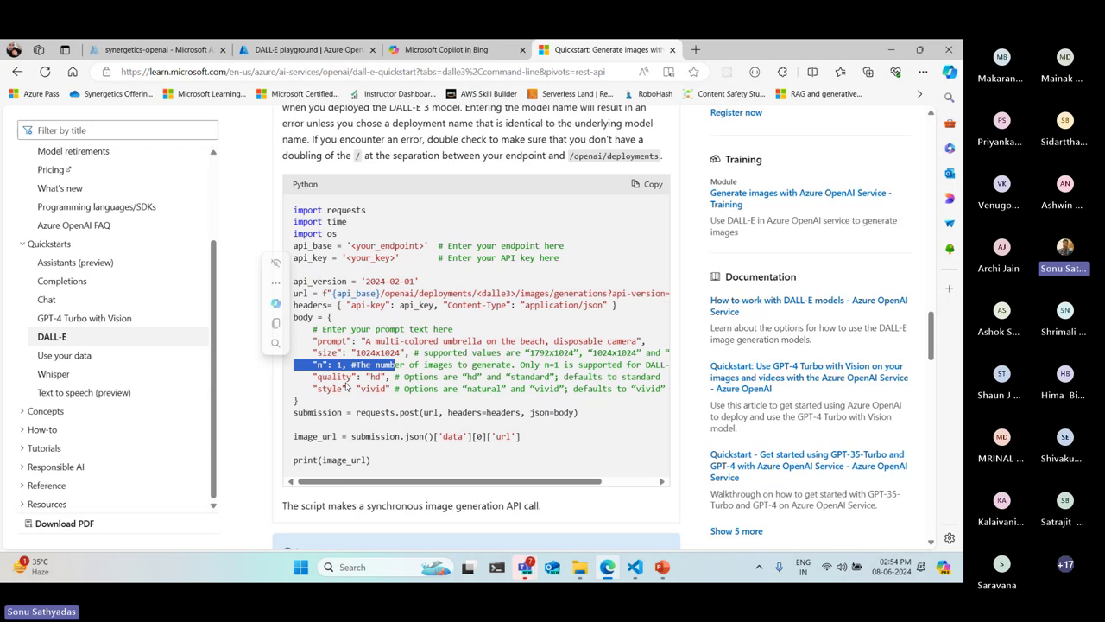
click(432, 380)
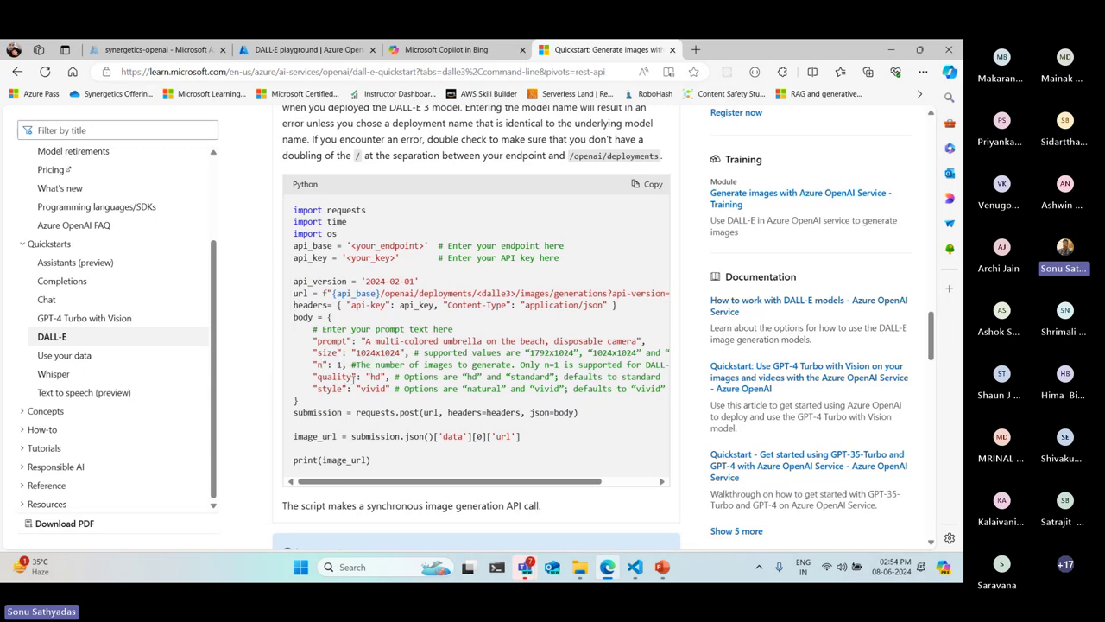
Examine the quality and style parameters in the sample's request body, including the "natural" and "vivid" style options.
drag(314, 376, 420, 377)
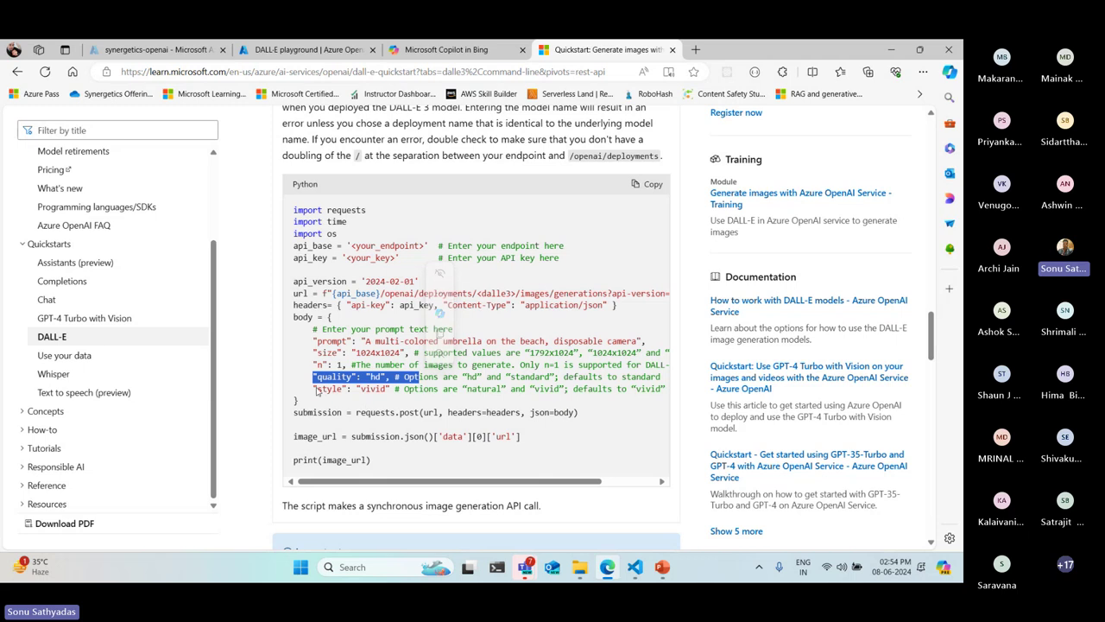
drag(314, 388, 437, 389)
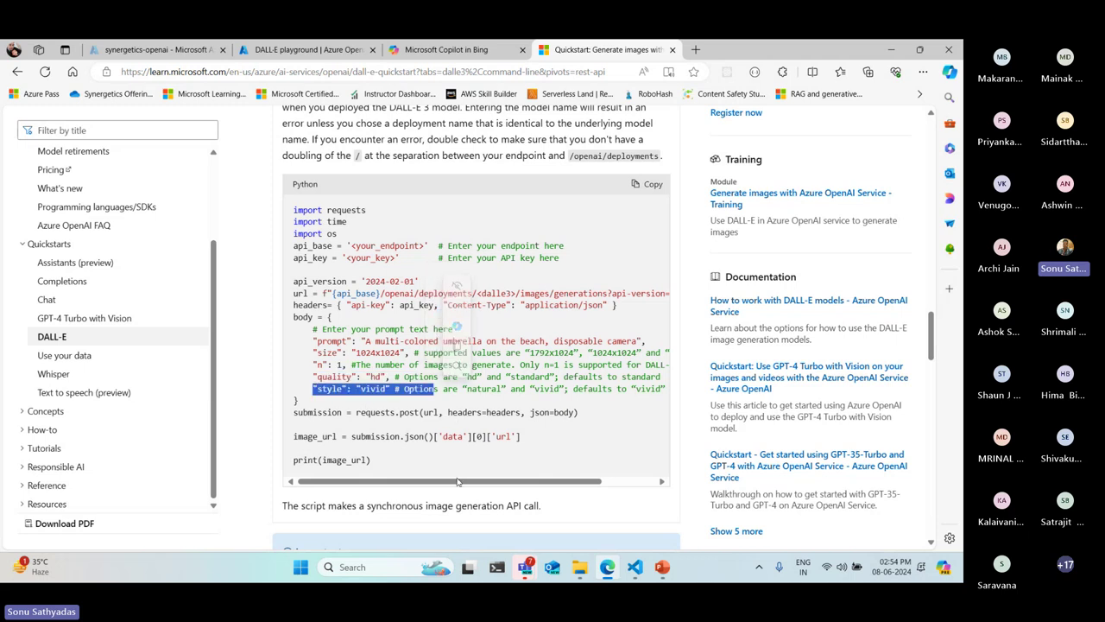
double_click(484, 388)
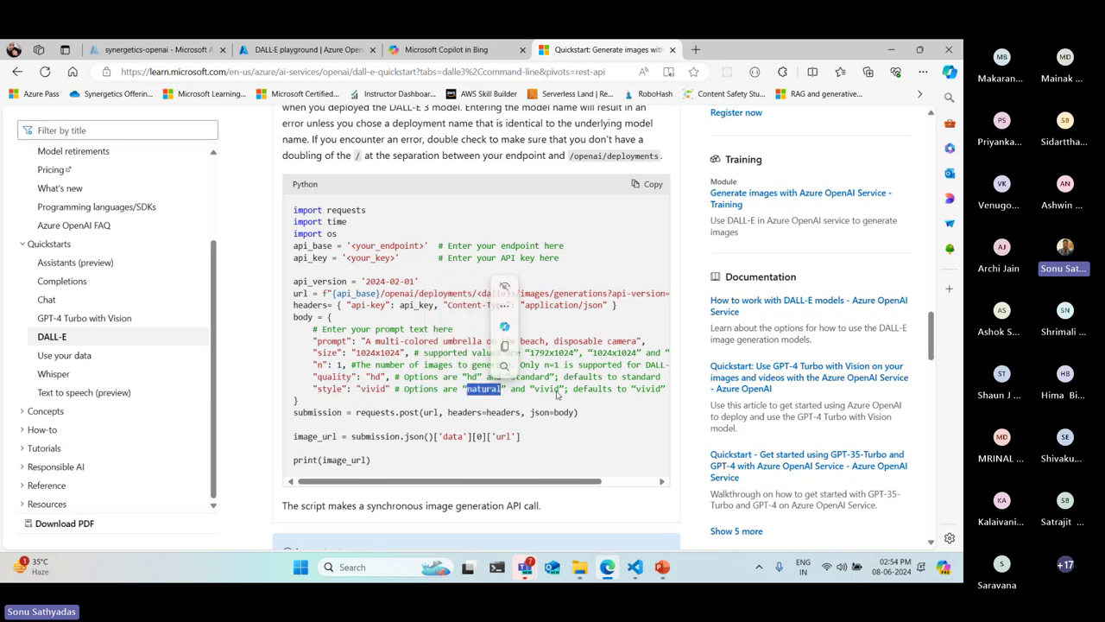
double_click(547, 389)
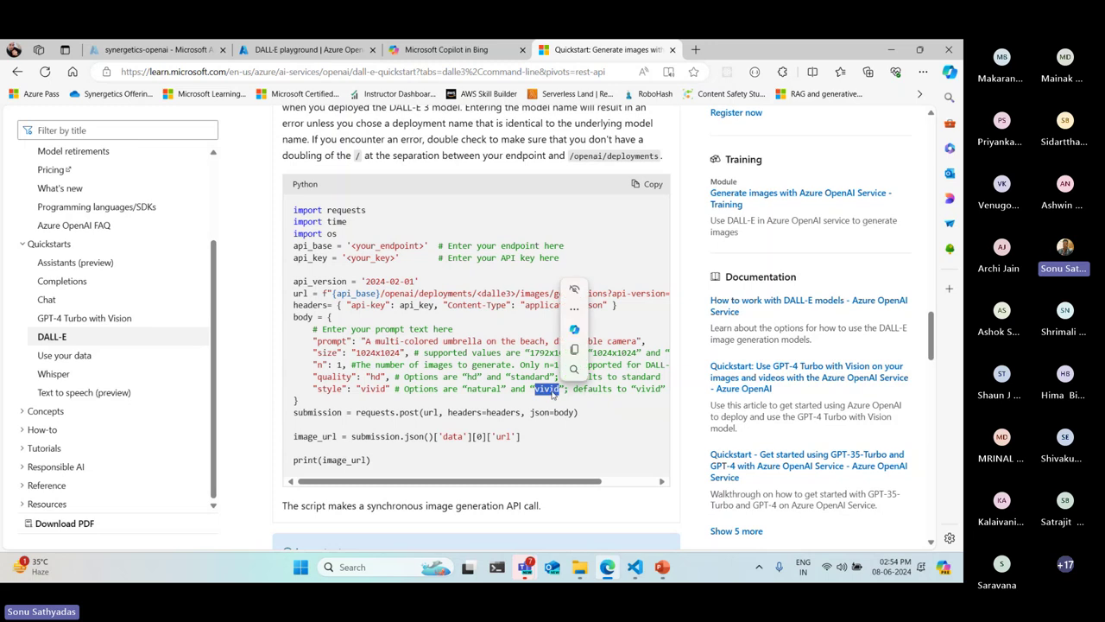
double_click(649, 389)
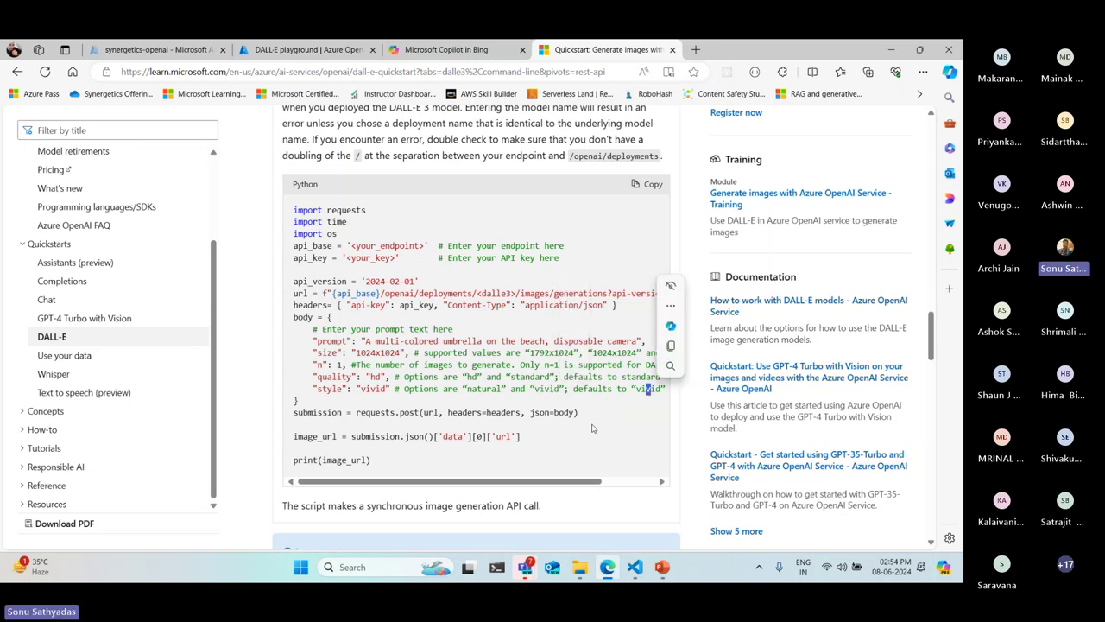
click(538, 351)
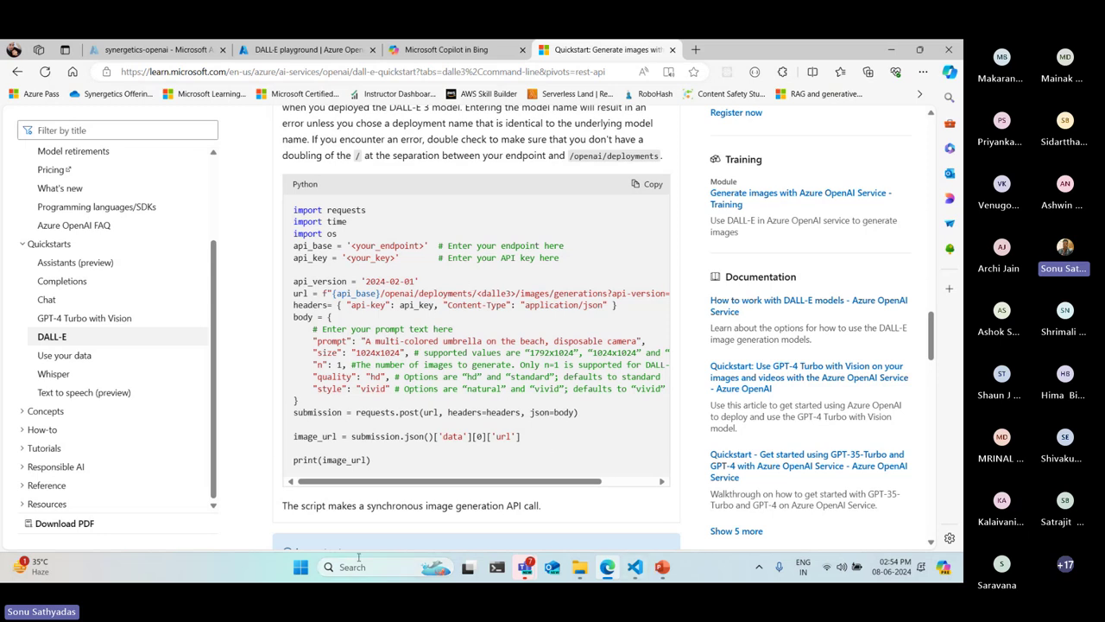
Launch Postman, then copy the image generation URL template, from {api_base} through the api-version parameter, out of the browser's Python sample.
click(304, 570)
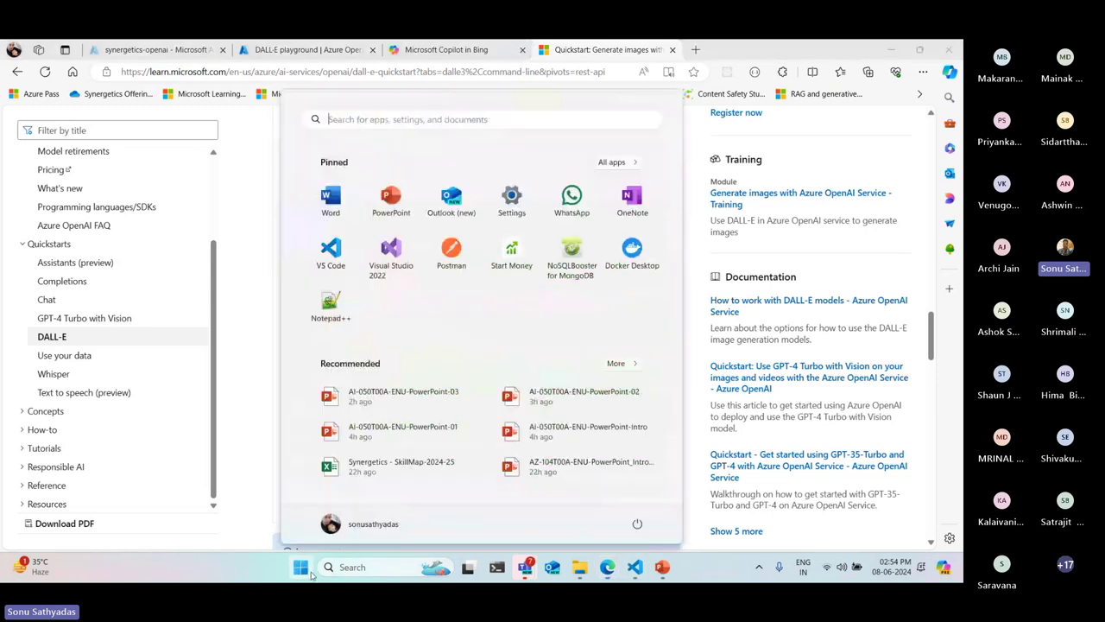
click(460, 252)
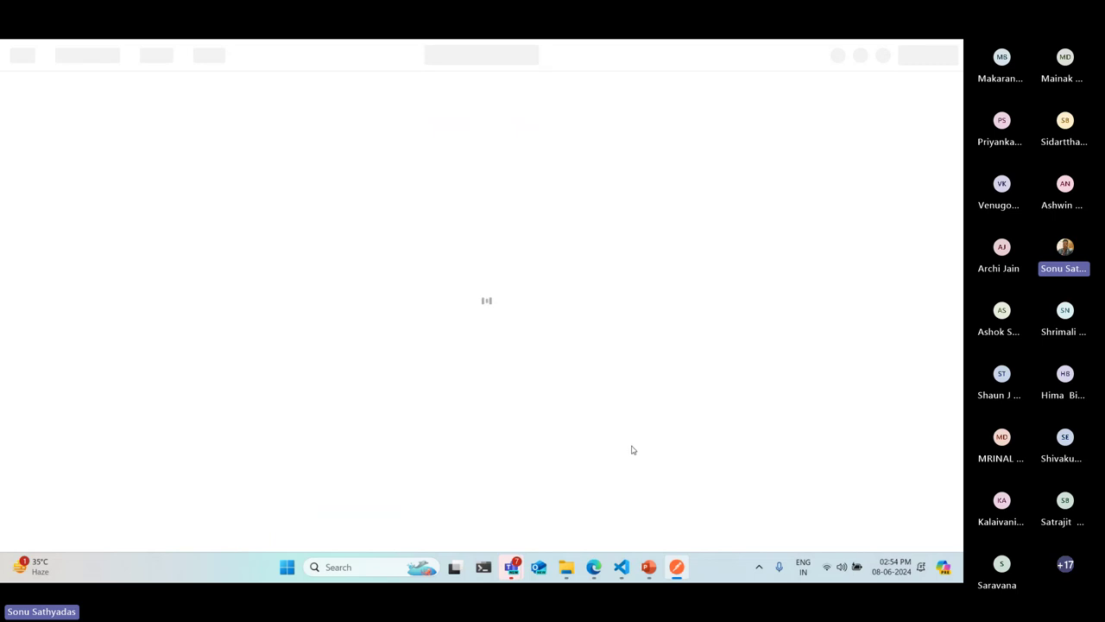
click(587, 567)
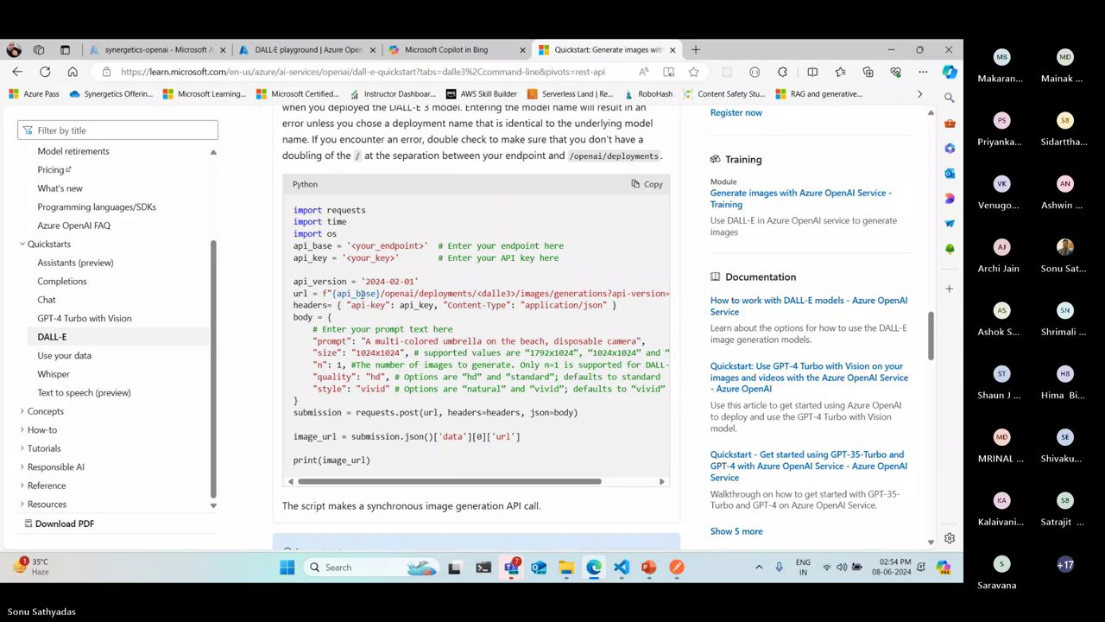
triple_click(334, 293)
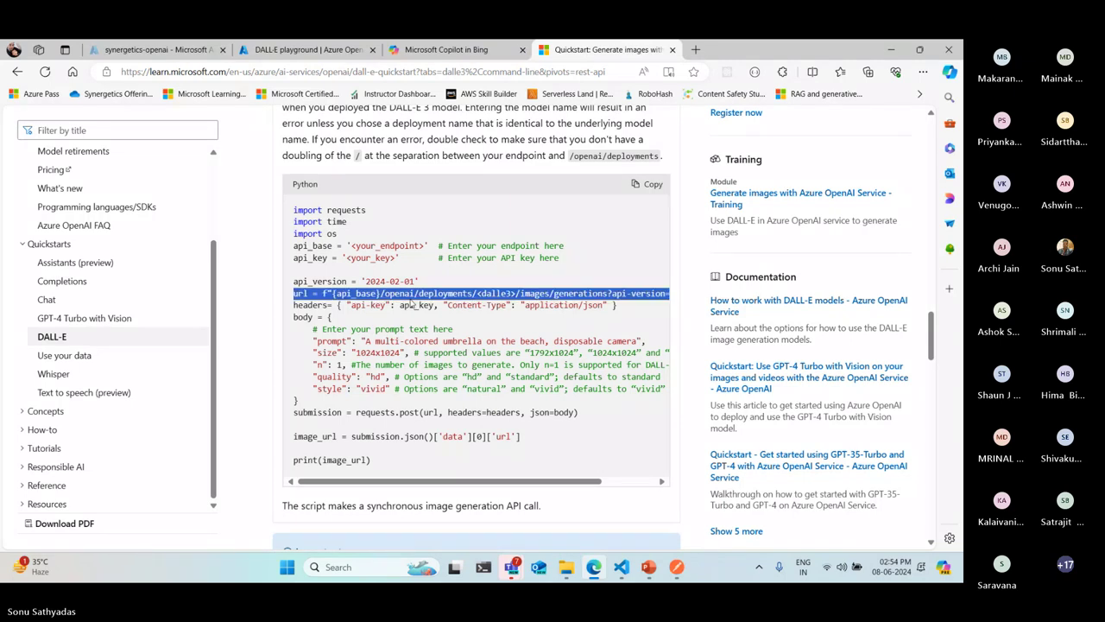
click(357, 321)
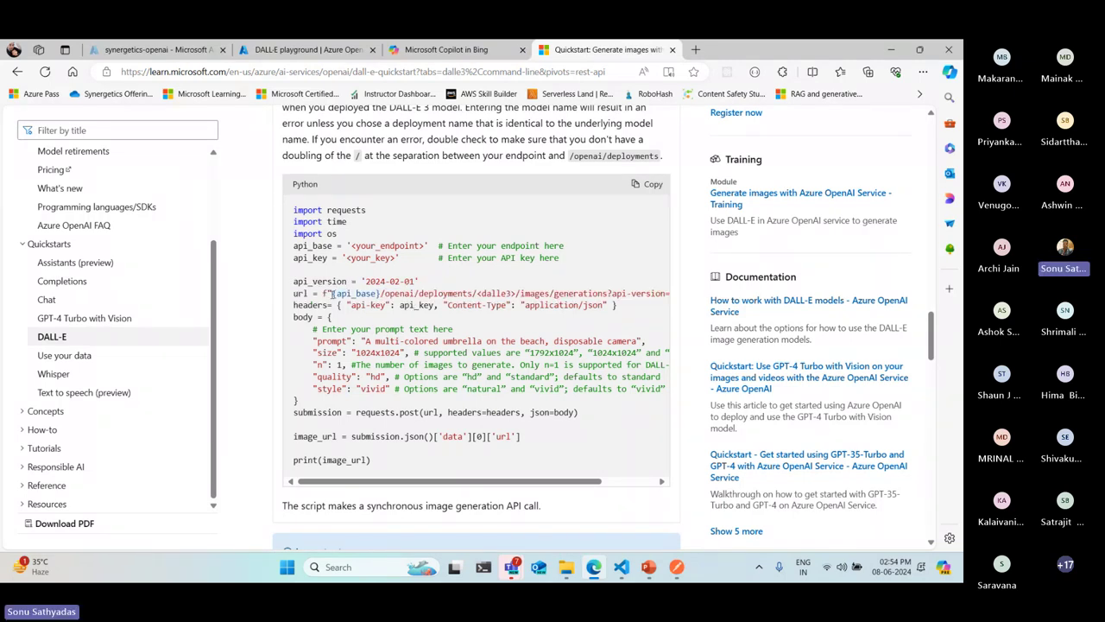
mouse_move(338, 294)
mouse_down()
mouse_move(666, 294)
mouse_move(290, 294)
mouse_move(333, 295)
mouse_up()
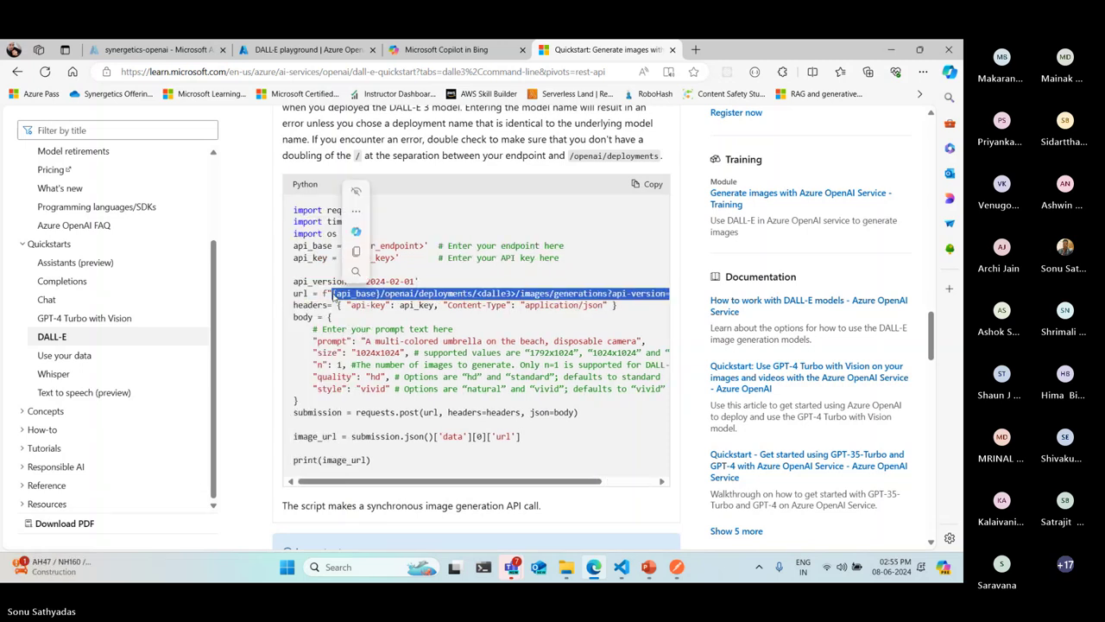
click(360, 255)
Switch to Postman and close the old query-knowledgebases POST request without saving its changes.
click(676, 568)
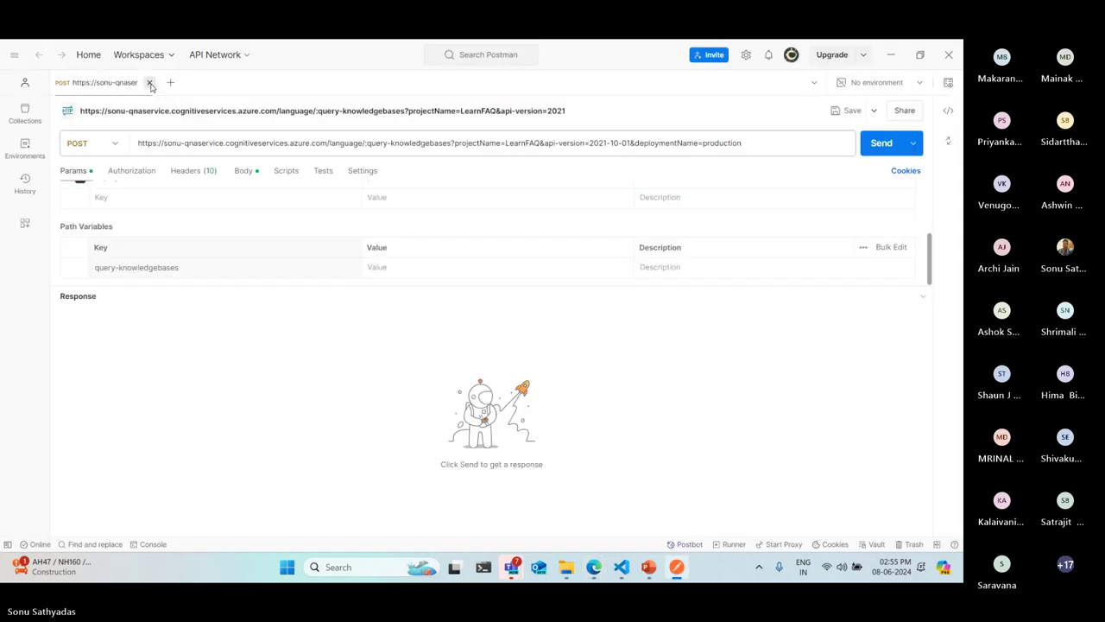
click(151, 84)
click(587, 390)
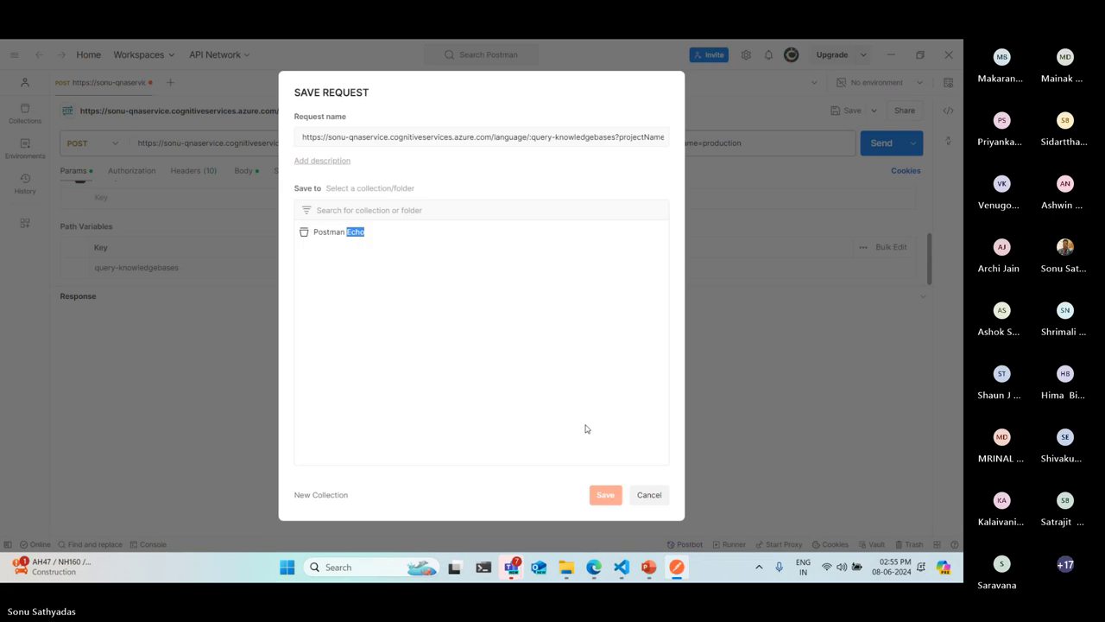
click(652, 496)
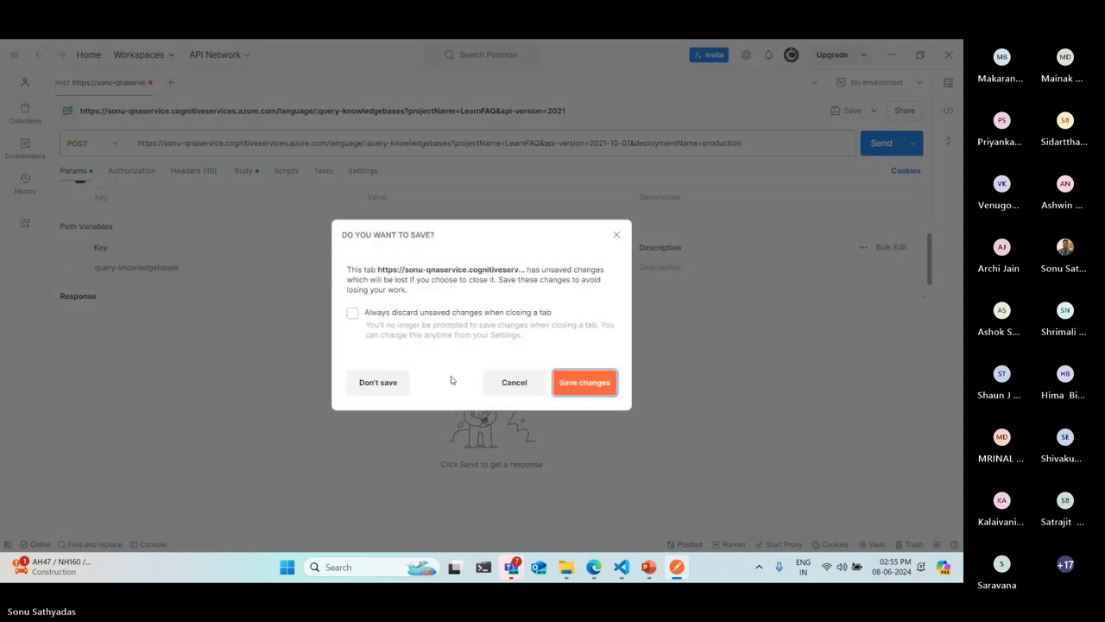
click(369, 382)
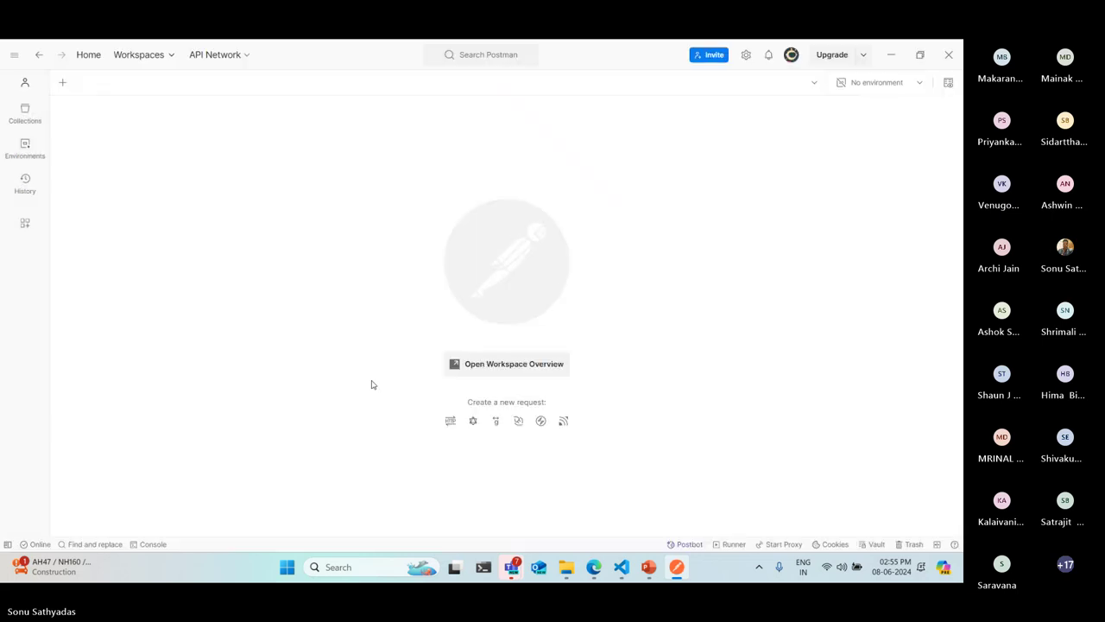
Create a new HTTP request with the copied URL {api_base}/openai/deployments/<dalle3>/images/generations?api-version={api_version}.
click(65, 82)
click(140, 142)
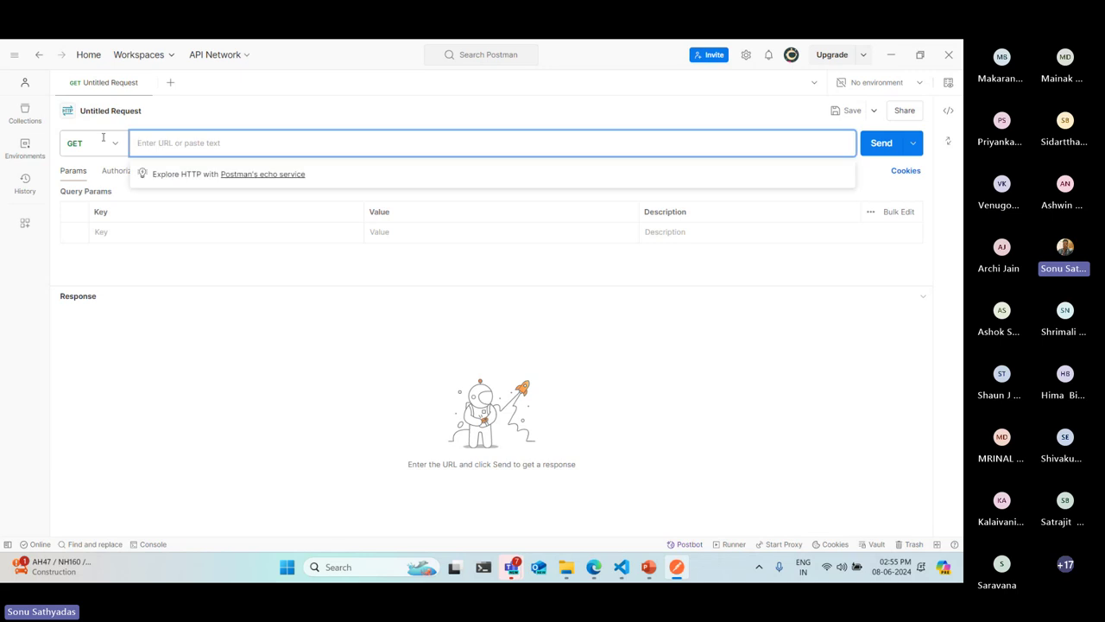
key(ctrl+v)
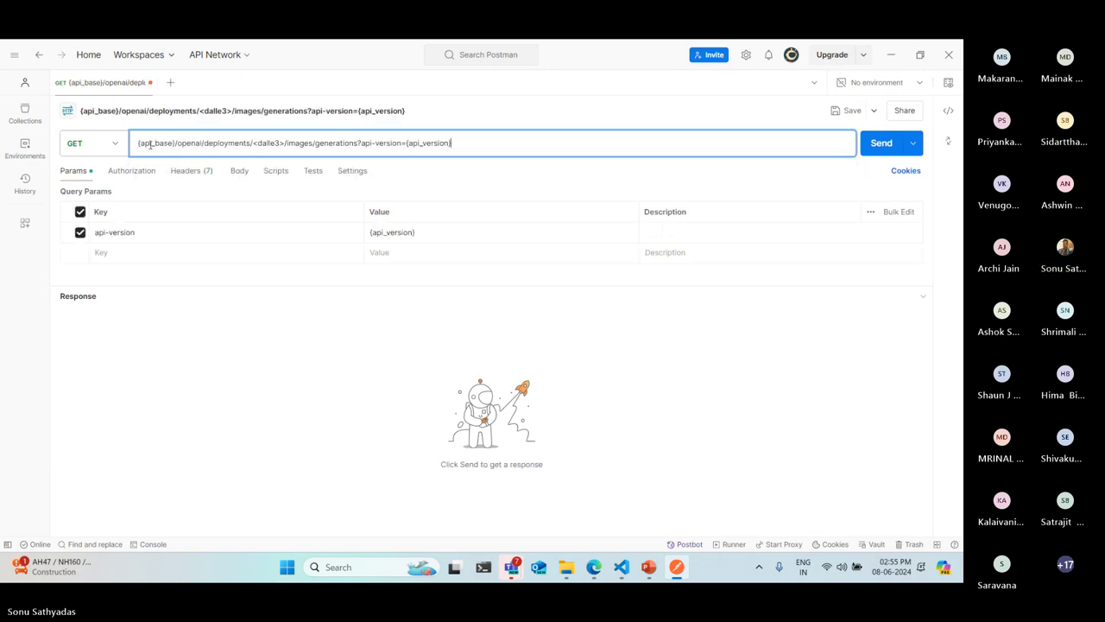
drag(176, 143, 138, 142)
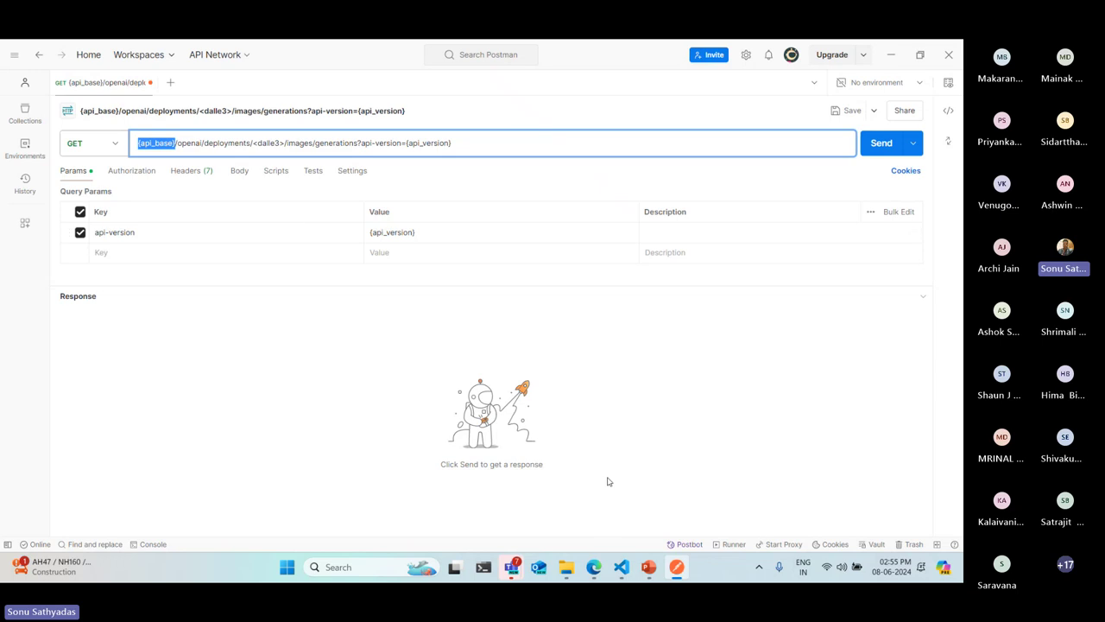
click(594, 566)
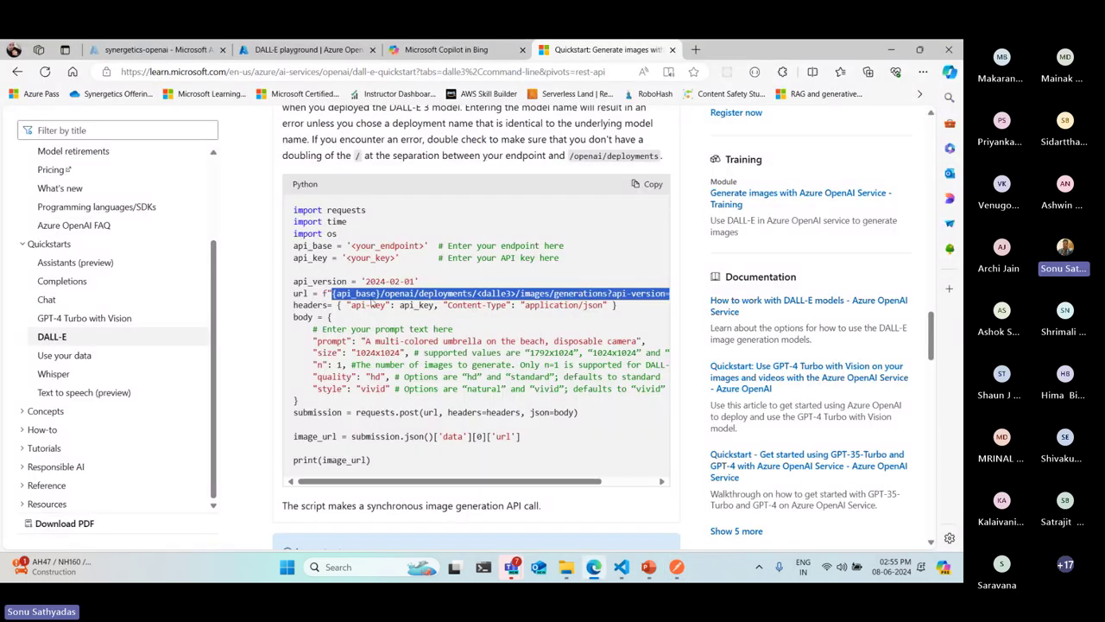
click(168, 52)
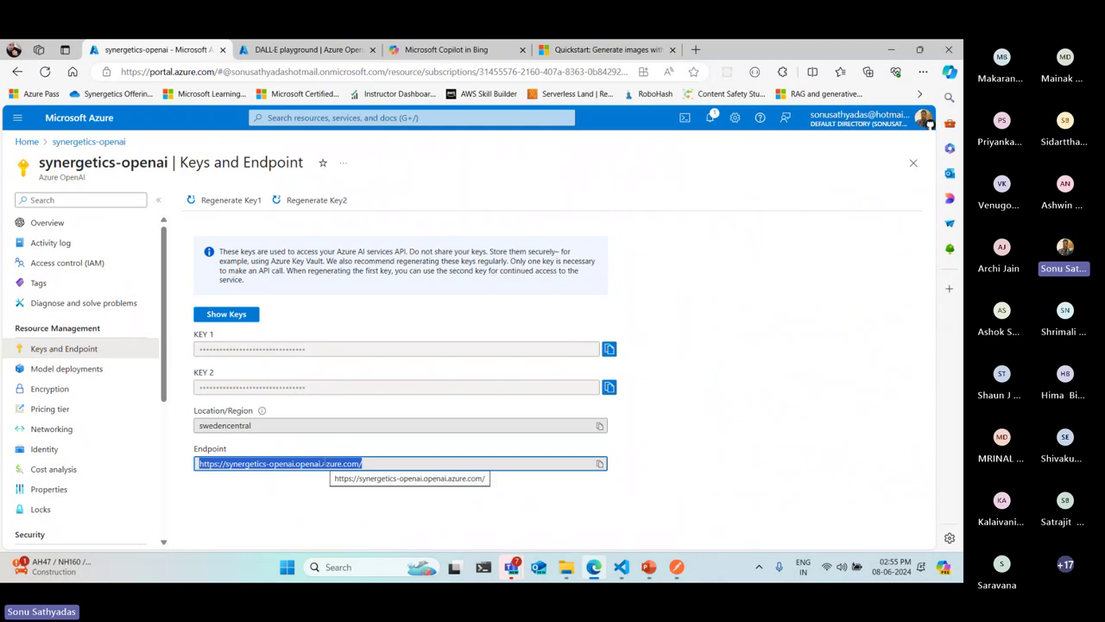
right_click(322, 464)
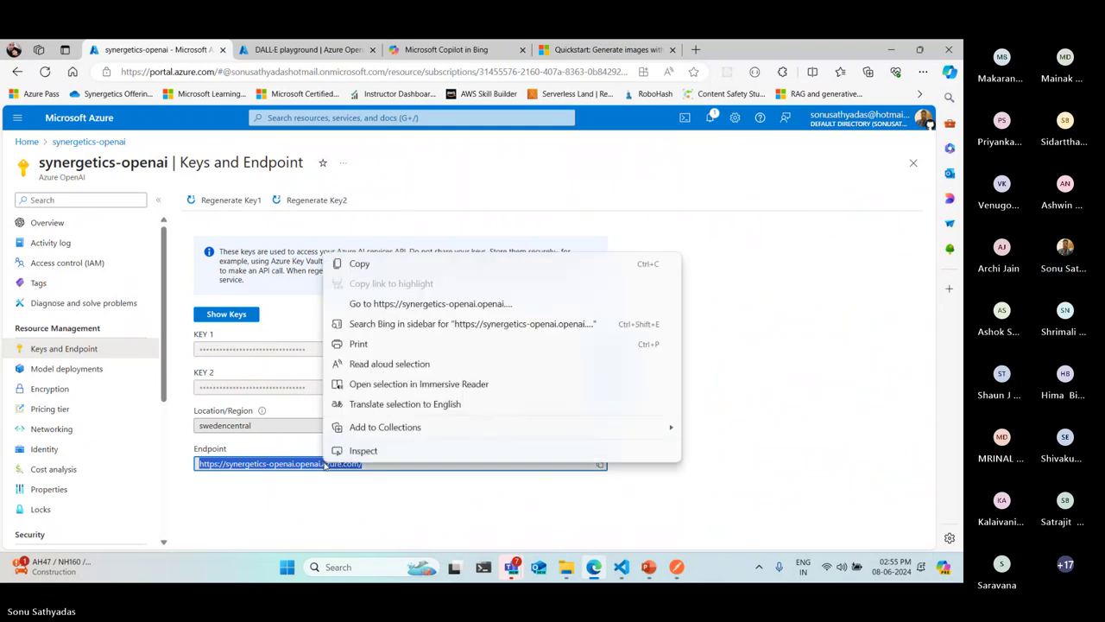
click(358, 261)
double_click(371, 261)
click(599, 463)
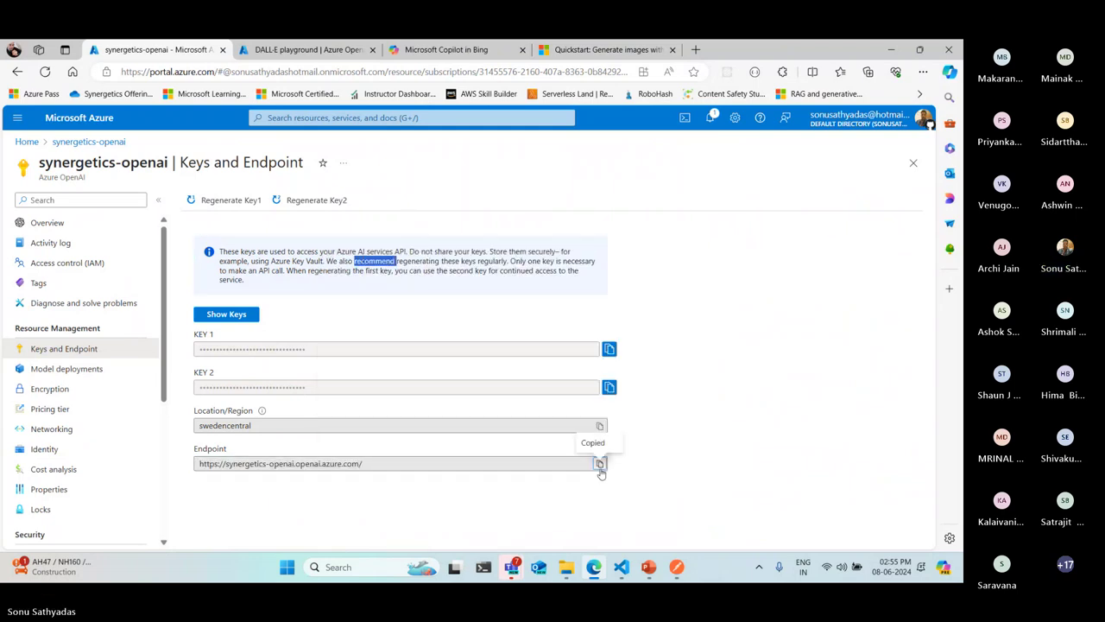
click(677, 566)
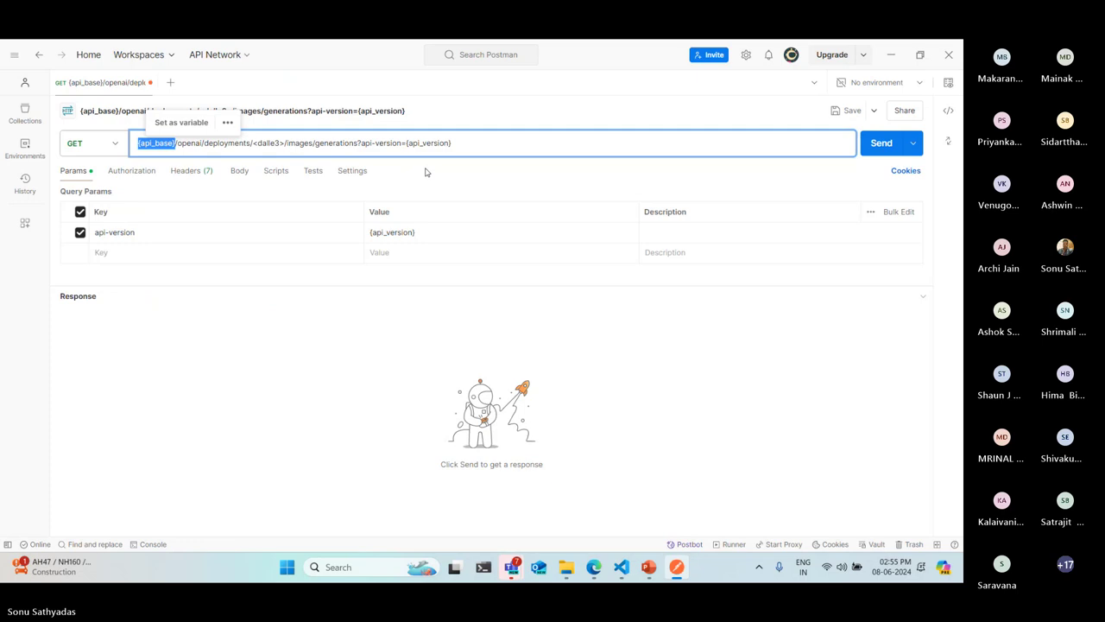
key(ctrl+v)
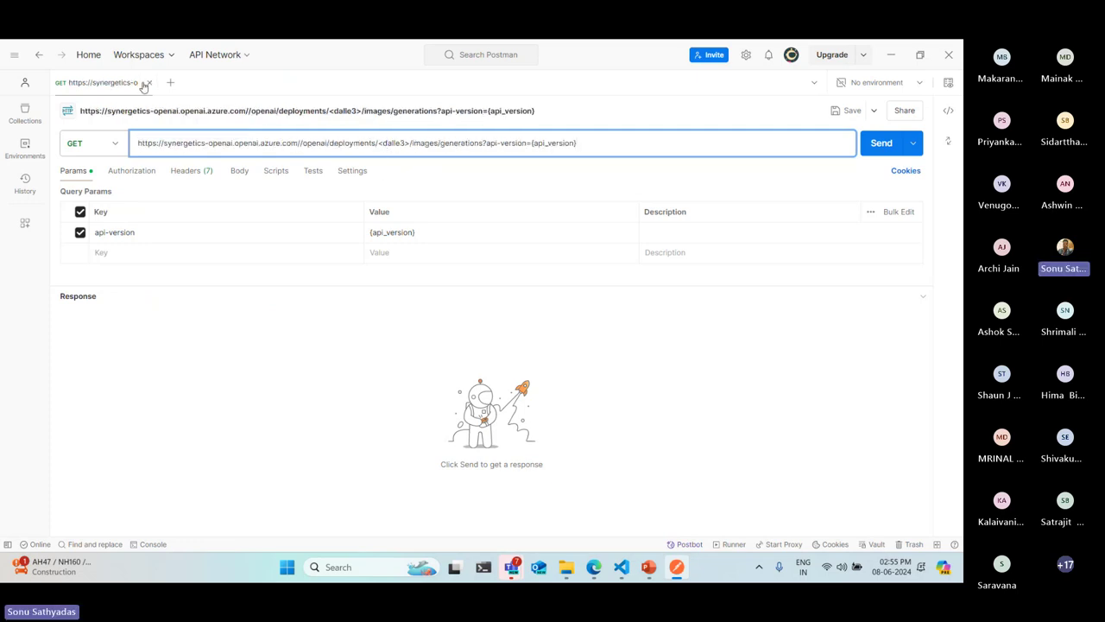
Look up the DALL-E deployment name in Azure OpenAI Studio in the browser, then replace <dalle3> in the Postman URL with Dalle3.
click(595, 565)
click(289, 50)
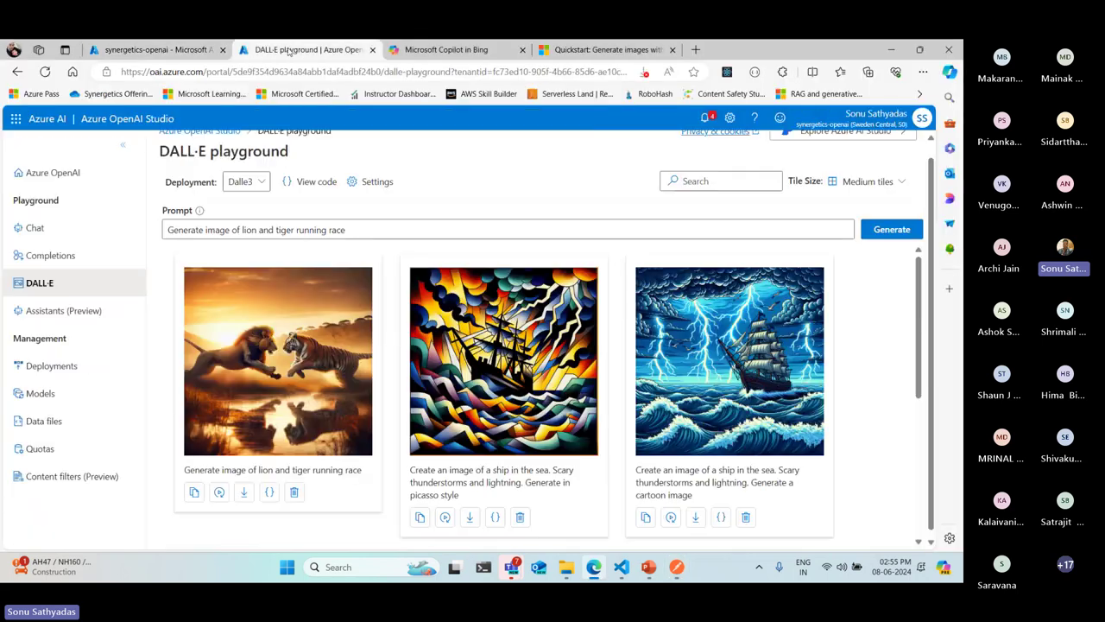
click(52, 366)
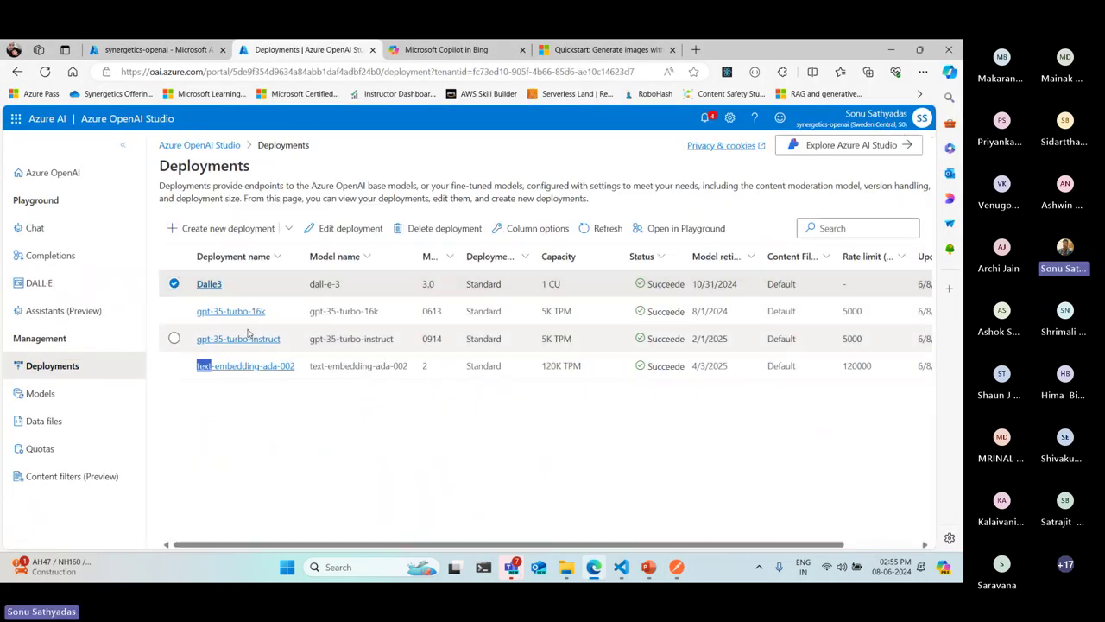
drag(223, 284, 197, 284)
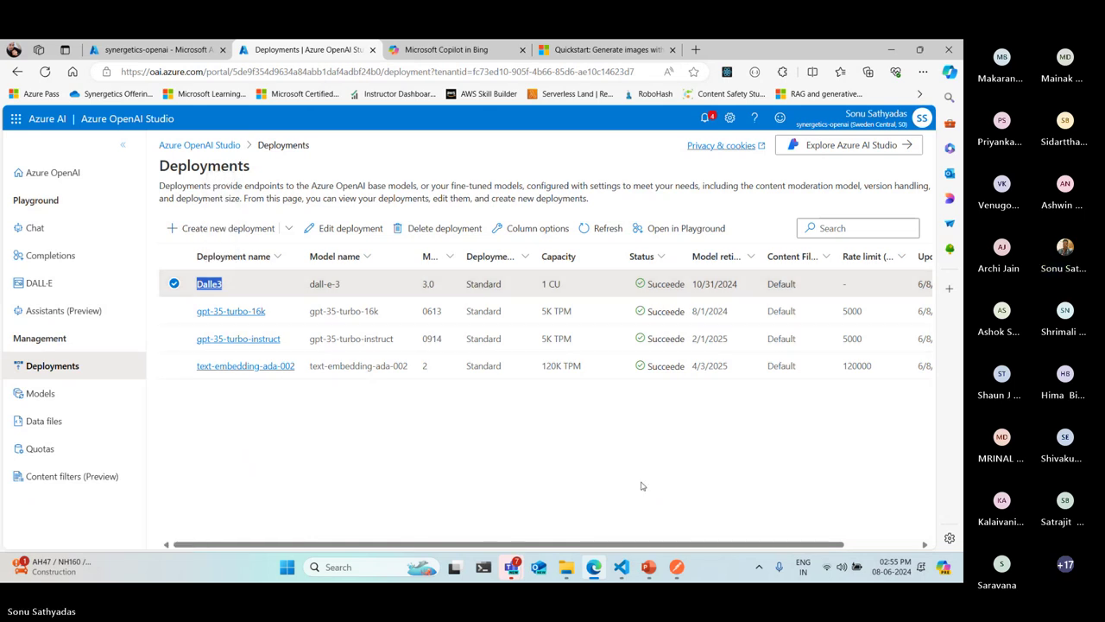
click(677, 566)
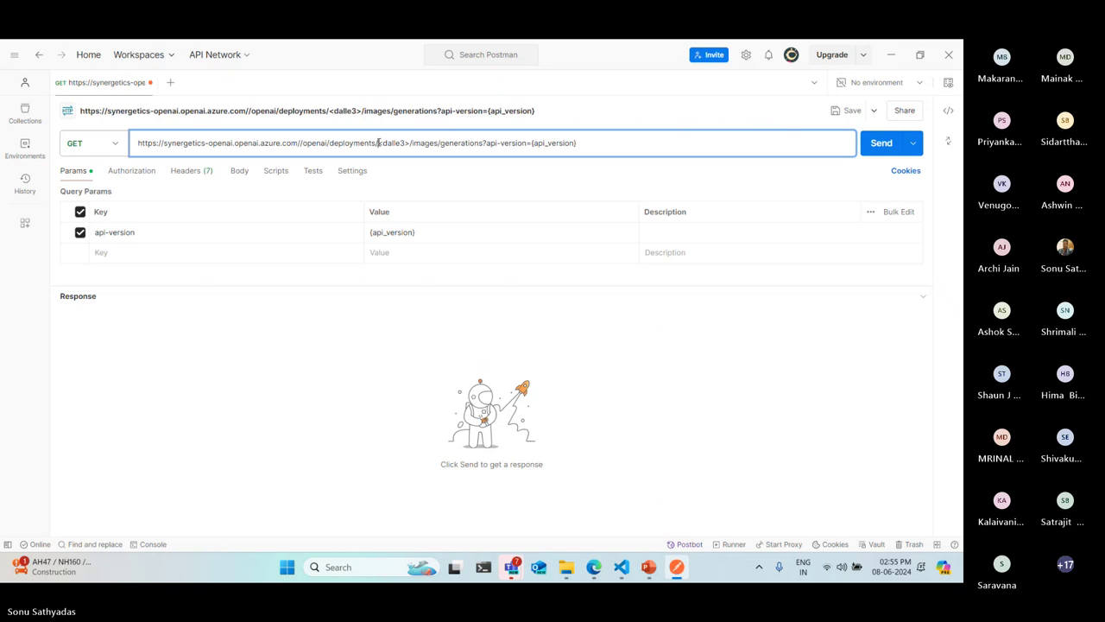
drag(377, 143, 410, 139)
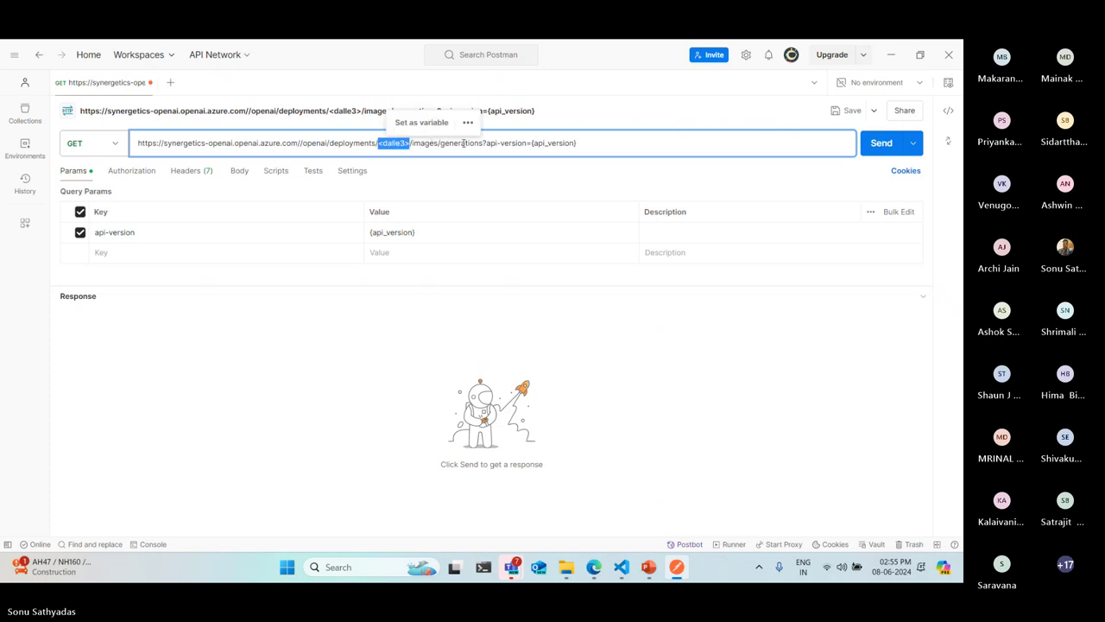
text(Dalle3)
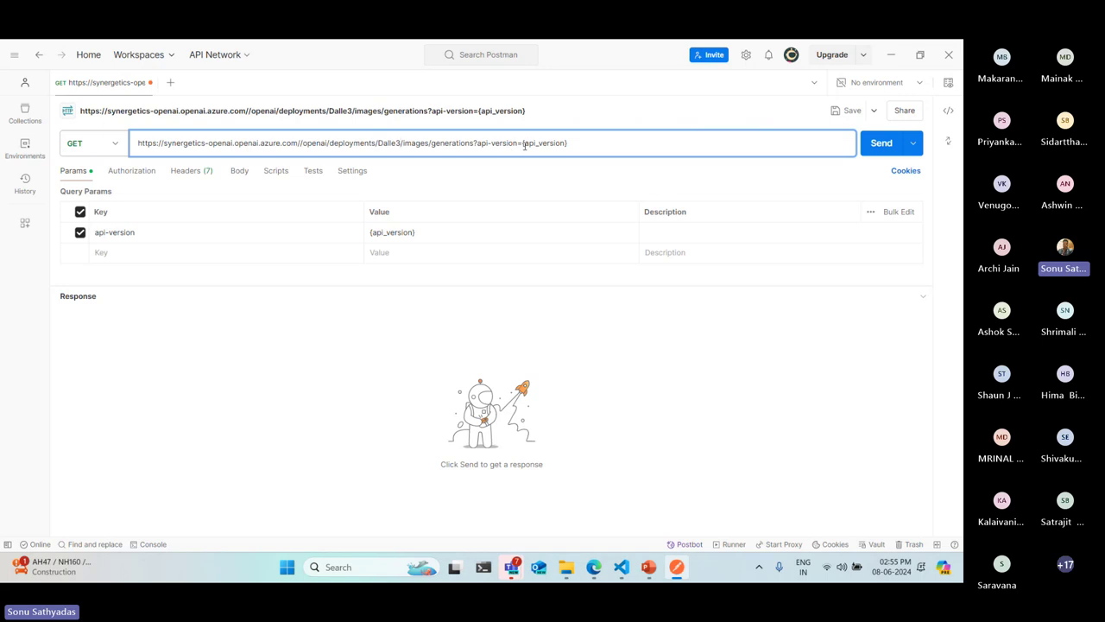
Replace {api_version} in the Postman URL with 2024-02-01, copied from the DALL-E playground's sample code in the browser.
drag(524, 145, 679, 147)
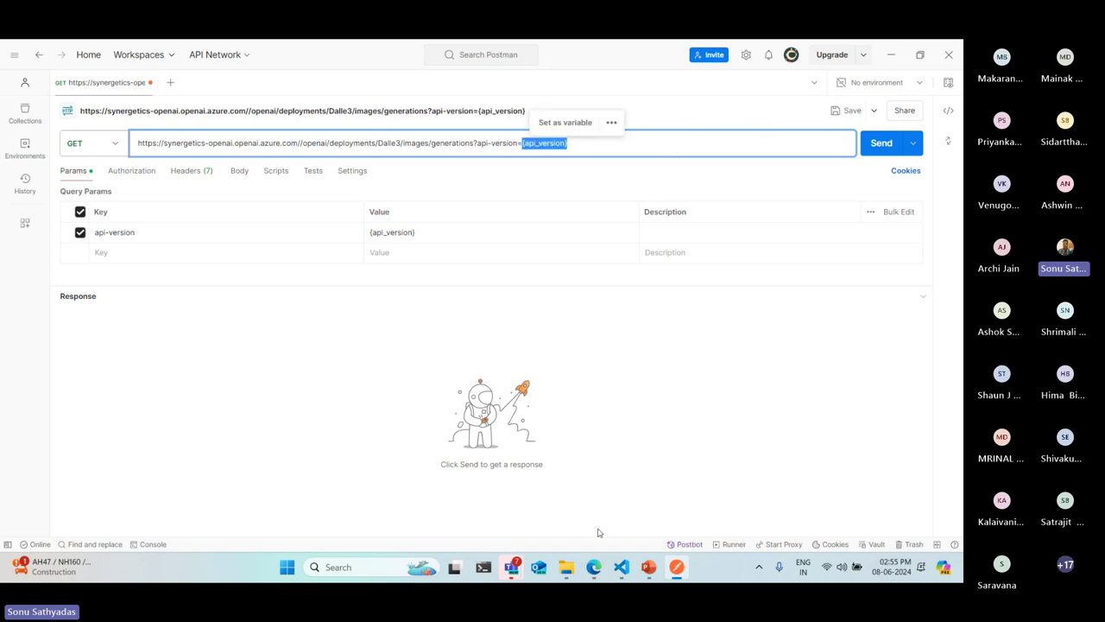
click(594, 566)
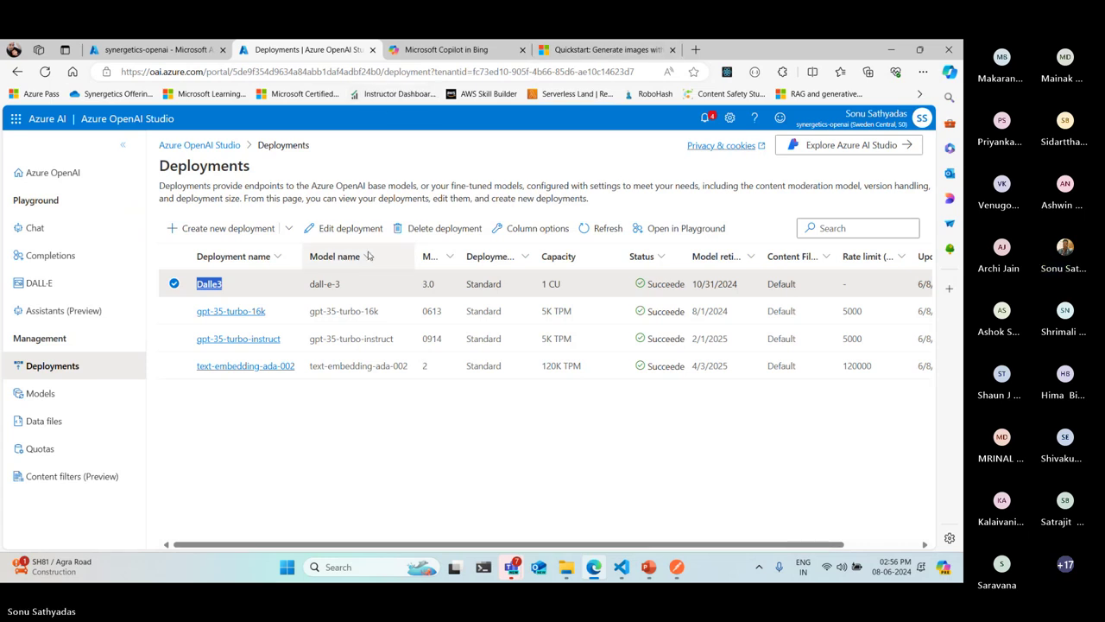
click(211, 285)
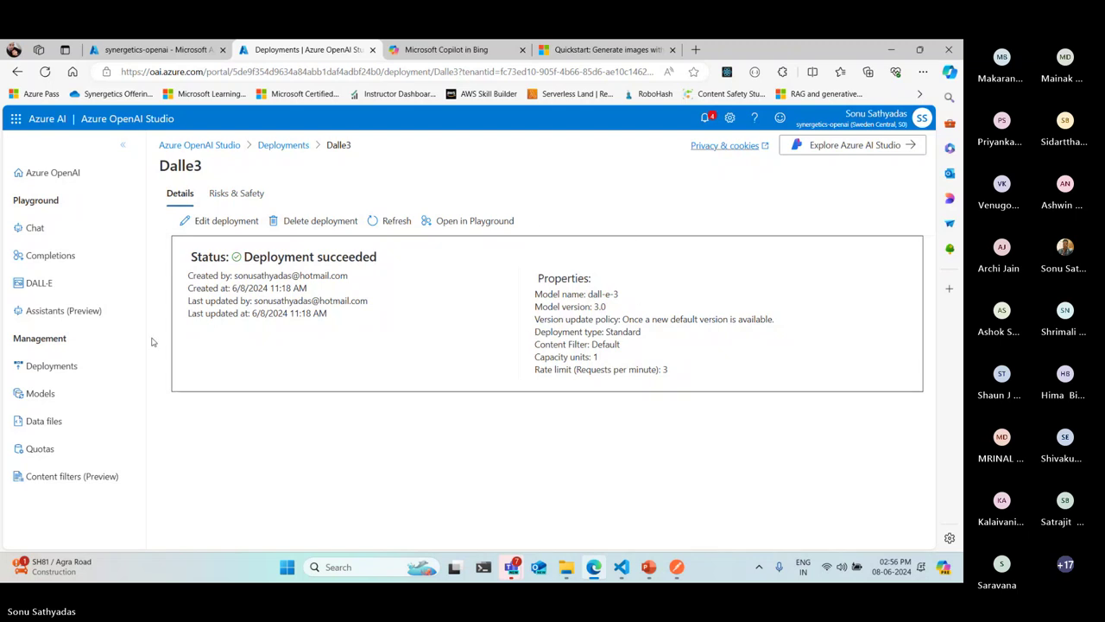
click(40, 283)
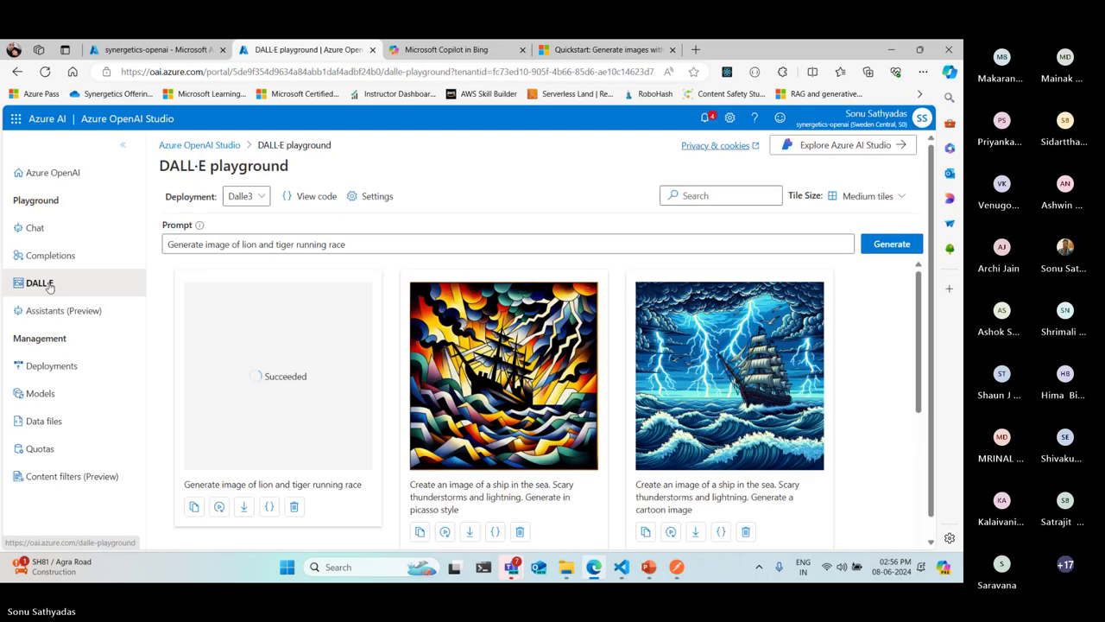
click(315, 198)
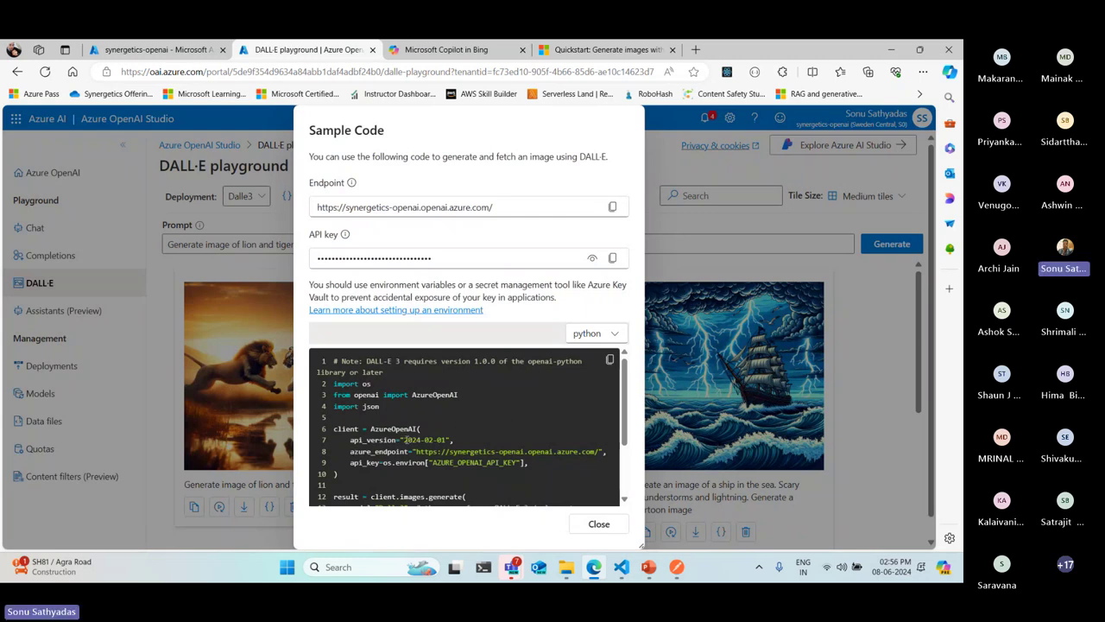
drag(413, 439, 447, 440)
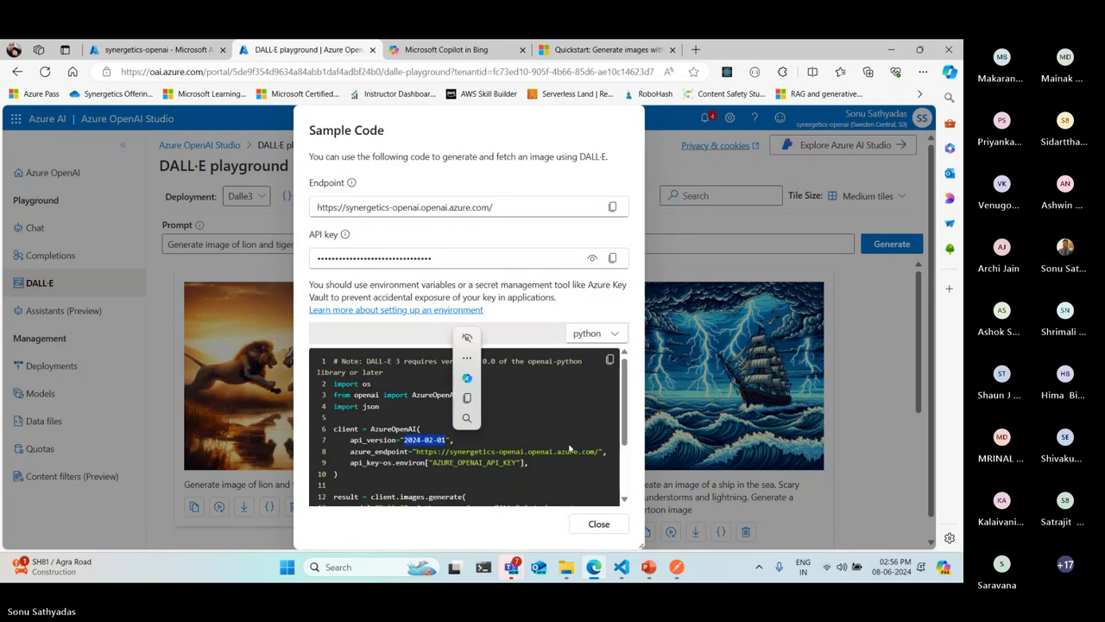
click(467, 400)
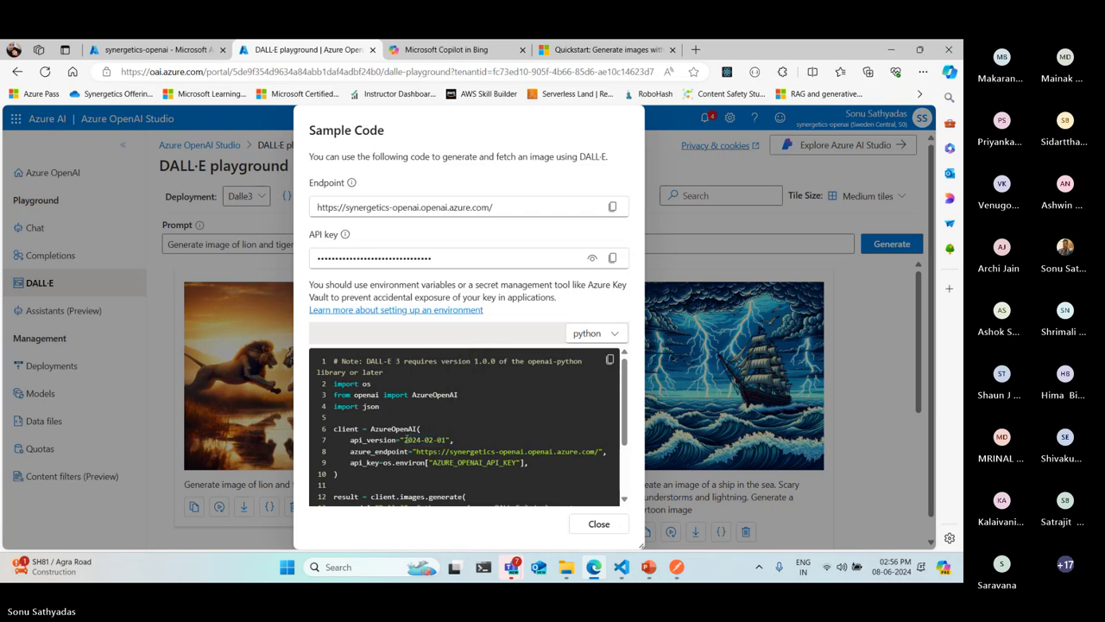
drag(404, 439, 447, 441)
click(467, 399)
click(674, 568)
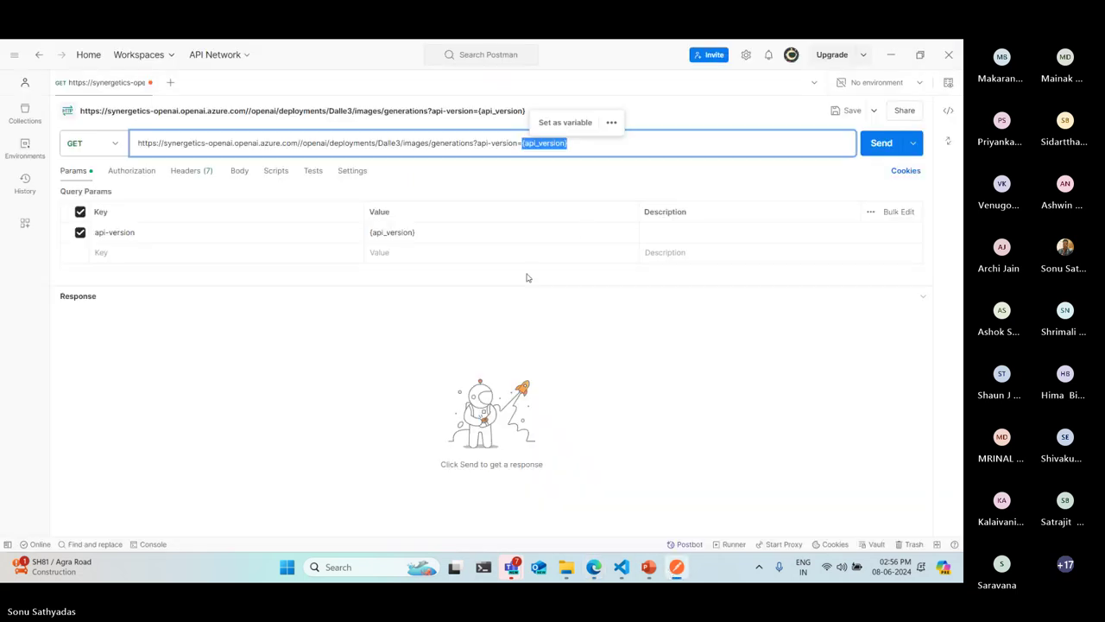
key(ctrl+v)
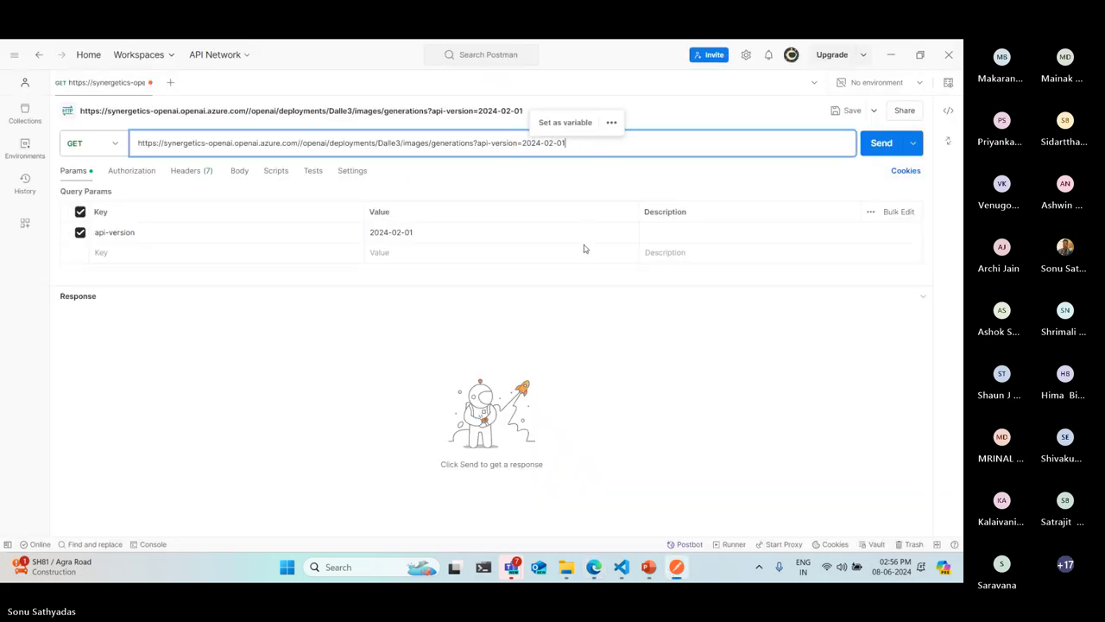
Change the request method to POST and start a raw JSON body with a pair of braces.
click(116, 144)
click(86, 197)
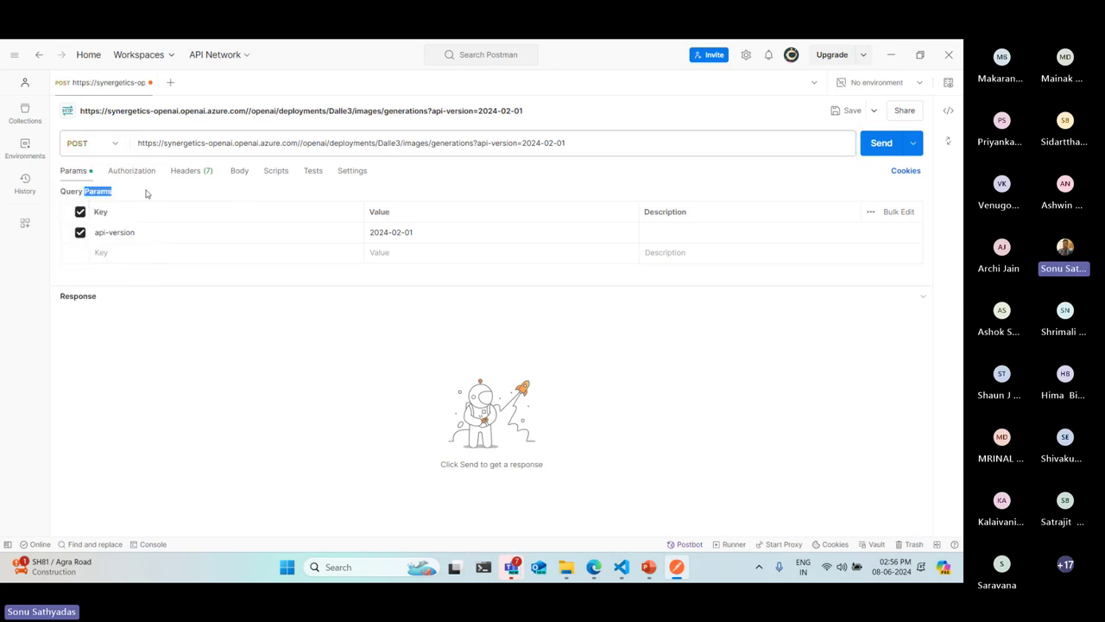
click(239, 173)
click(274, 195)
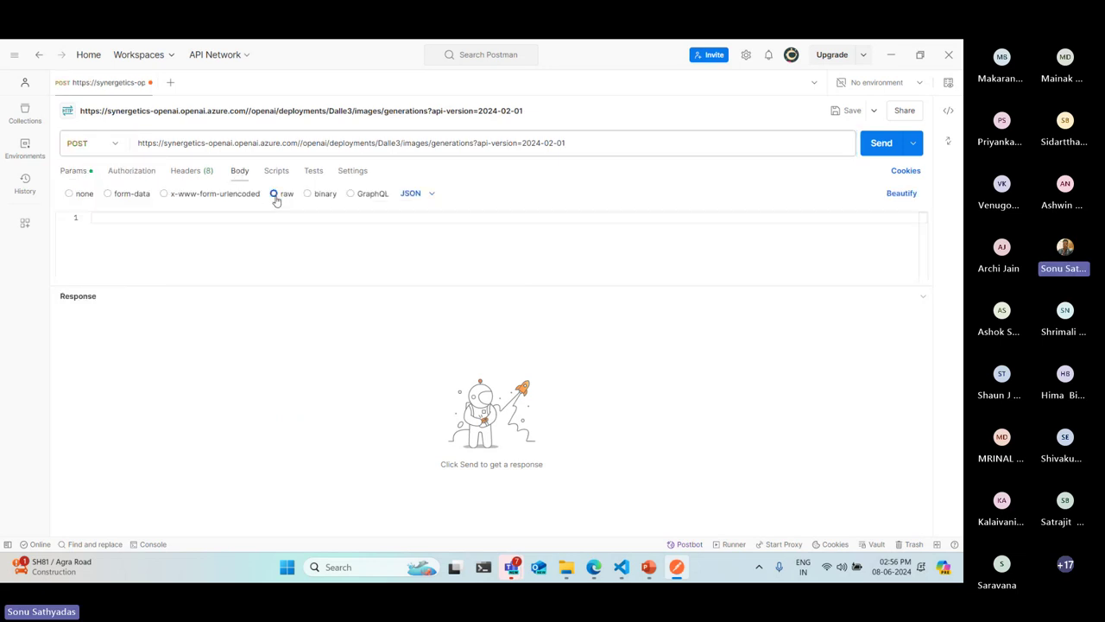
click(421, 195)
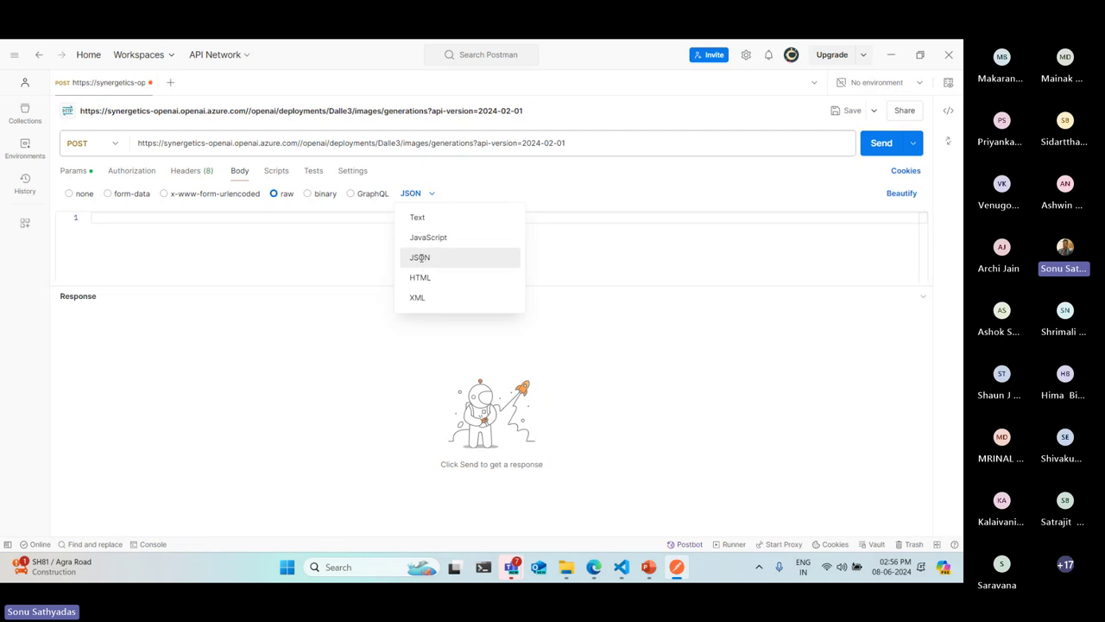
click(419, 256)
click(240, 242)
text({)
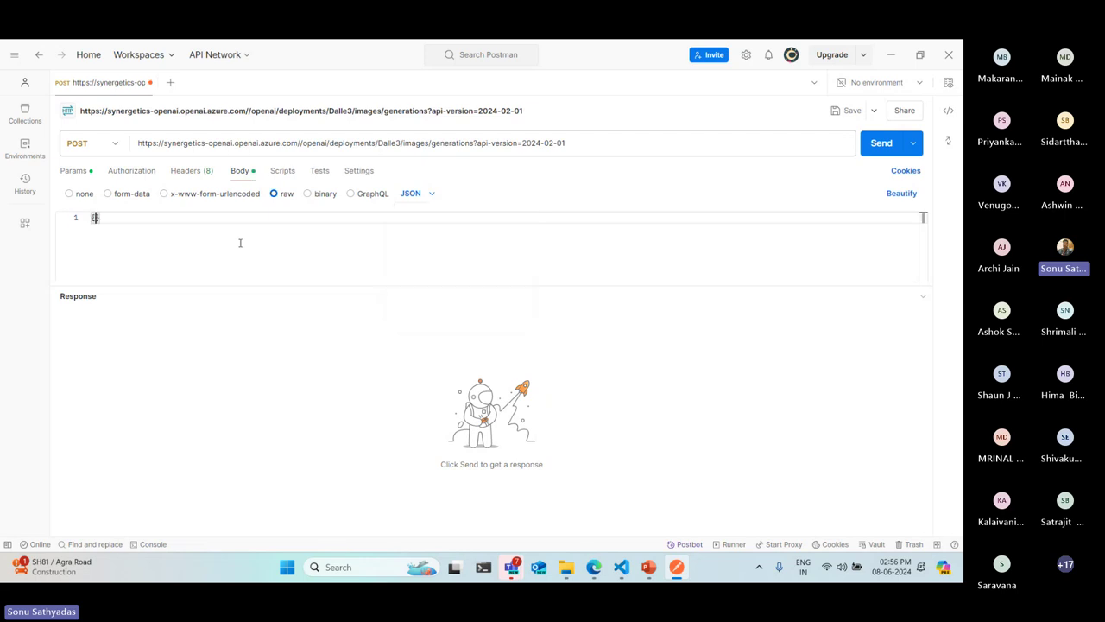
key(Return)
Copy the body block from the Microsoft Learn quickstart's Python sample in the browser and replace the whole Postman request body with it.
click(594, 566)
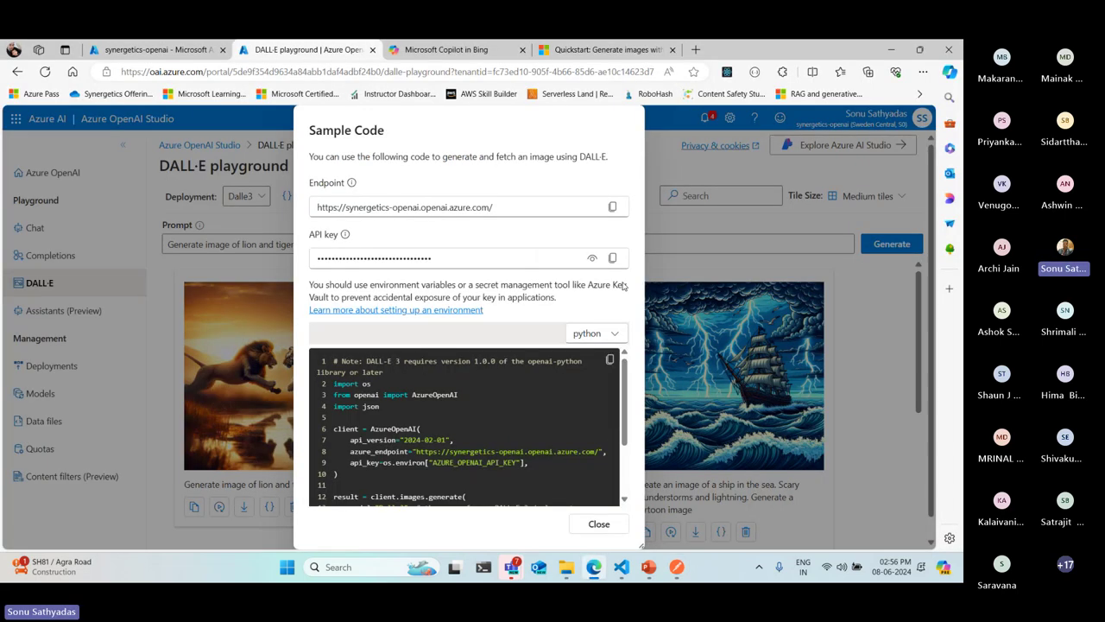
click(682, 151)
click(602, 50)
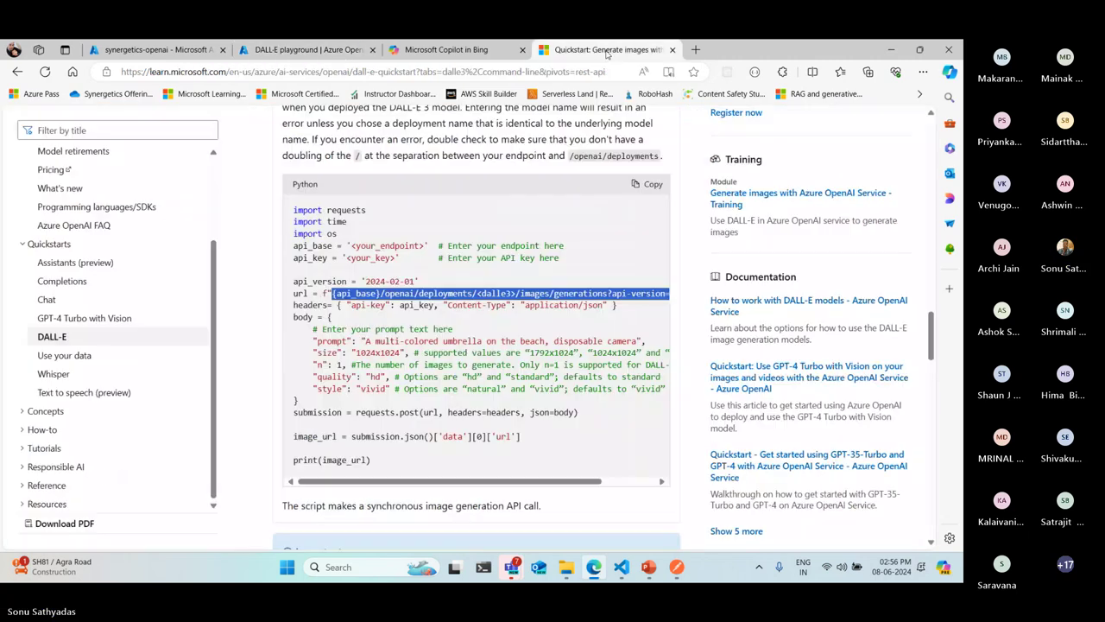
click(397, 342)
drag(328, 317, 354, 400)
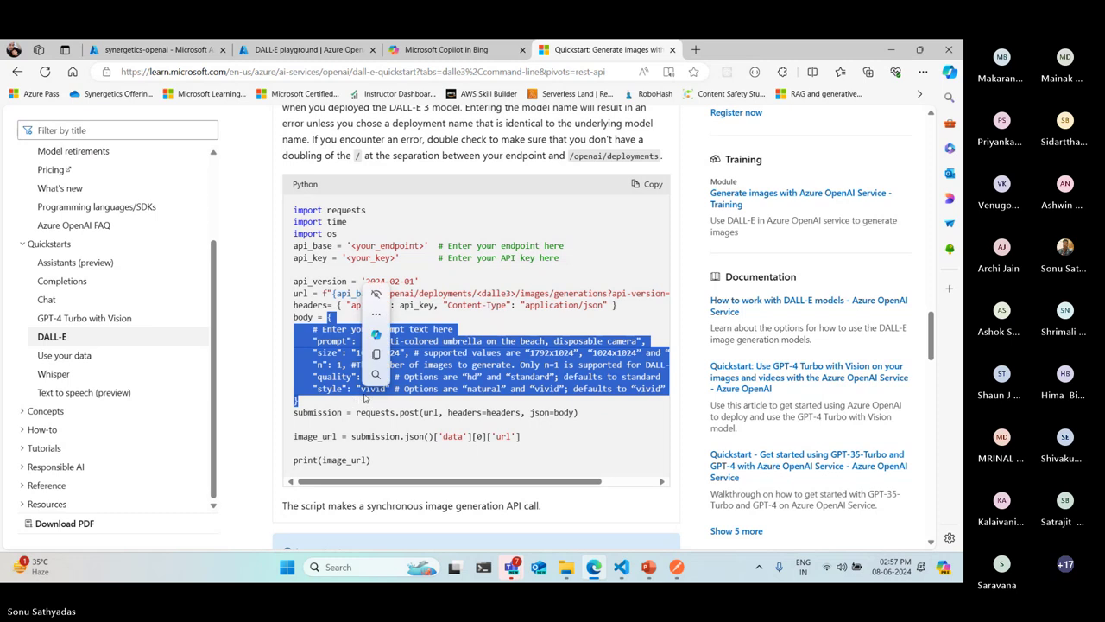
click(677, 566)
drag(232, 287, 229, 399)
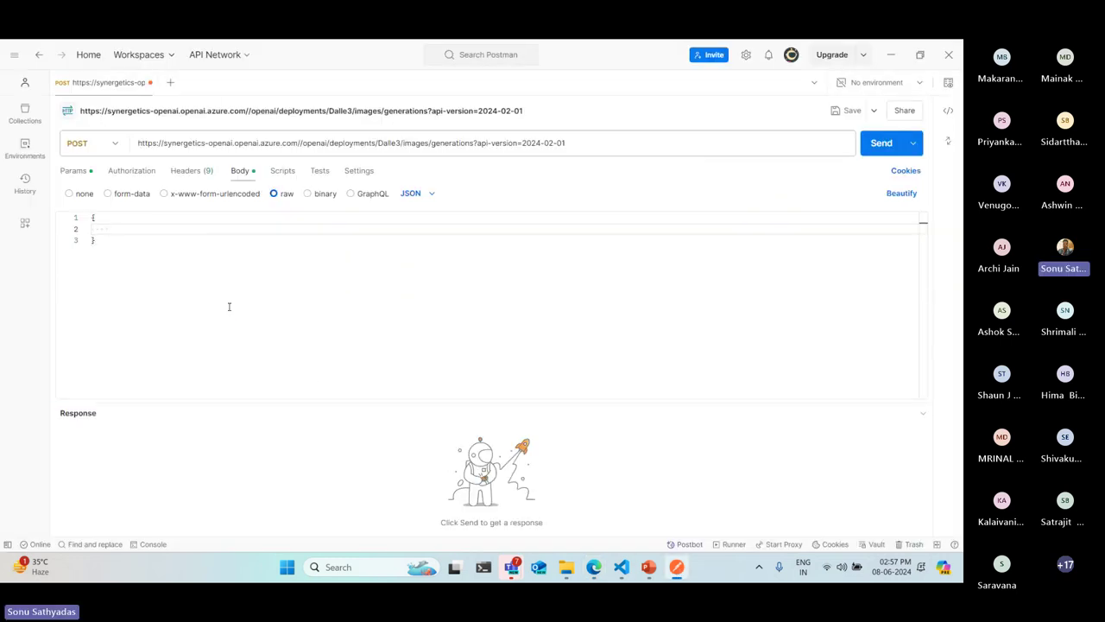
key(ctrl+a)
text({     # Enter your prompt text here     "prompt": "A multi-colored umbrella on the beach, disposable camera",     "size": "1024x1024", # supported values are "1792x1024", "1024x1024" and "1024x1792"     "n": 1, #The number of images to generate. Only n=1 is supported for DALL-E 3.     "quality": "hd", # Options are "hd" and "standard"; defaults to standard     "style": "vivid" # Options are "natural" and "vivid"; defaults to "vivid" })
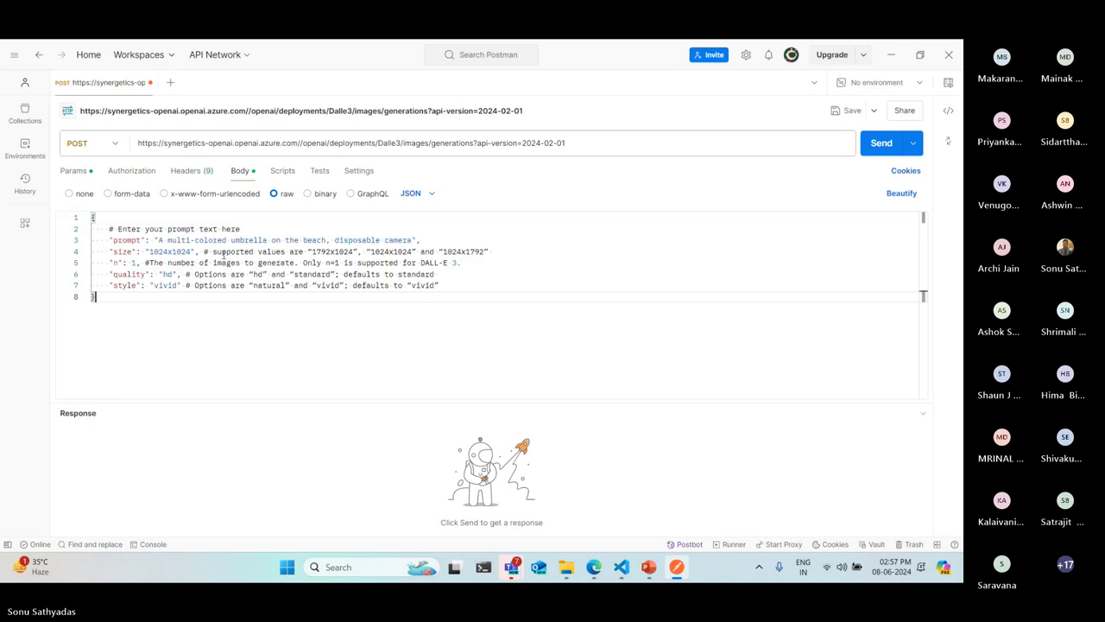
Delete the "# Enter your prompt text here" comment line from the request body.
drag(256, 231, 17, 230)
key(BackSpace)
key(BackSpace)
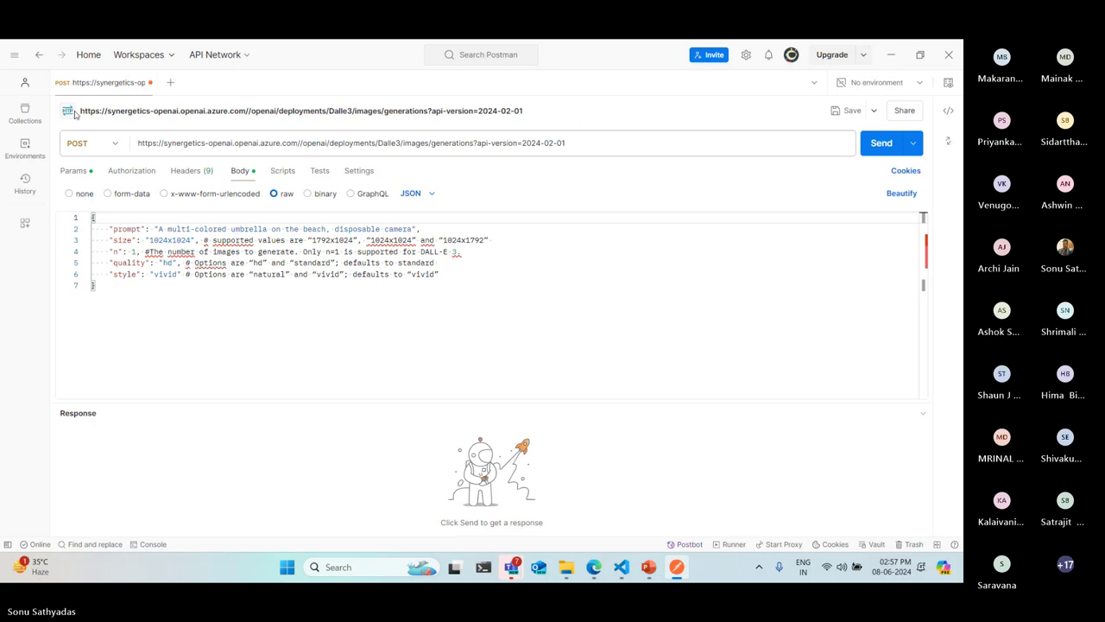
click(15, 57)
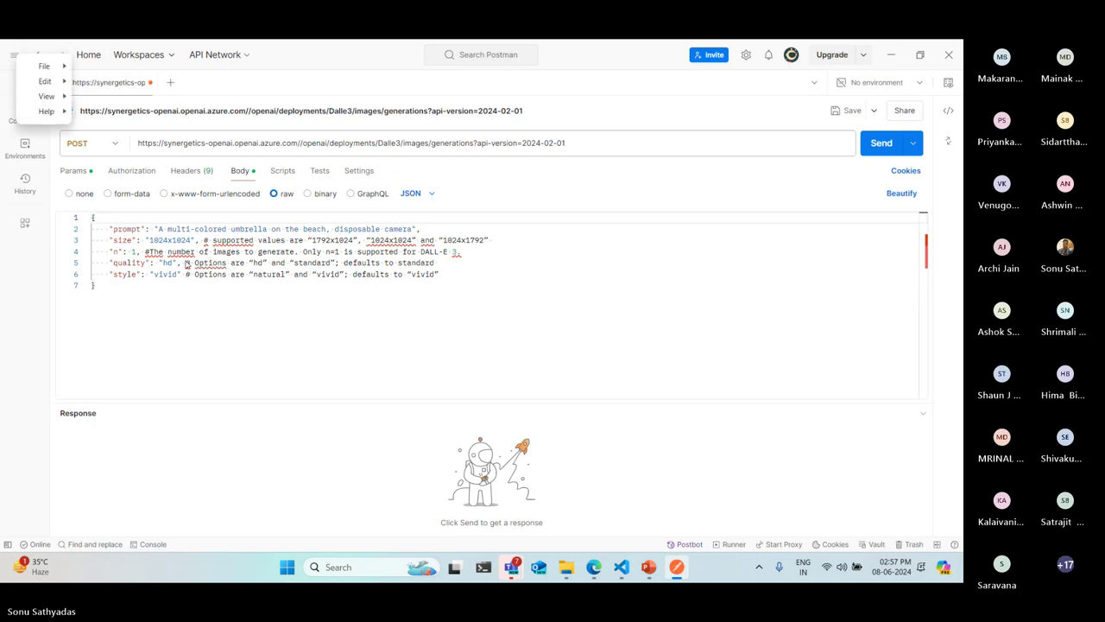
mouse_move(54, 98)
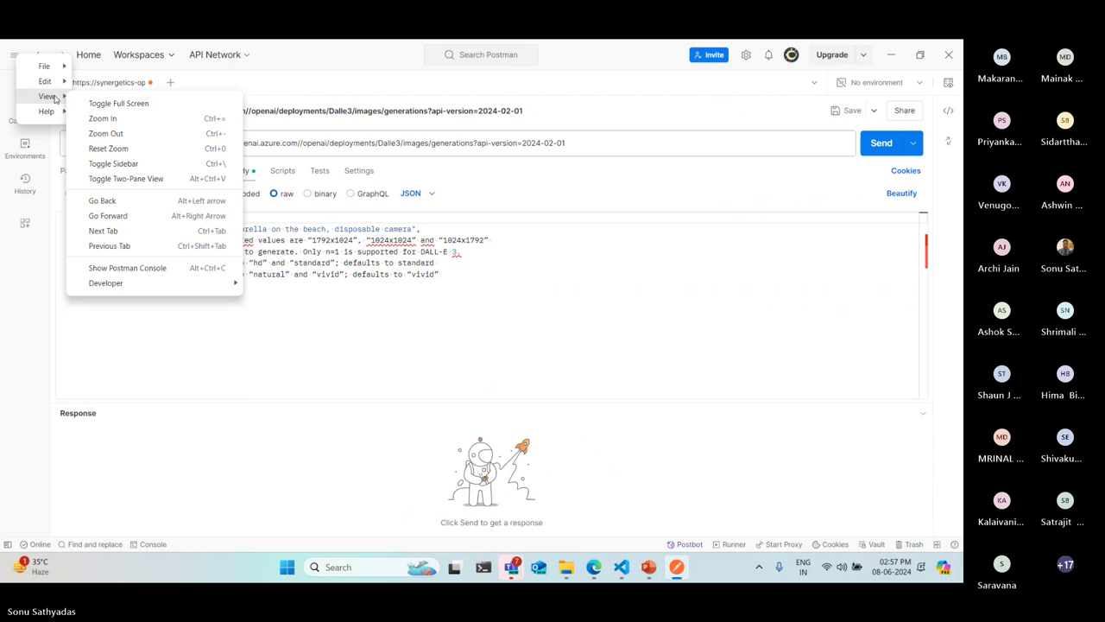
click(124, 125)
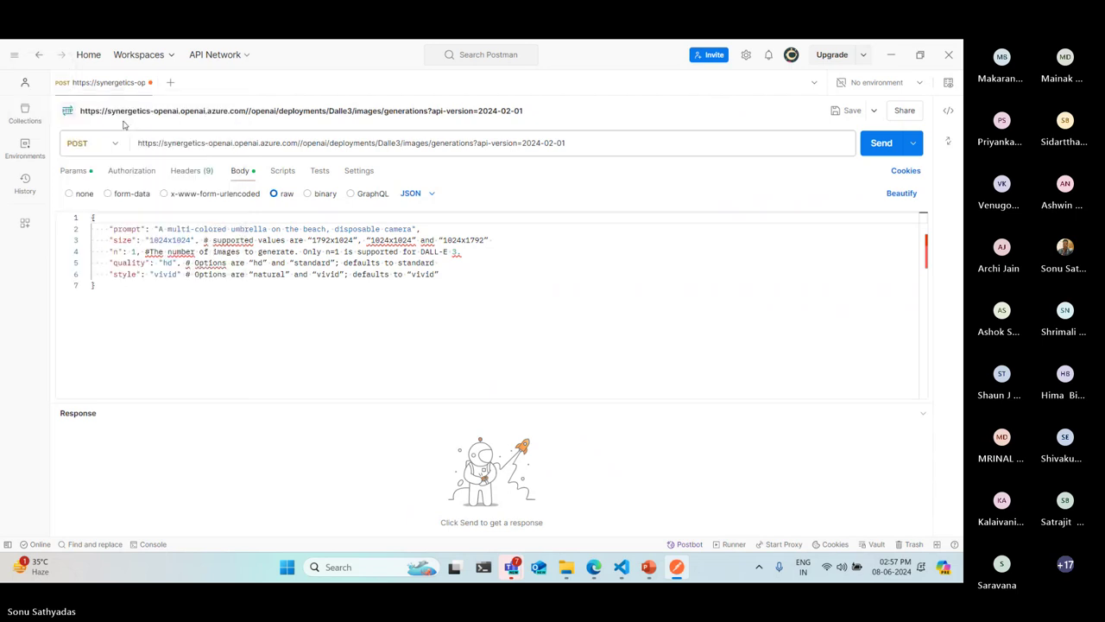
Delete the trailing # comments from the size, n, quality and style lines of the request body.
click(19, 59)
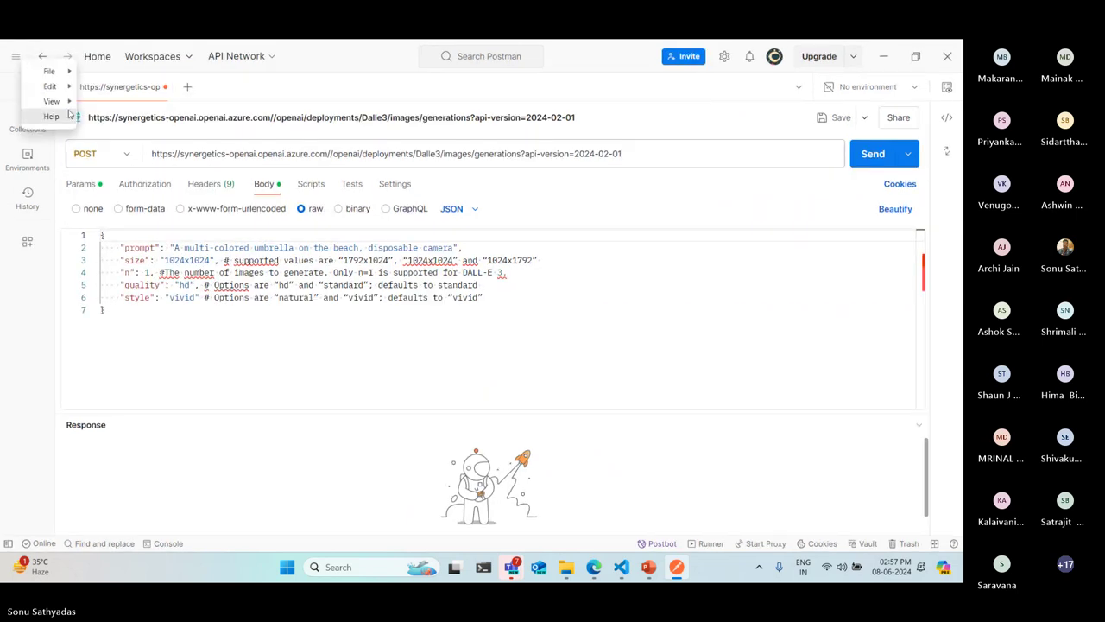
mouse_move(56, 105)
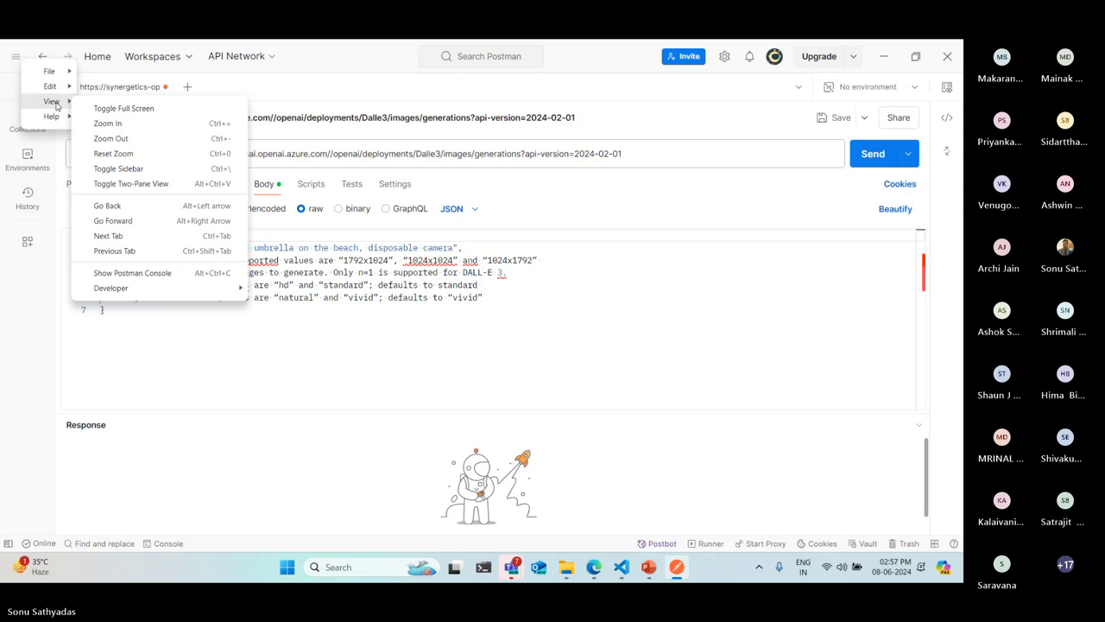
click(107, 124)
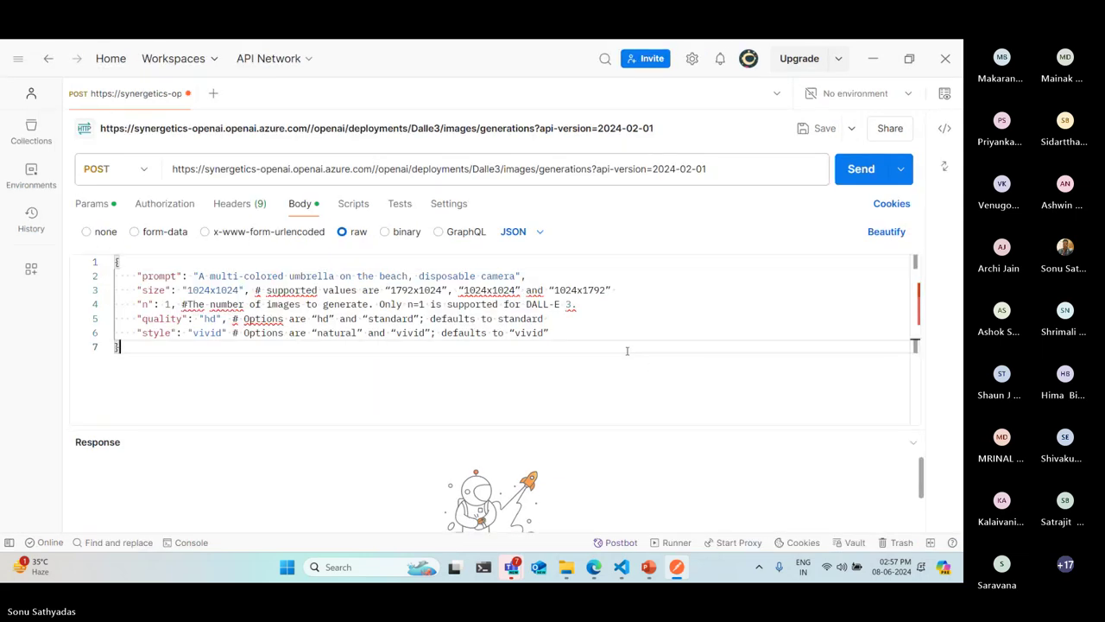
drag(615, 290, 259, 291)
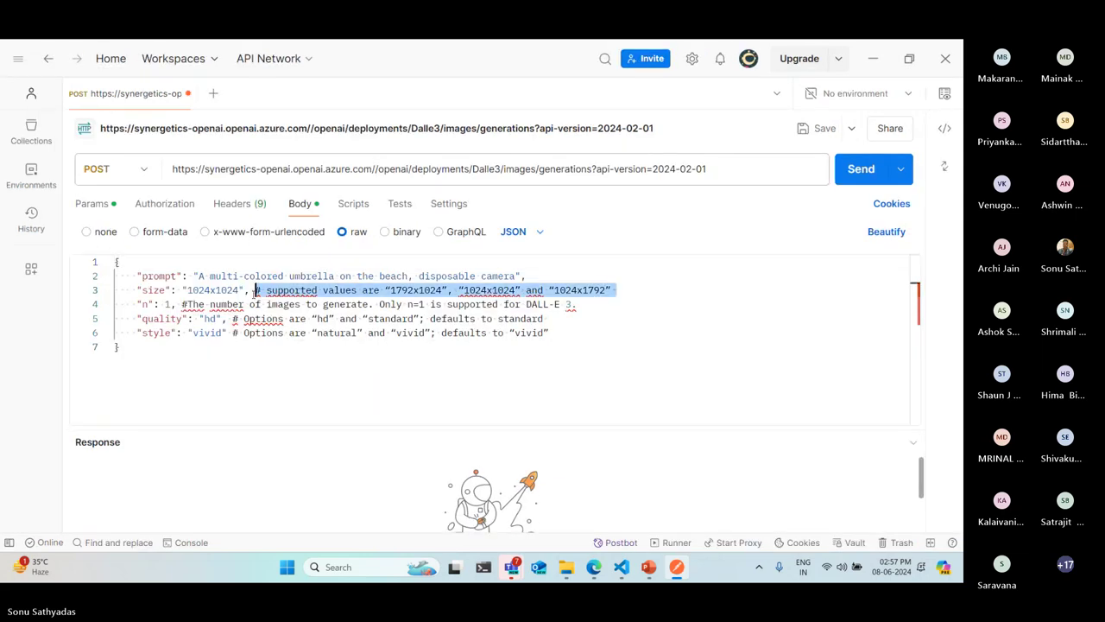
right_click(256, 290)
click(207, 295)
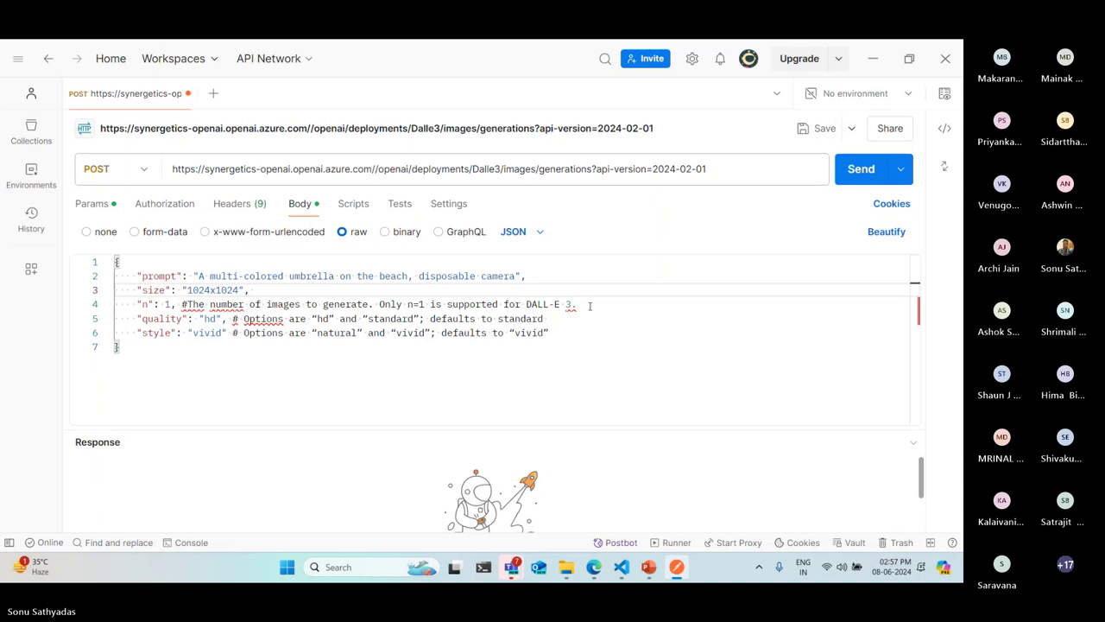
drag(589, 305, 176, 303)
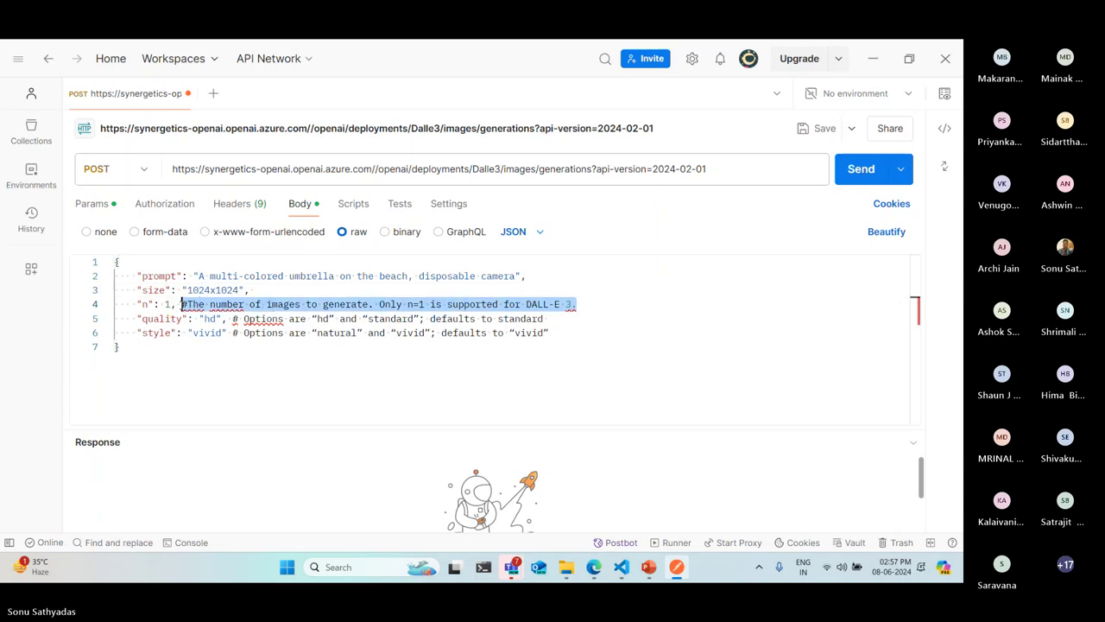
key(BackSpace)
drag(567, 320, 232, 319)
key(BackSpace)
drag(581, 332, 231, 333)
key(BackSpace)
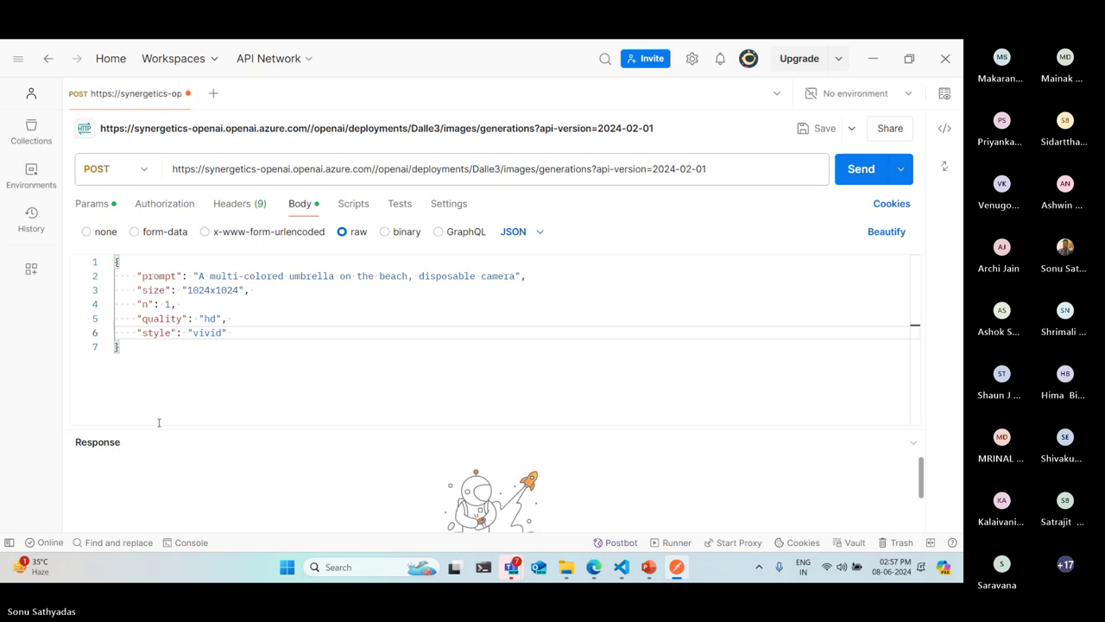
Add a request header with the key api-key, copied from the headers line of the Microsoft Learn quickstart sample in the browser.
click(237, 205)
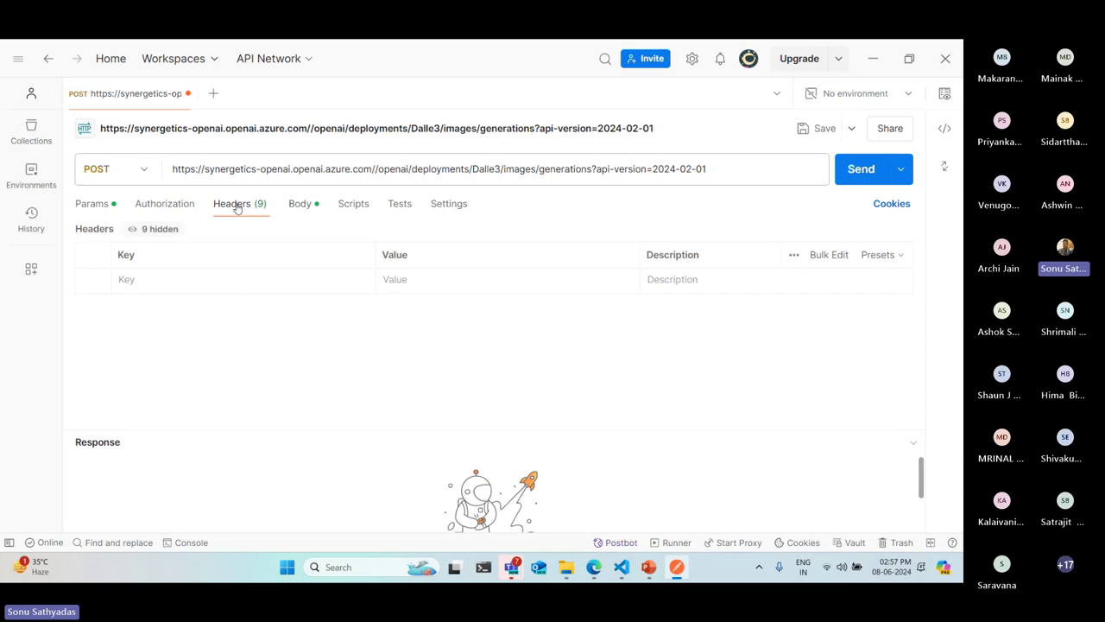
click(594, 567)
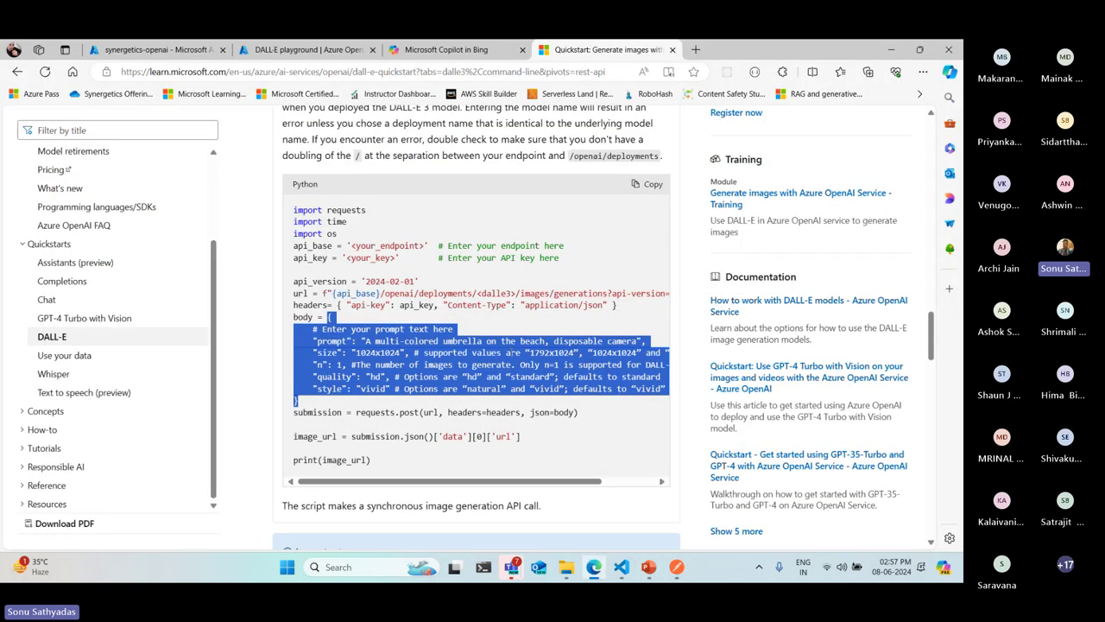
drag(350, 305, 385, 306)
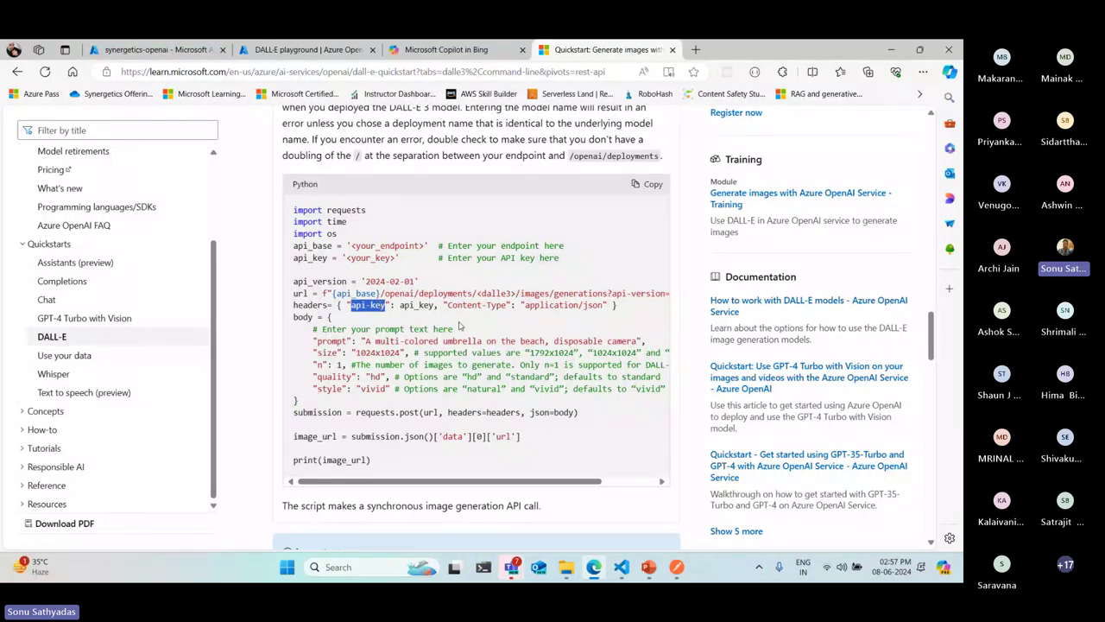
click(677, 567)
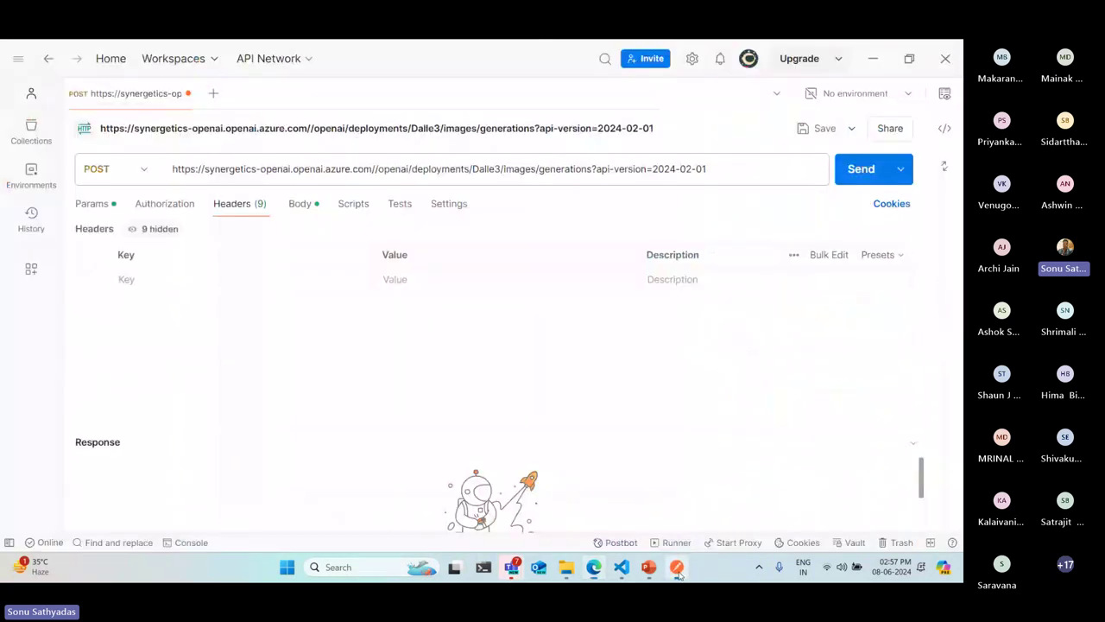
click(677, 567)
click(678, 570)
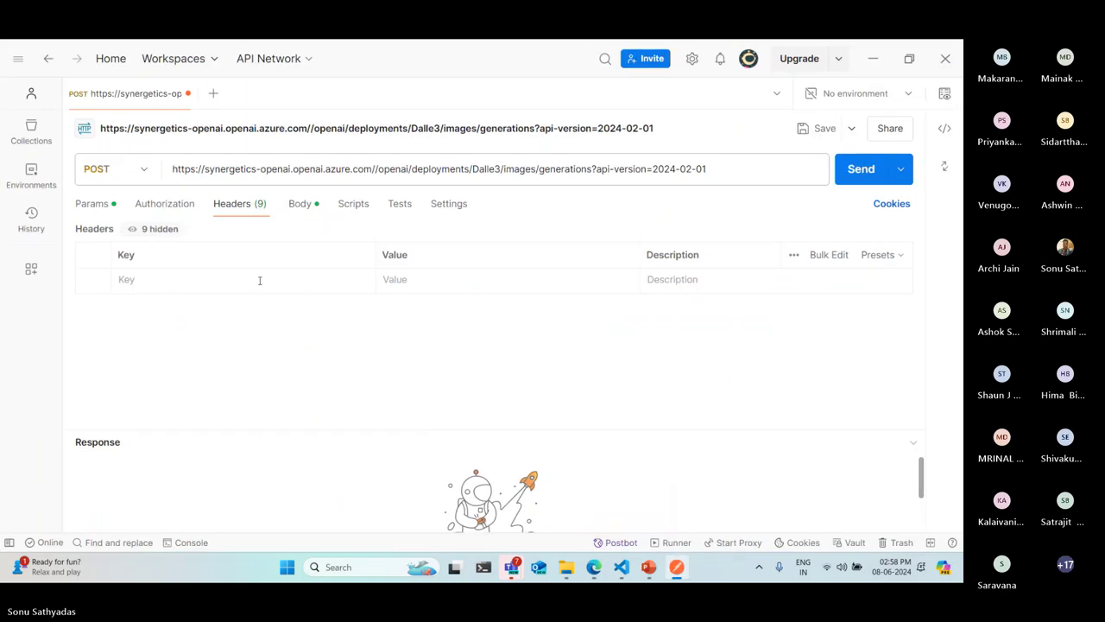
click(160, 278)
key(ctrl+v)
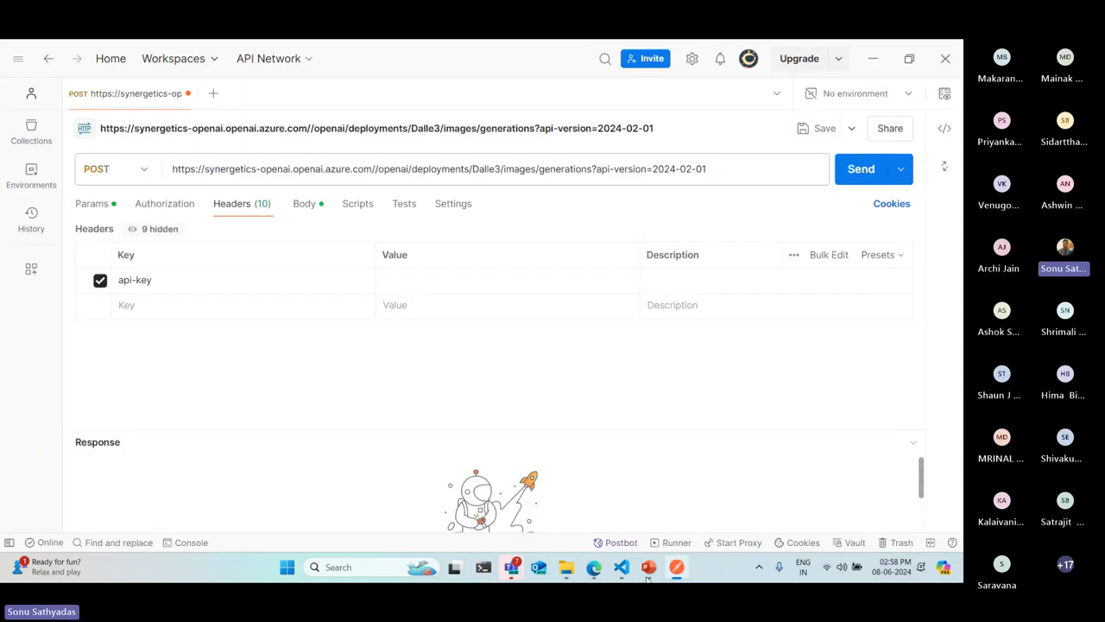
Copy KEY 1 from the synergetics-openai Keys and Endpoint page in the browser and paste this API key as the Postman api-key header's value.
click(594, 567)
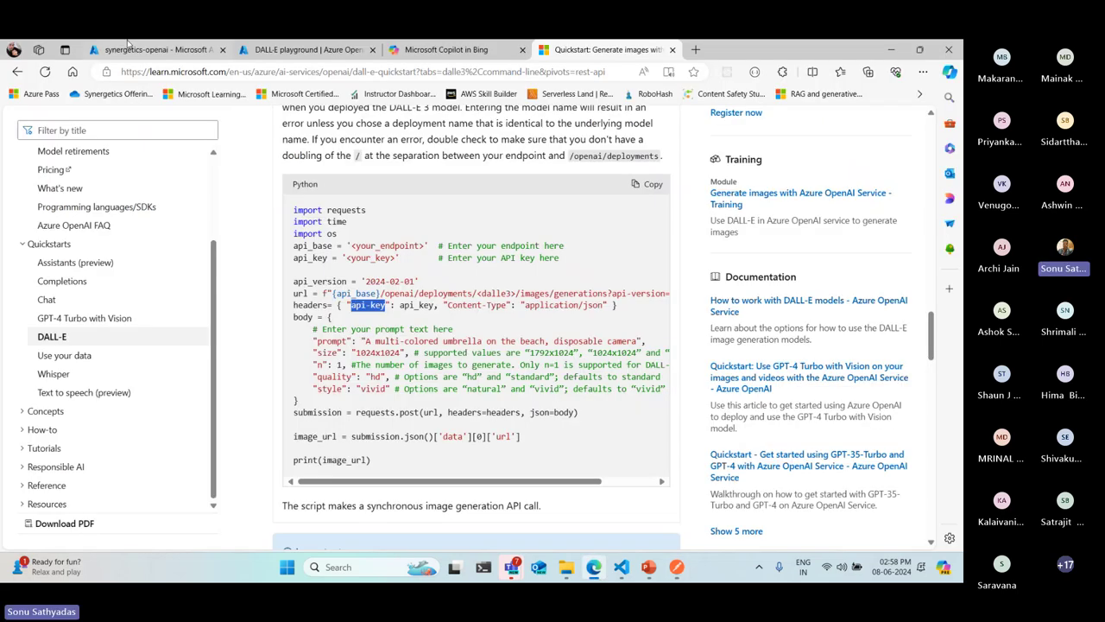
click(136, 49)
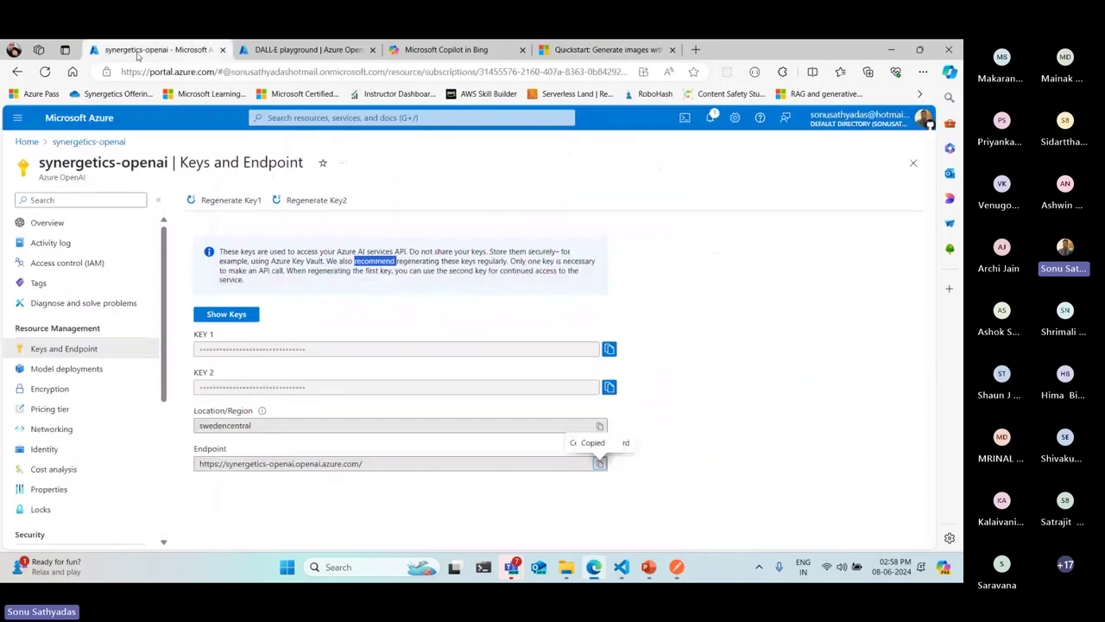
click(610, 349)
click(678, 567)
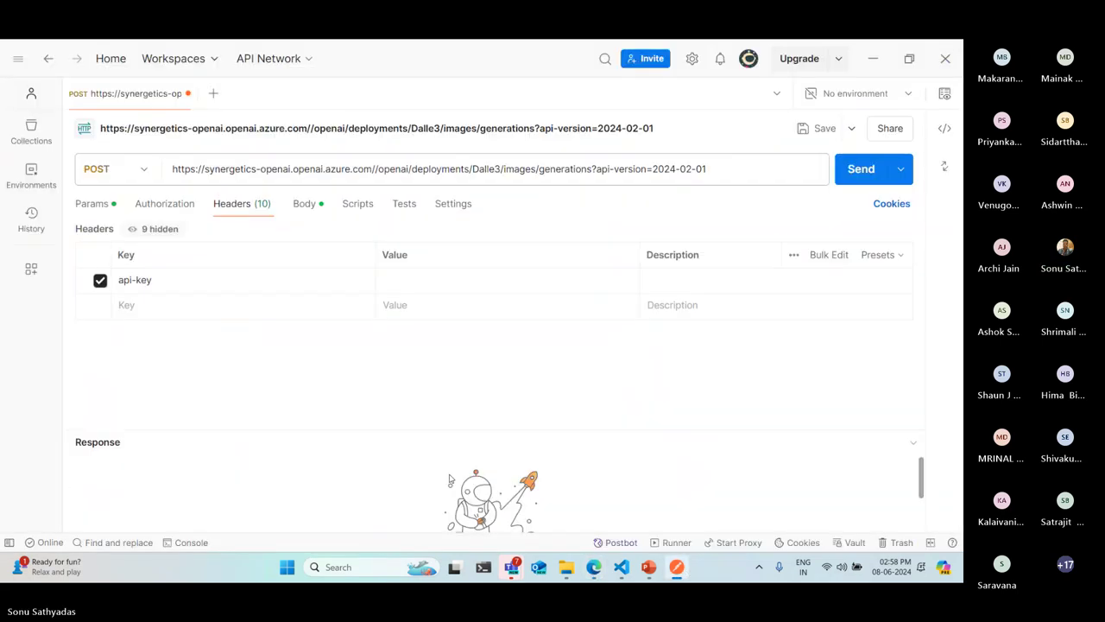
click(426, 279)
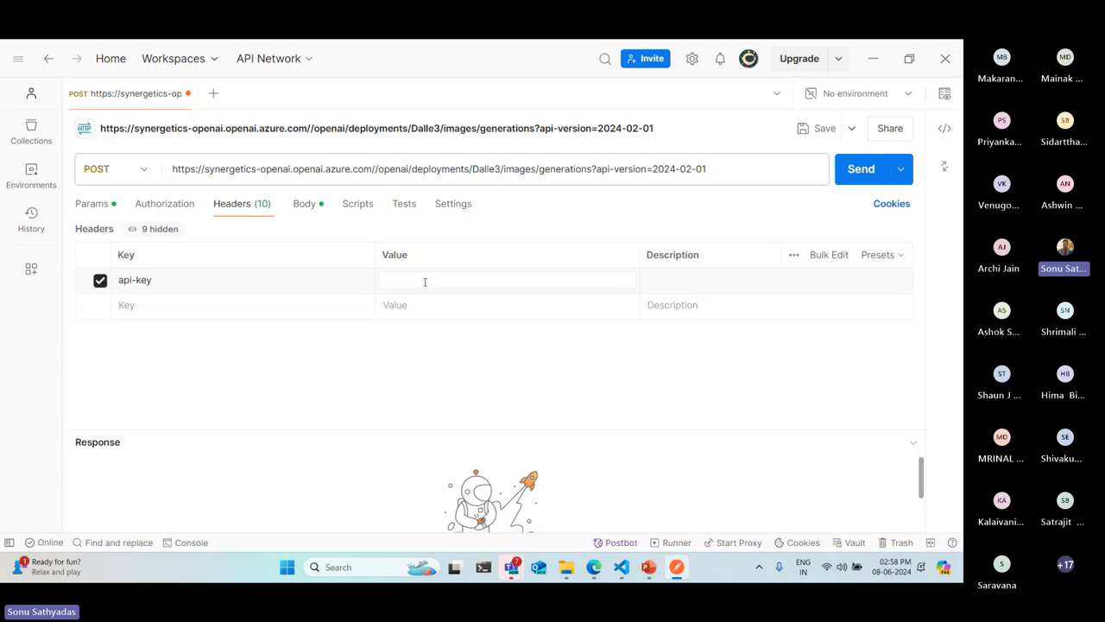
key(ctrl+v)
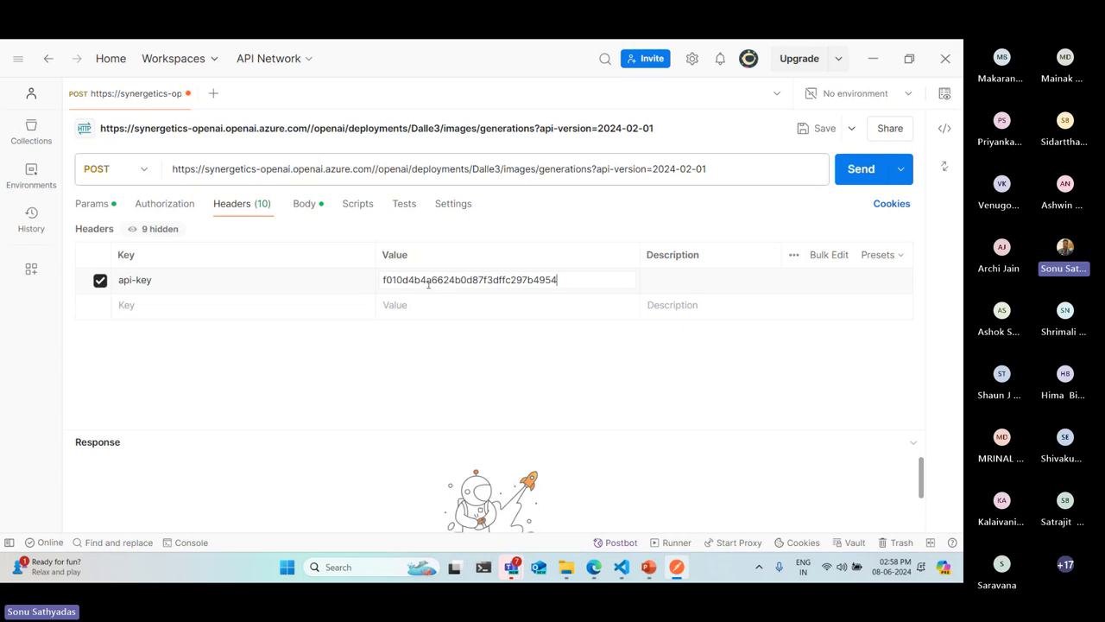
click(859, 171)
click(849, 172)
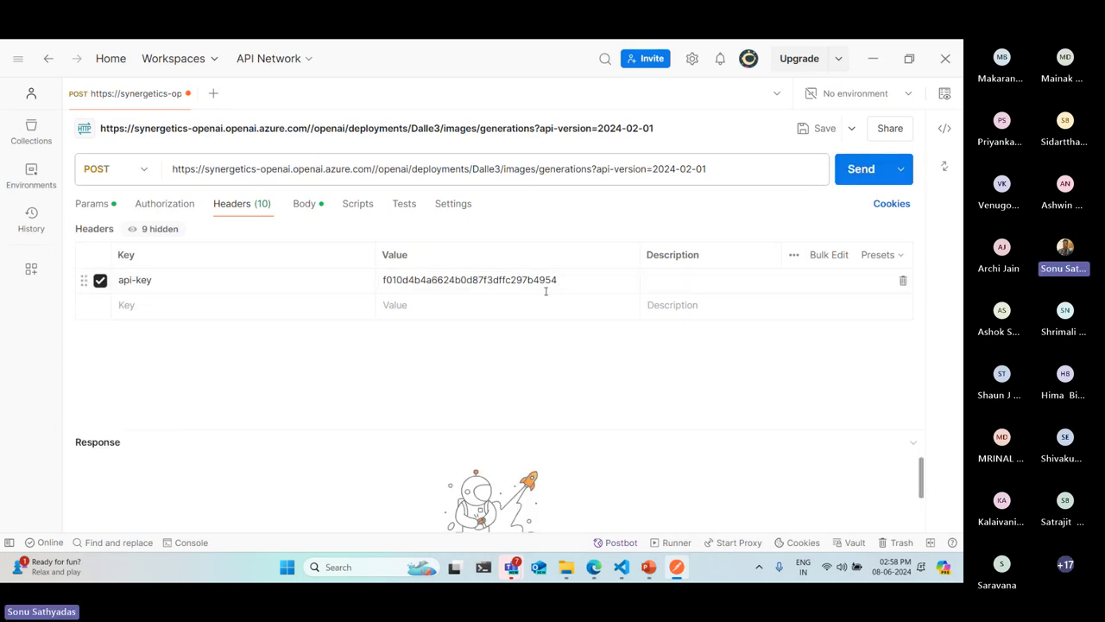
Enlarge the response area below the request body, send the POST request and show the generated image's url in the response.
click(304, 203)
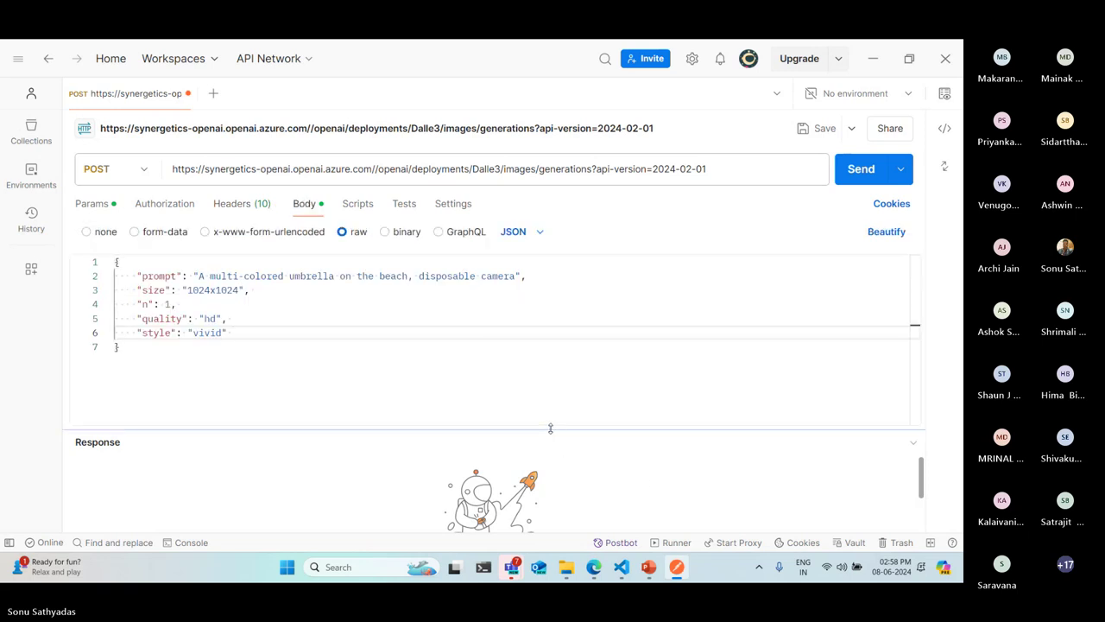
drag(551, 429, 558, 372)
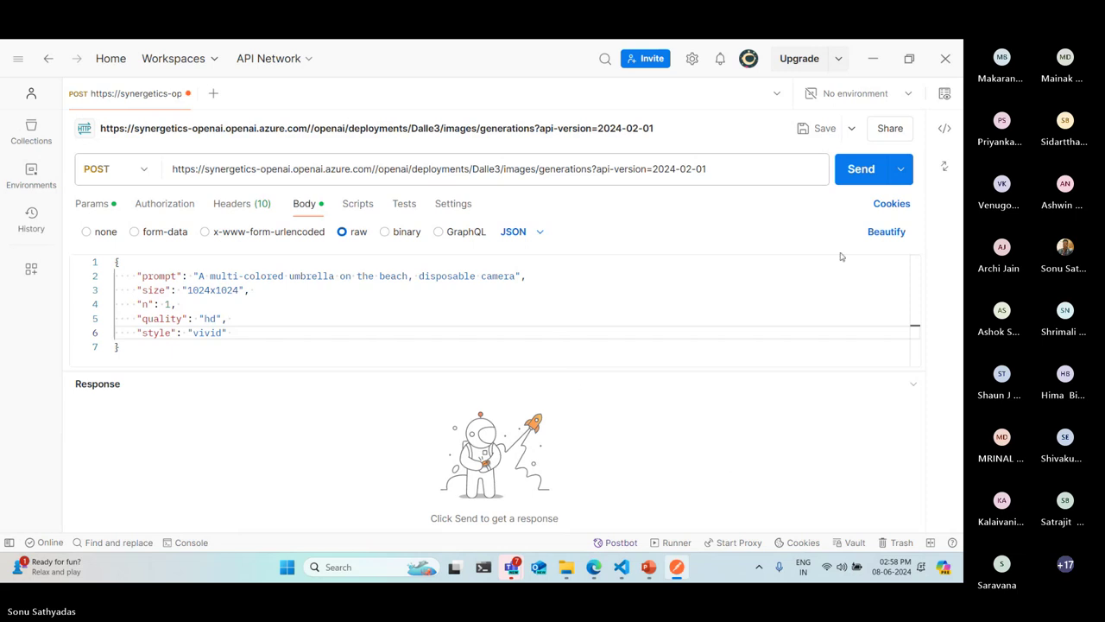
click(855, 169)
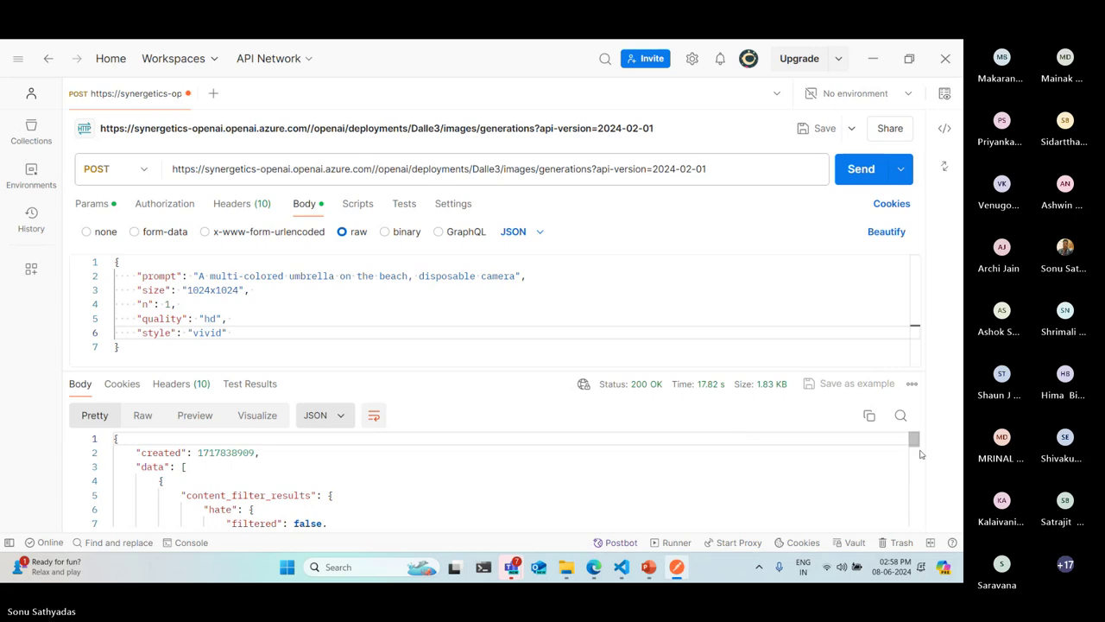
drag(914, 440, 916, 514)
scroll(413, 494, up, 2)
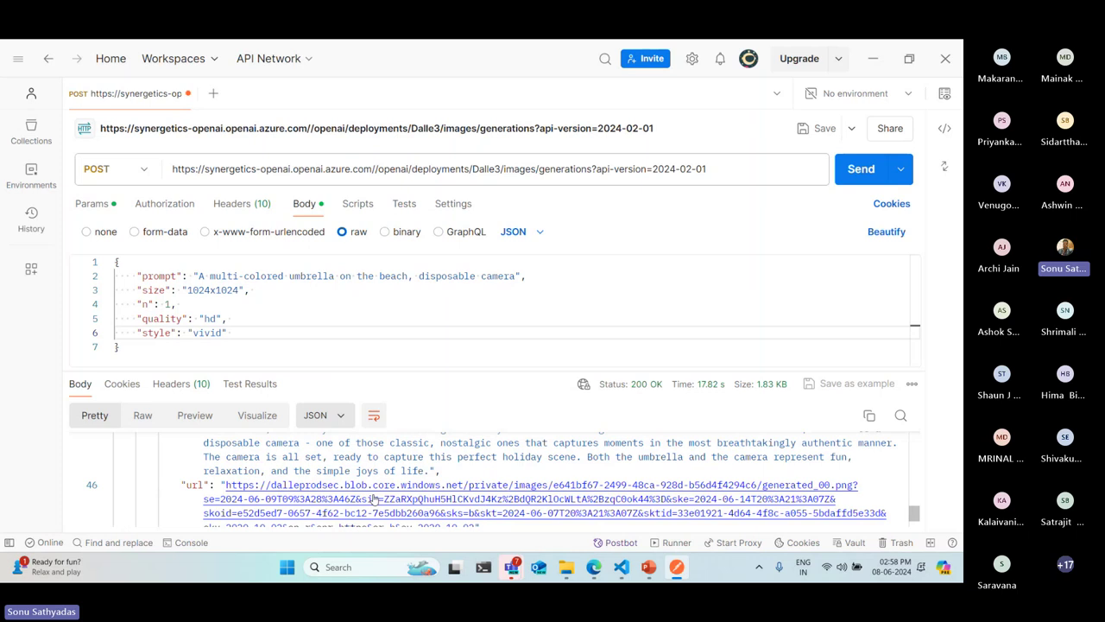
Try to open the generated image's url from the response, and close the two GET request tabs without saving them.
ctrl+click(402, 499)
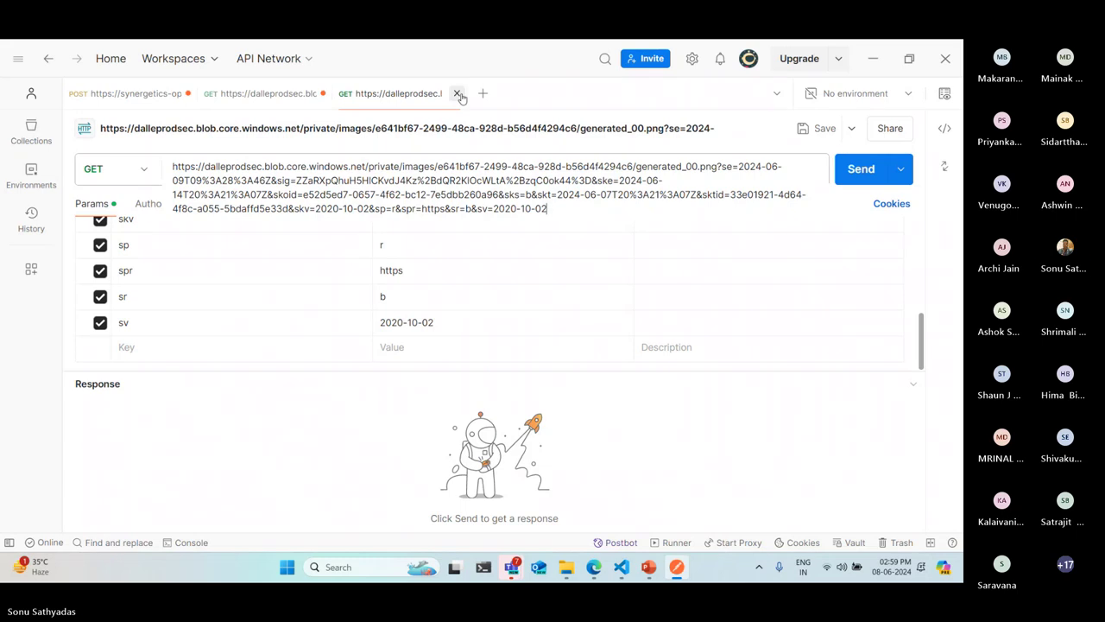
click(323, 94)
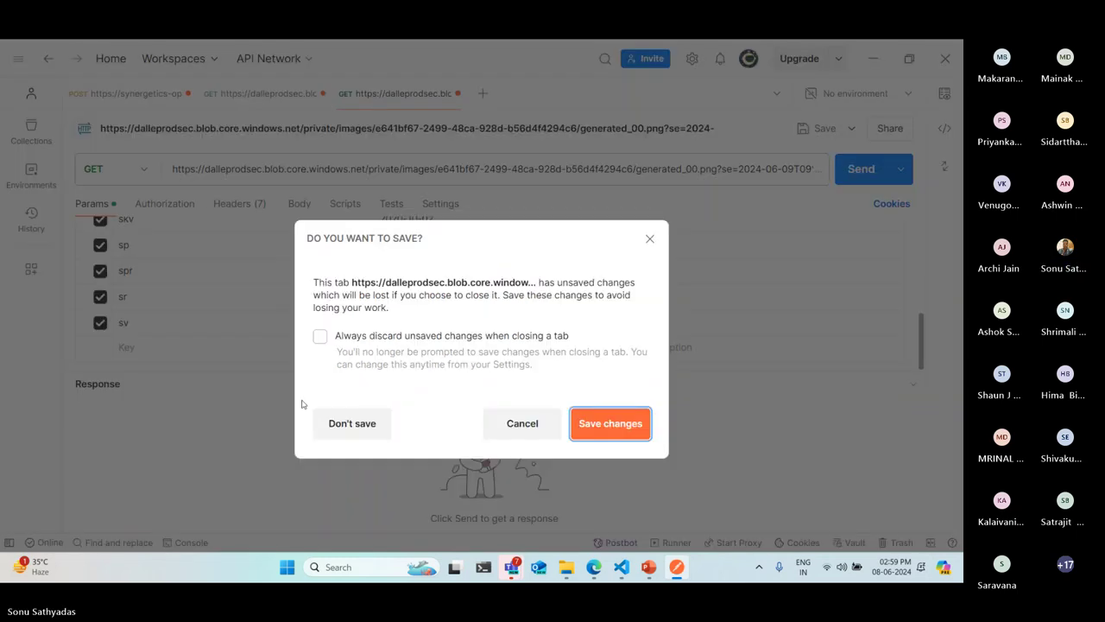
click(332, 423)
click(322, 93)
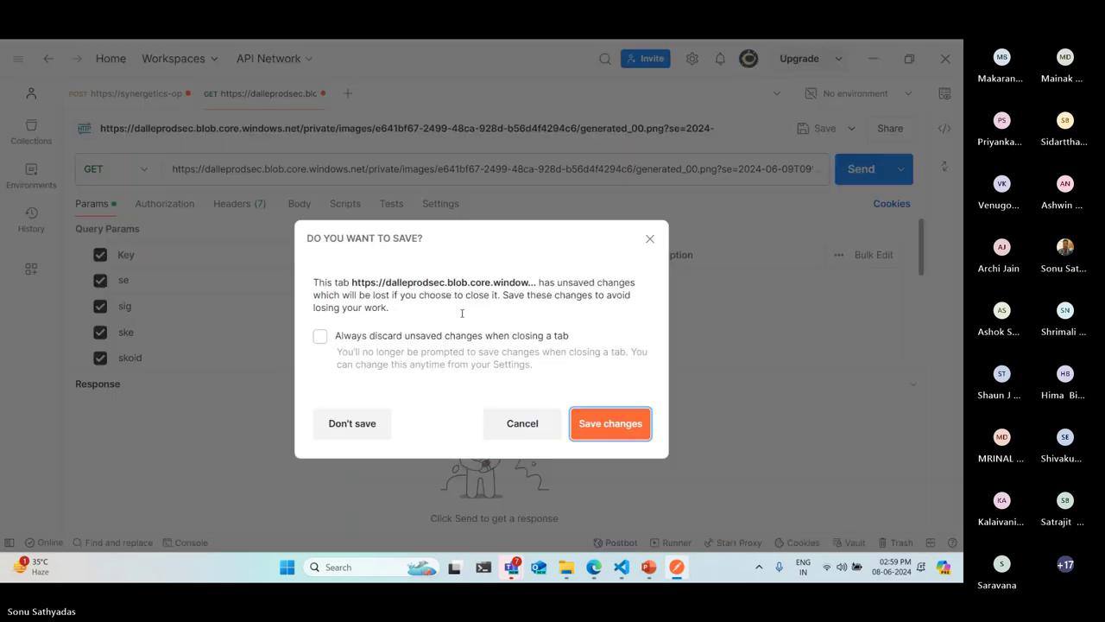
click(353, 424)
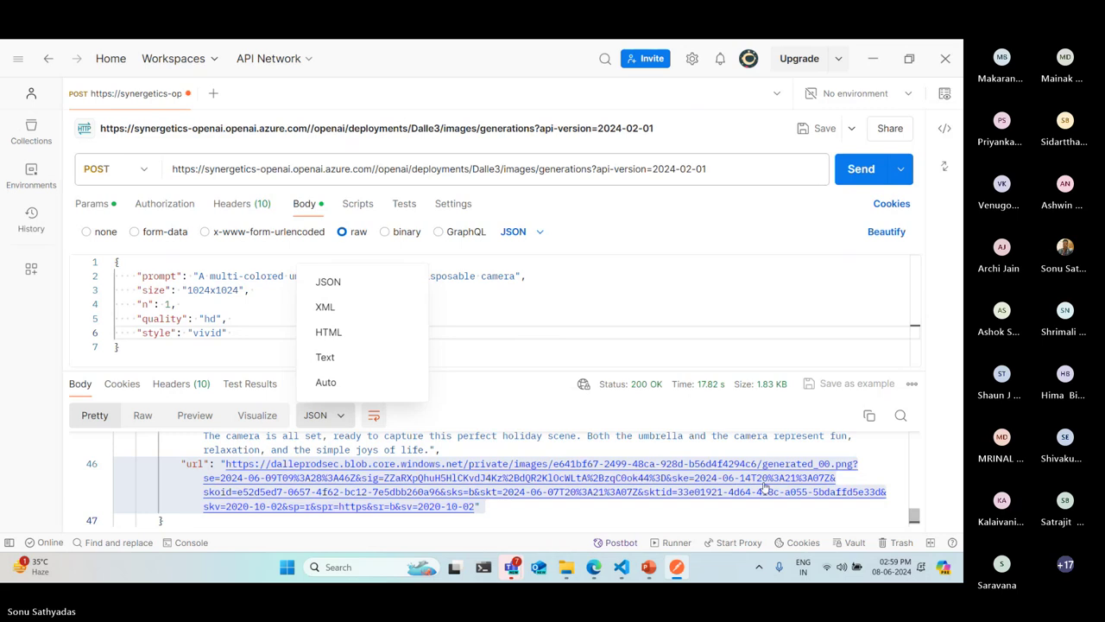
Copy the whole url line from the response and try to open it in a new Edge browser tab.
right_click(419, 484)
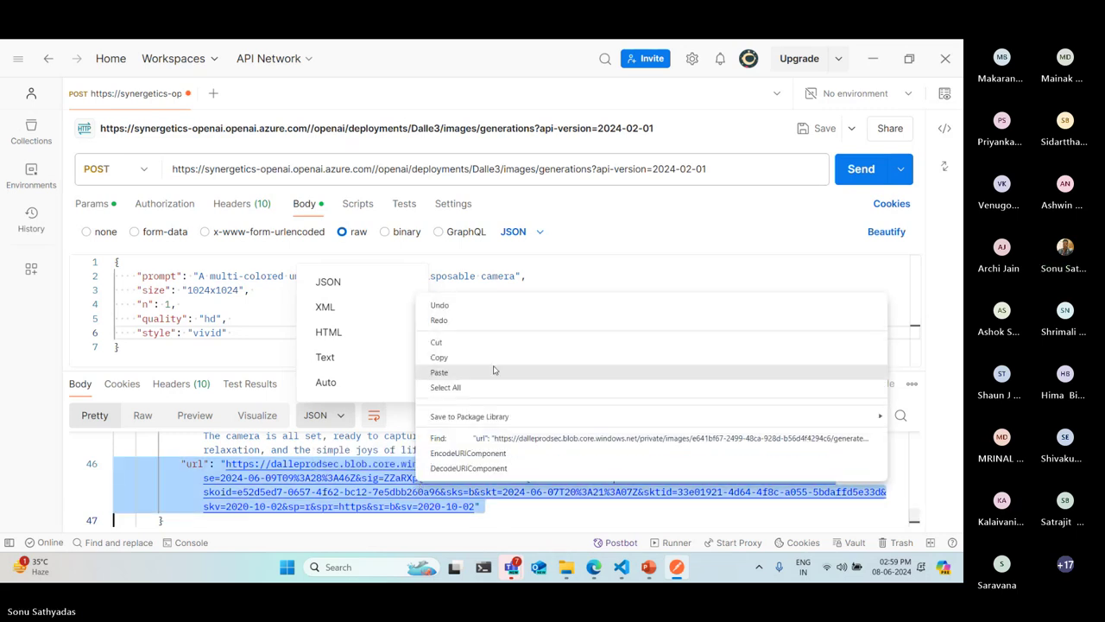
click(458, 357)
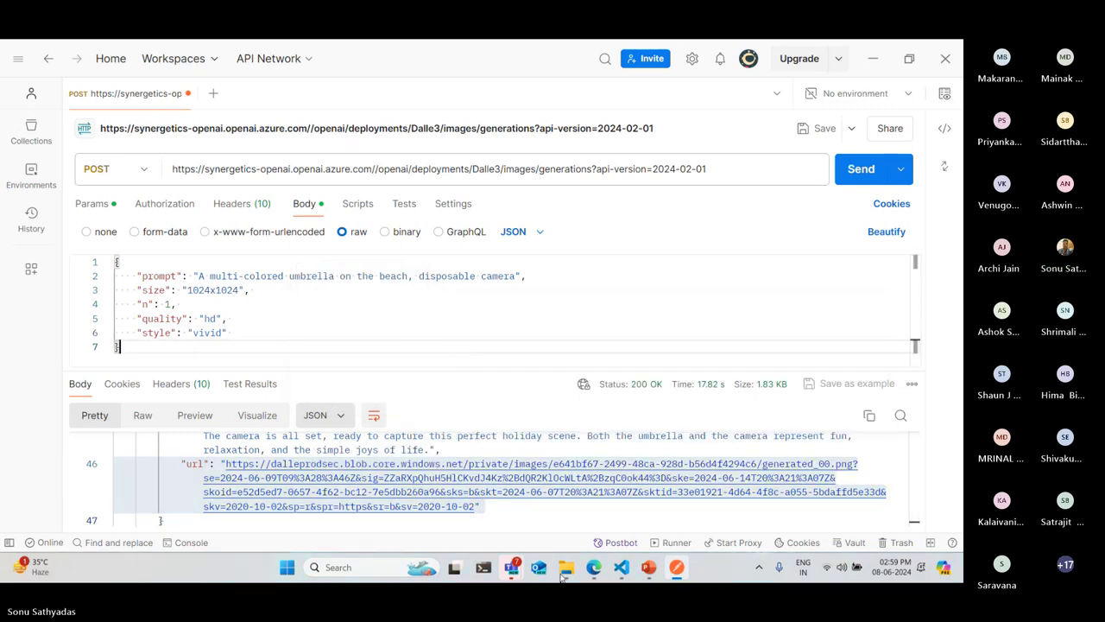
click(594, 567)
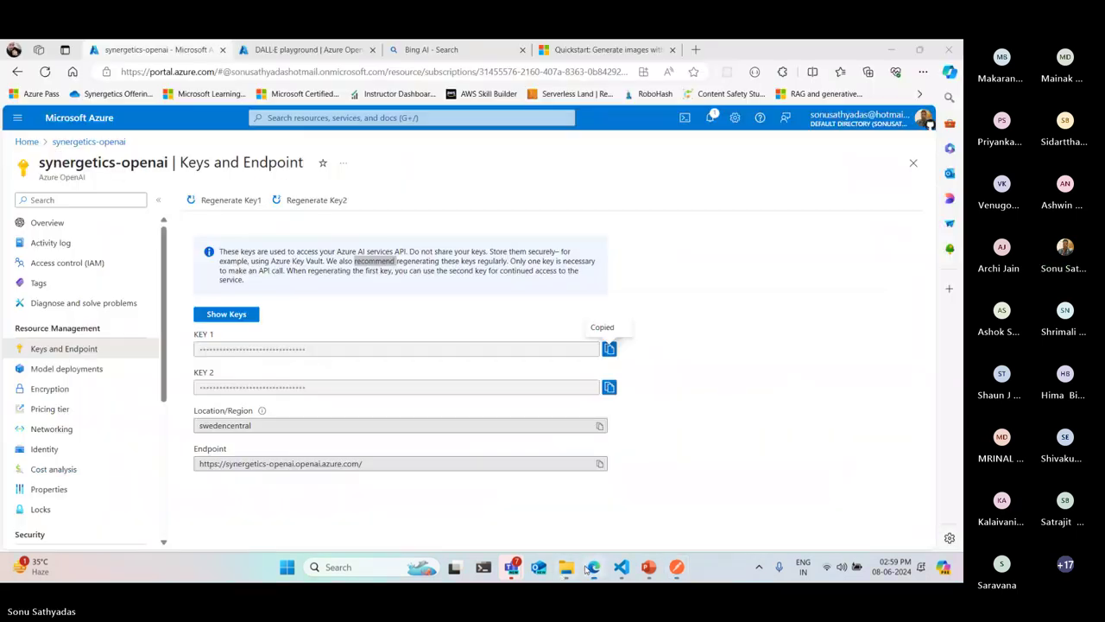
click(696, 50)
key(ctrl+v)
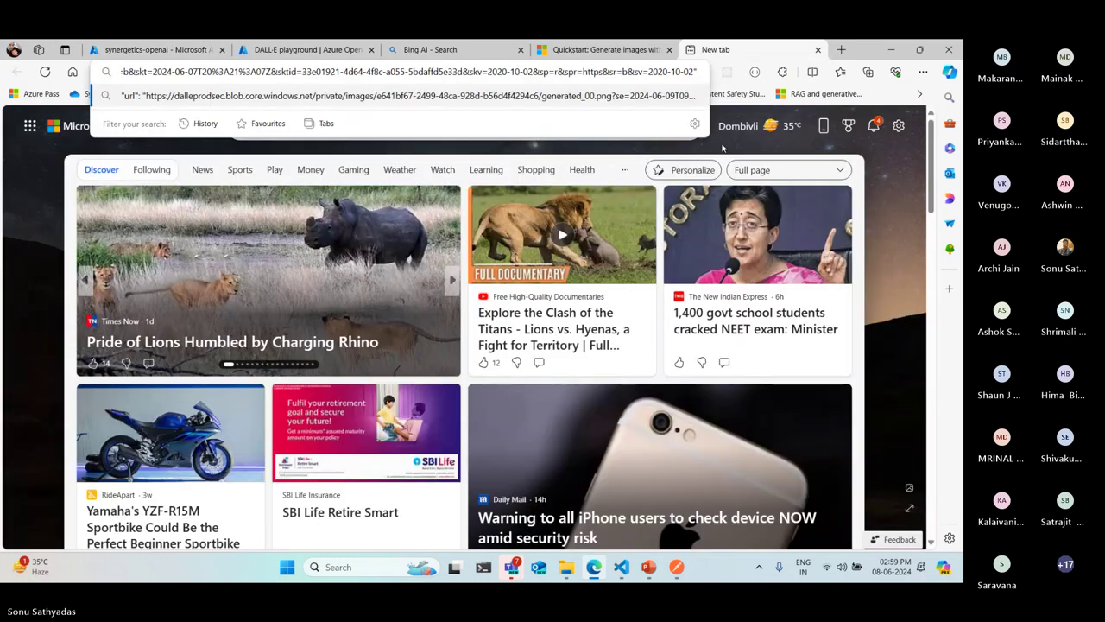
key(Return)
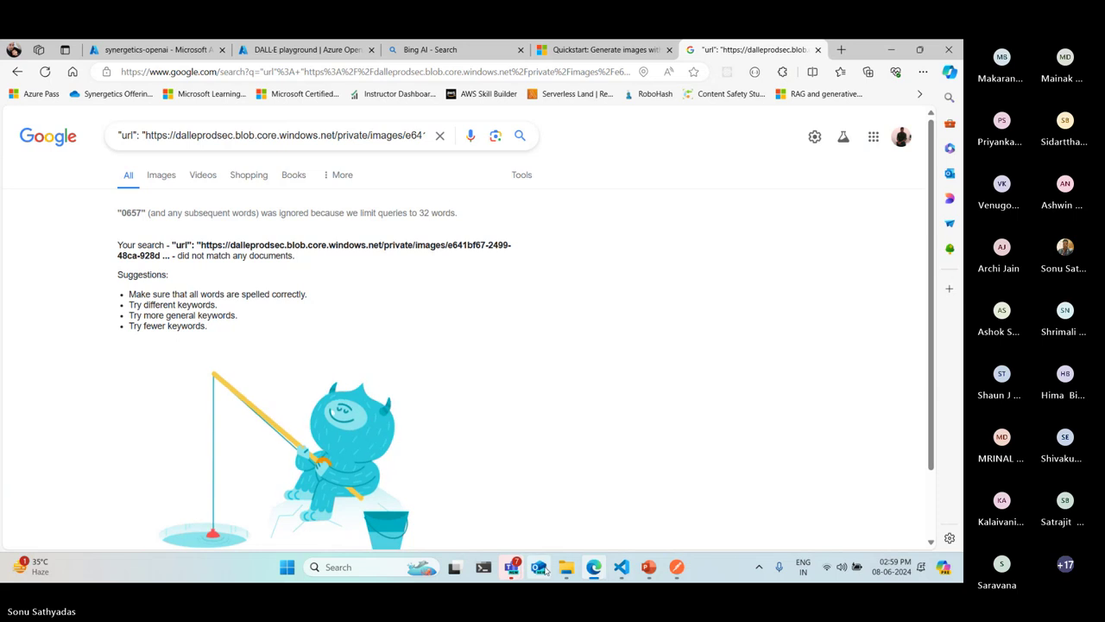
Switch back to Postman and open the generated image's url from the response as a new GET request.
mouse_move(627, 570)
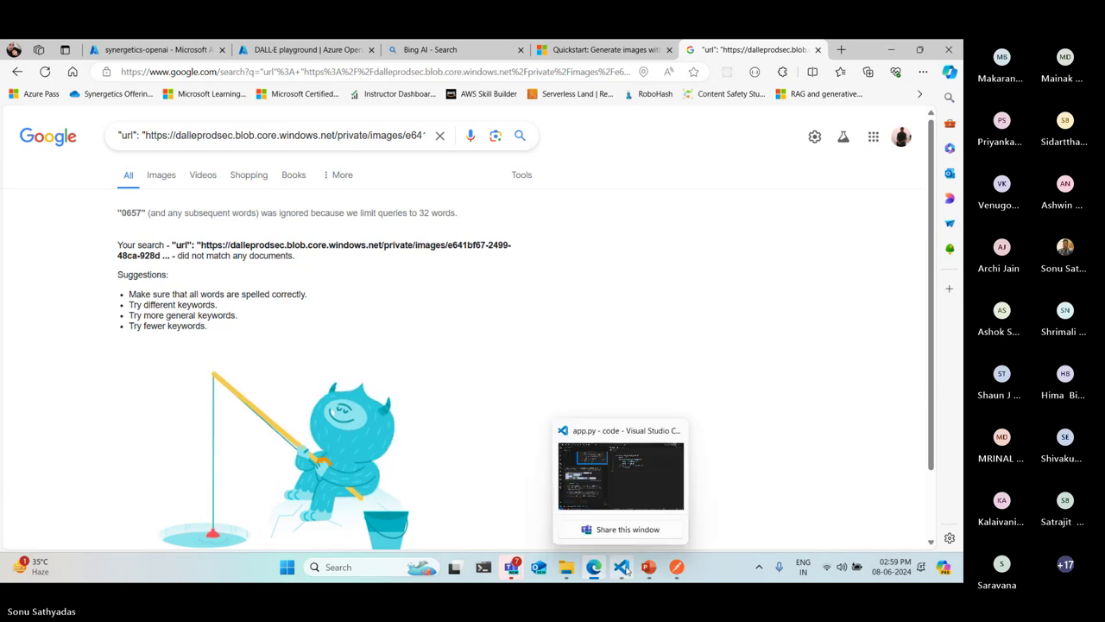
click(676, 567)
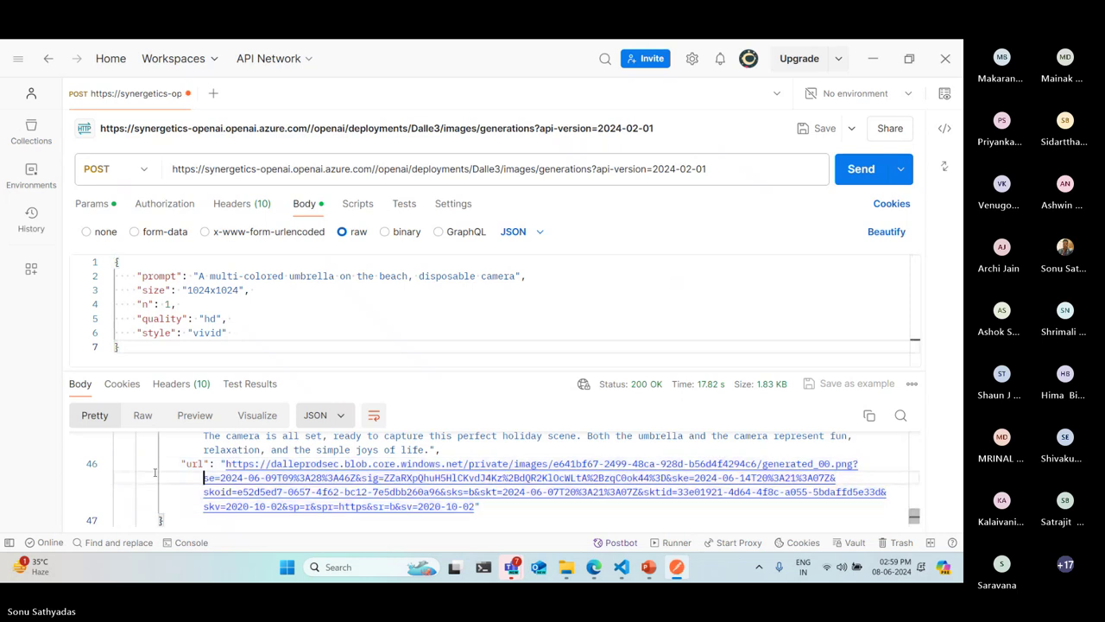
key(ctrl+t)
key(ctrl+v)
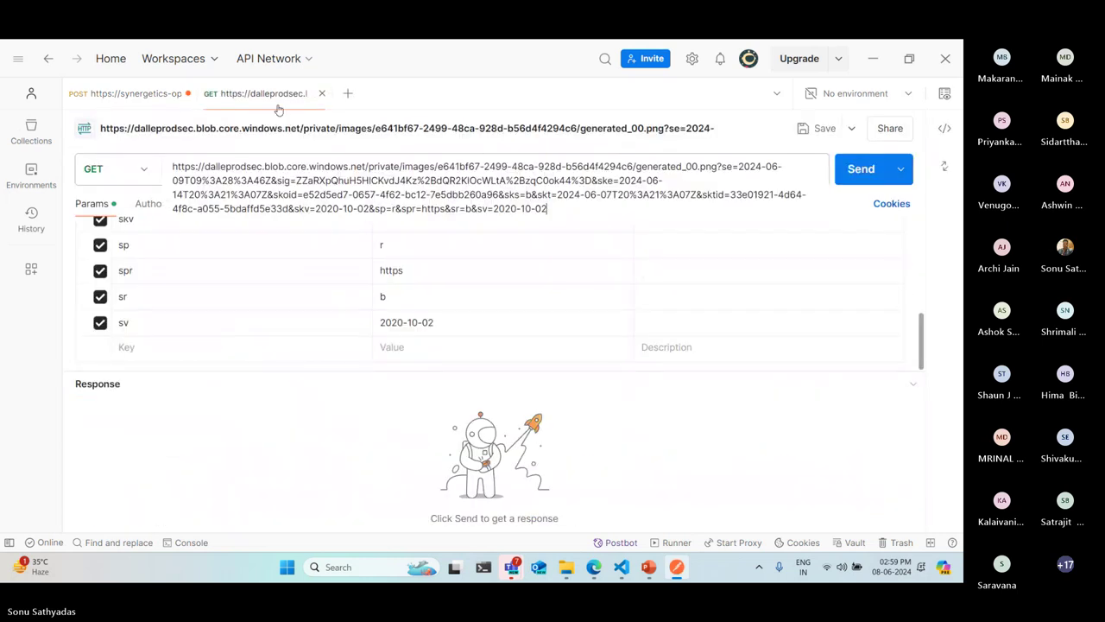
Close the GET request tab without saving, copy only the url value from the POST response and open the generated image in Edge.
click(322, 93)
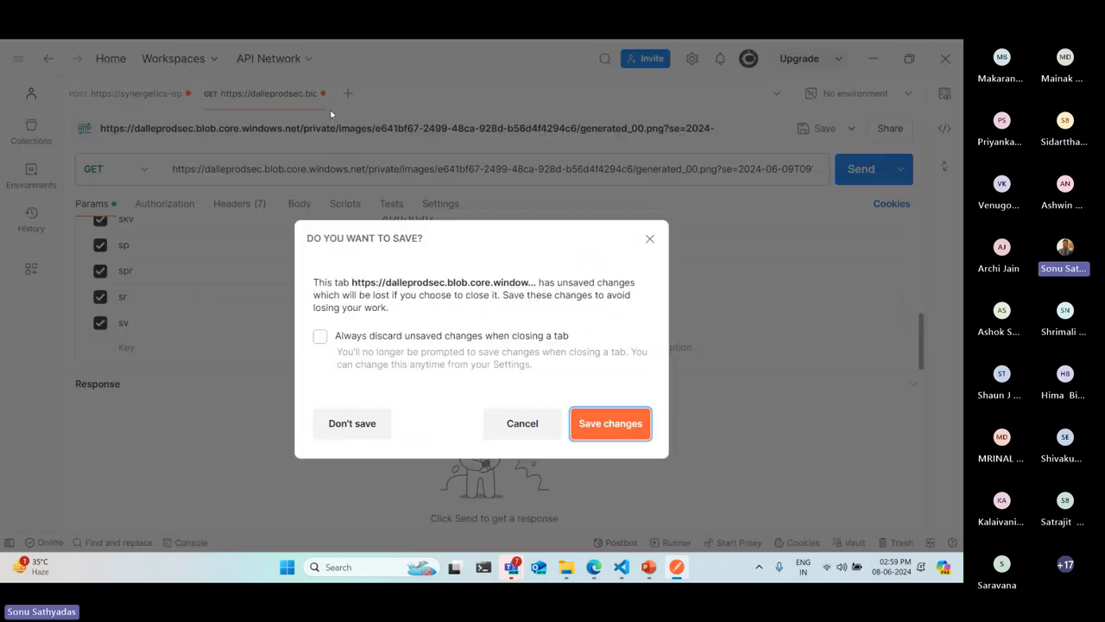
click(371, 424)
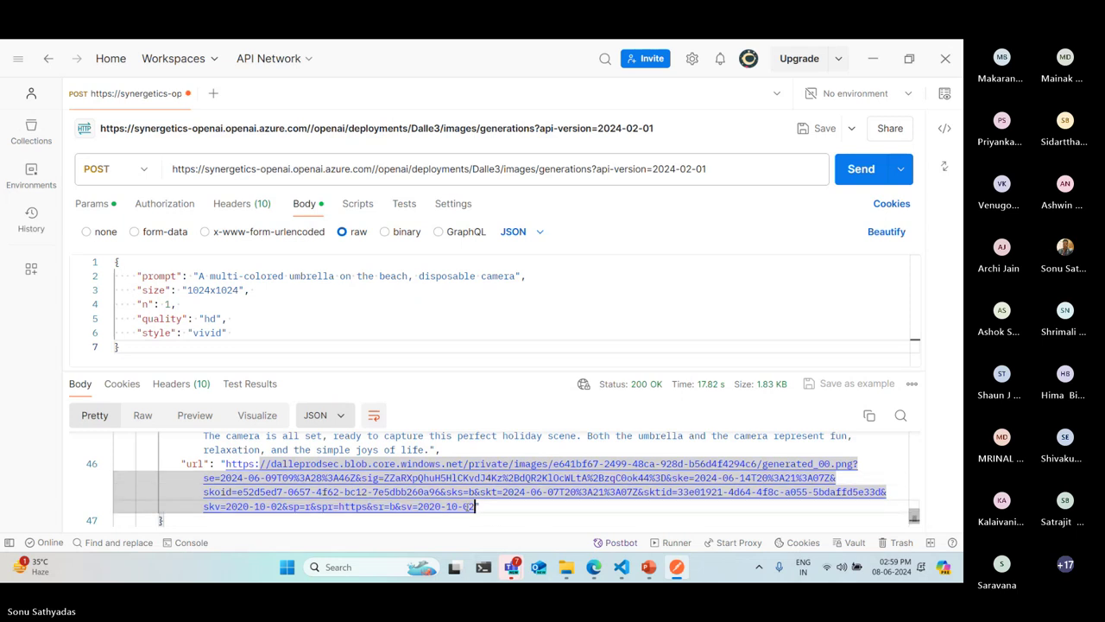
drag(480, 507, 230, 463)
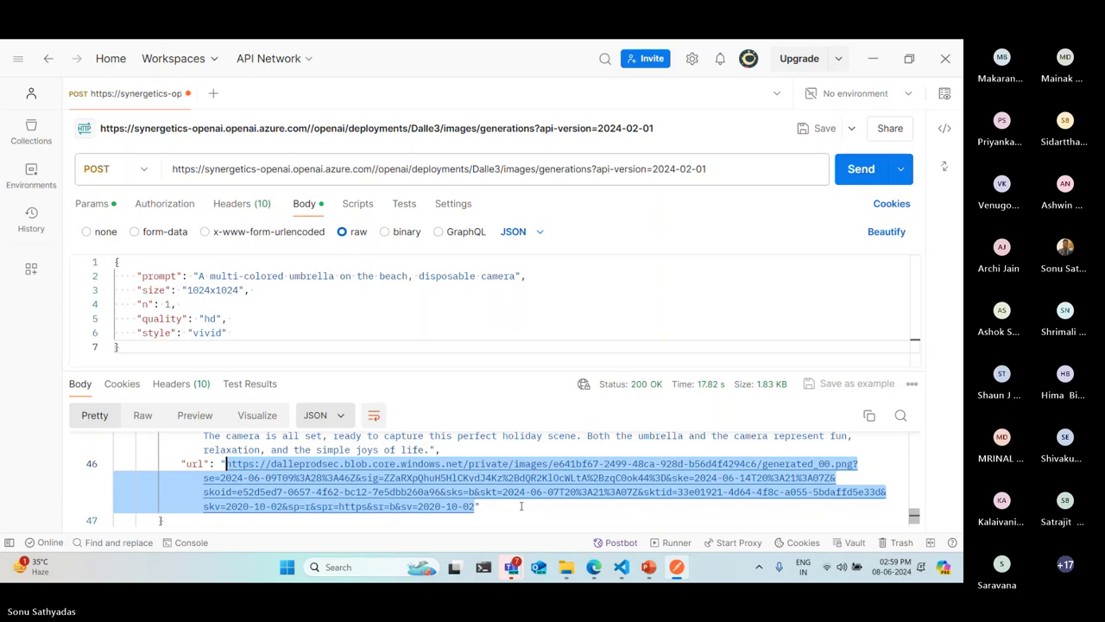
click(596, 573)
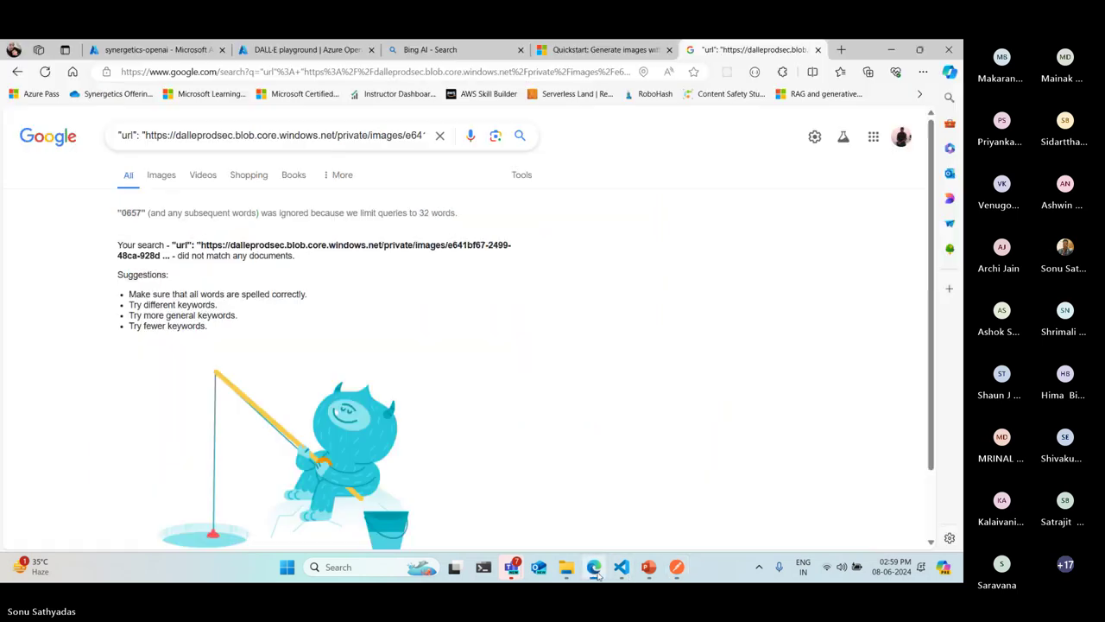
key(ctrl+l)
key(ctrl+v)
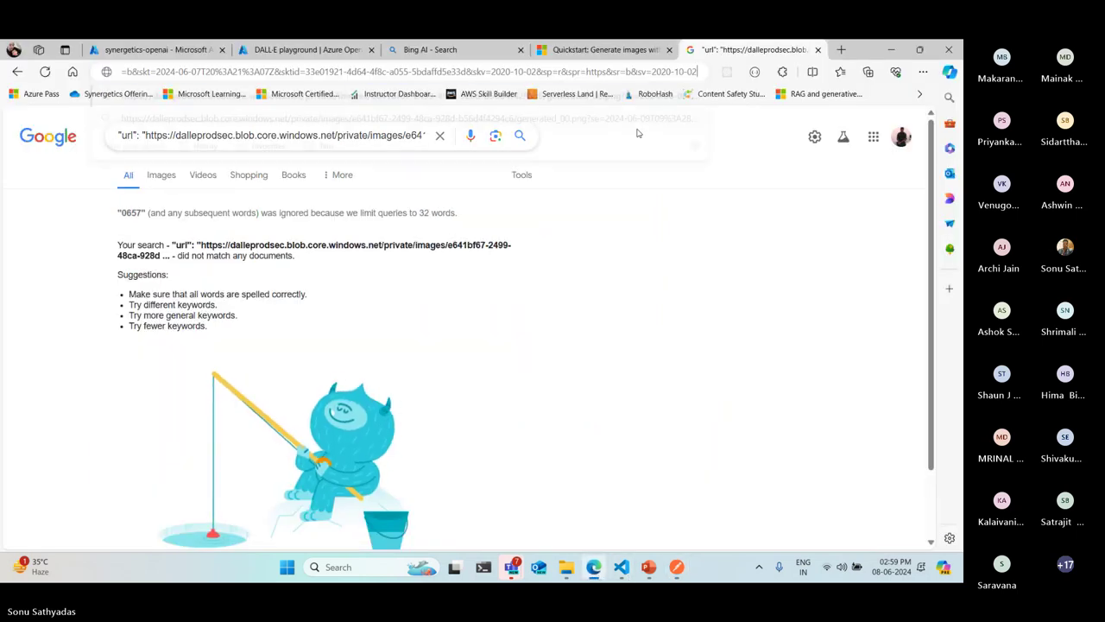
key(Return)
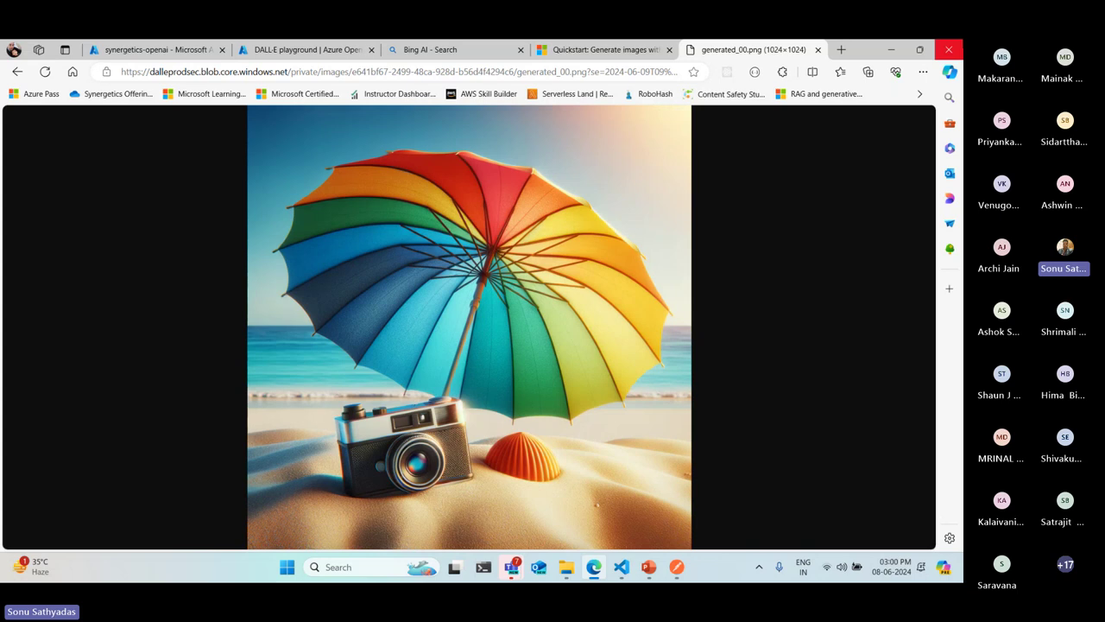
Close the generated image's tab and check in the DALL-E quickstart's Output section how long the image URL stays active.
click(816, 50)
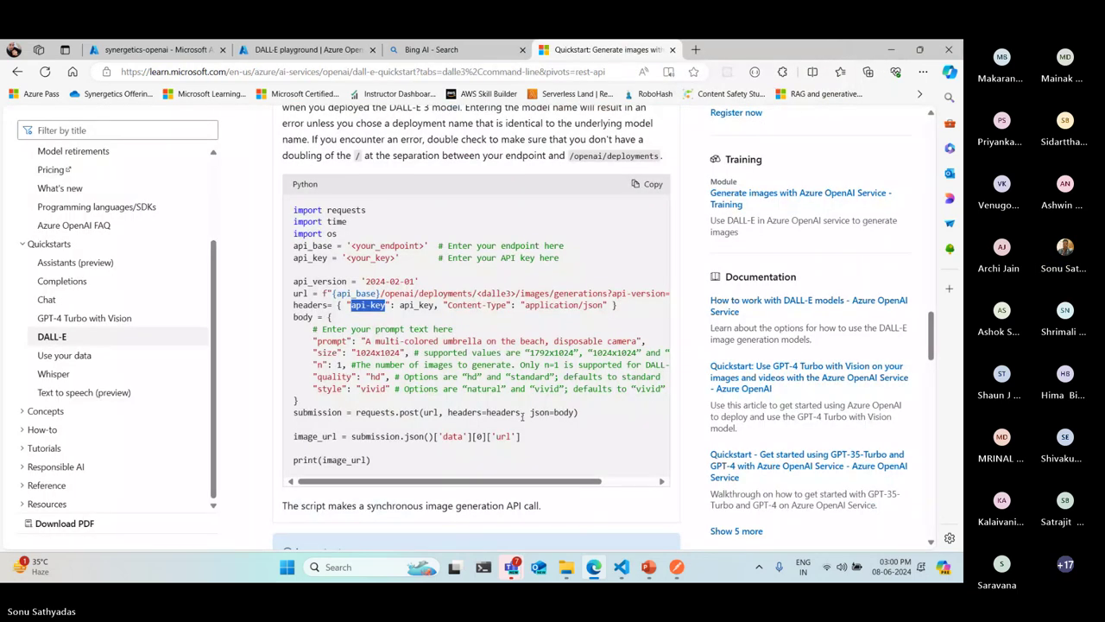
scroll(522, 416, down, 2)
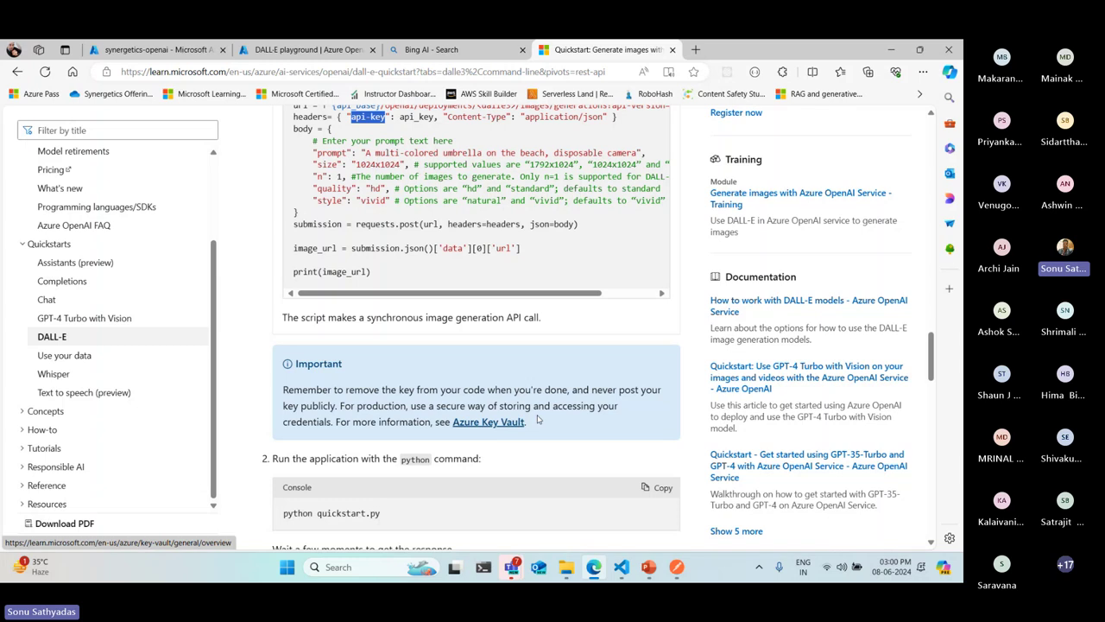
scroll(537, 408, down, 1)
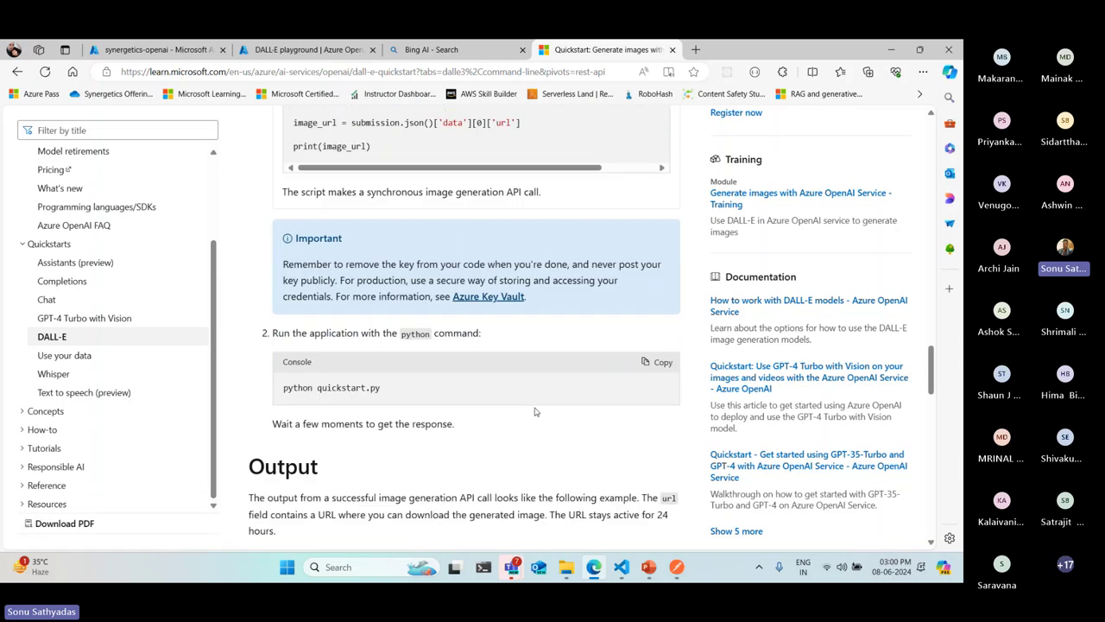
scroll(537, 411, up, 1)
scroll(537, 412, down, 2)
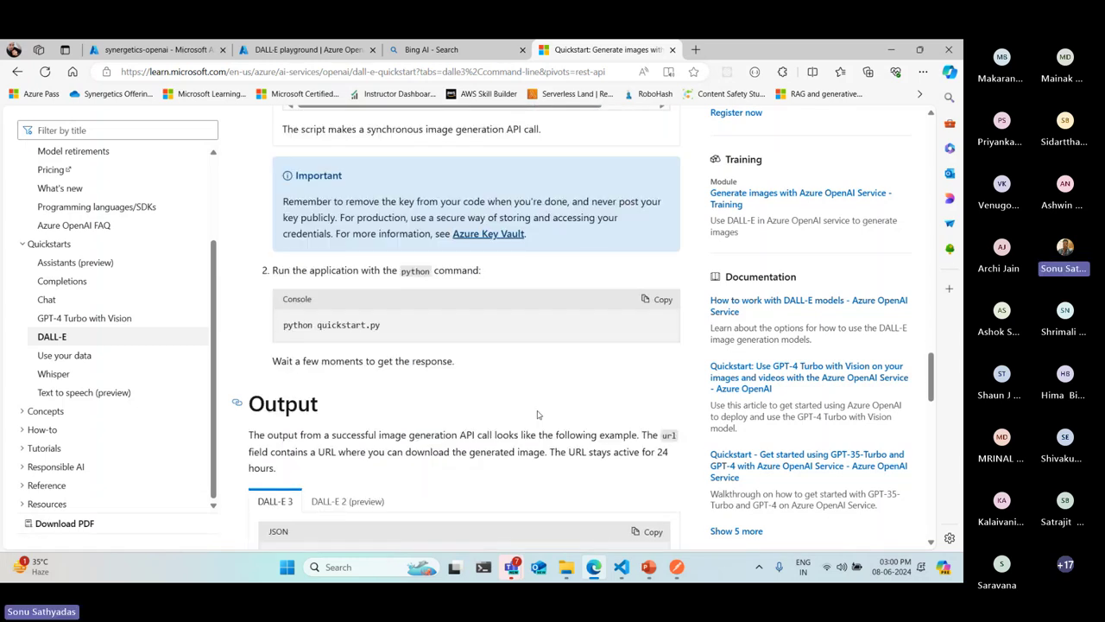
drag(553, 453, 275, 472)
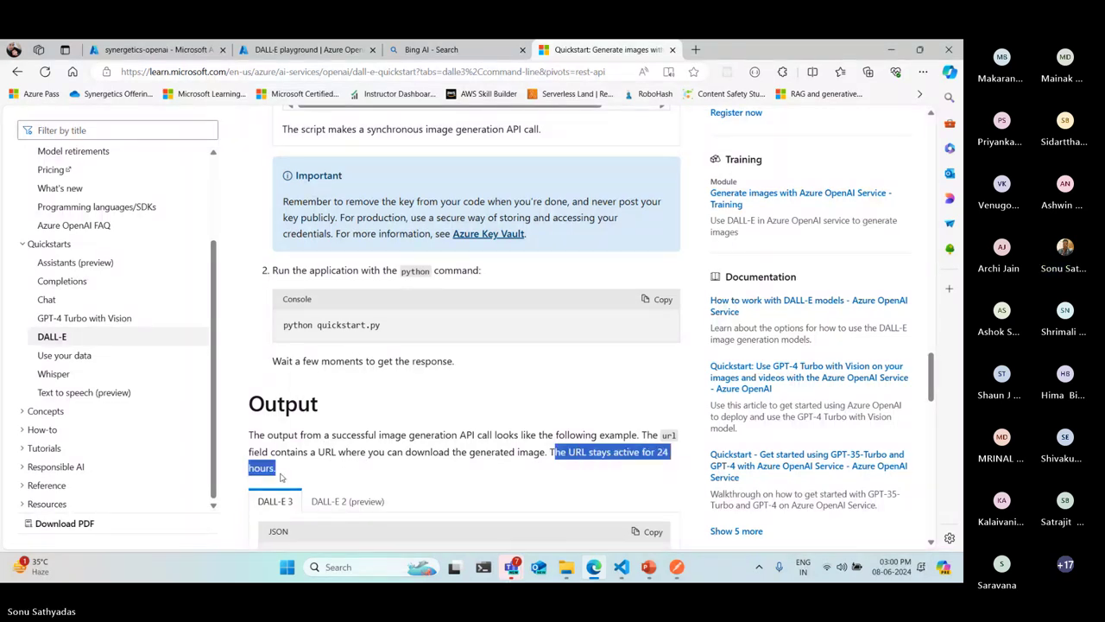
scroll(434, 313, up, 3)
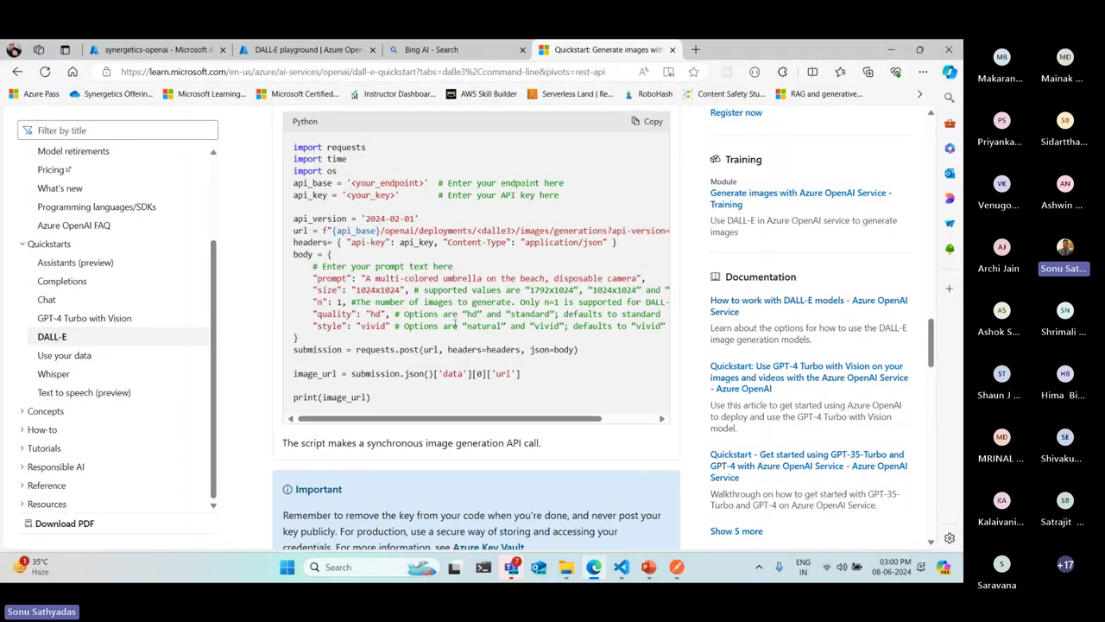
Switch back to Postman, enlarge the response area and examine the url field below the revised prompt.
click(682, 577)
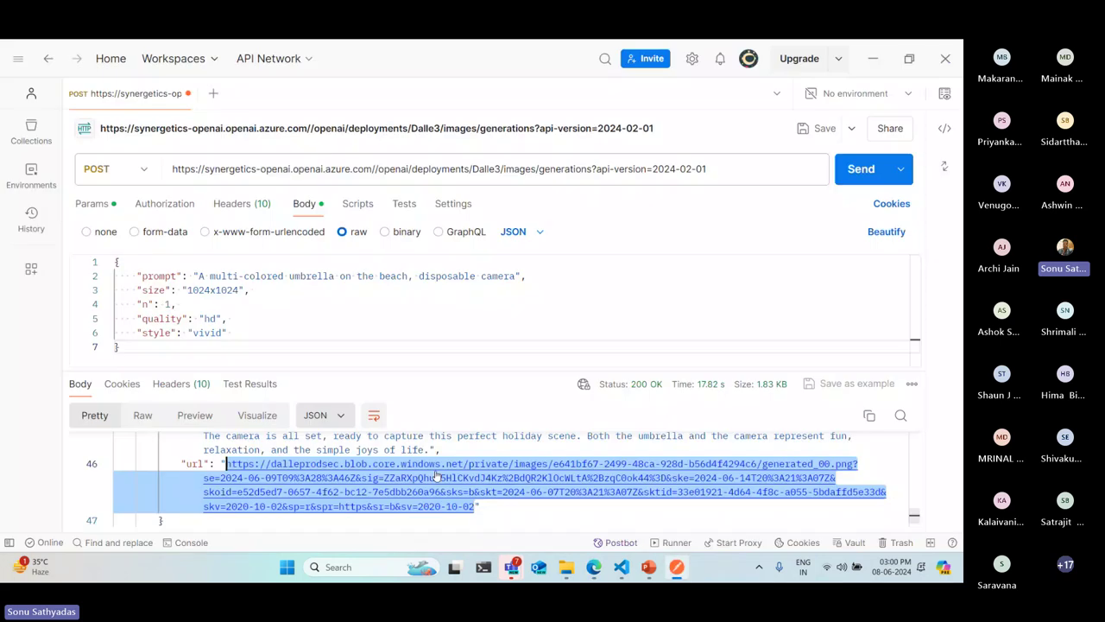
scroll(493, 466, down, 1)
scroll(493, 466, up, 2)
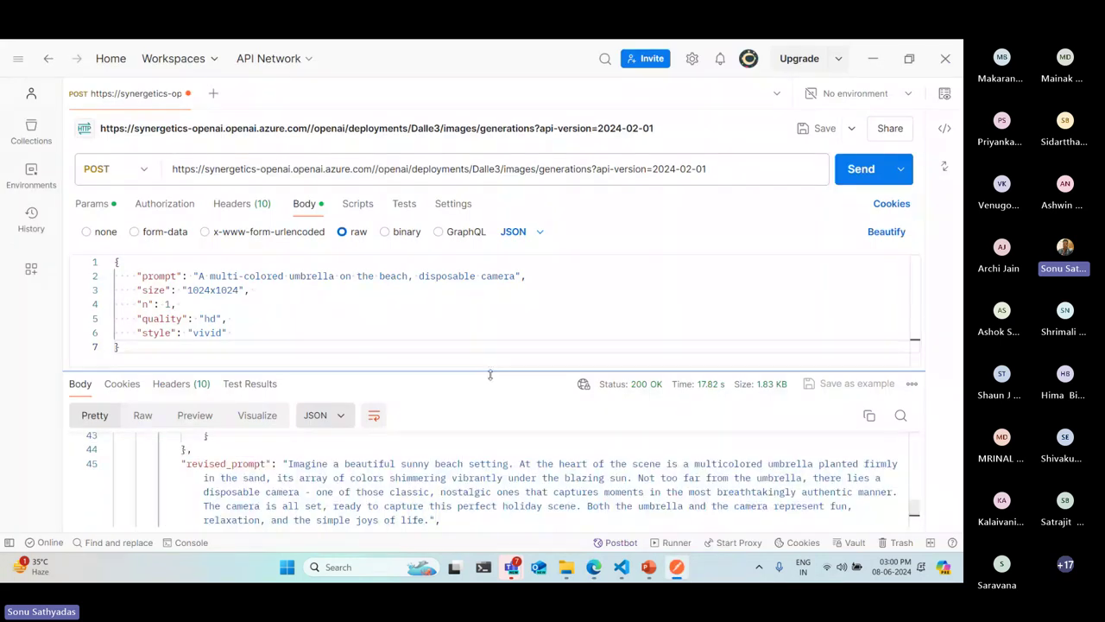
drag(491, 370, 492, 300)
double_click(290, 492)
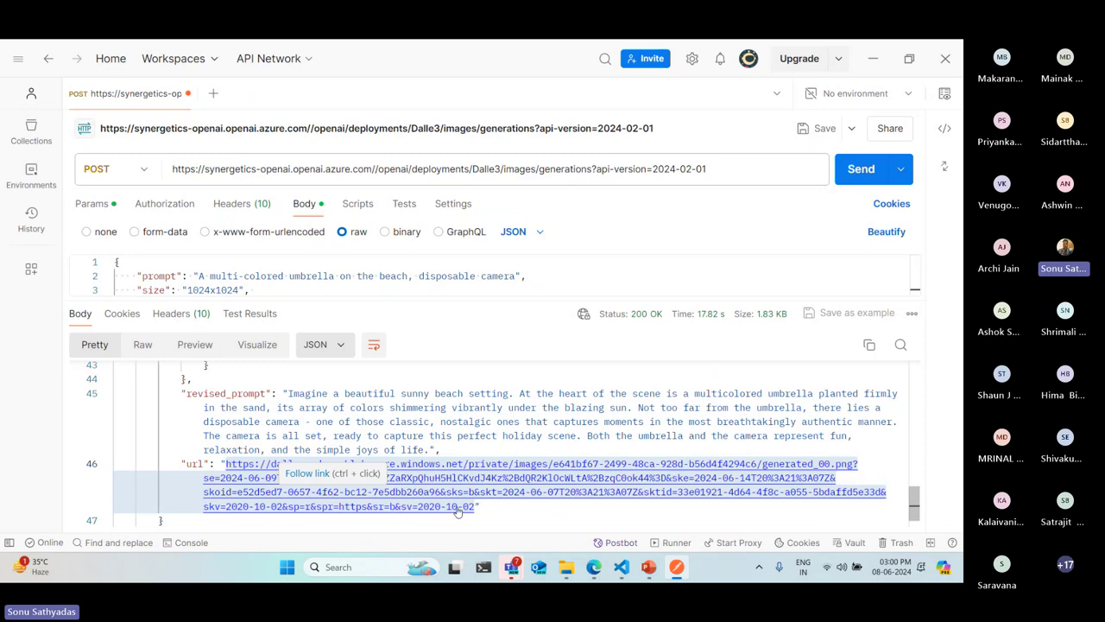
click(567, 513)
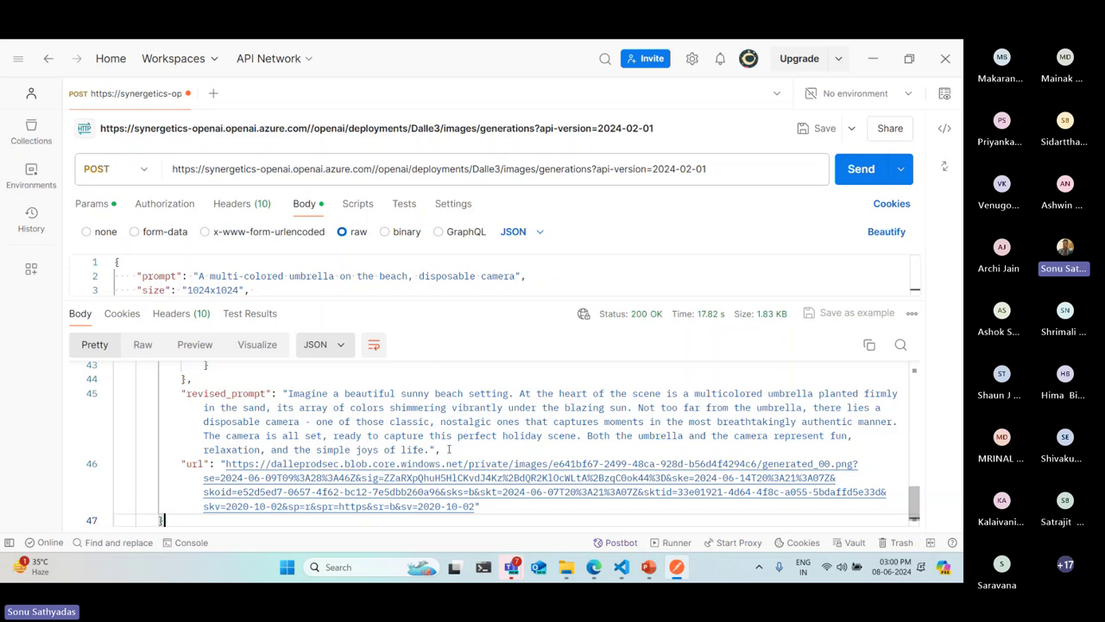
Examine the filtered and severity values for hate, self_harm, sexual and violence under content_filter_results in the response.
scroll(488, 434, up, 3)
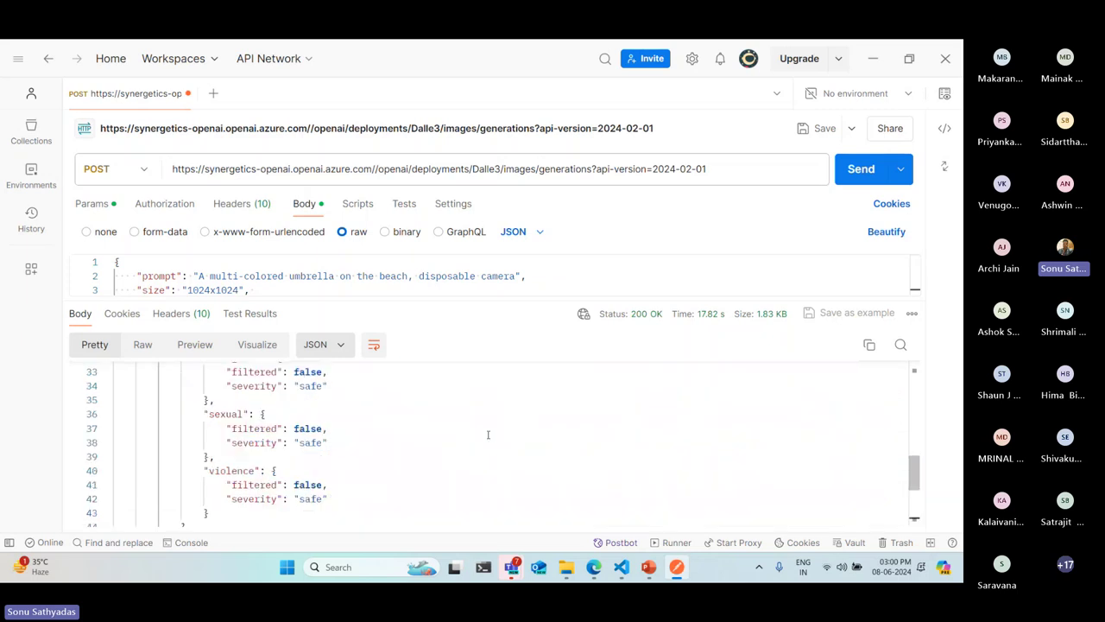
scroll(488, 435, up, 10)
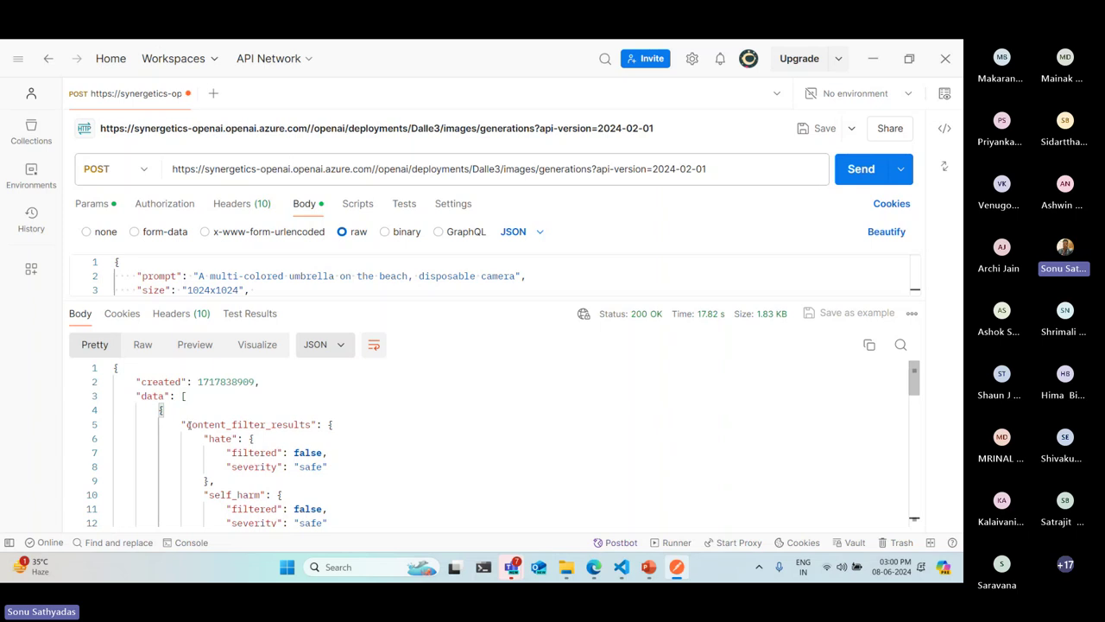
drag(186, 424, 308, 425)
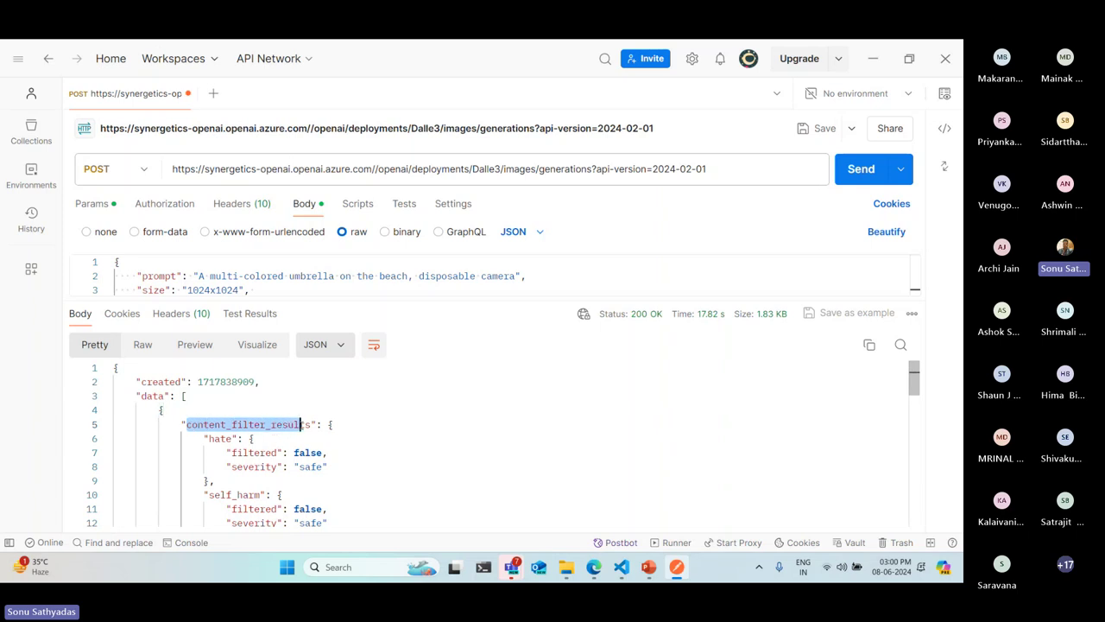
double_click(221, 439)
double_click(309, 452)
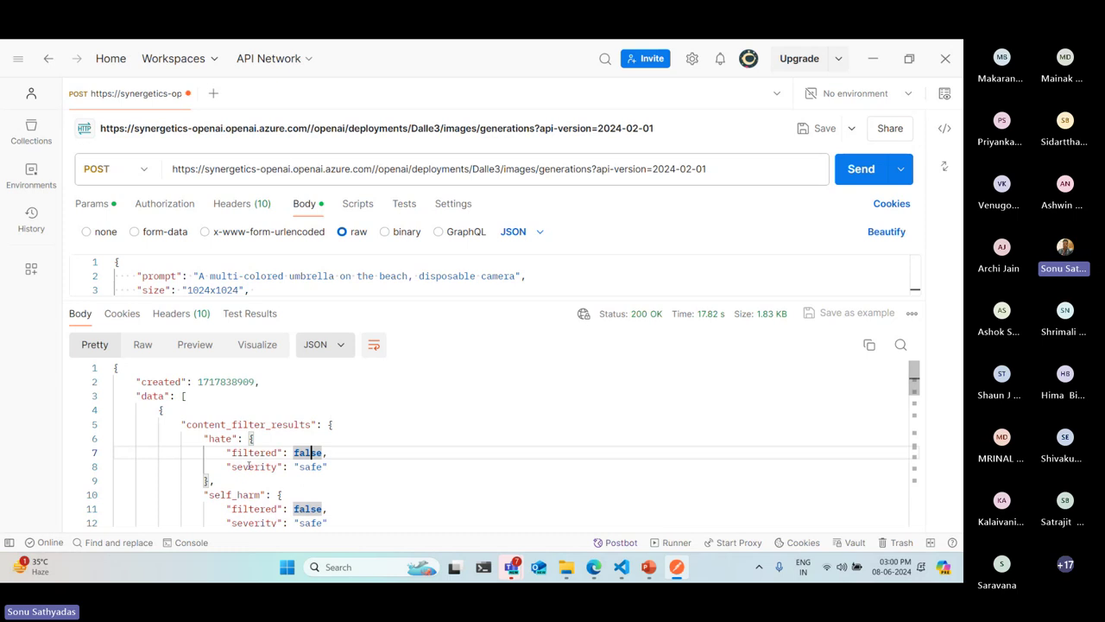
scroll(449, 452, down, 3)
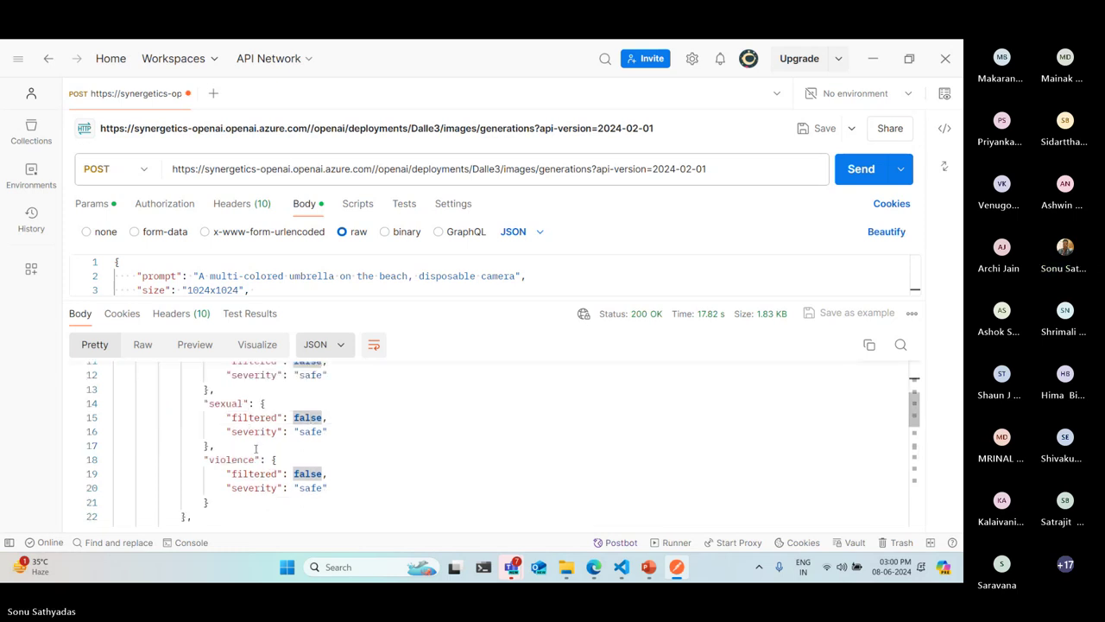
scroll(258, 450, up, 1)
double_click(238, 397)
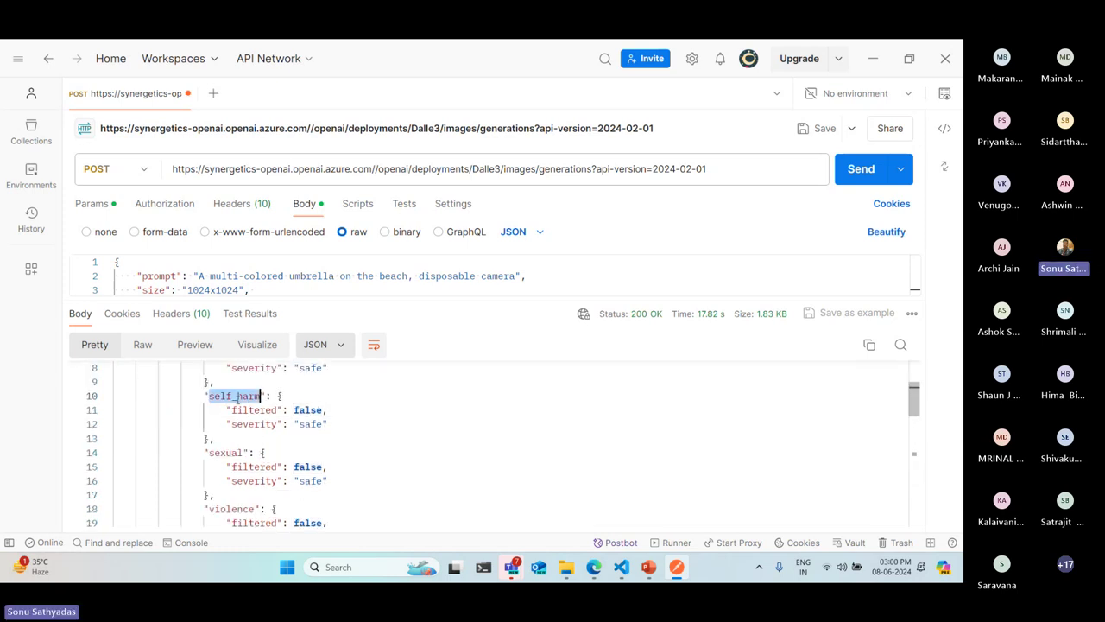
double_click(304, 424)
double_click(229, 452)
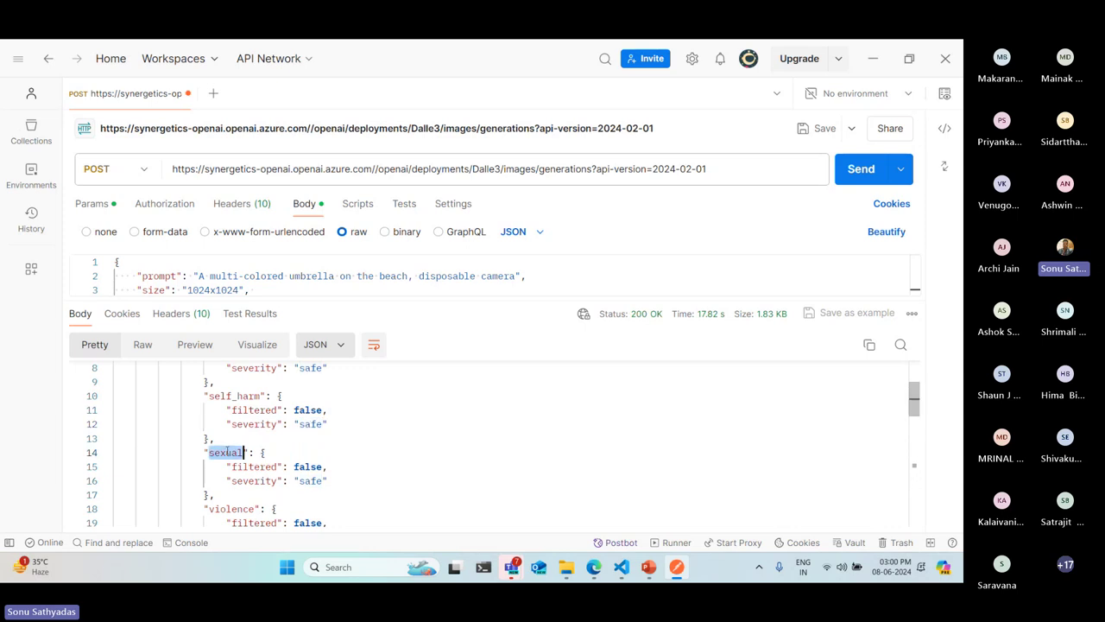
double_click(311, 481)
double_click(230, 509)
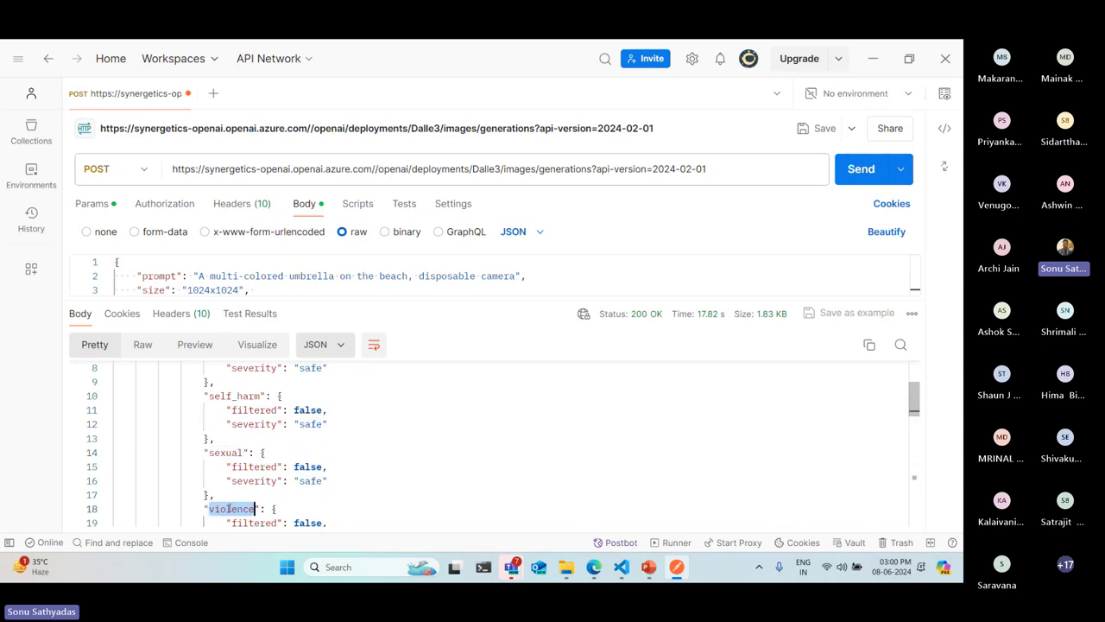
scroll(295, 493, down, 2)
double_click(312, 438)
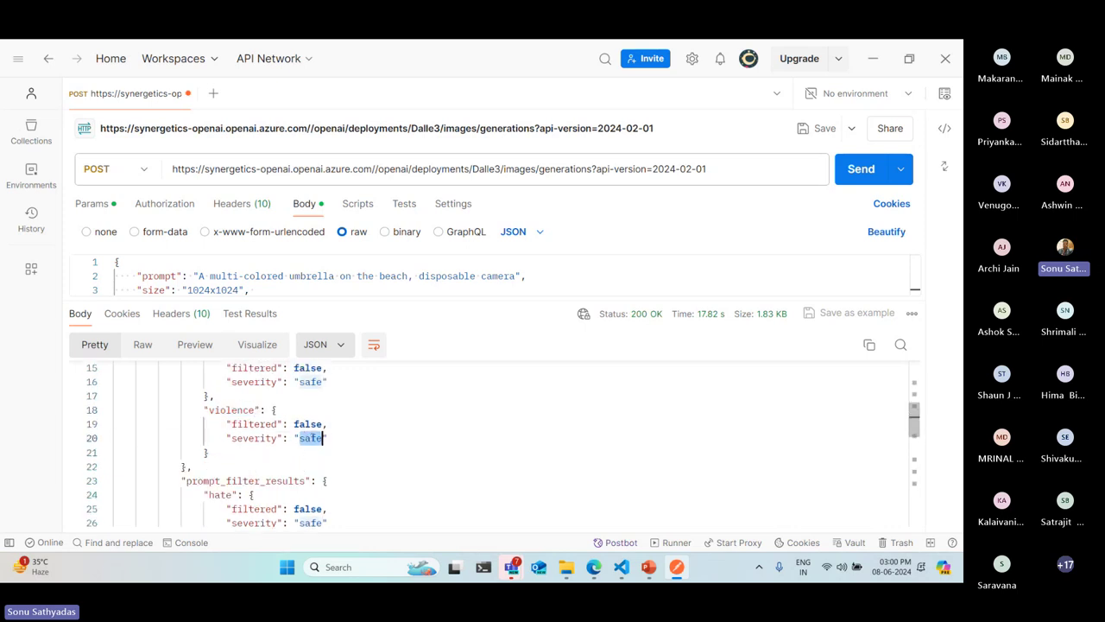
Collapse the content_filter_results block and examine the hate, profanity, self_harm, sexual and violence entries of prompt_filter_results.
scroll(316, 440, up, 4)
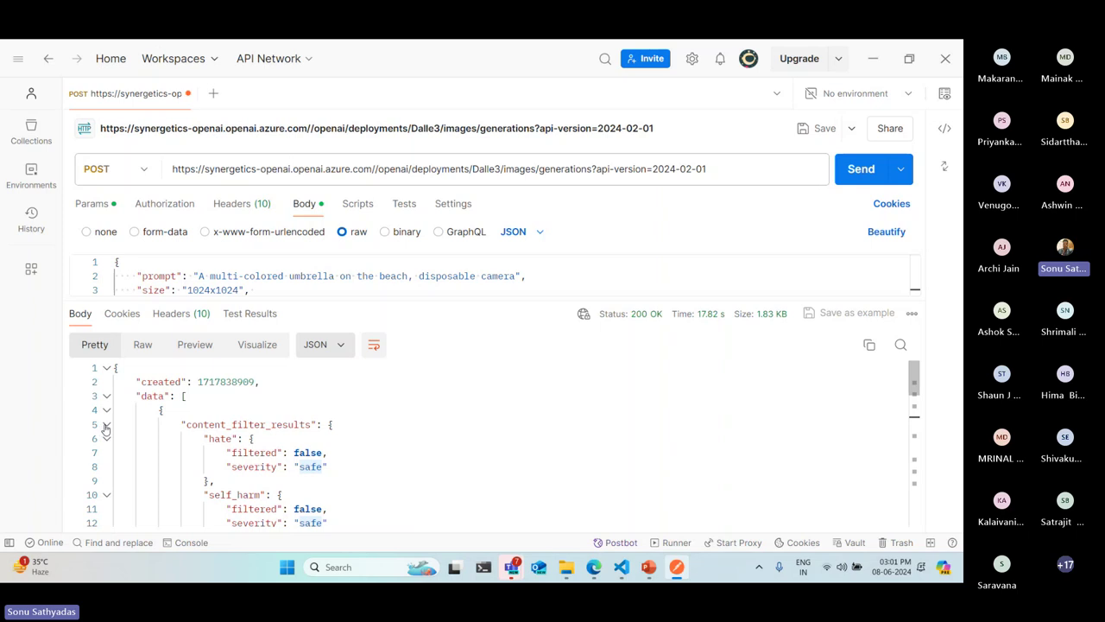
click(106, 424)
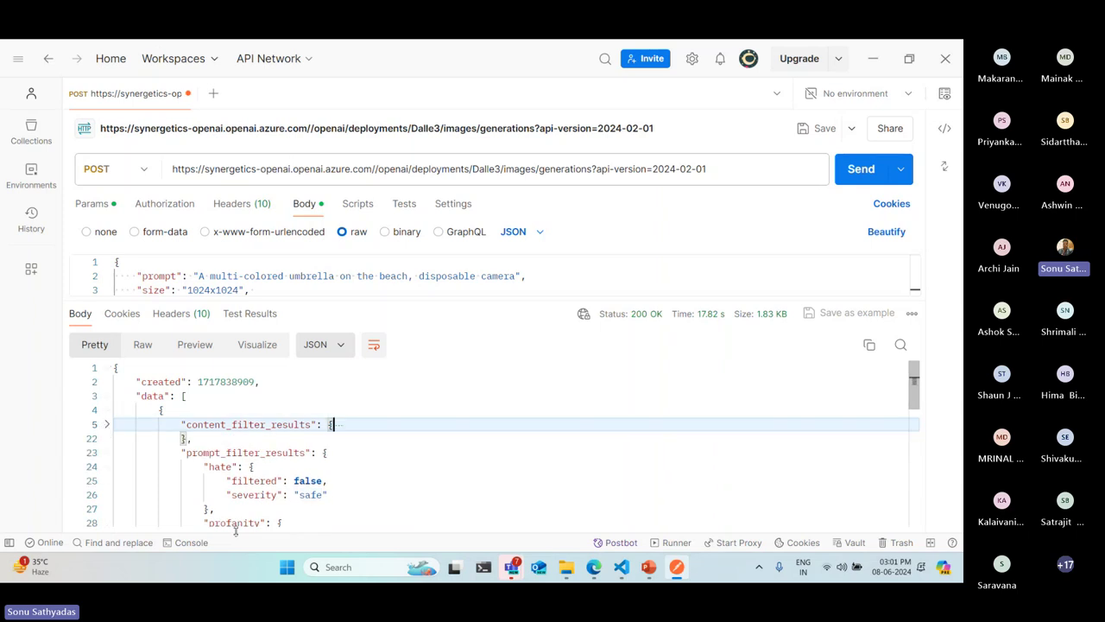
scroll(312, 449, down, 1)
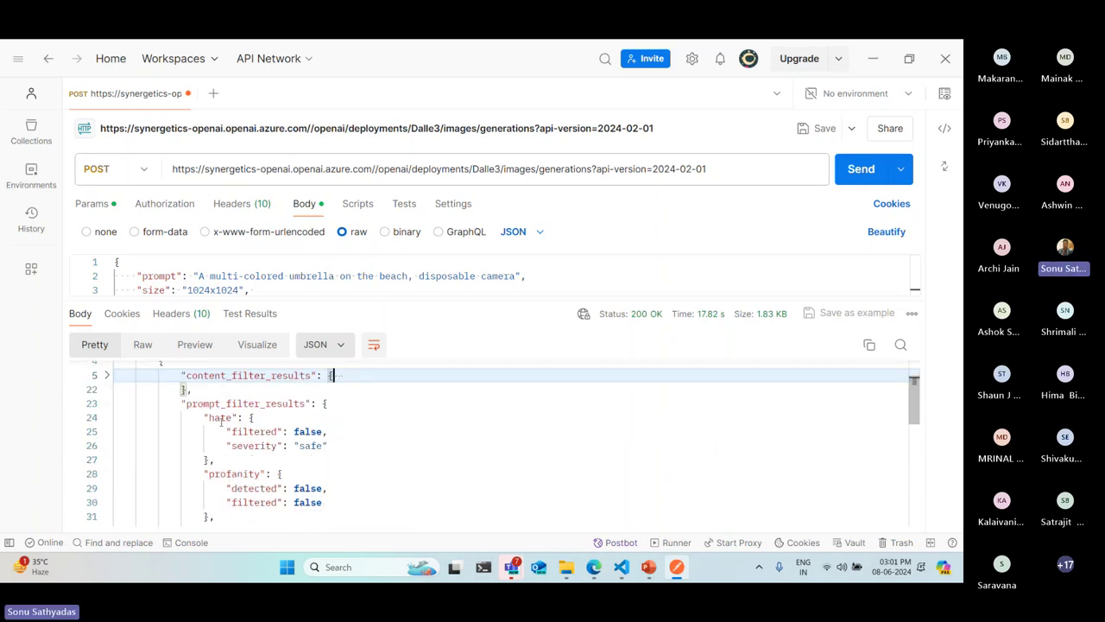
double_click(220, 417)
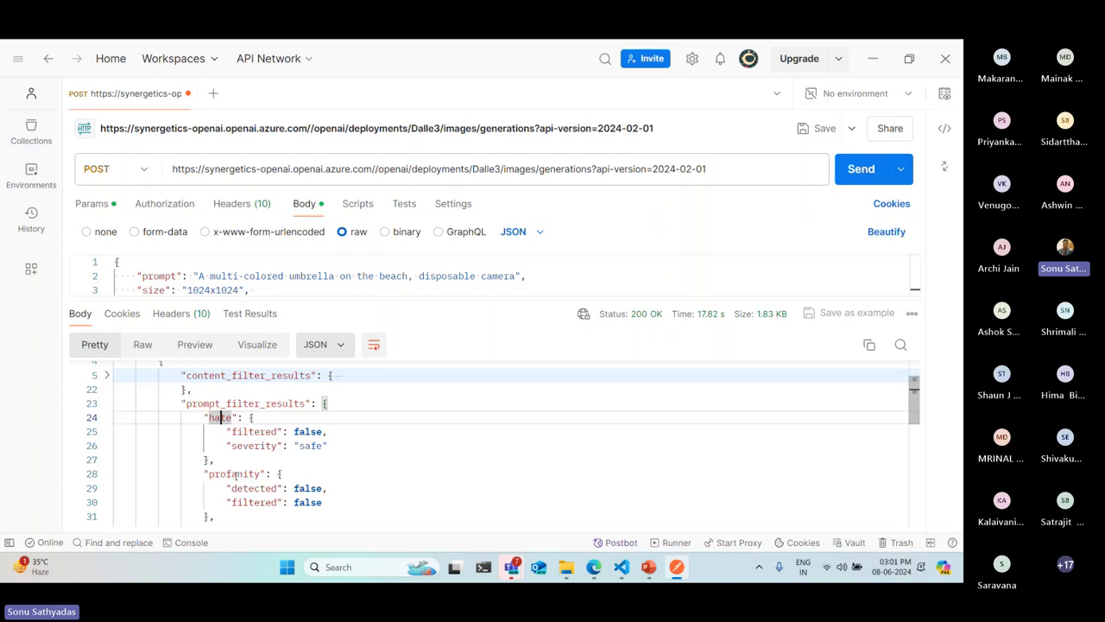
scroll(333, 498, down, 1)
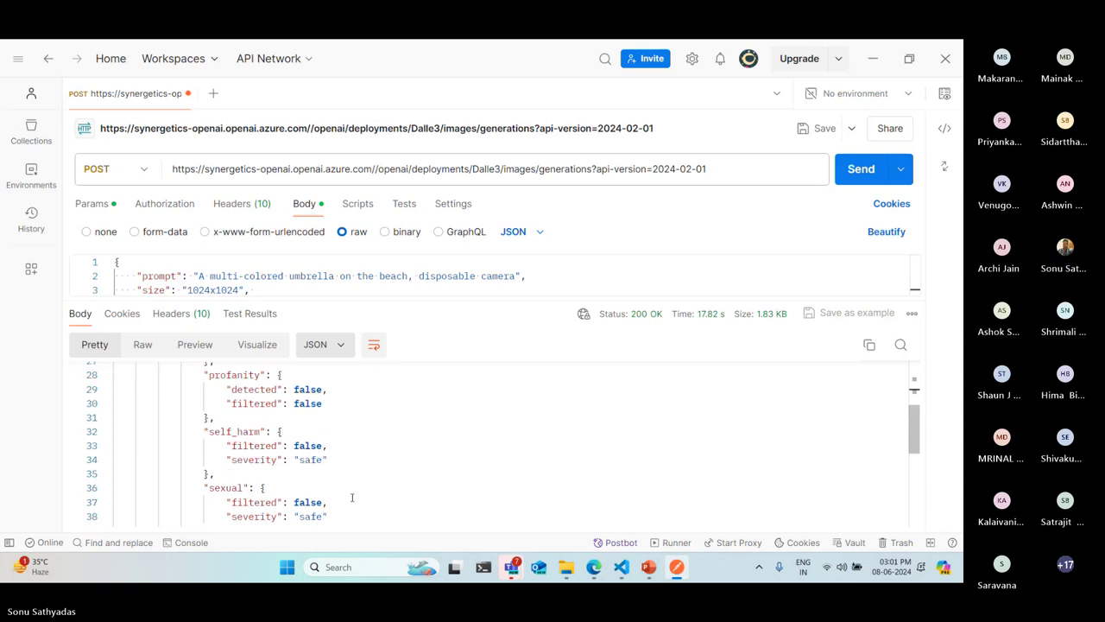
scroll(352, 497, down, 1)
scroll(322, 500, down, 1)
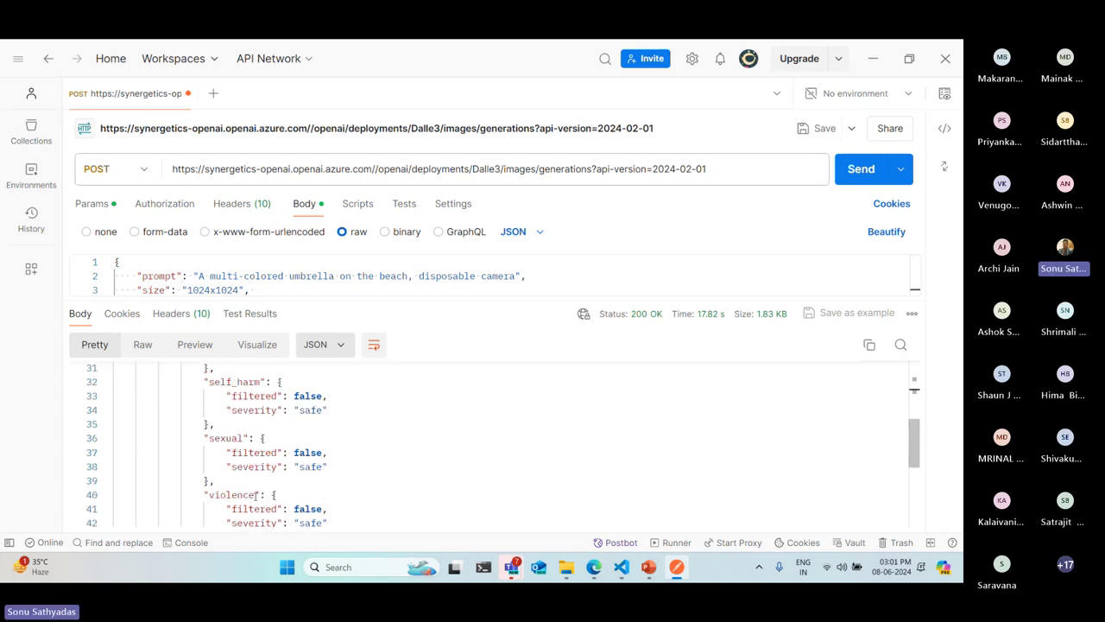
Collapse the prompt_filter_results block and shrink the response area to show the whole JSON request body.
scroll(307, 522, up, 5)
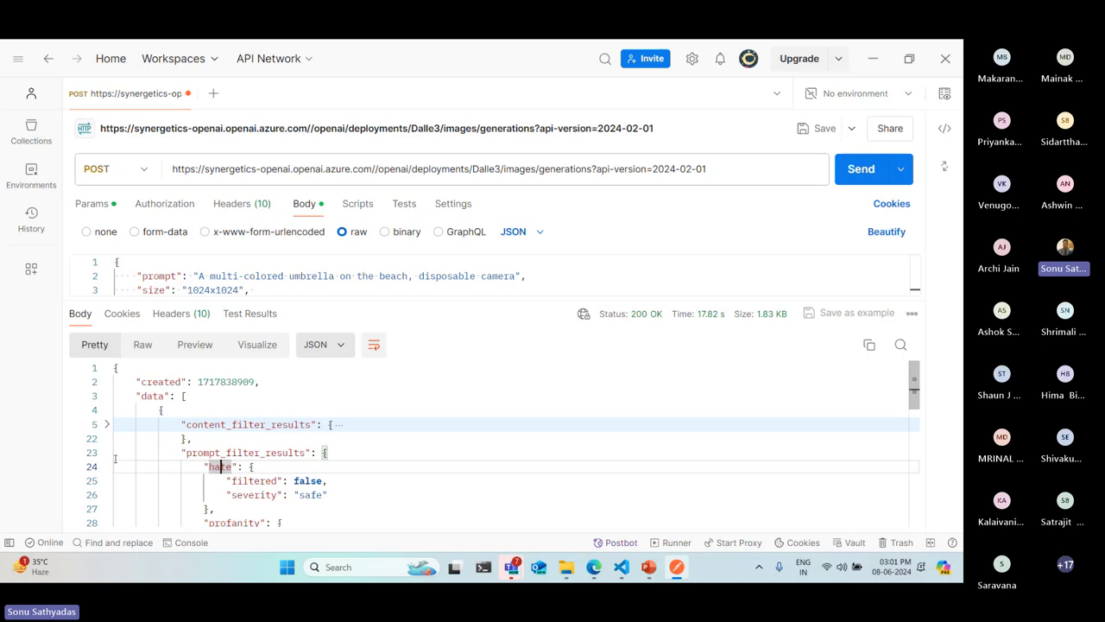
click(107, 453)
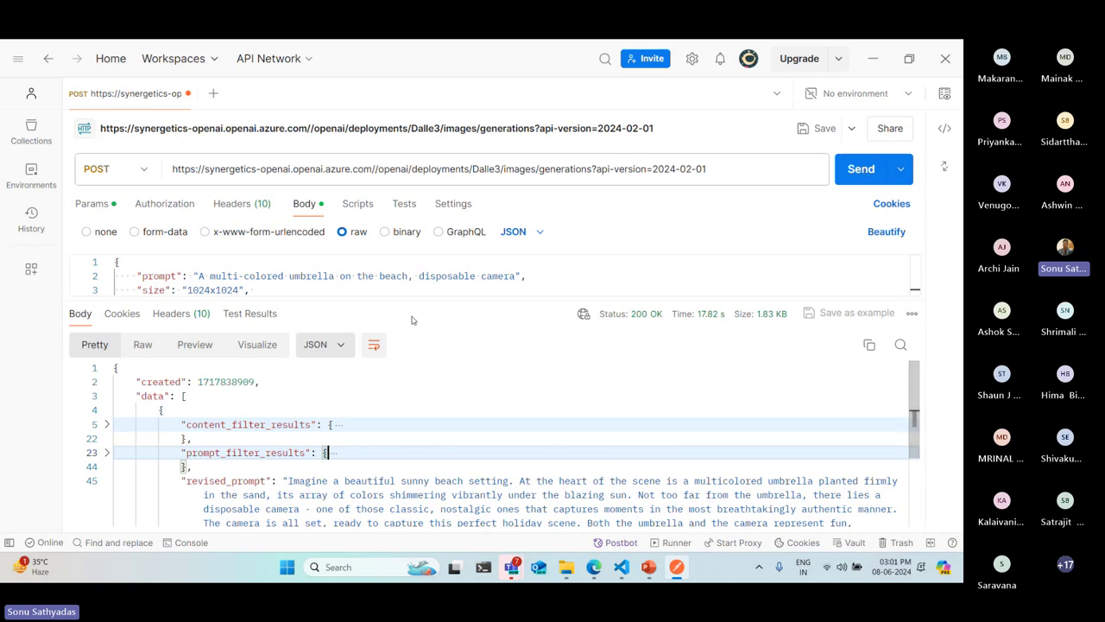
drag(406, 300, 427, 382)
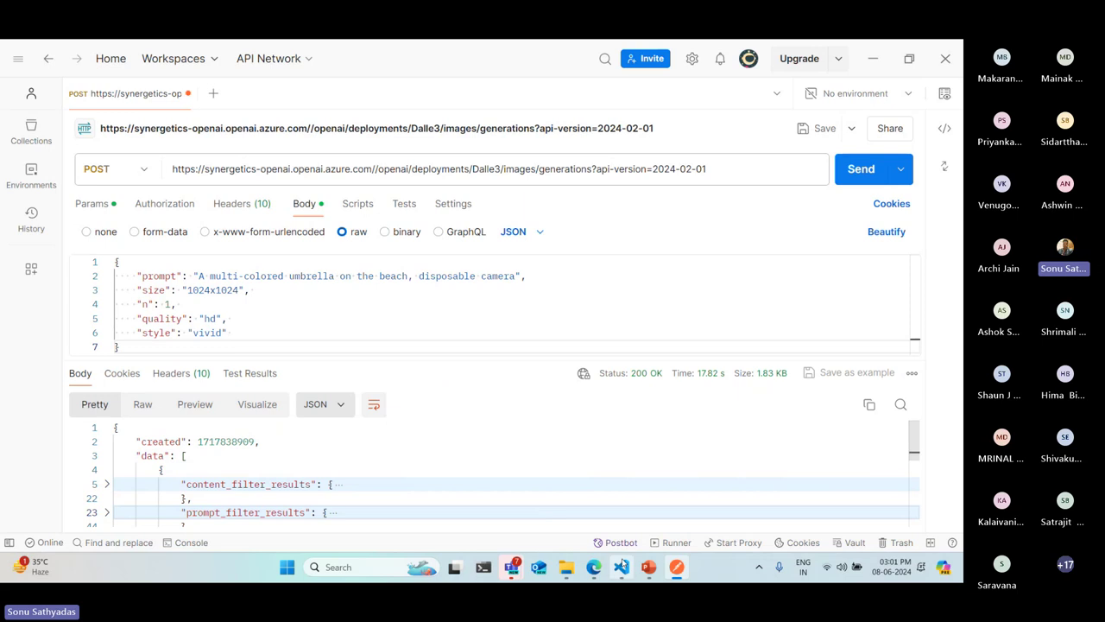
mouse_move(622, 566)
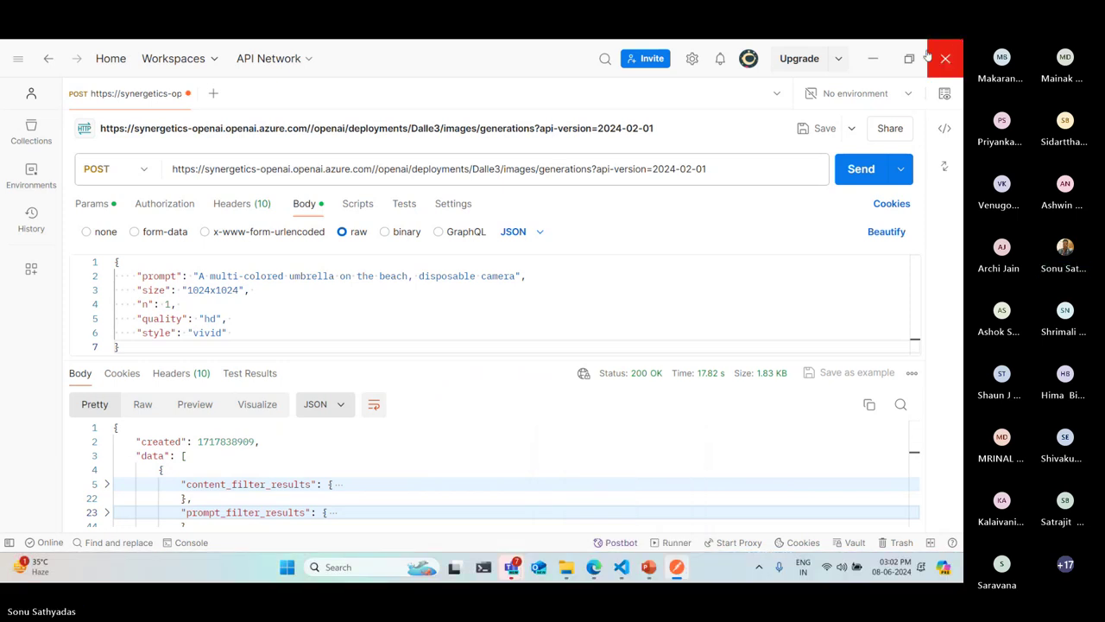
Switch to PowerPoint, present from the DALL-E Endpoint slide and advance to the C# SDK slide for DALL-E.
click(875, 59)
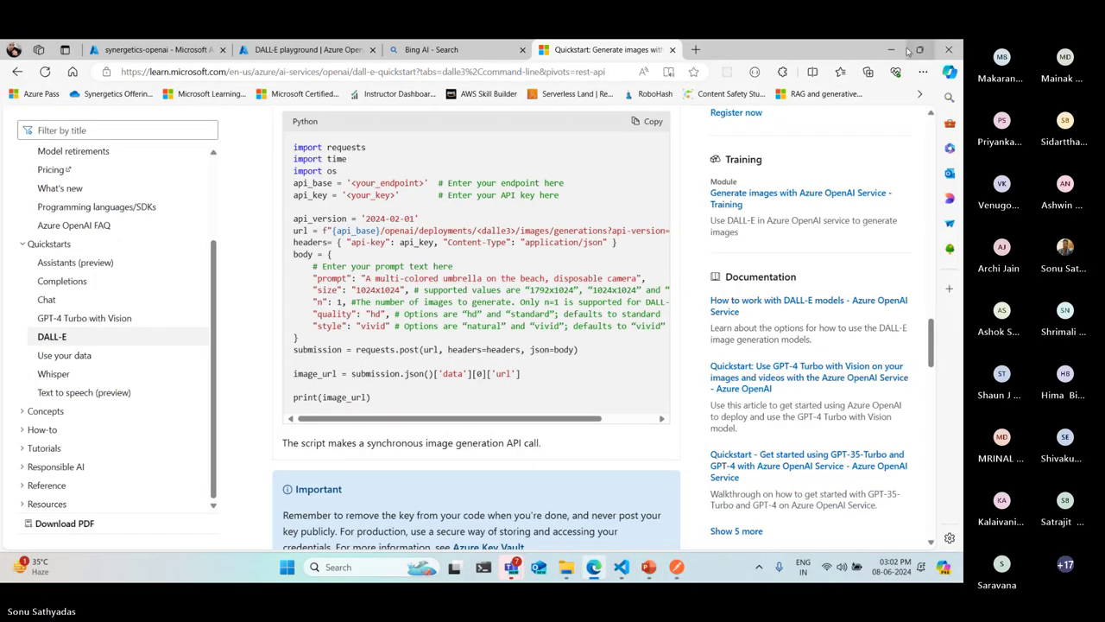
click(891, 50)
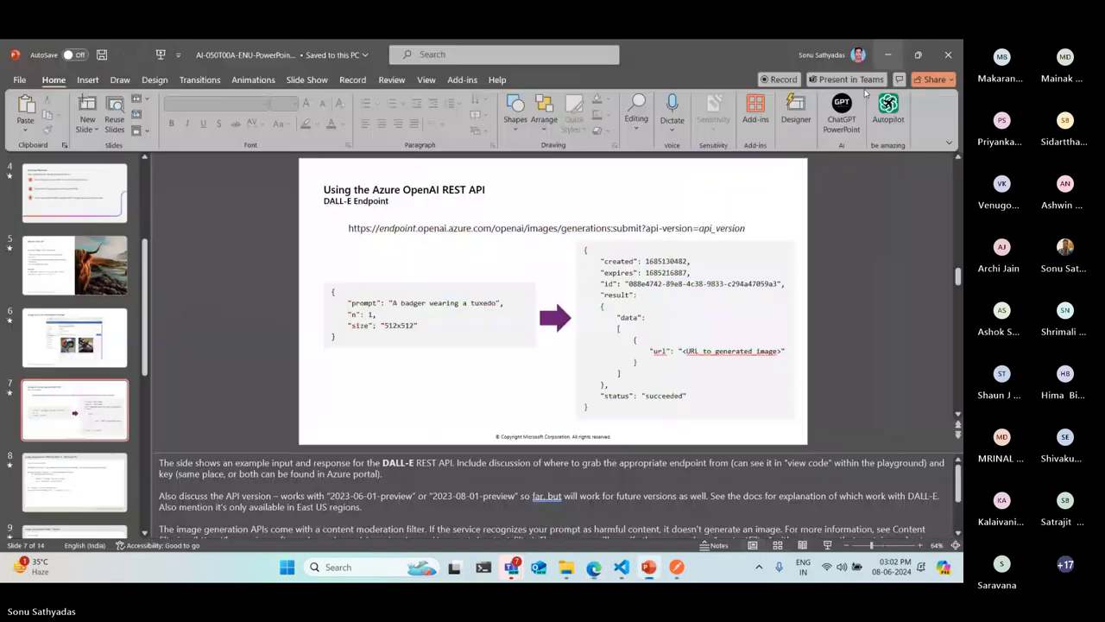
click(828, 545)
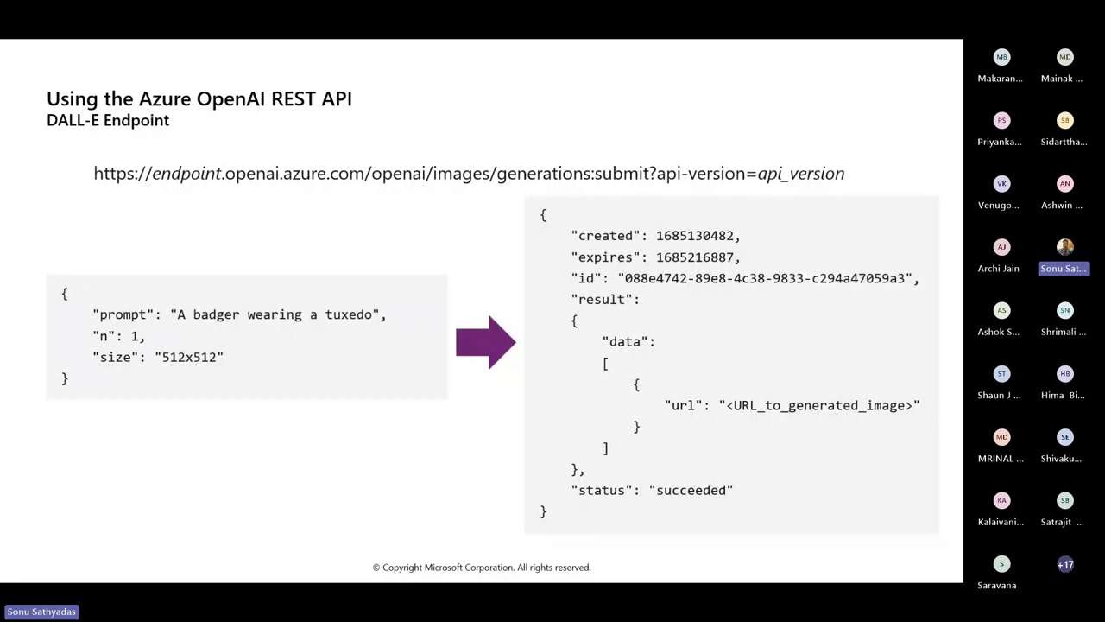
key(Right)
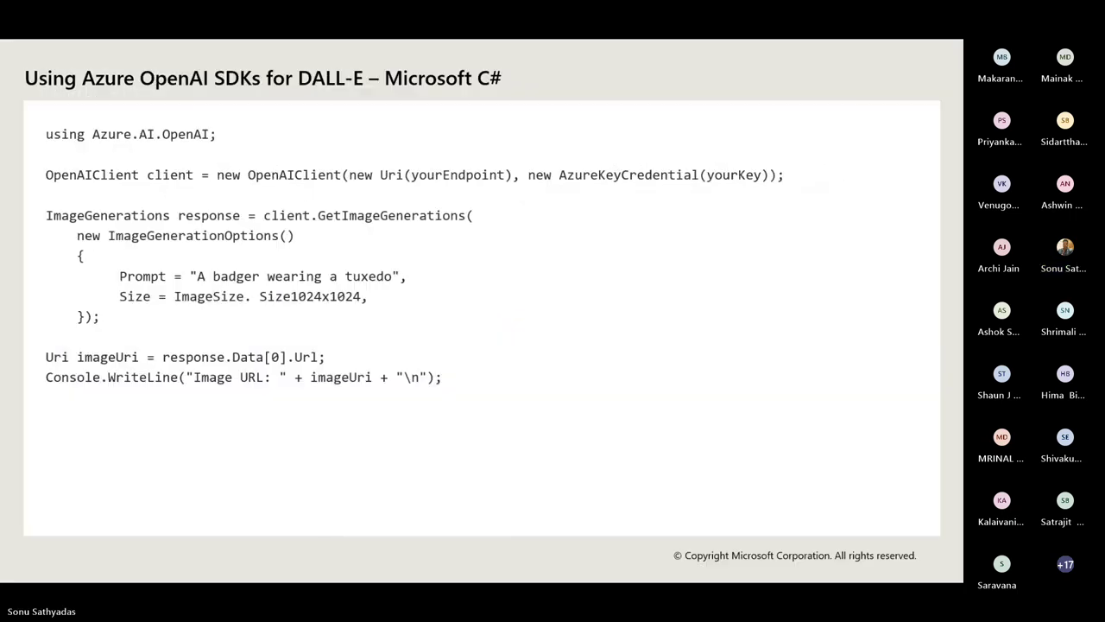
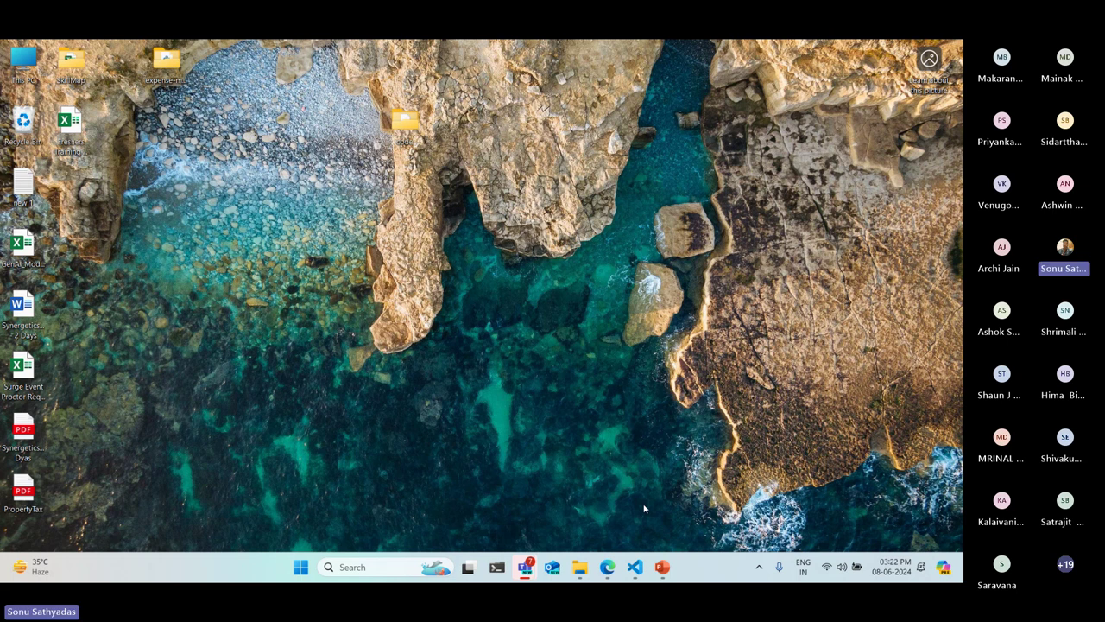
Switch to the PowerPoint slide show, advance to the "How Azure OpenAI can use your data" slide, and end the show.
mouse_move(662, 566)
click(661, 566)
key(Right)
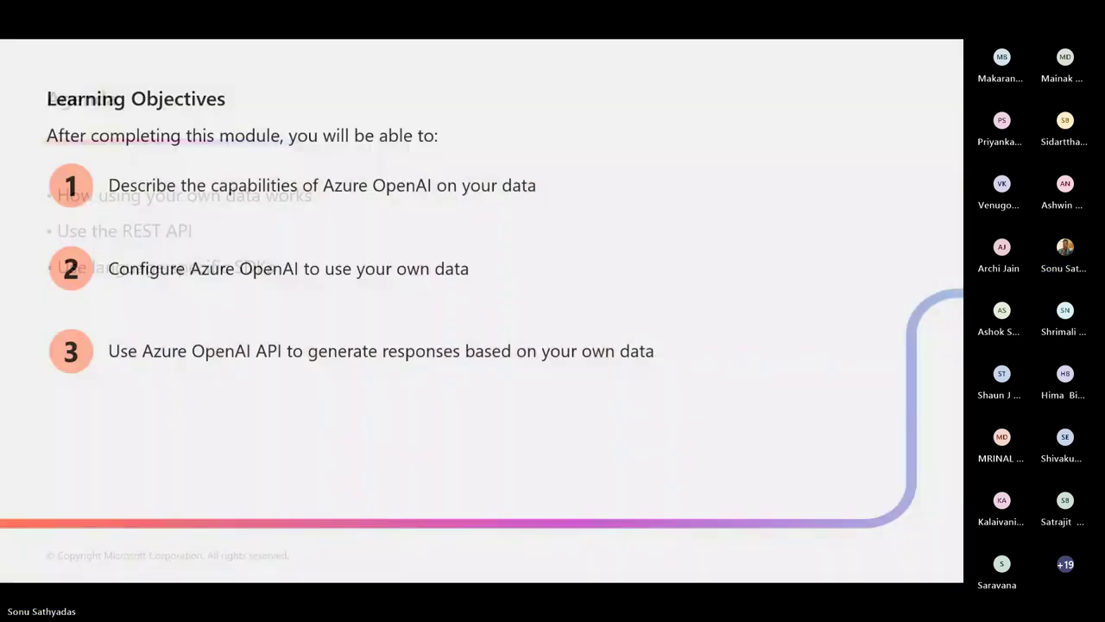
key(Right)
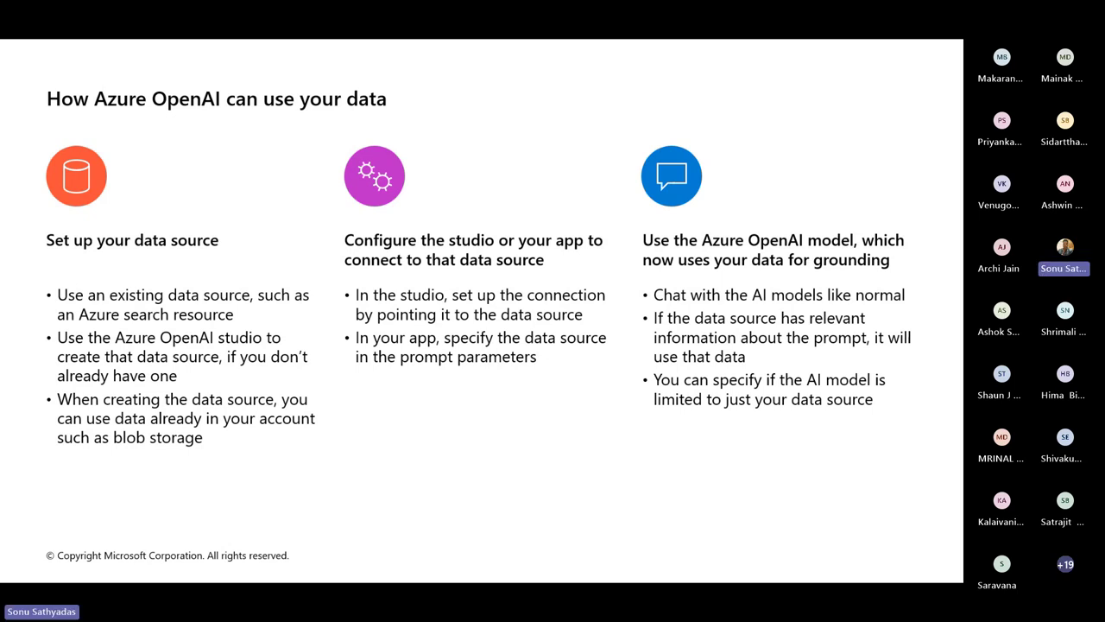
key(Escape)
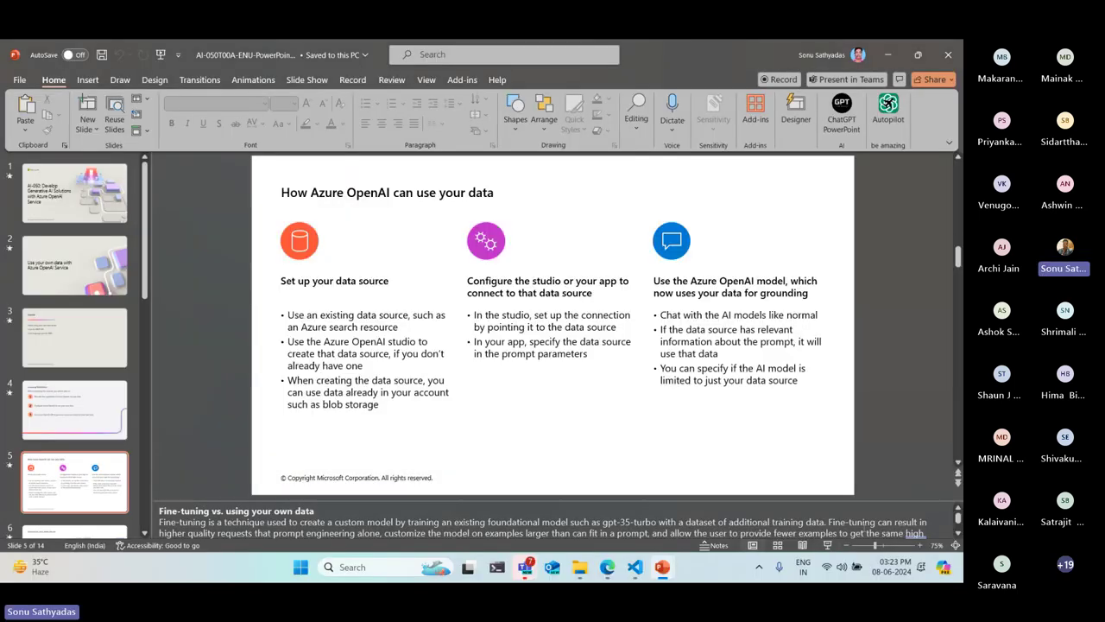
click(889, 55)
Open the MicrosoftLearning/mslearn-openai repository from the link in the Teams meeting chat and download it as a ZIP.
mouse_move(525, 566)
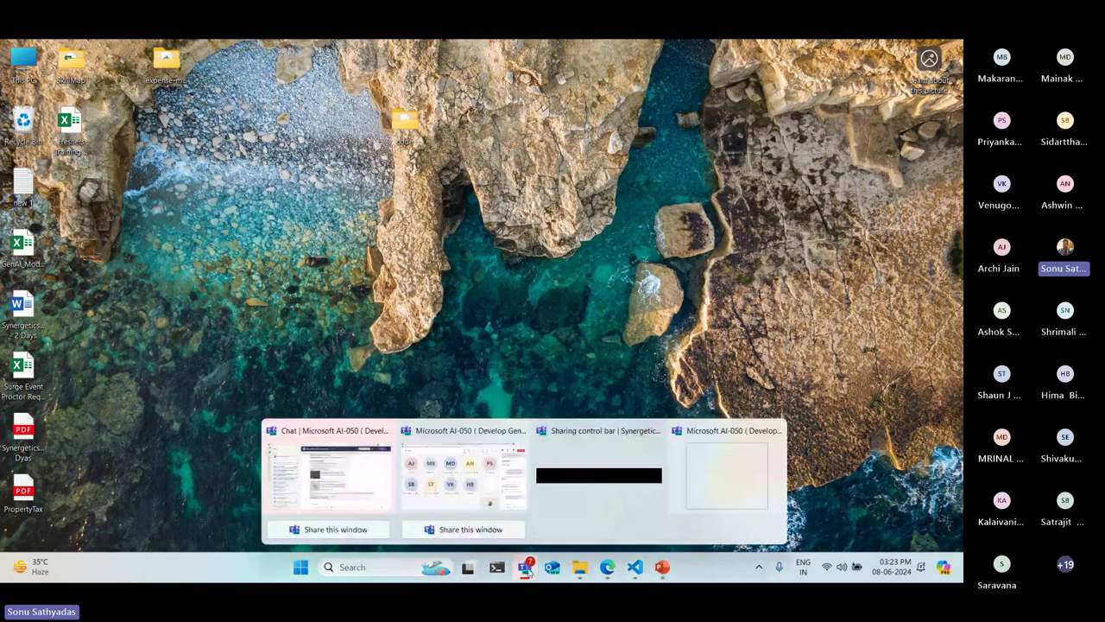
click(728, 421)
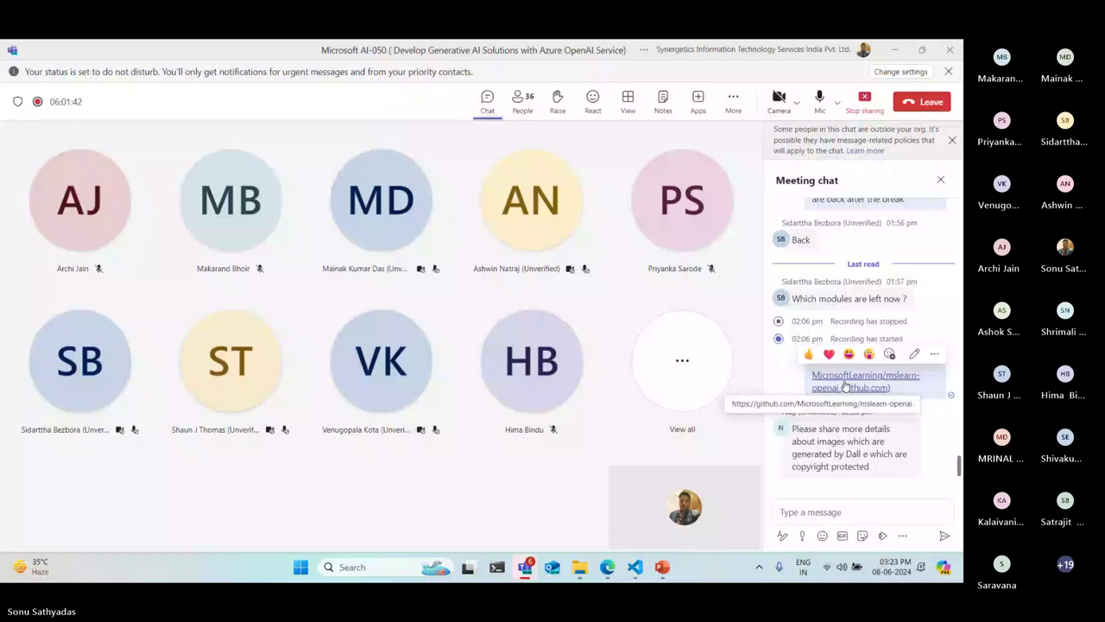
click(847, 386)
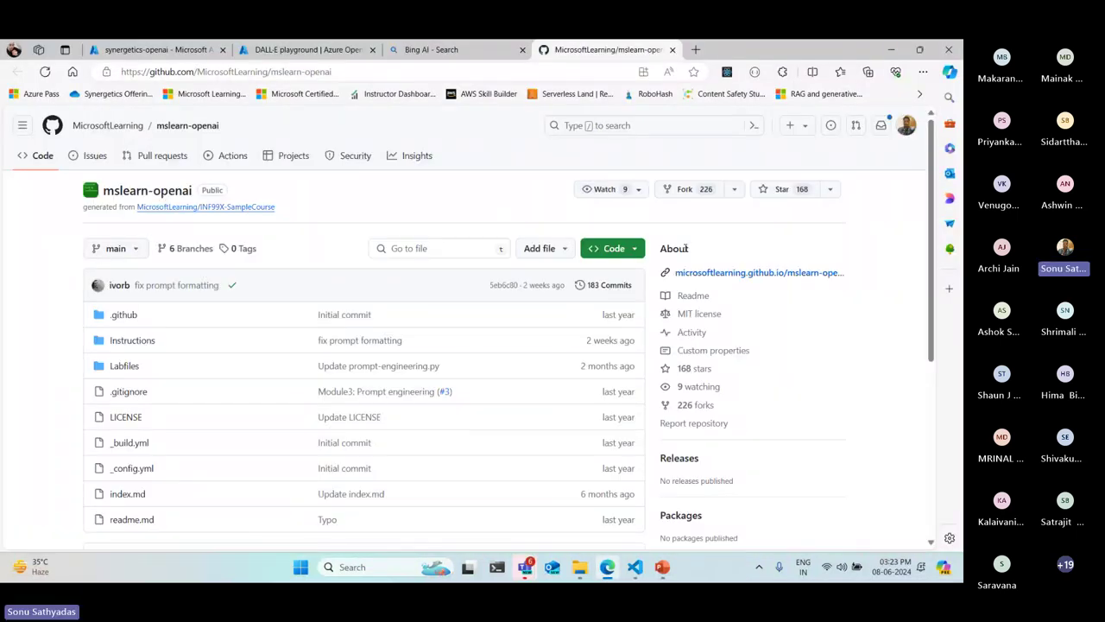
click(619, 252)
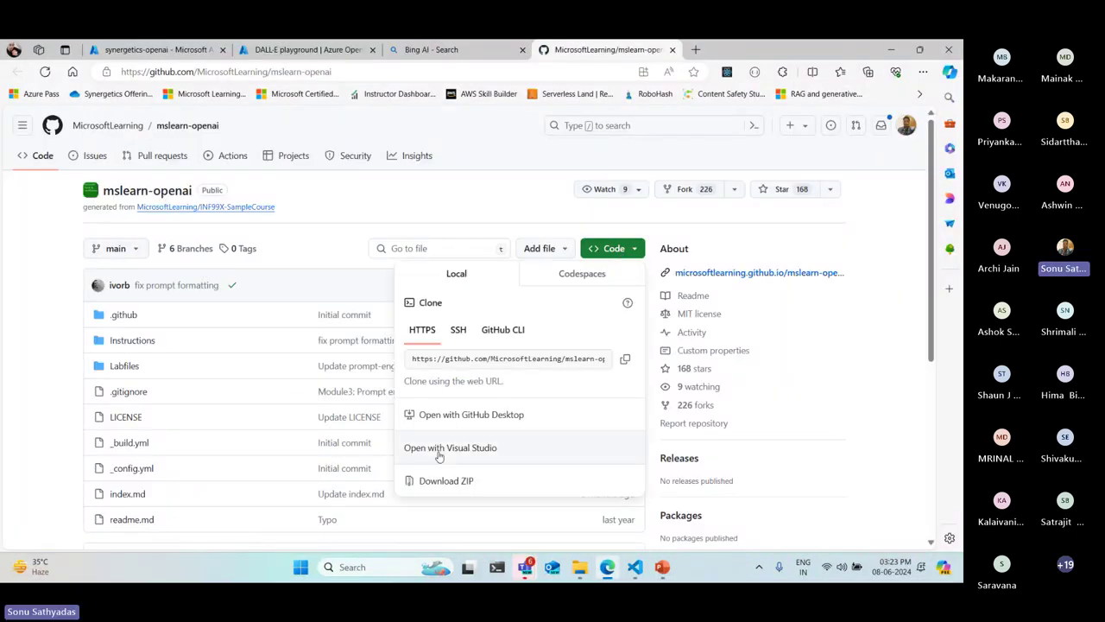
click(430, 482)
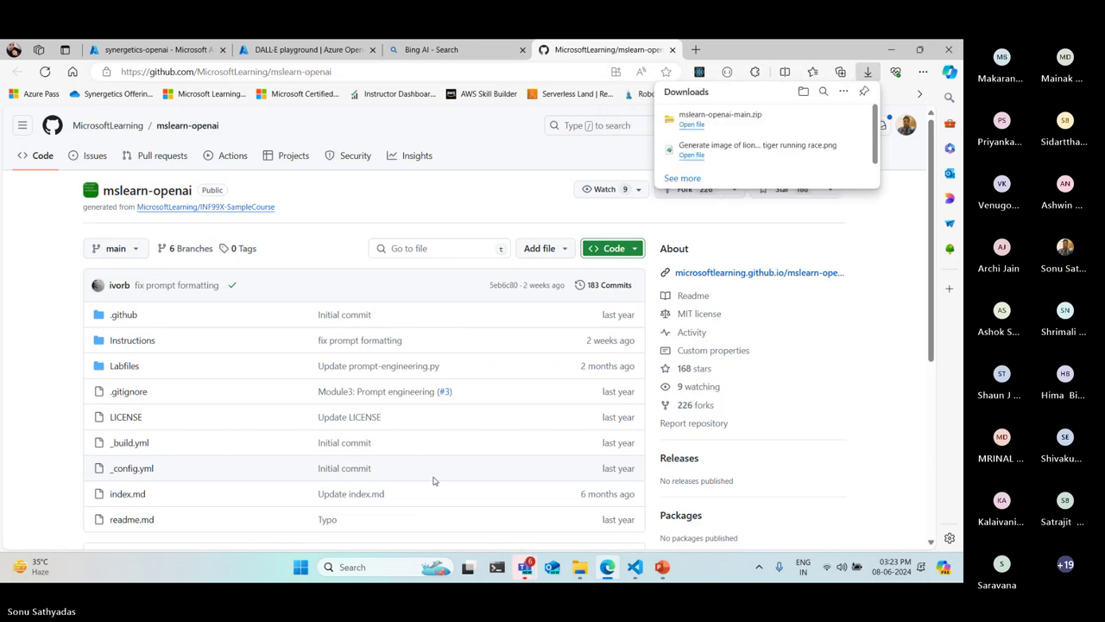
Show the downloaded mslearn-openai-main archive in File Explorer and extract it to the mslearn-openai-main folder in Downloads.
click(825, 120)
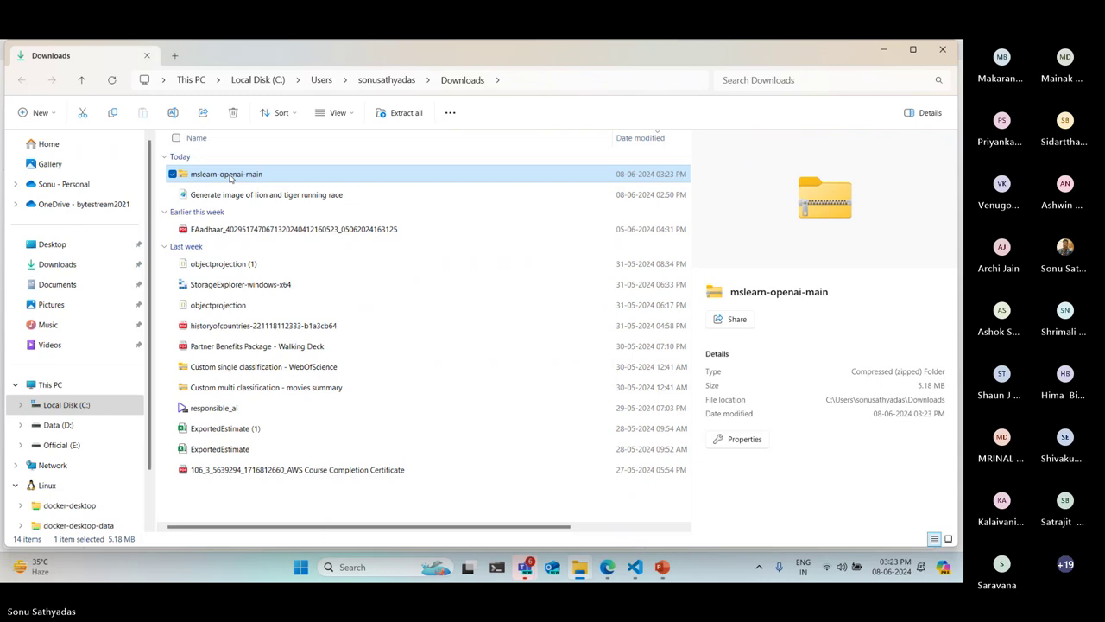
right_click(302, 175)
click(365, 207)
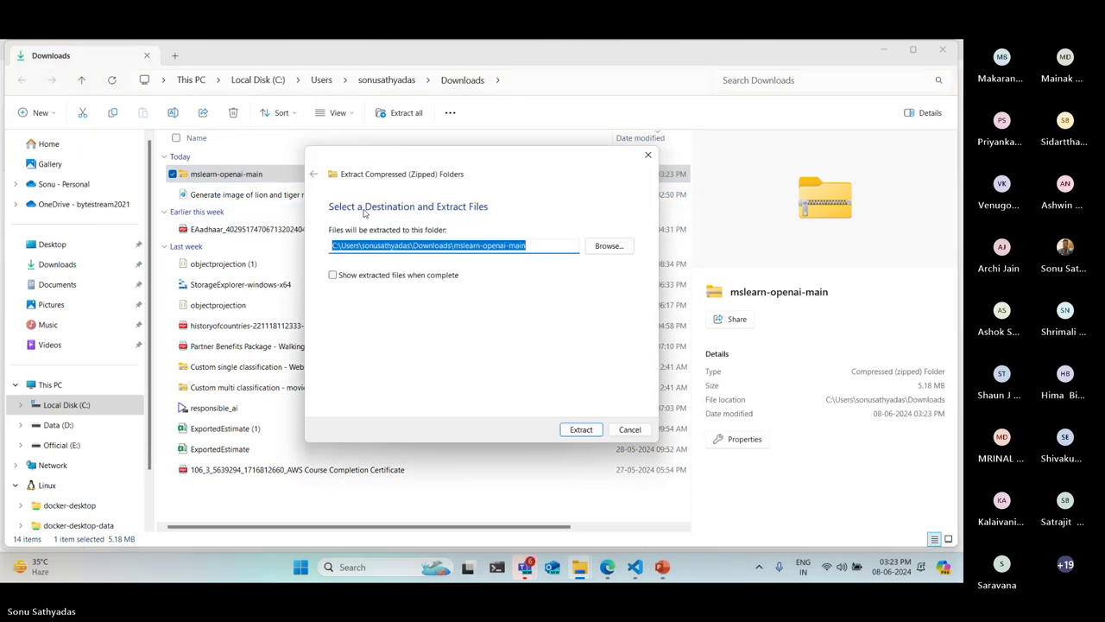
click(582, 430)
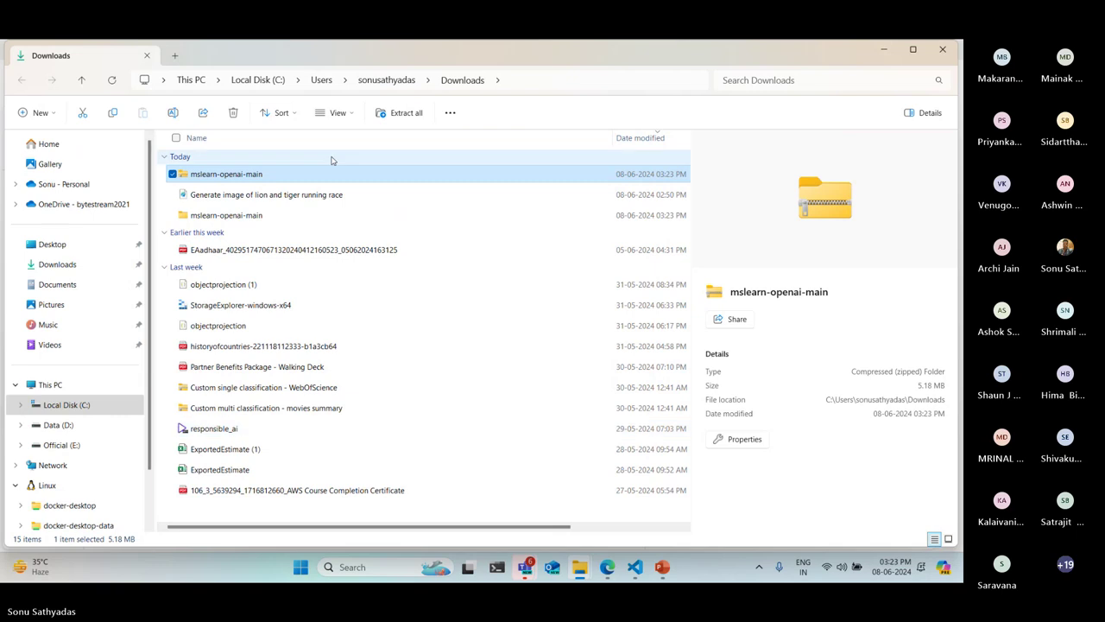
Browse the extracted mslearn-openai-main folder to Labfiles, 06-use-own-data, and open its data folder.
double_click(226, 215)
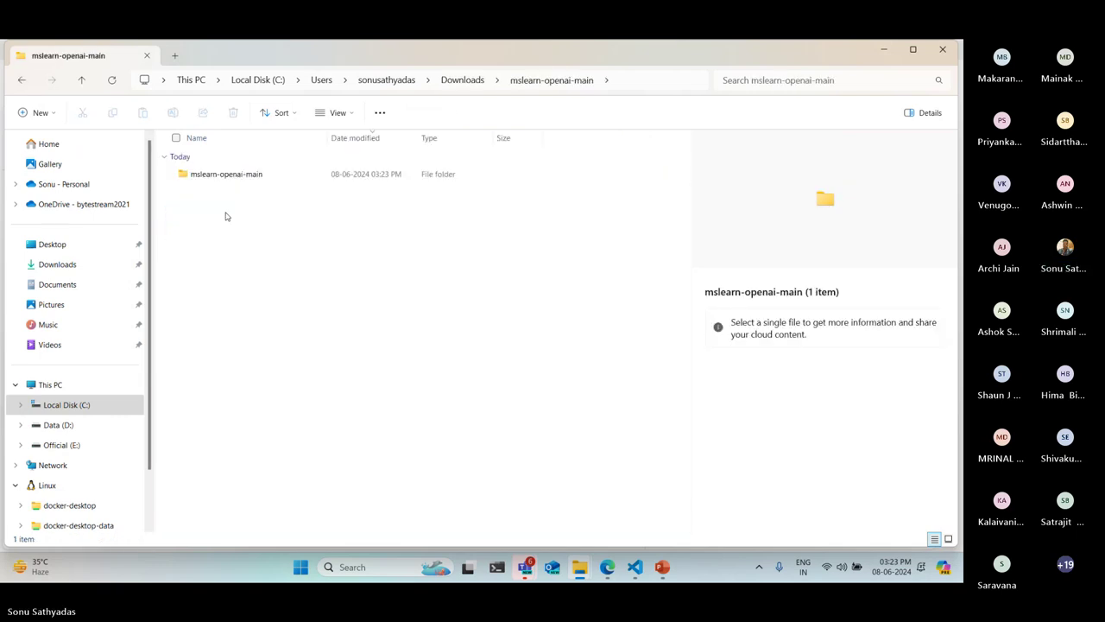
double_click(215, 176)
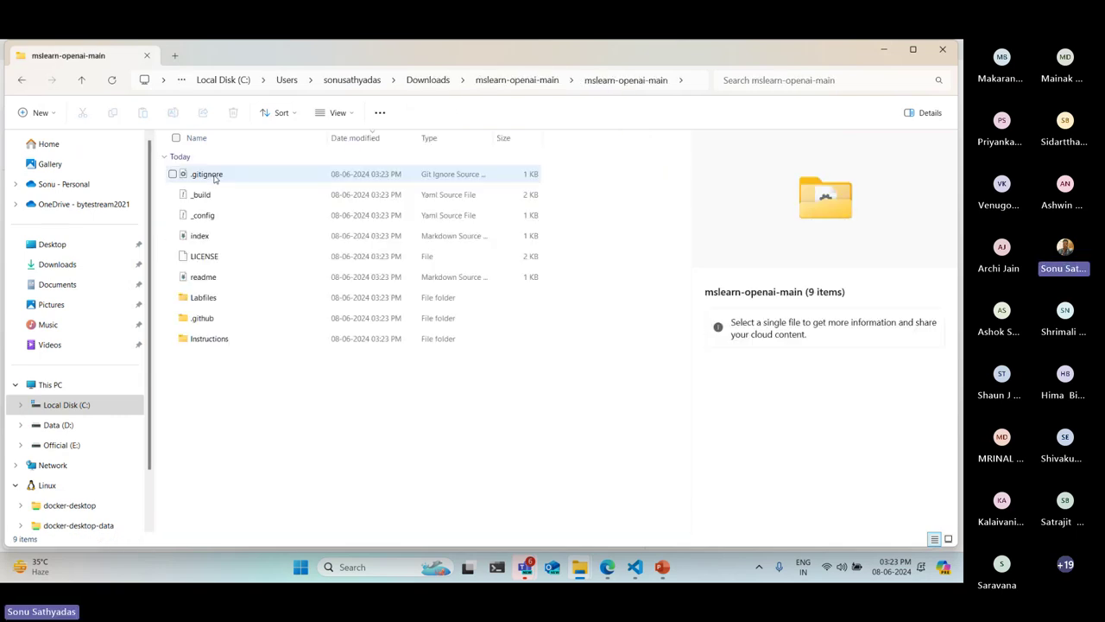
double_click(210, 299)
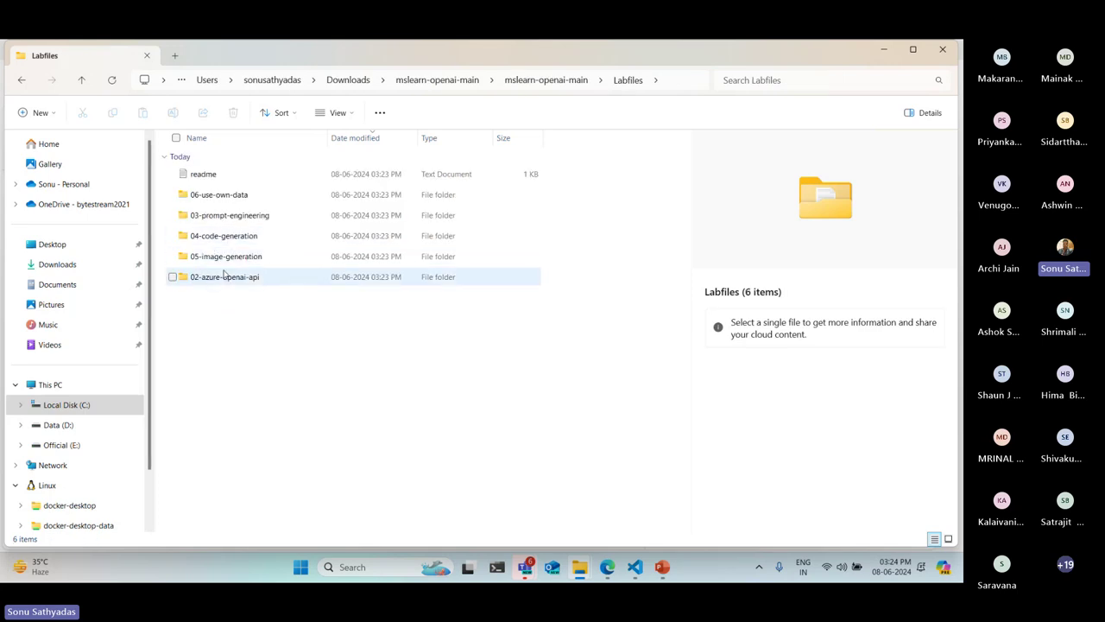
double_click(223, 197)
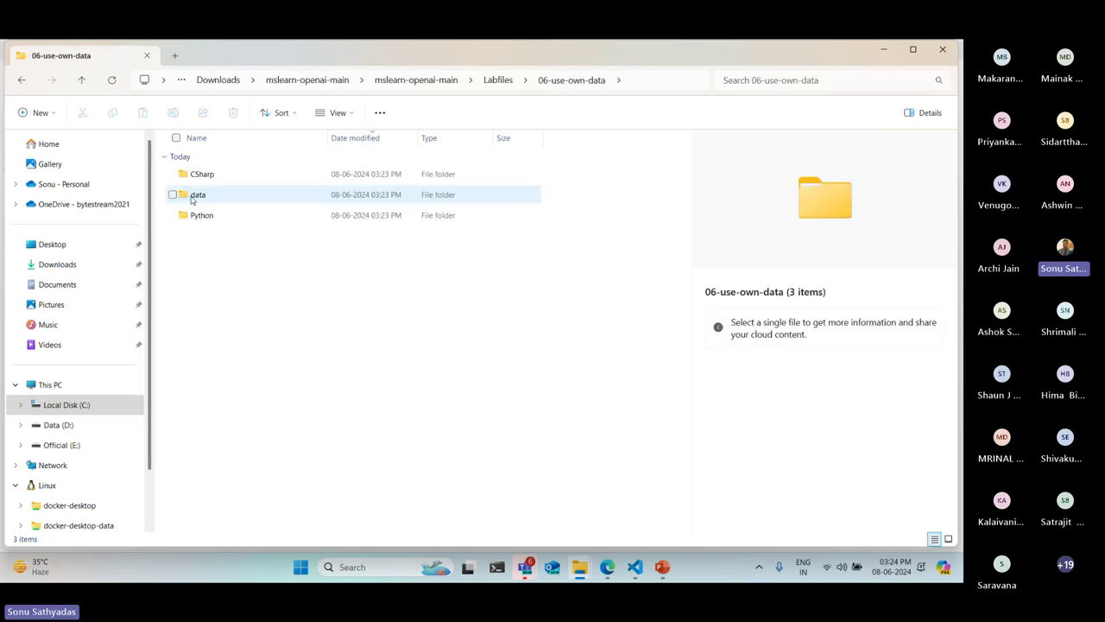
double_click(193, 198)
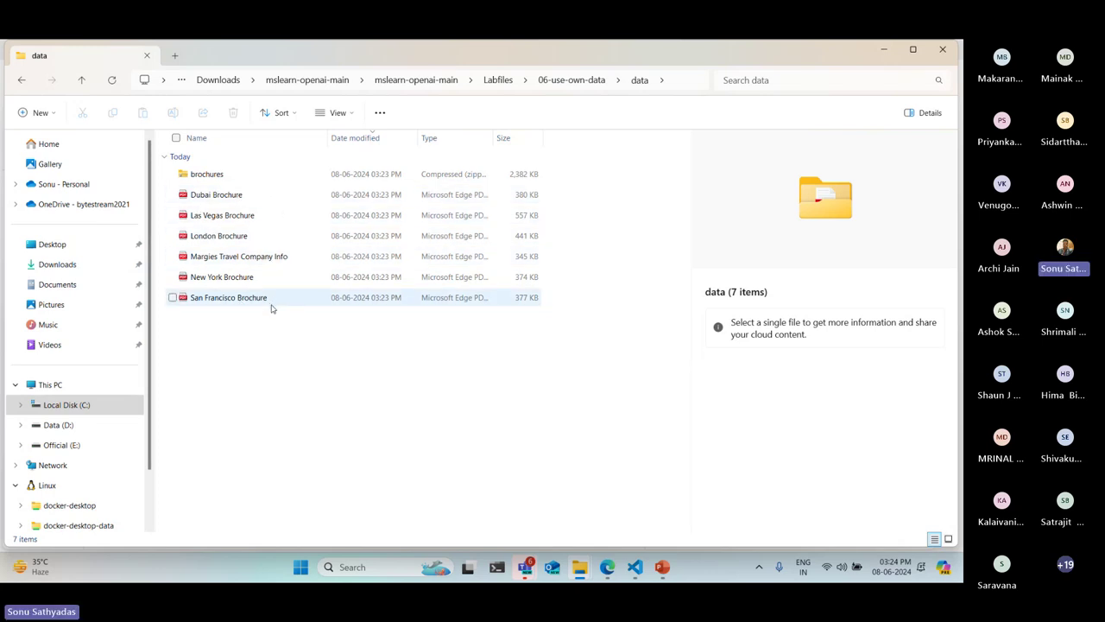
Open the Margies Travel Company Info PDF, review its services, destinations and team sections, then close it and return to the data folder.
click(280, 257)
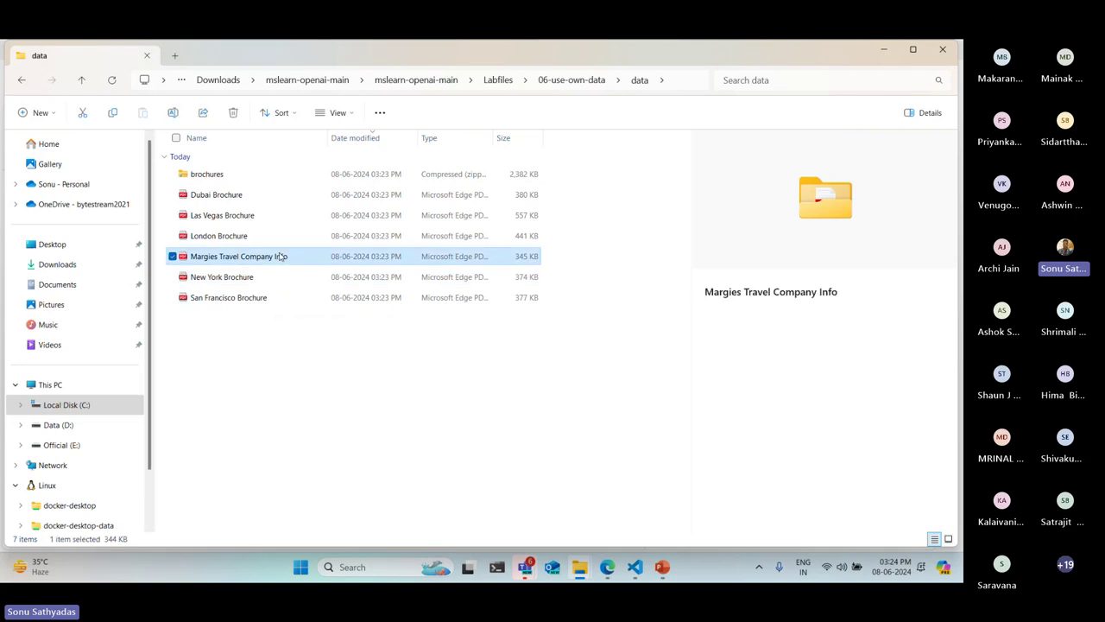
double_click(280, 256)
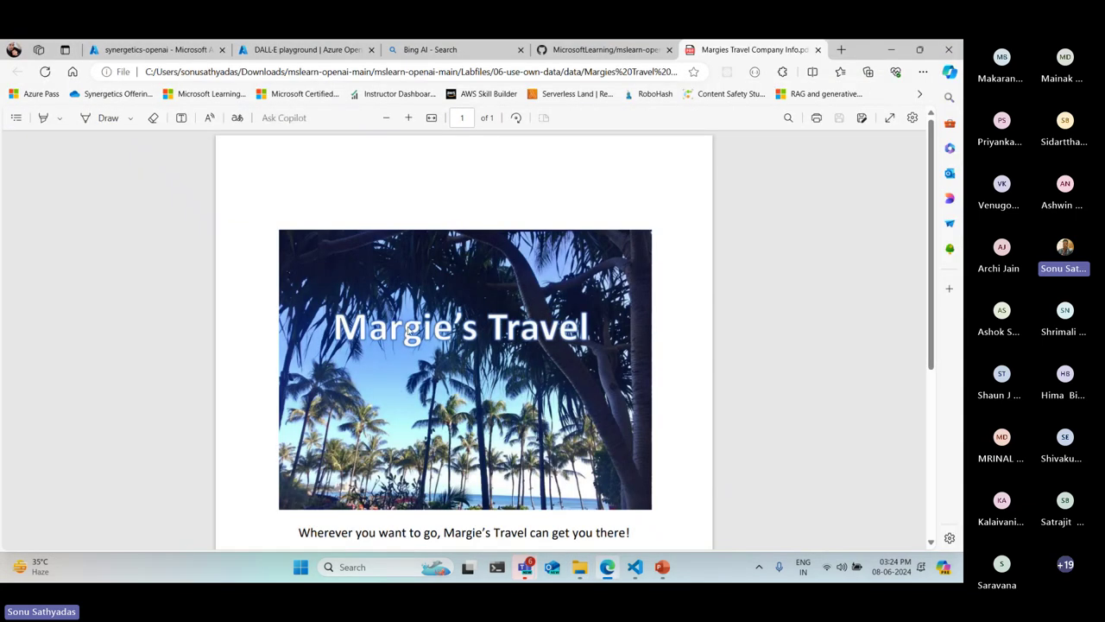
scroll(420, 349, down, 4)
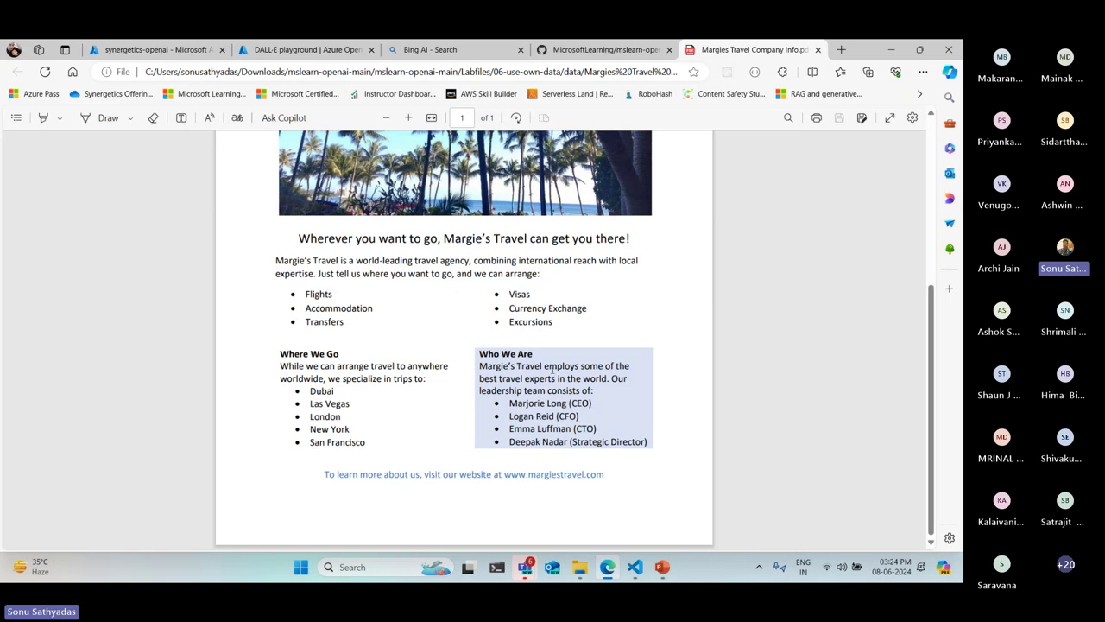
scroll(546, 369, up, 4)
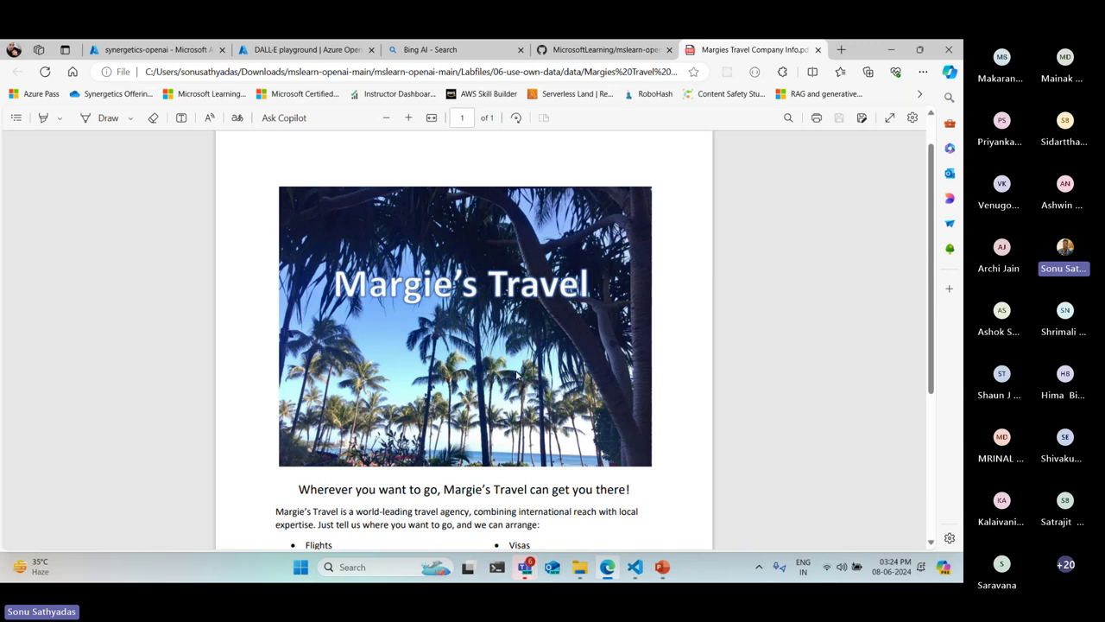
click(817, 49)
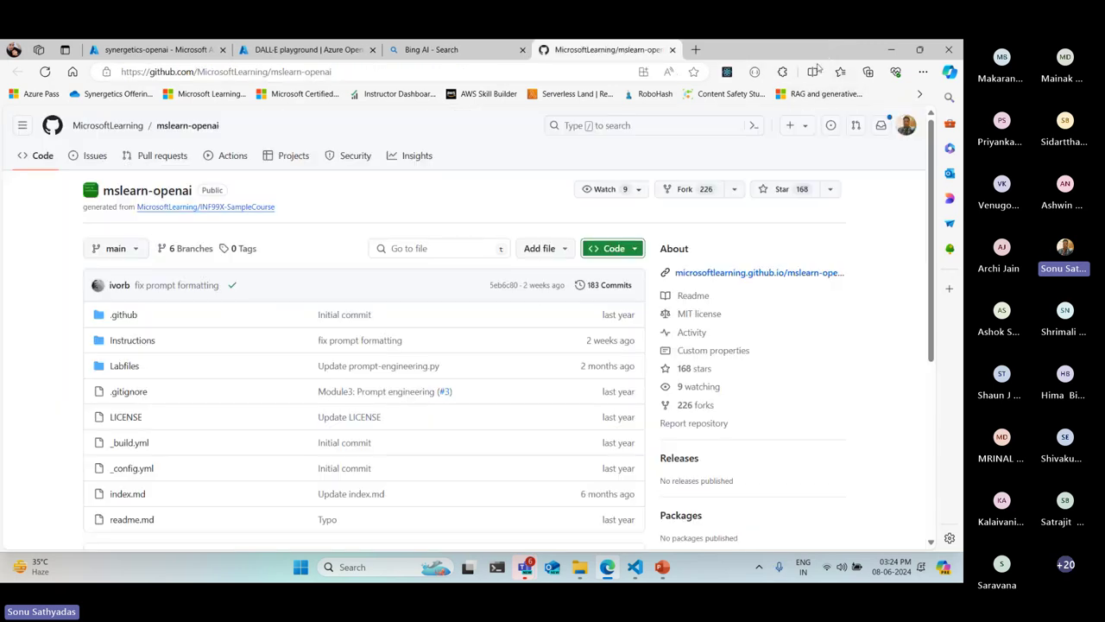
click(891, 49)
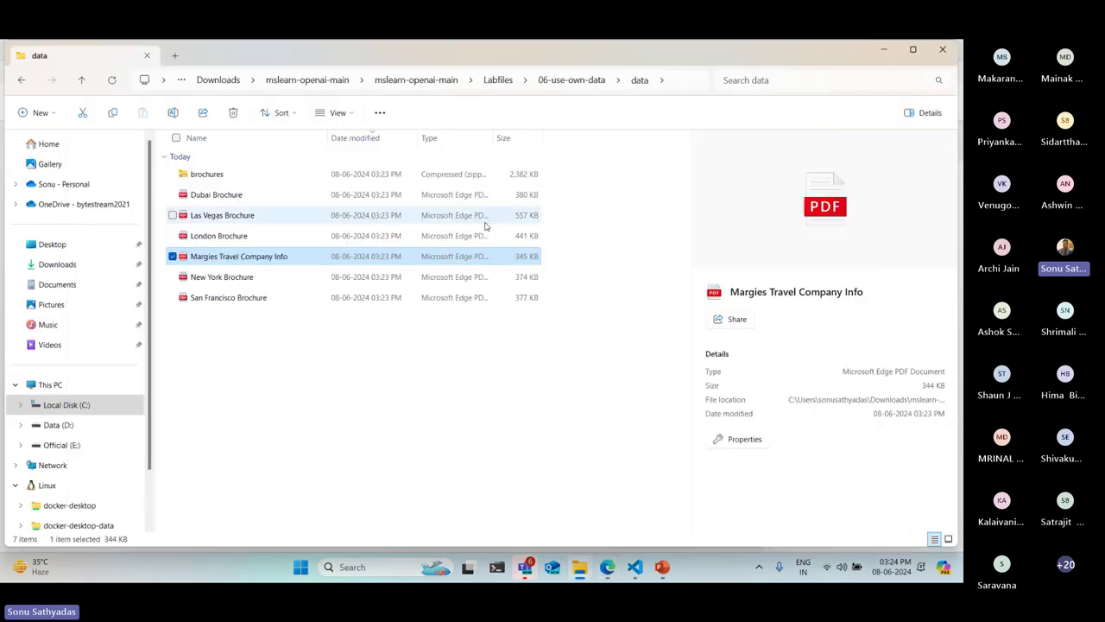
Open the New York Brochure PDF and examine the city description and the accommodation options under New York Hotels.
double_click(207, 277)
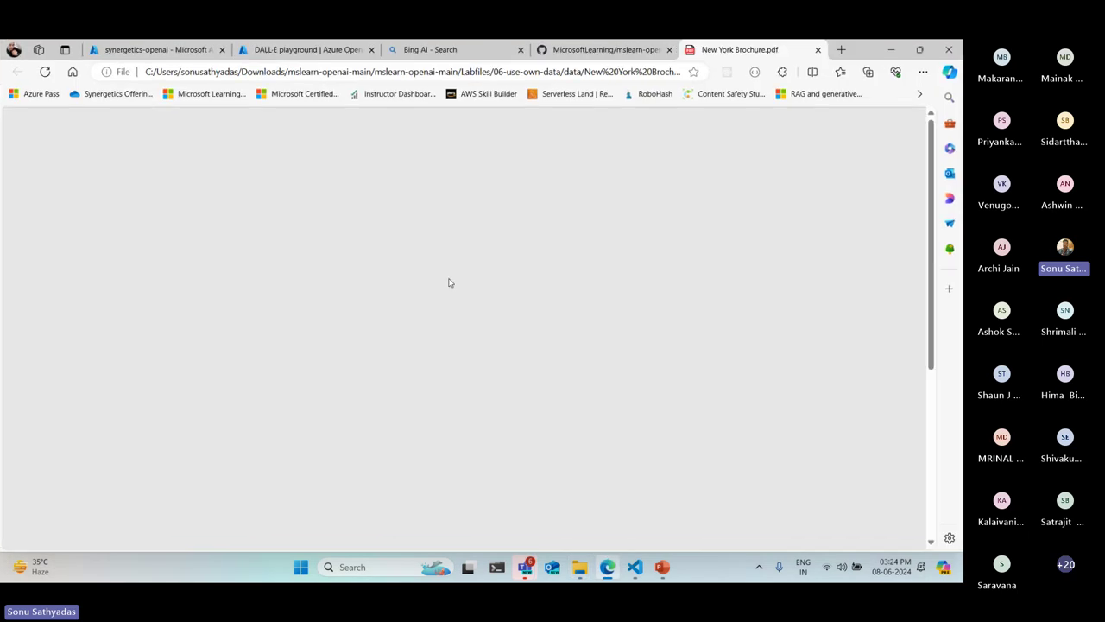
scroll(449, 282, down, 1)
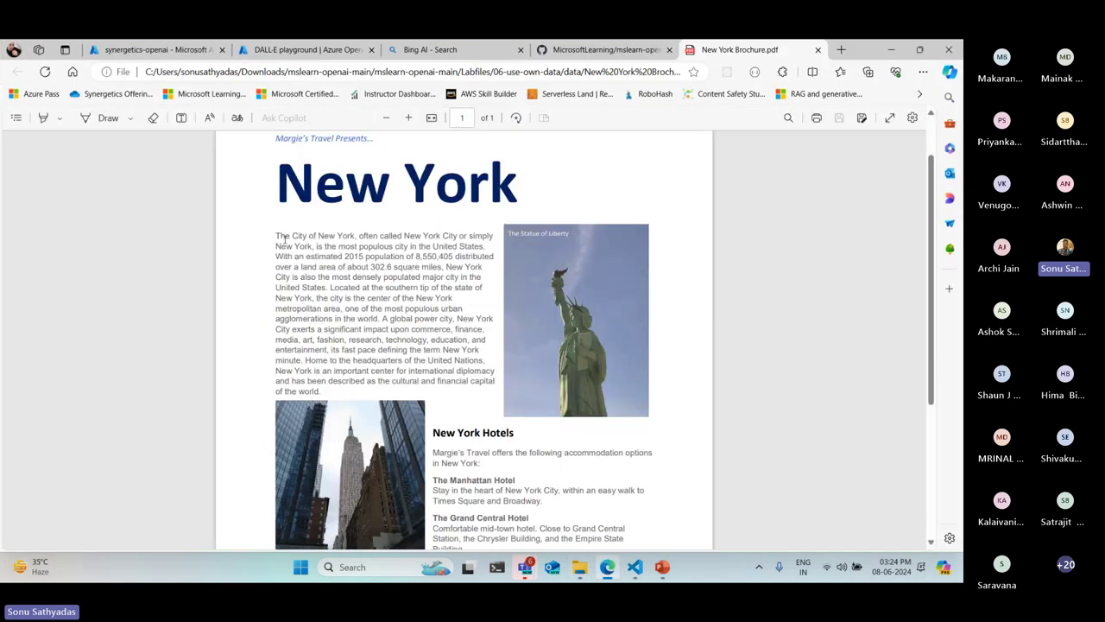
drag(278, 235, 376, 282)
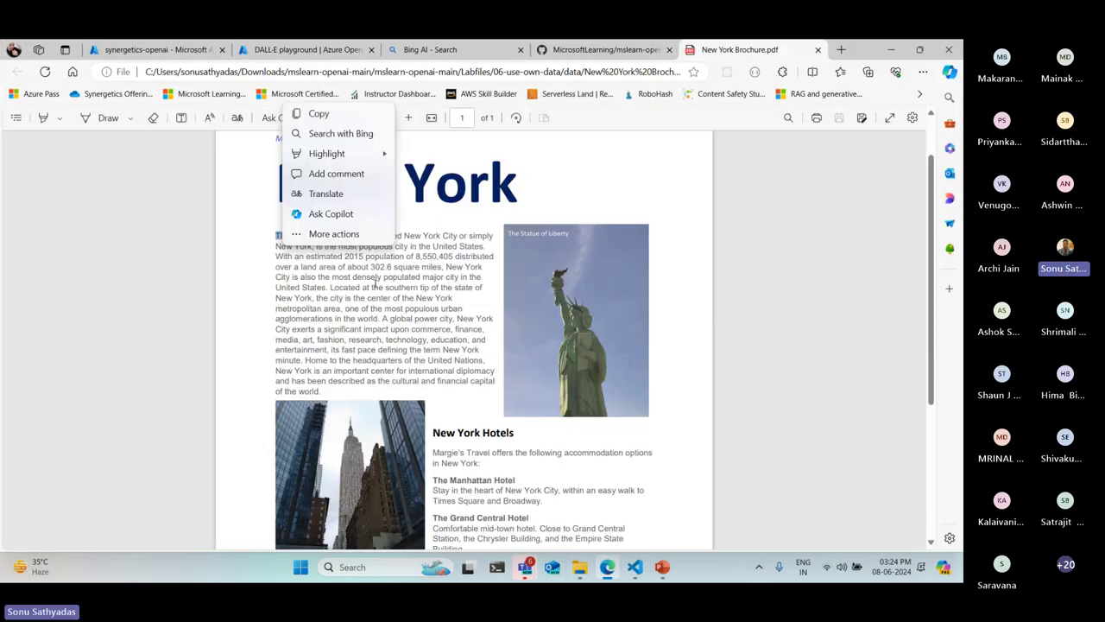
click(383, 294)
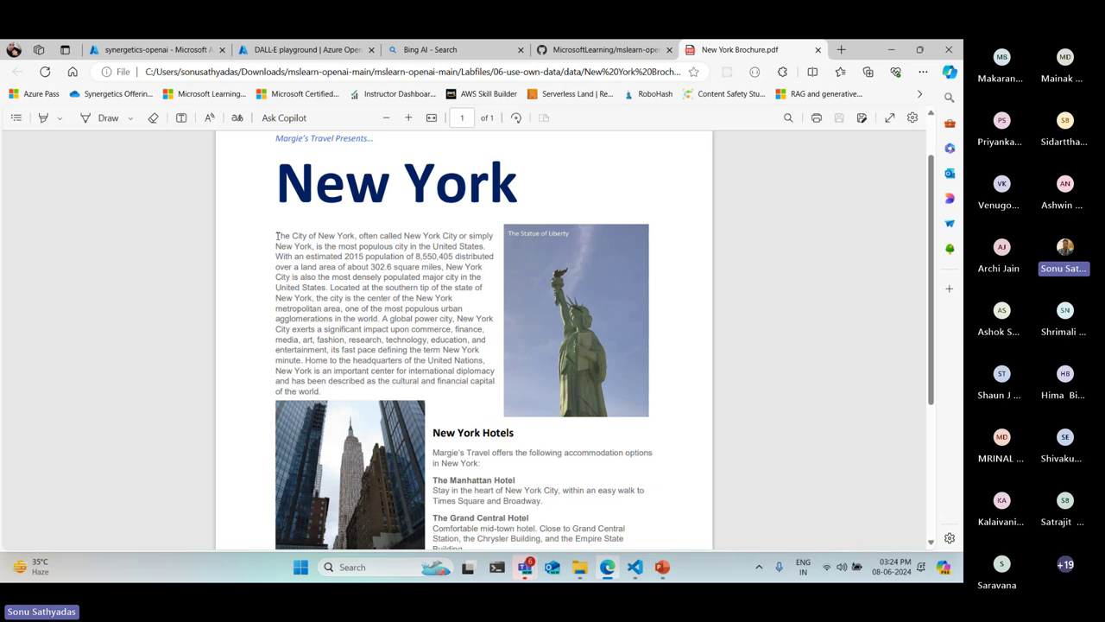
drag(276, 234, 485, 404)
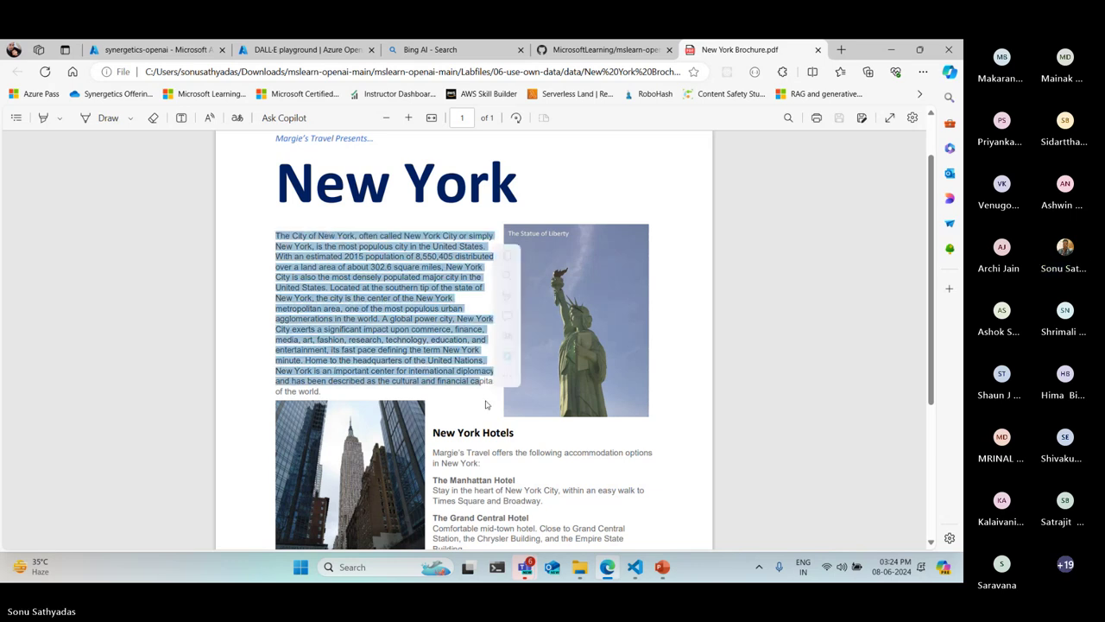
scroll(496, 372, down, 3)
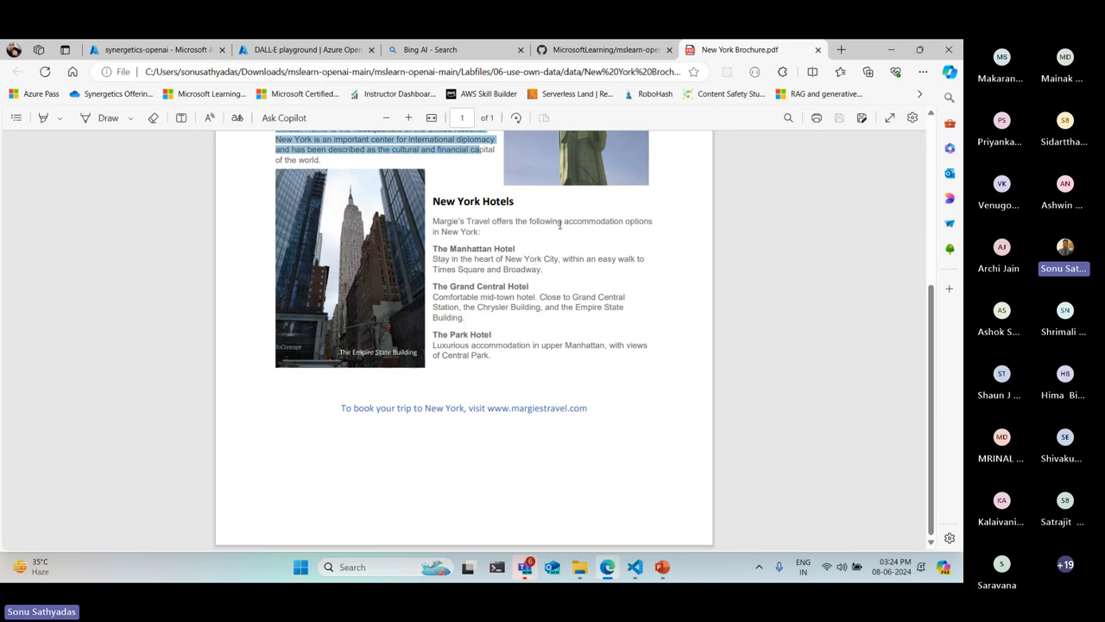
drag(564, 222, 653, 222)
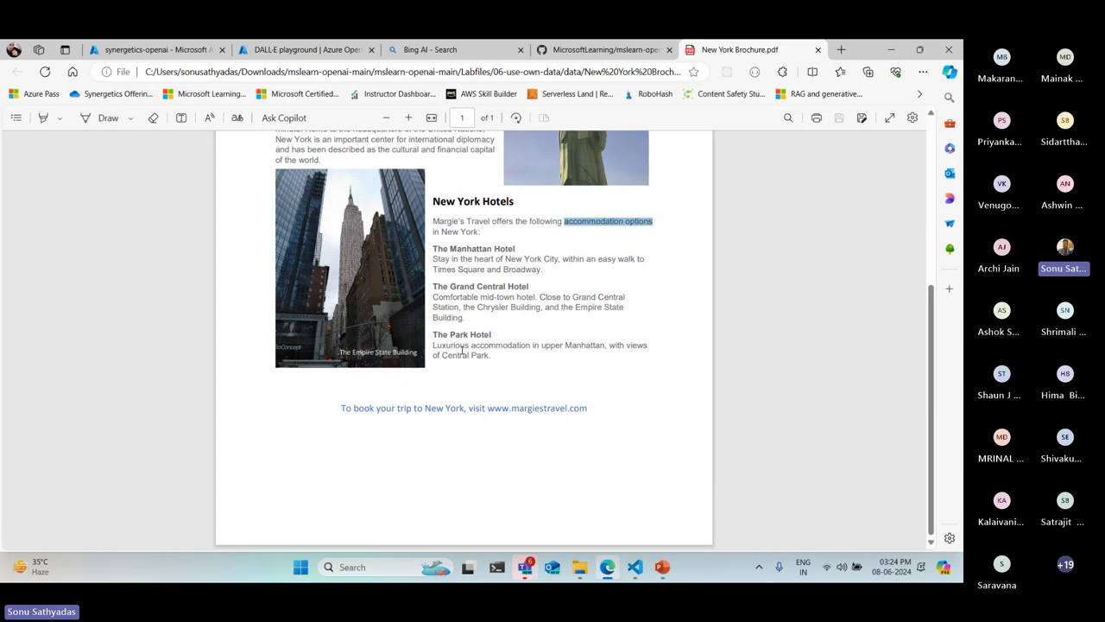
drag(442, 242, 483, 350)
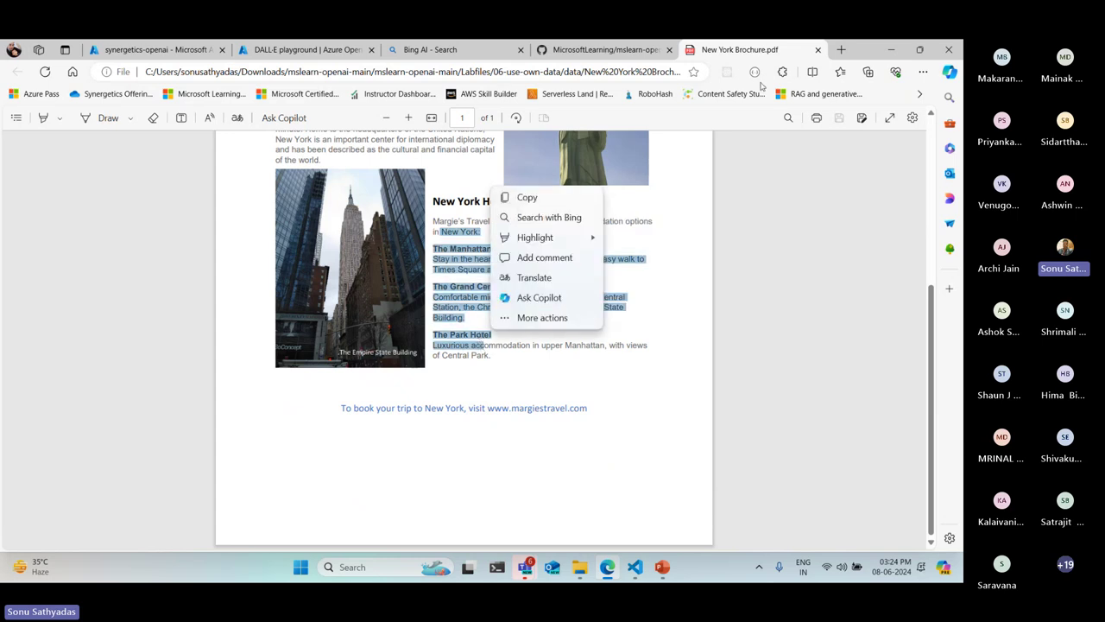
Close the New York Brochure and open the Dubai Brochure PDF from the data folder.
click(818, 50)
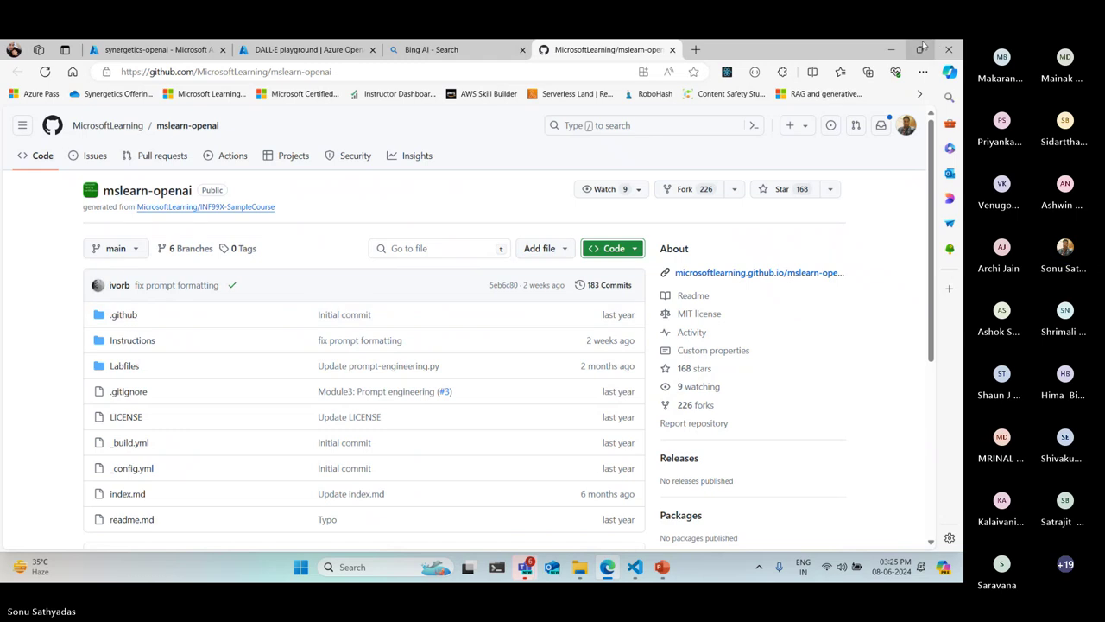
click(892, 50)
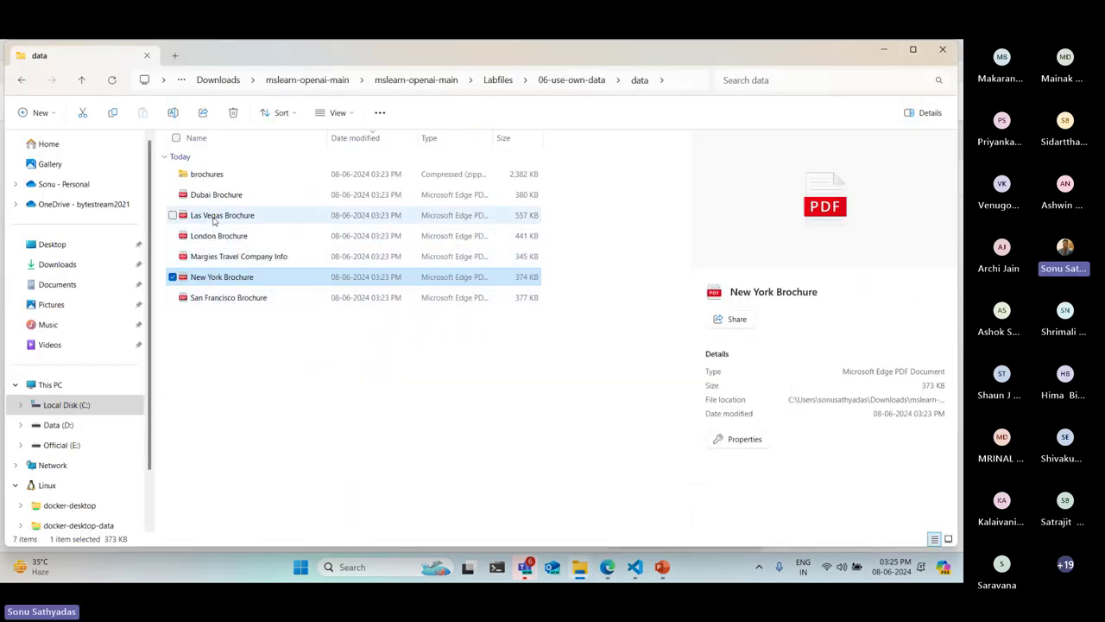
click(214, 197)
double_click(214, 197)
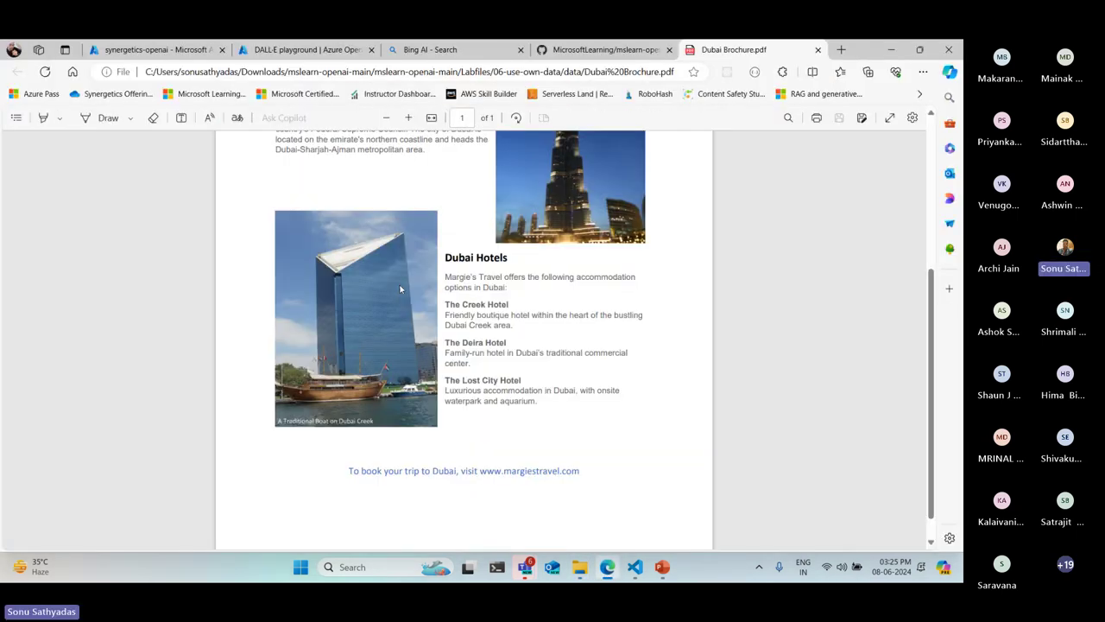
Review the city description and the hotels listed under Dubai Hotels, then close the brochure and return to the data folder.
scroll(395, 279, up, 5)
drag(275, 332, 452, 424)
double_click(379, 416)
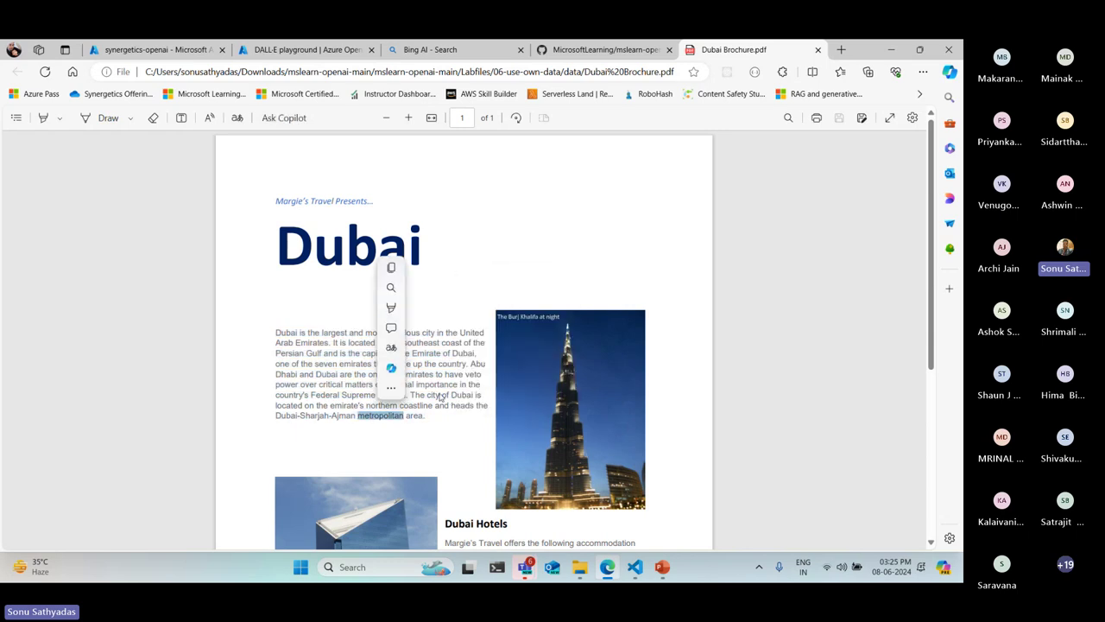
scroll(460, 395, down, 1)
scroll(459, 394, down, 3)
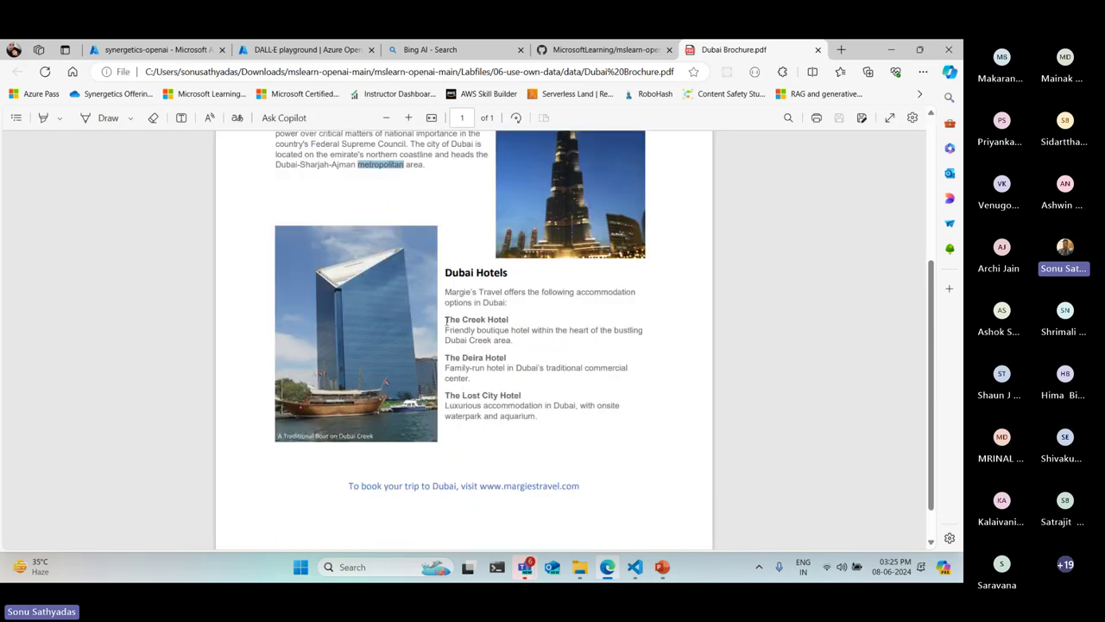
drag(446, 319, 566, 422)
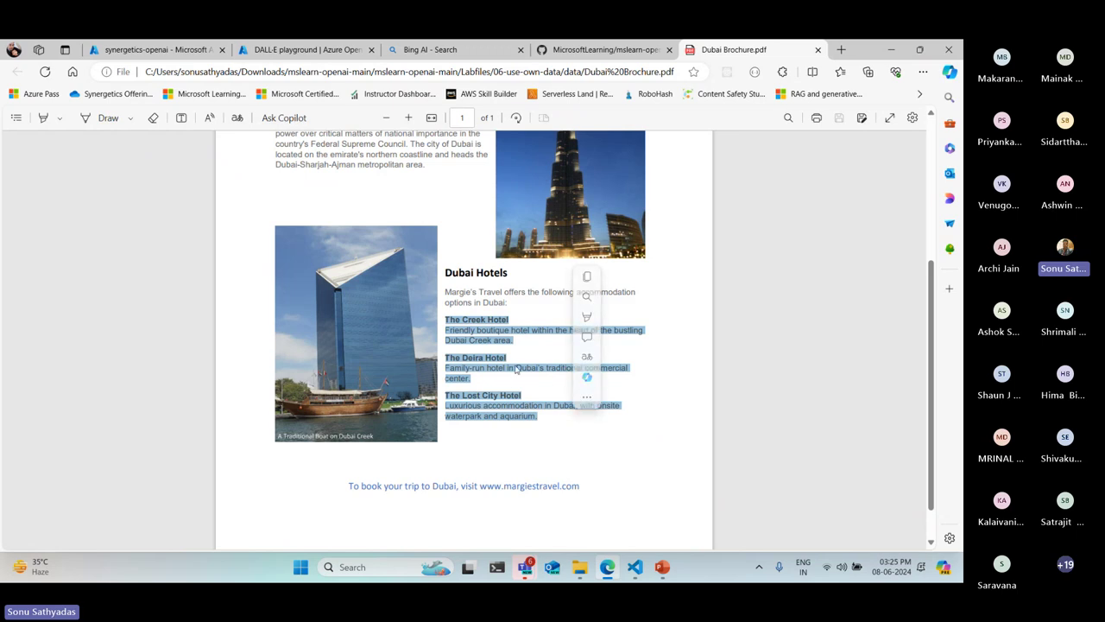
click(514, 375)
click(817, 50)
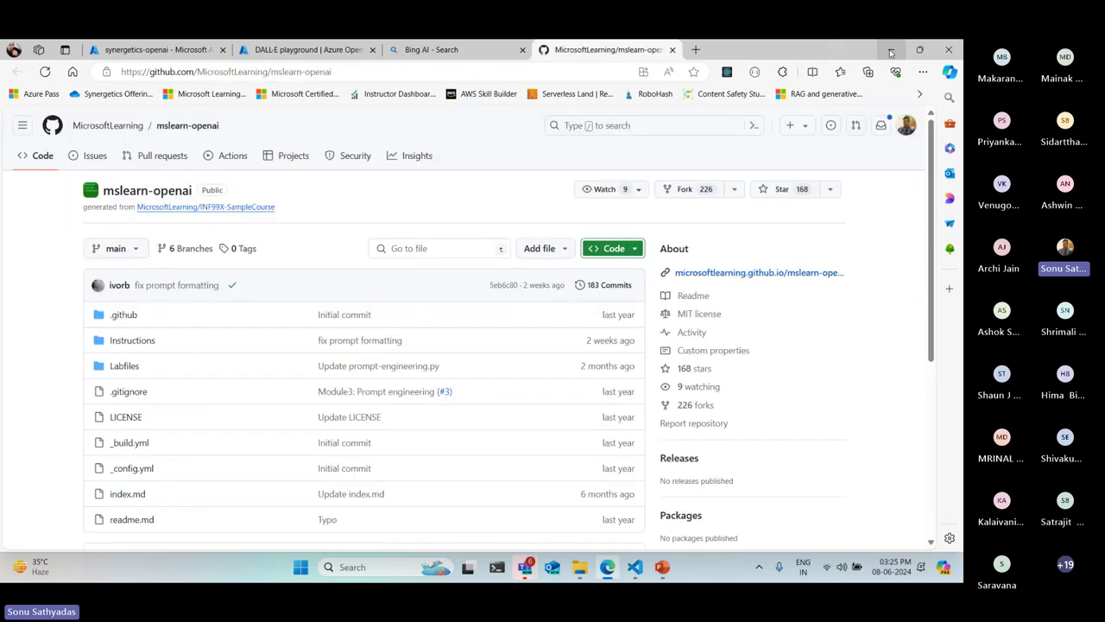
key(alt+Tab)
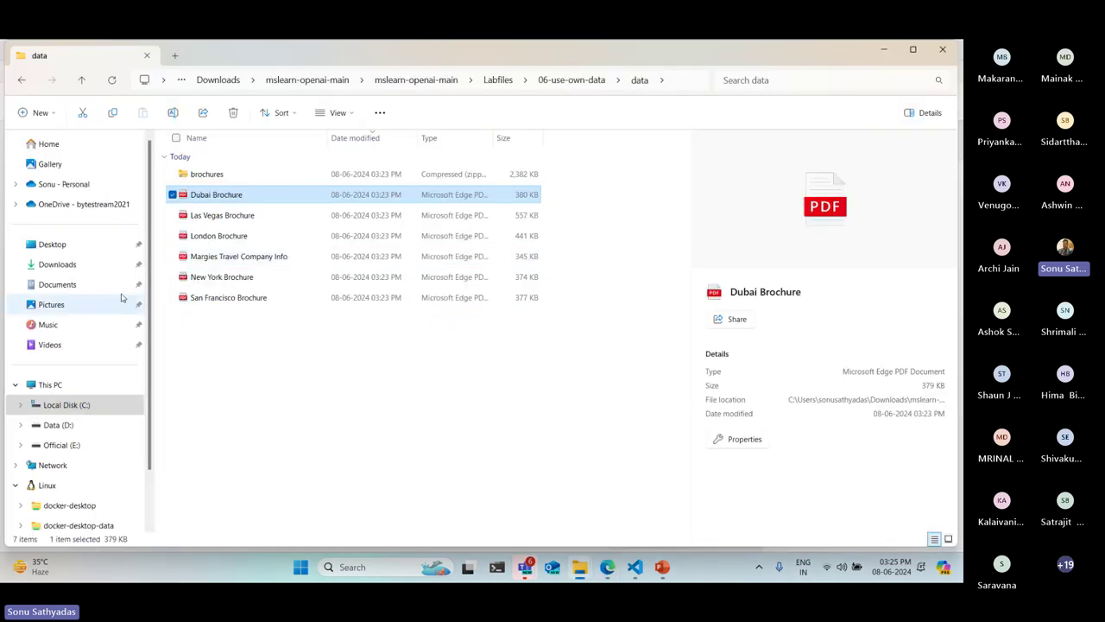
Open the London Brochure and Las Vegas Brochure PDFs, check their hotel sections, and close both.
double_click(224, 235)
scroll(571, 226, down, 5)
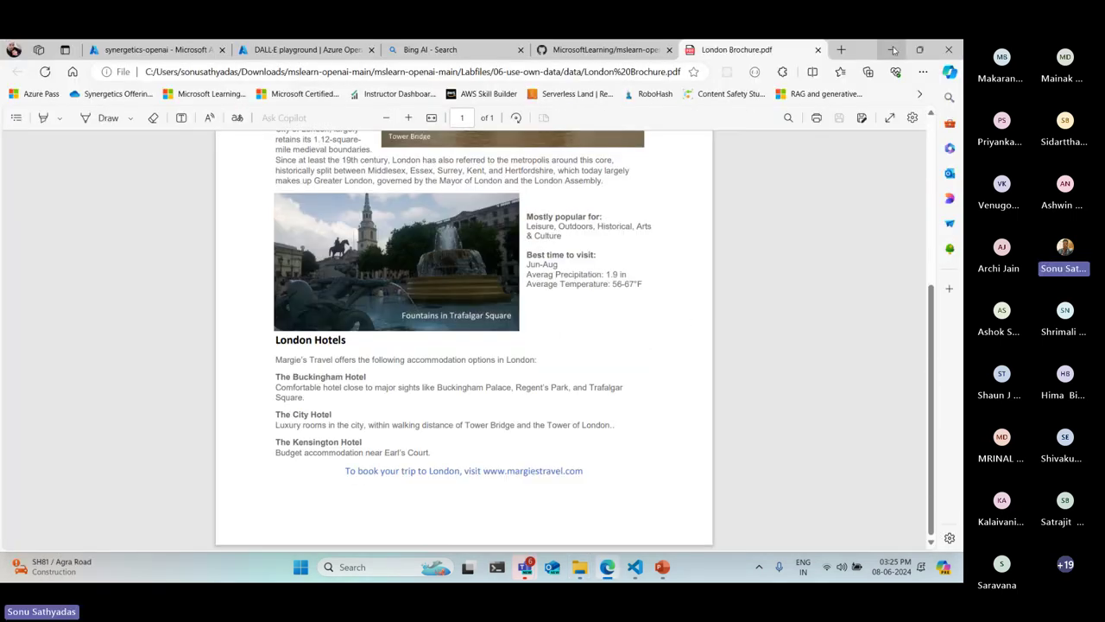
click(948, 49)
click(238, 217)
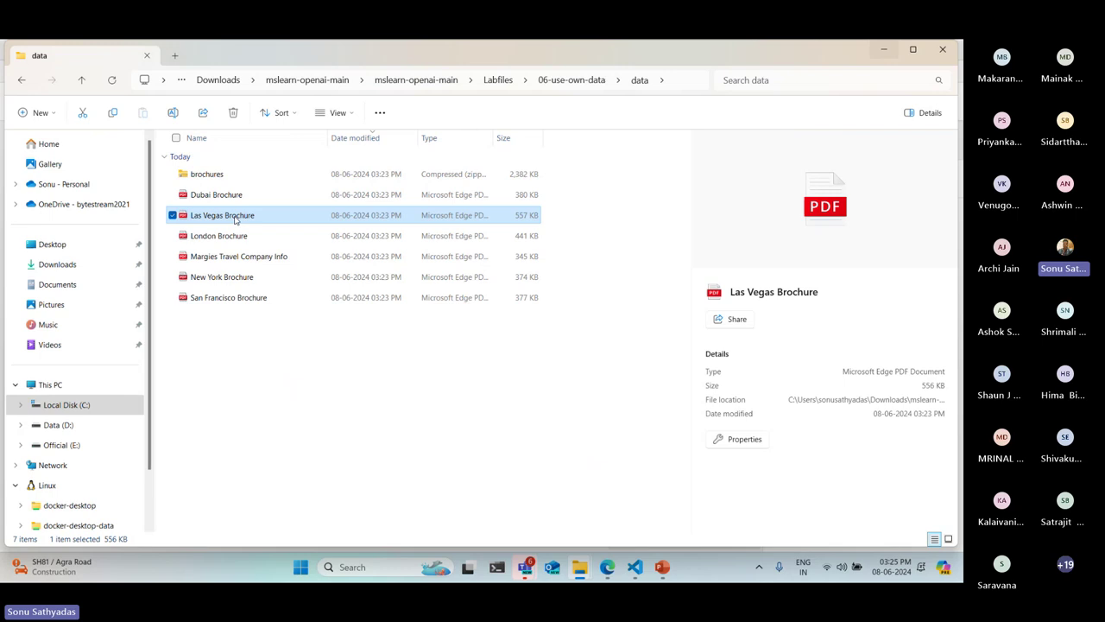
double_click(236, 217)
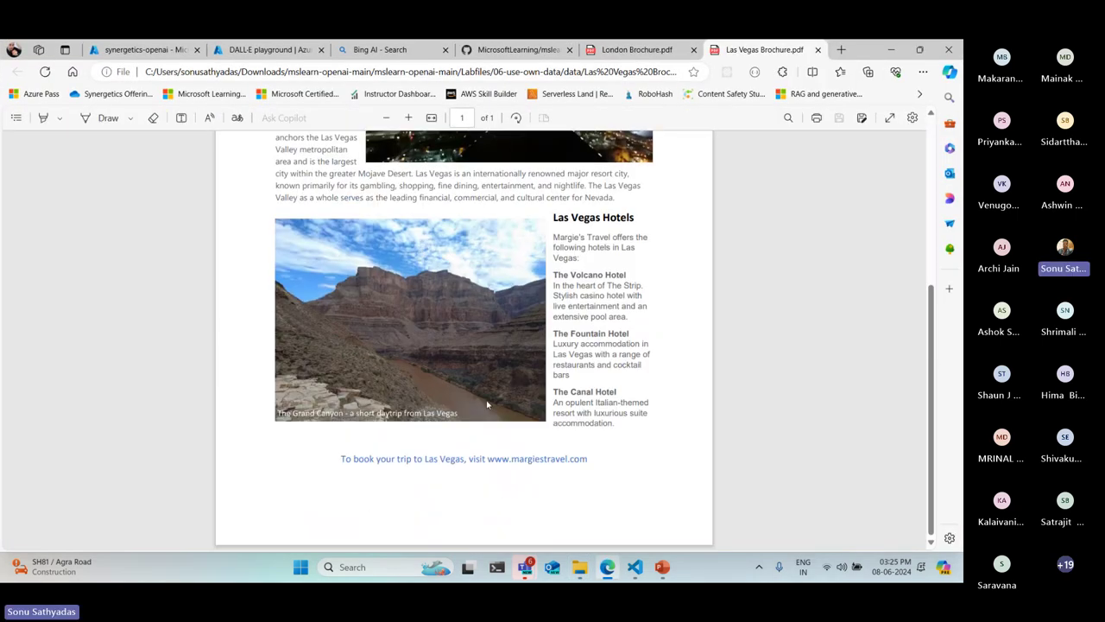
click(694, 49)
click(694, 49)
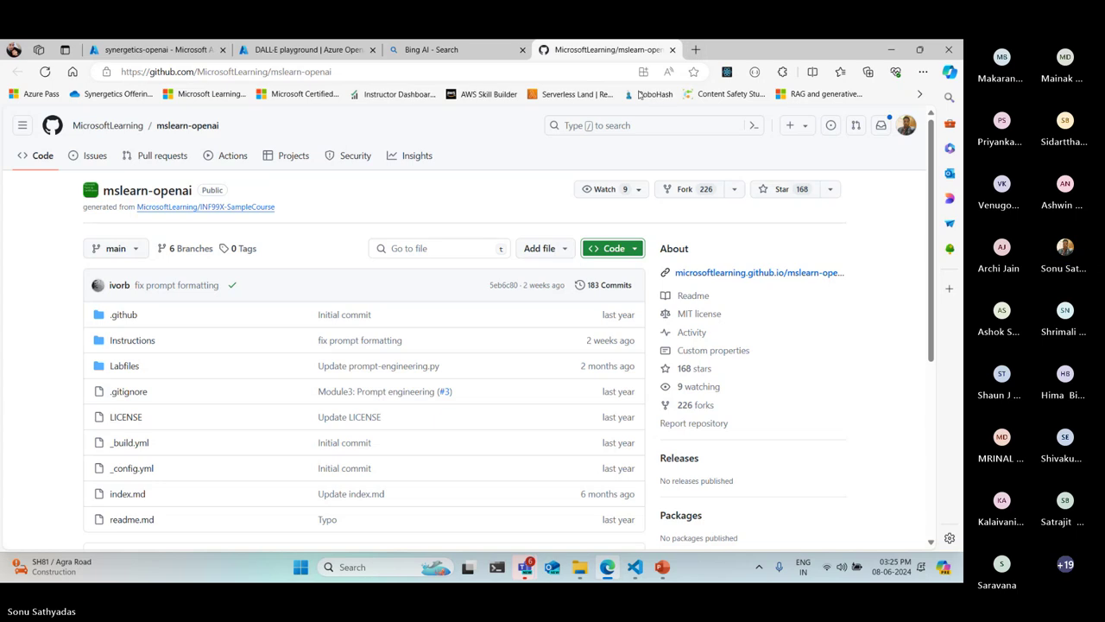
Go to the Chat playground in Azure OpenAI Studio and clear the current chat history.
click(326, 52)
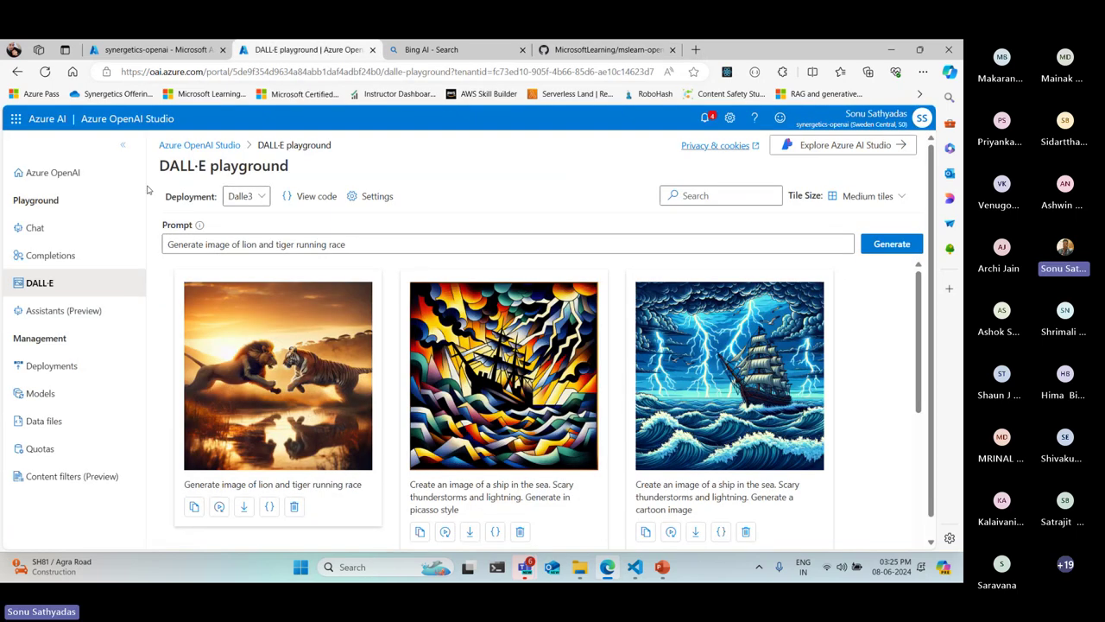
click(31, 229)
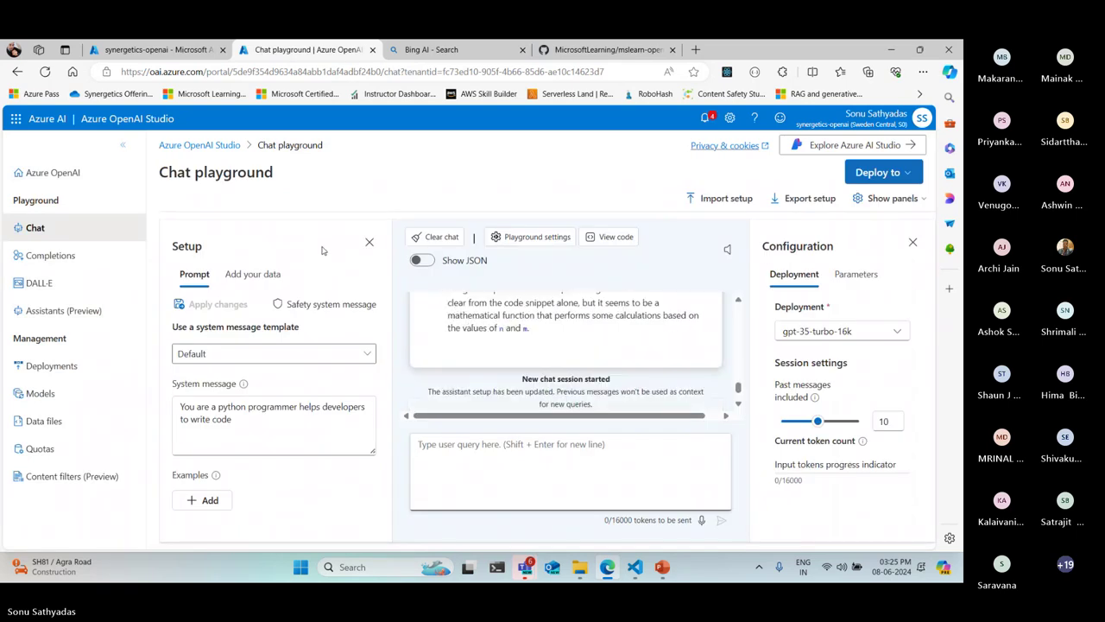
click(451, 238)
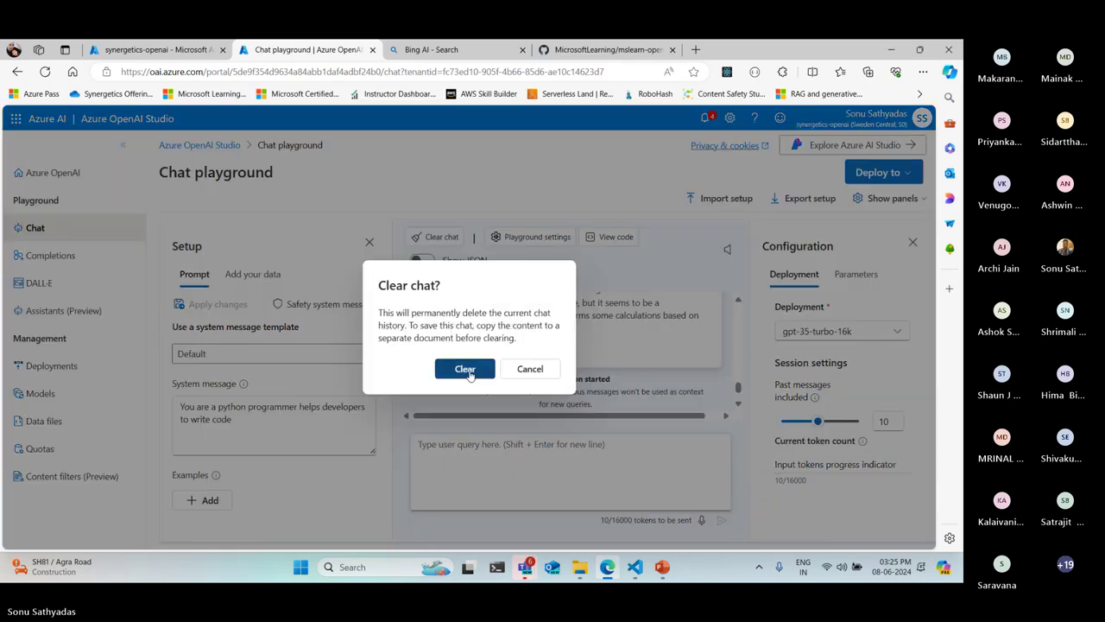
click(467, 369)
Reset the system message by switching the template to Empty Example and back to Default.
click(334, 354)
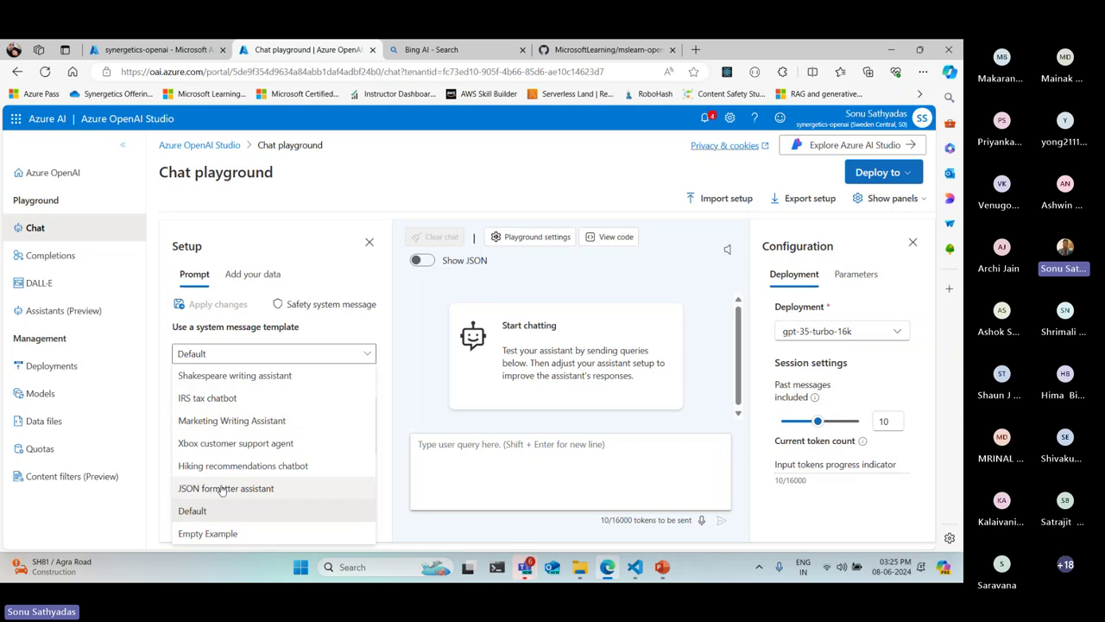
click(216, 535)
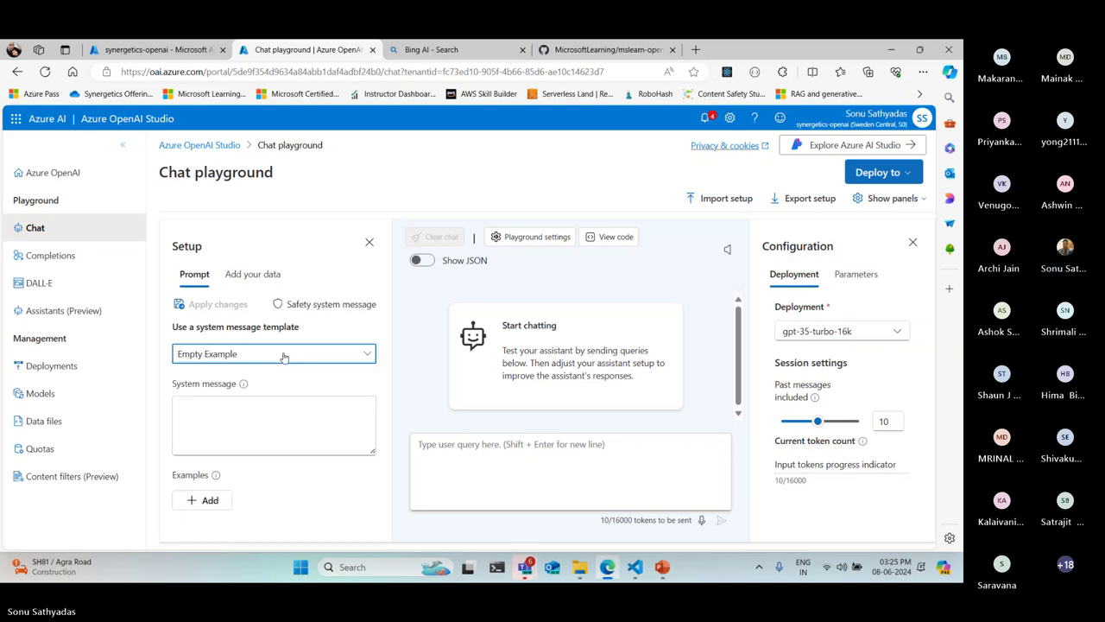
click(284, 353)
click(230, 514)
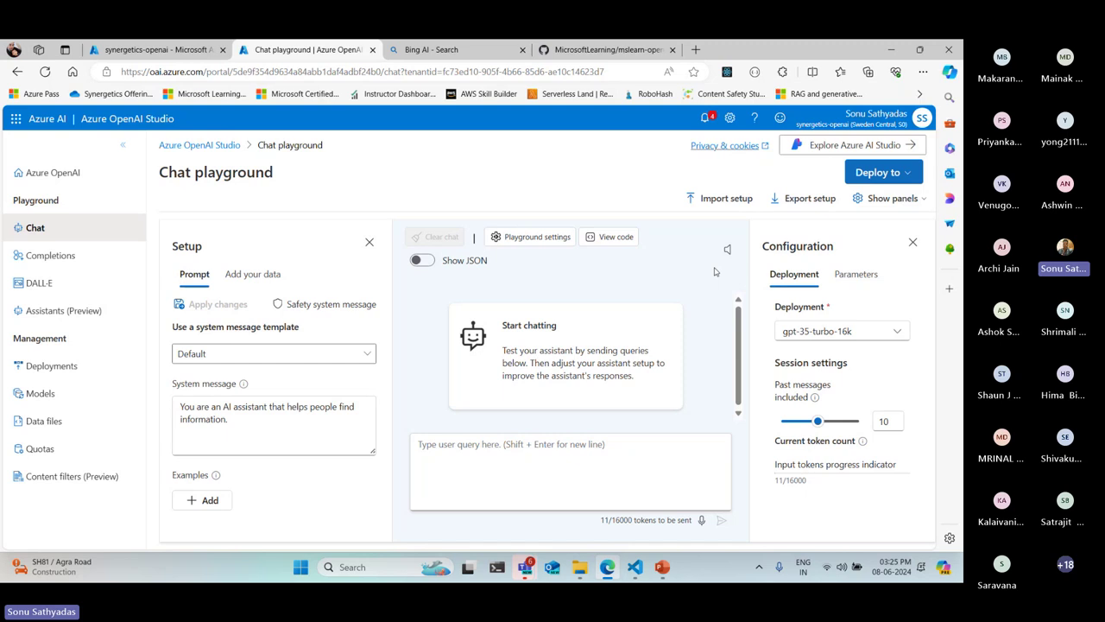
Send the chat query "I want to travel to New york. Where can i stay?".
click(495, 456)
text(I w)
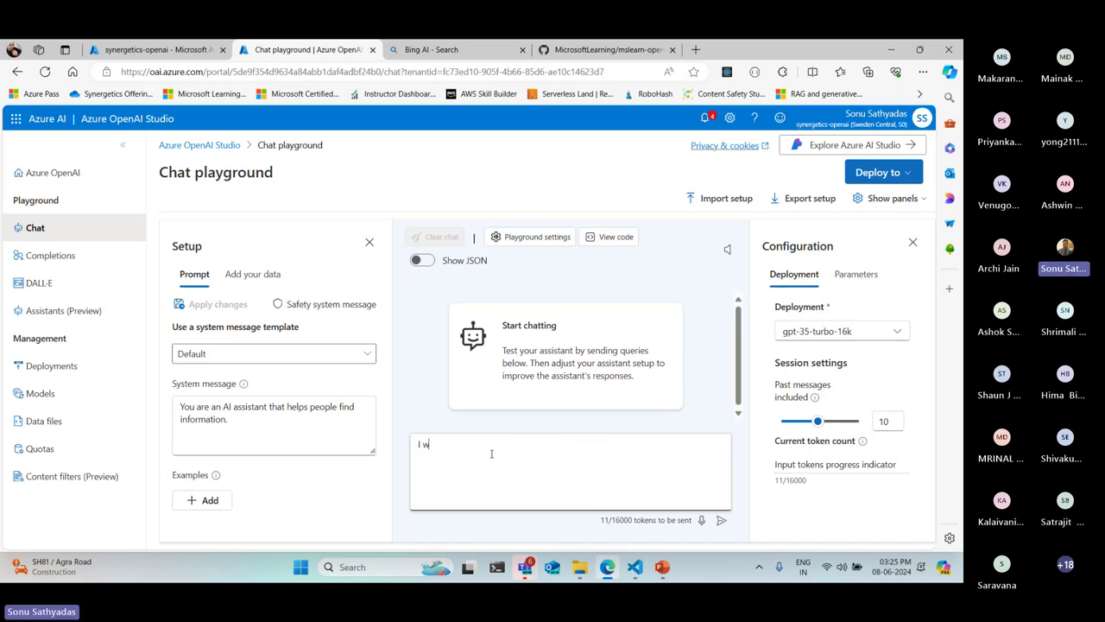
text(ant t)
text(o travel to)
text( New yo)
text(rk)
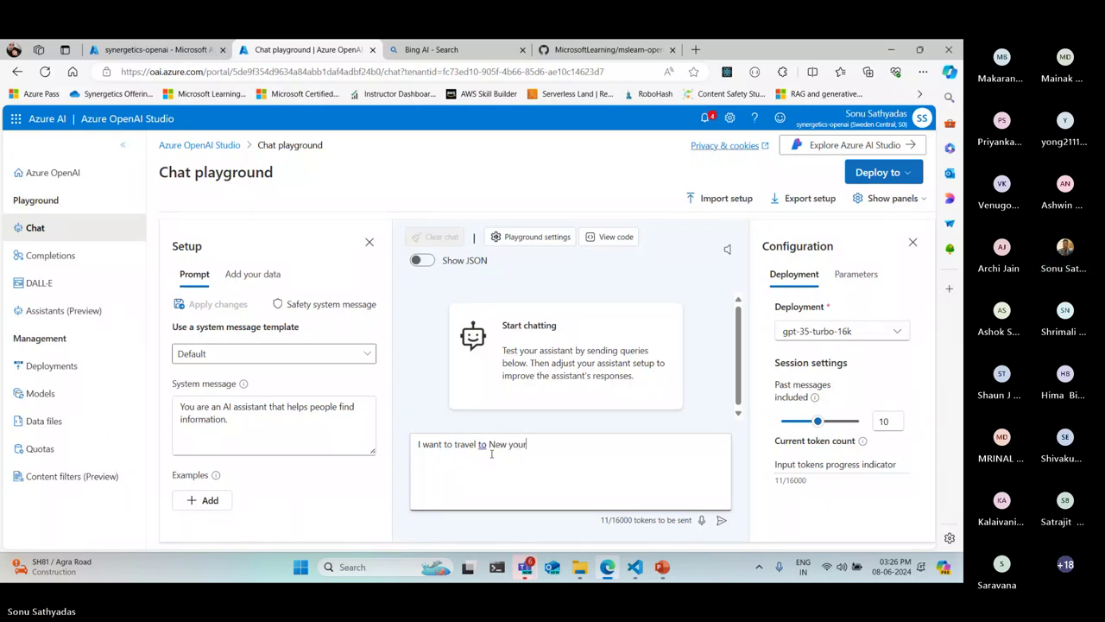
key(BackSpace)
key(BackSpace)
text(rk. W)
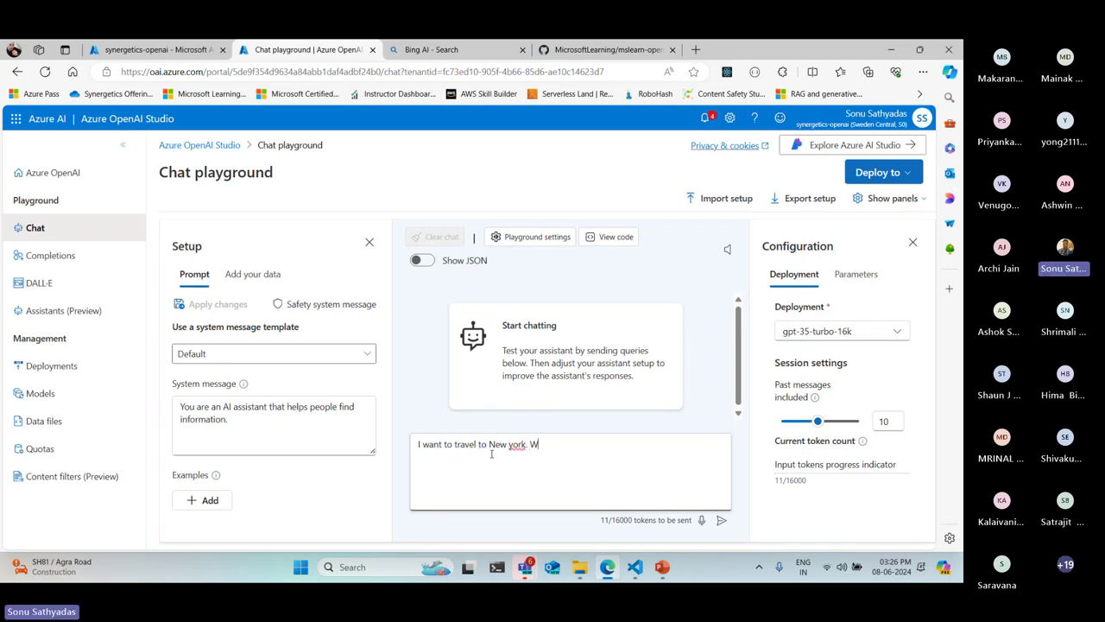
text(here can i stay?)
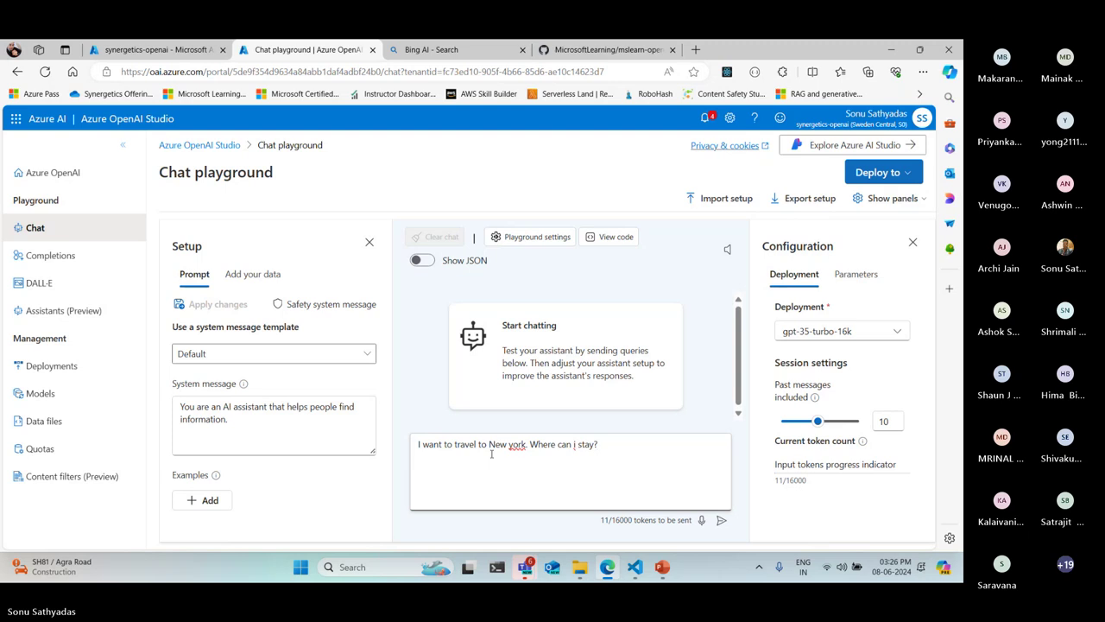
key(Return)
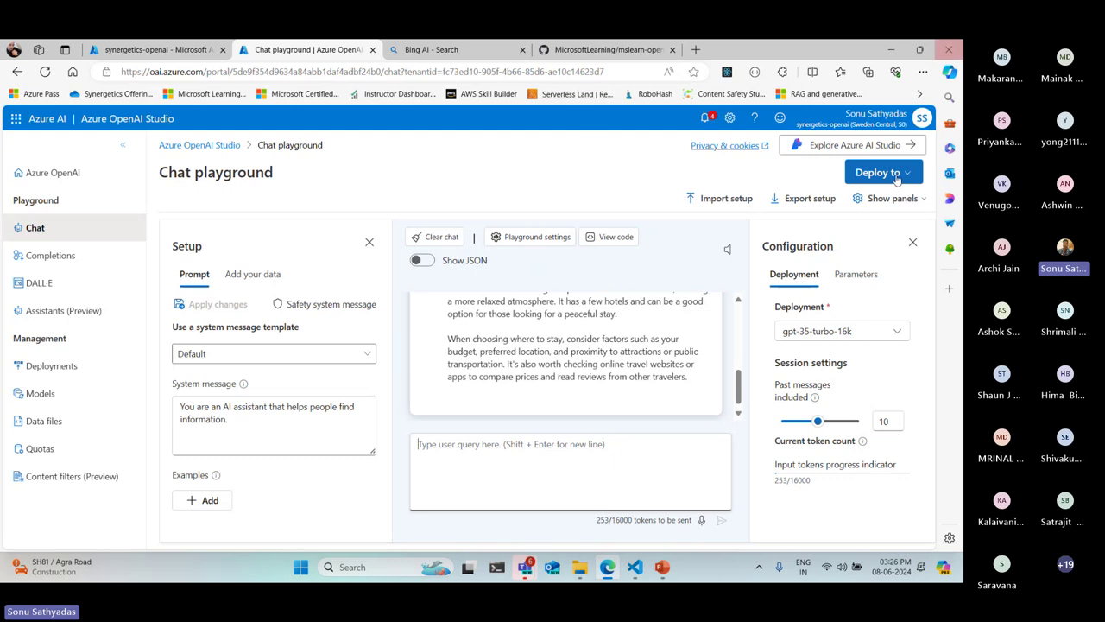
Read through the assistant's whole reply about places to stay in New York.
scroll(541, 369, up, 2)
scroll(541, 368, up, 2)
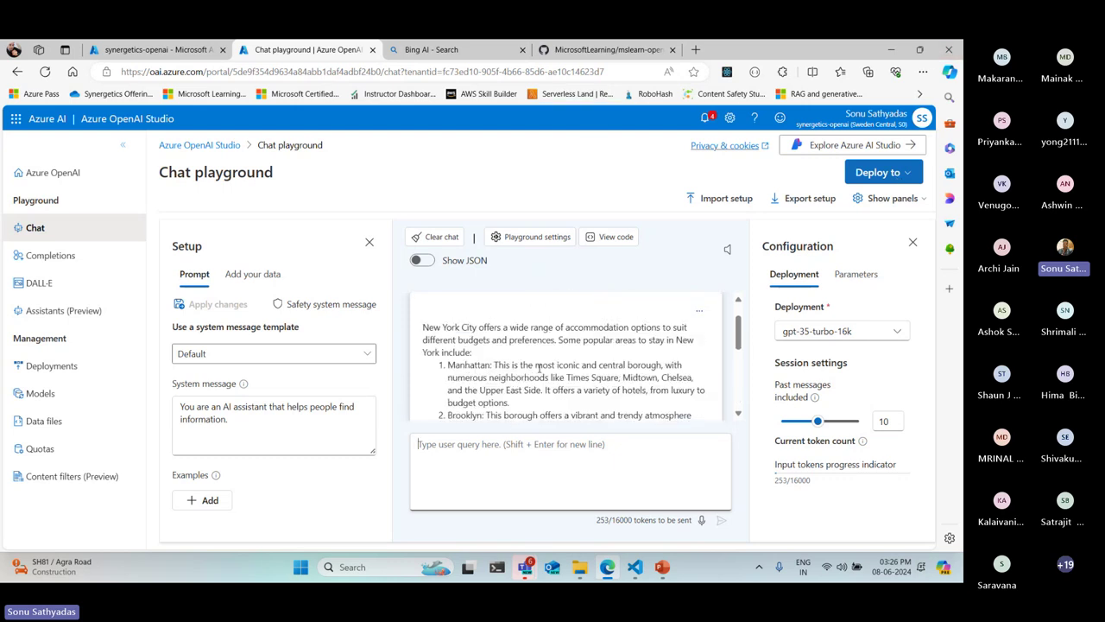
scroll(539, 368, down, 3)
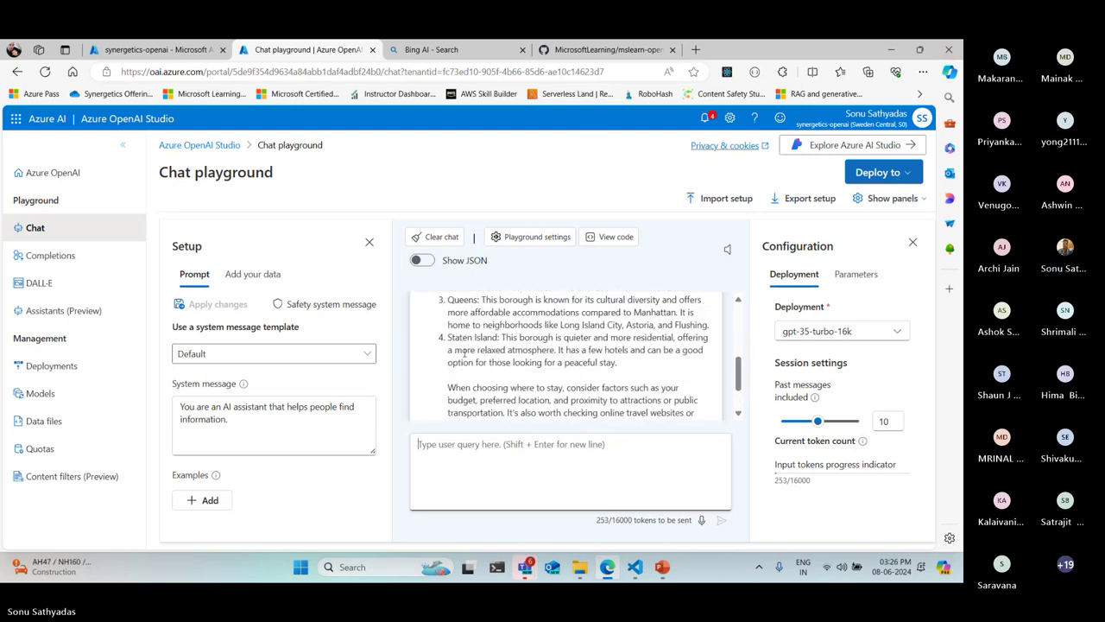
scroll(464, 354, up, 3)
scroll(466, 356, up, 2)
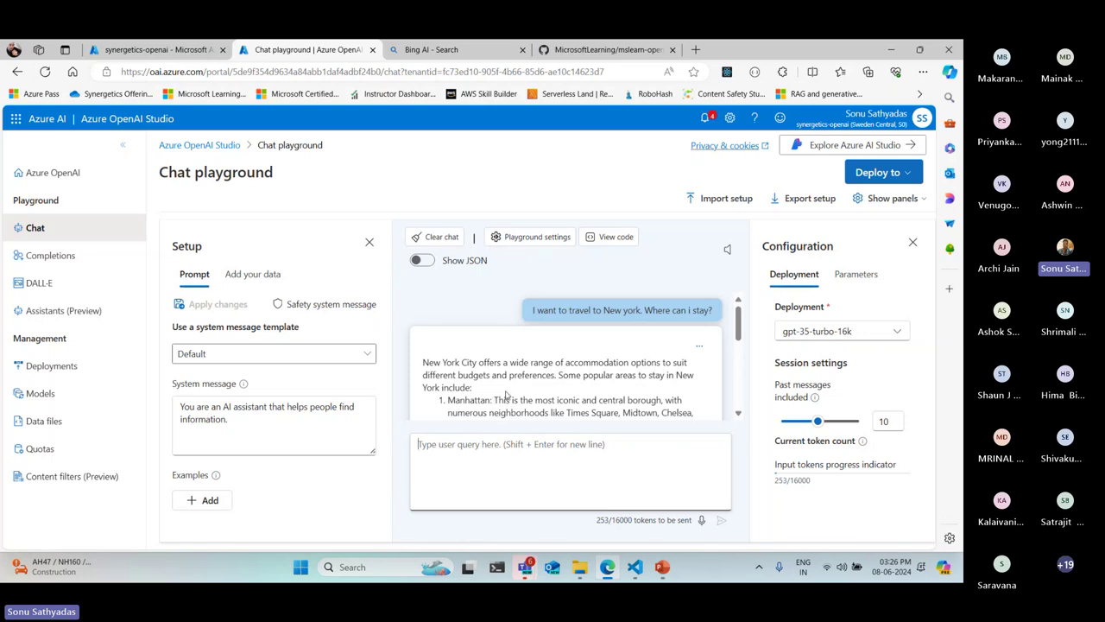
scroll(508, 395, down, 1)
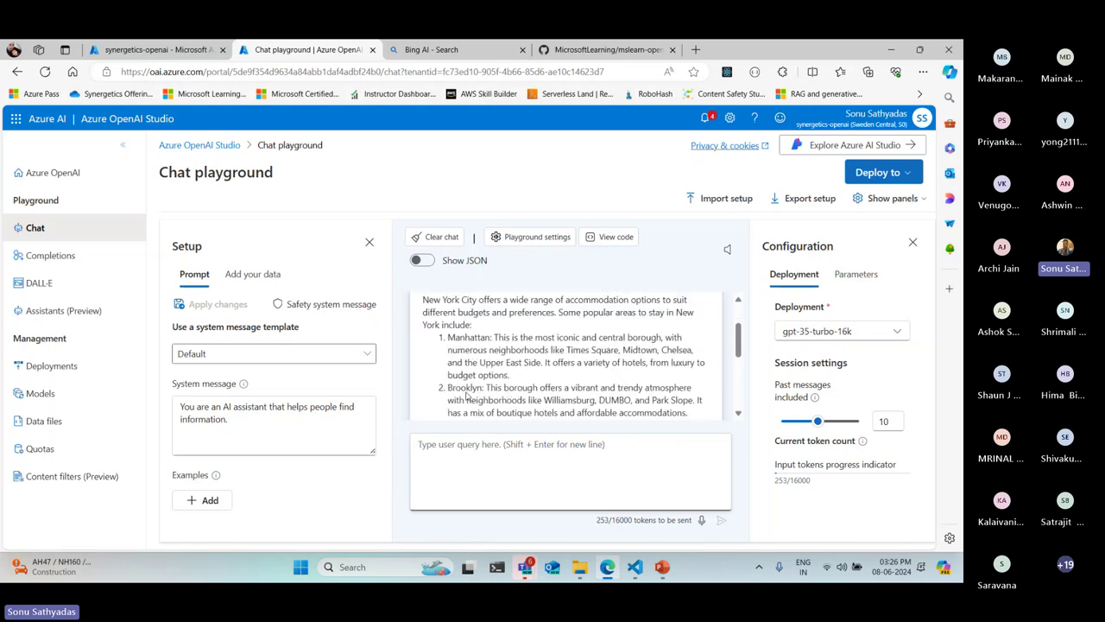
scroll(522, 386, down, 1)
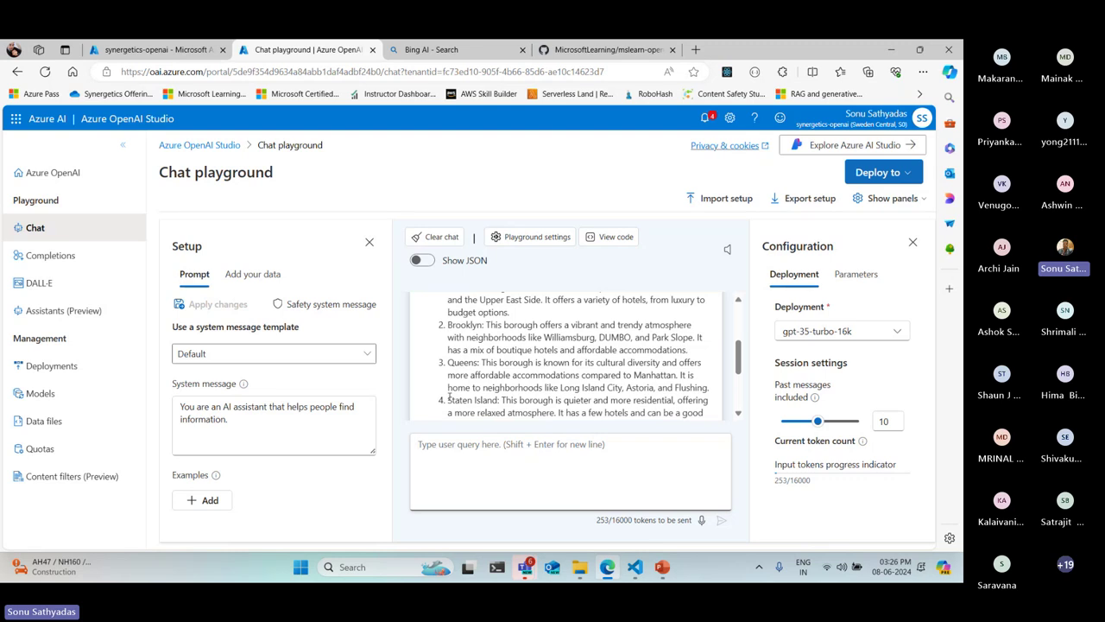
scroll(493, 404, down, 2)
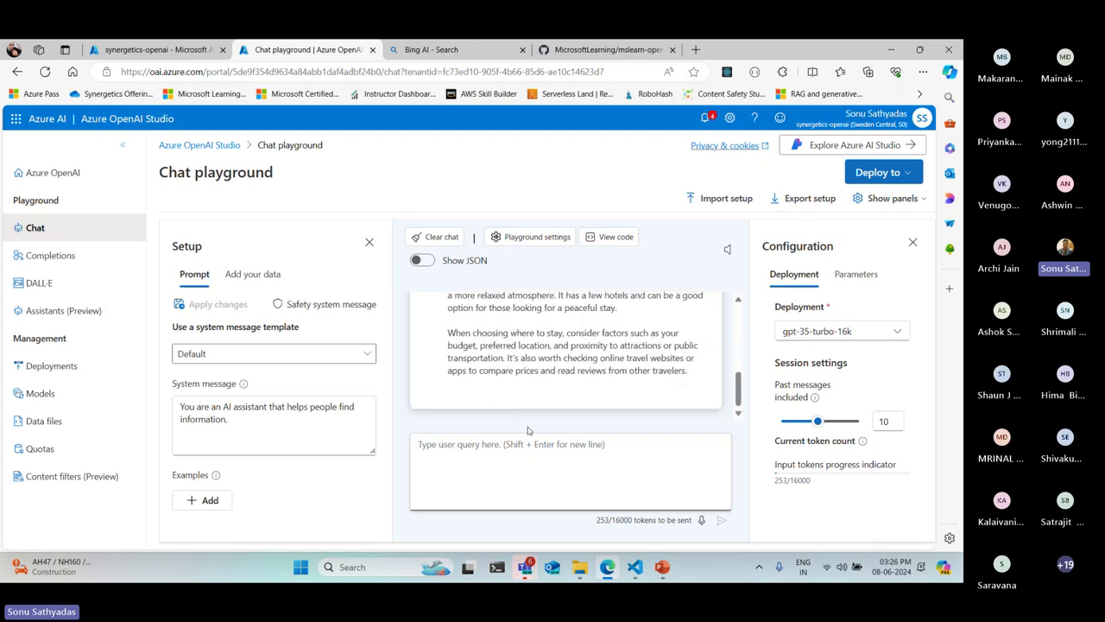
Reopen the New York Brochure PDF from the data folder, examine its New York Hotels entries for comparison, and minimize the browser.
mouse_move(580, 567)
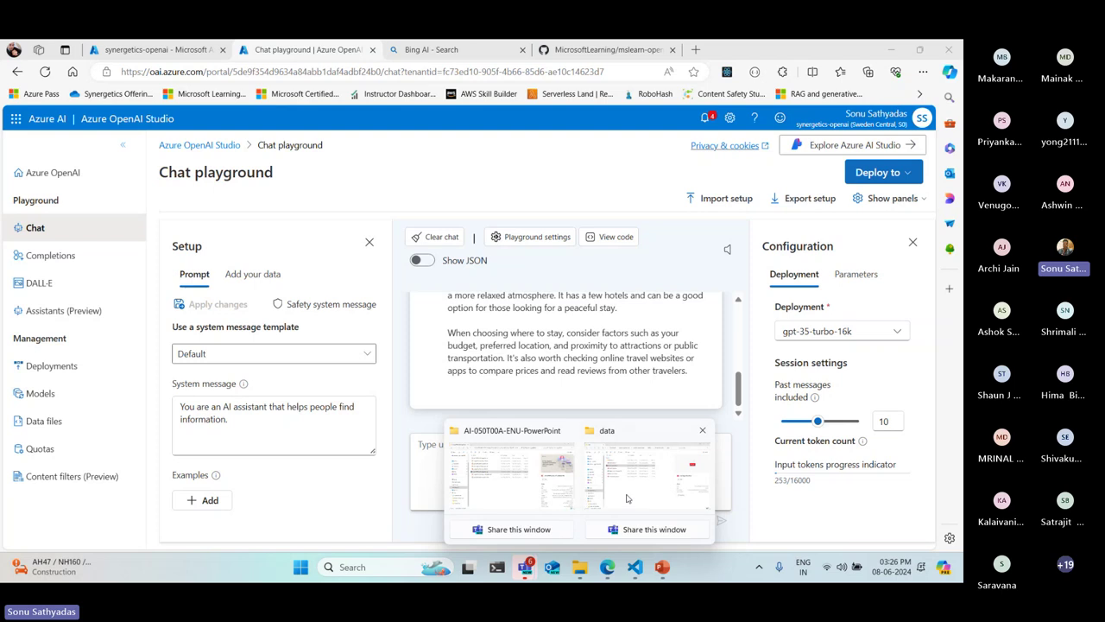
click(627, 495)
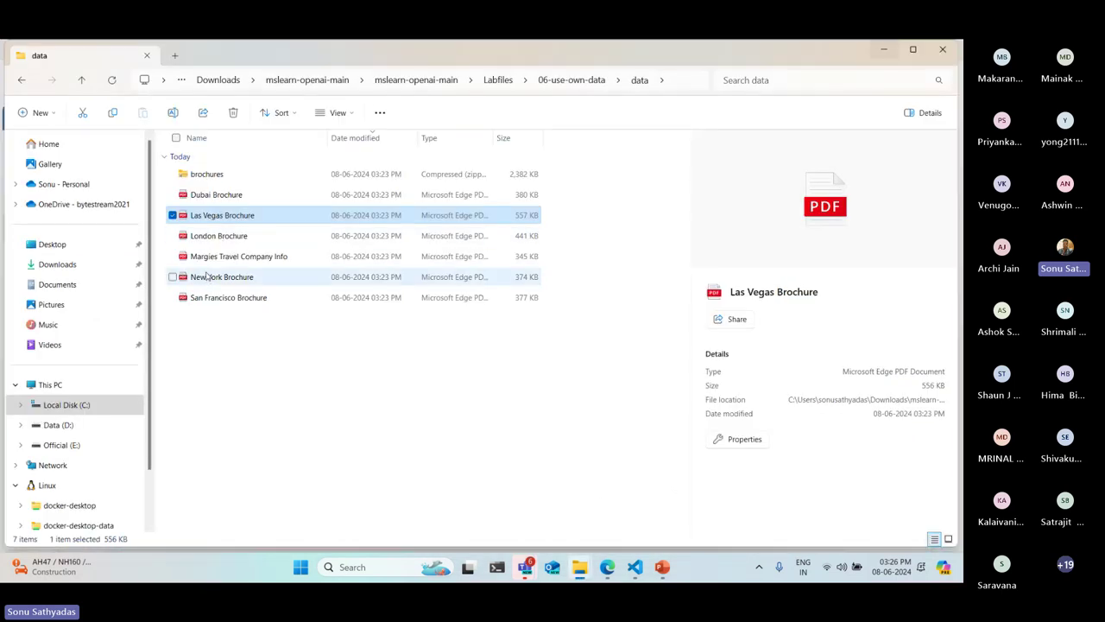
click(208, 277)
double_click(208, 278)
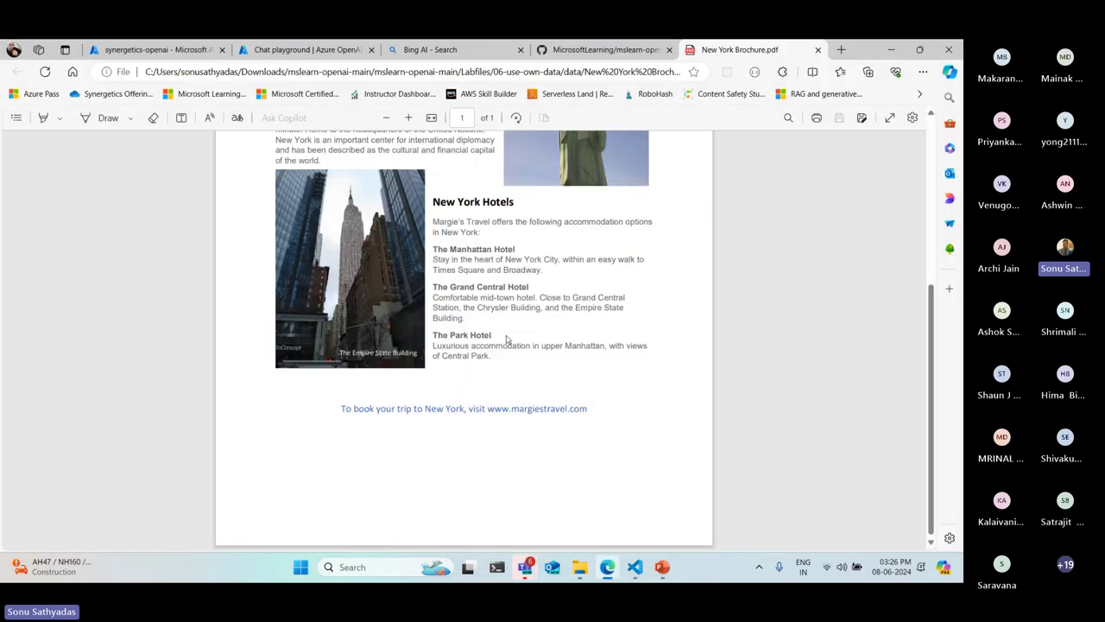
drag(438, 248, 541, 269)
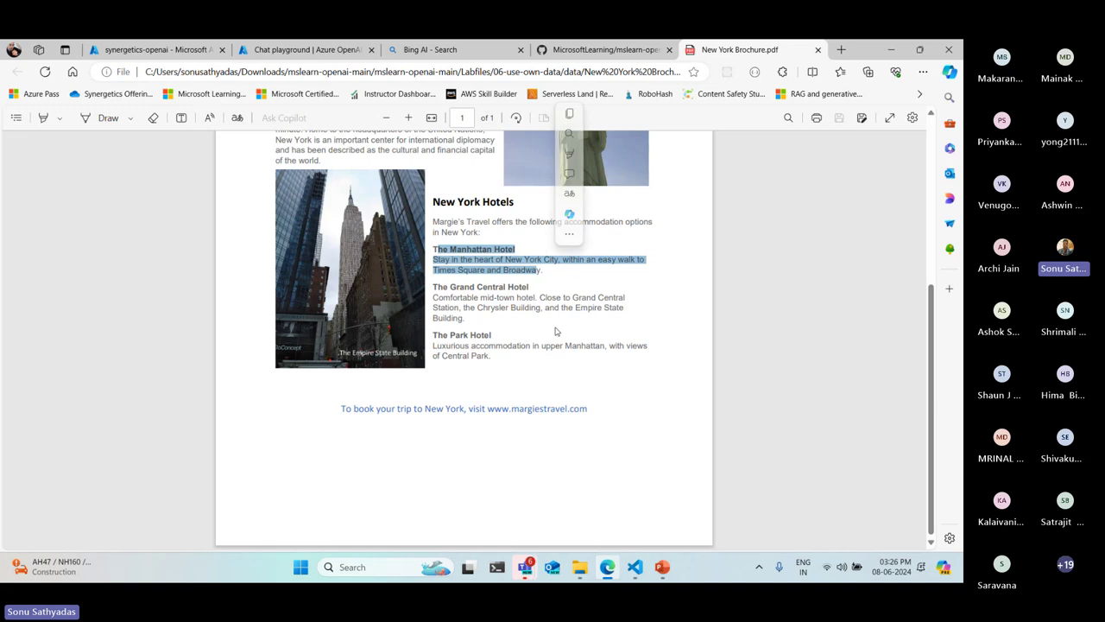
double_click(455, 287)
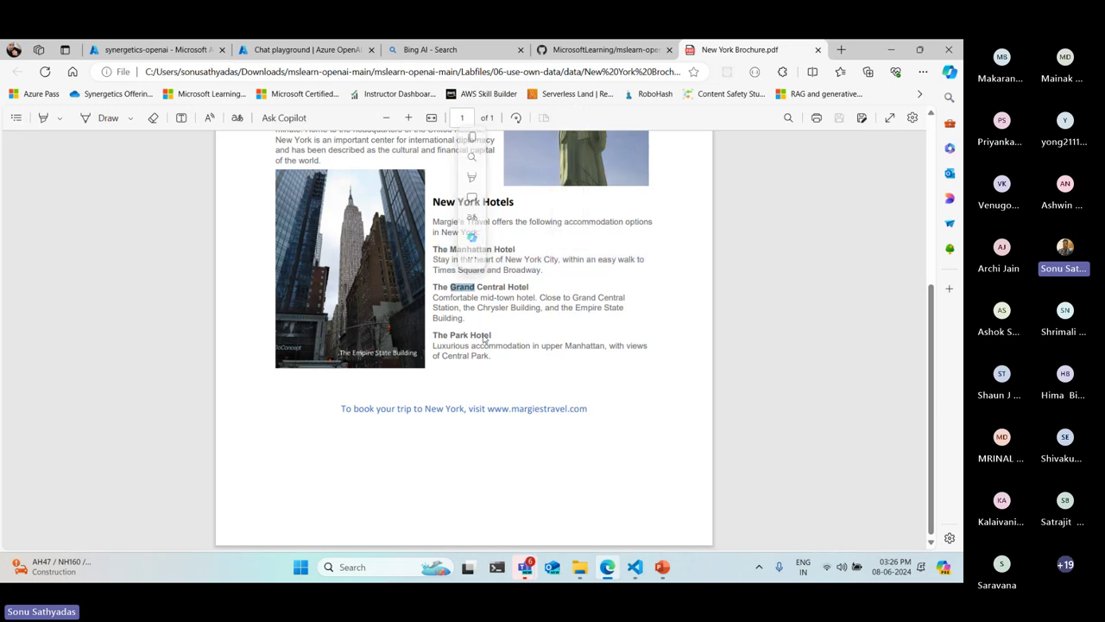
click(891, 49)
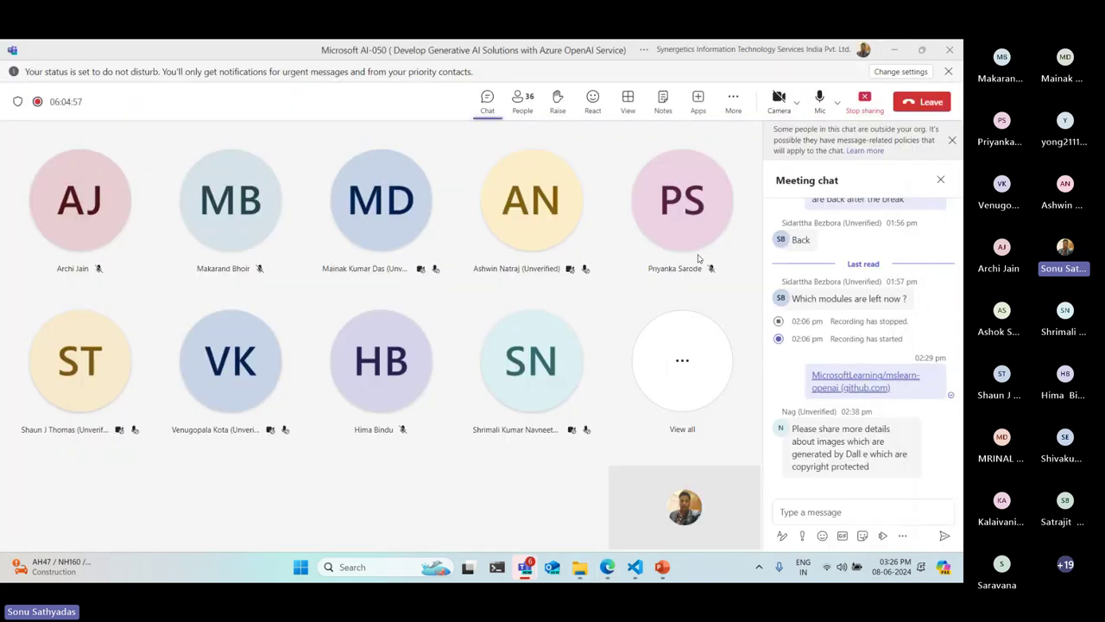
Minimize the meeting window, return to the Chat playground and reread the assistant's New York accommodation reply from its beginning.
click(898, 50)
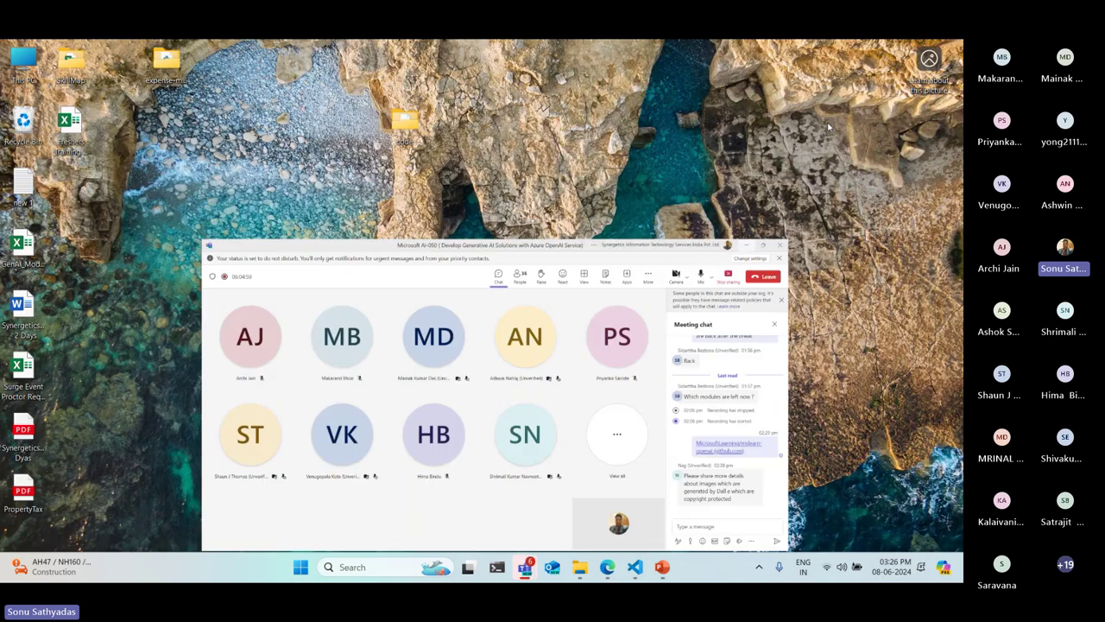
key(alt+Tab)
click(302, 52)
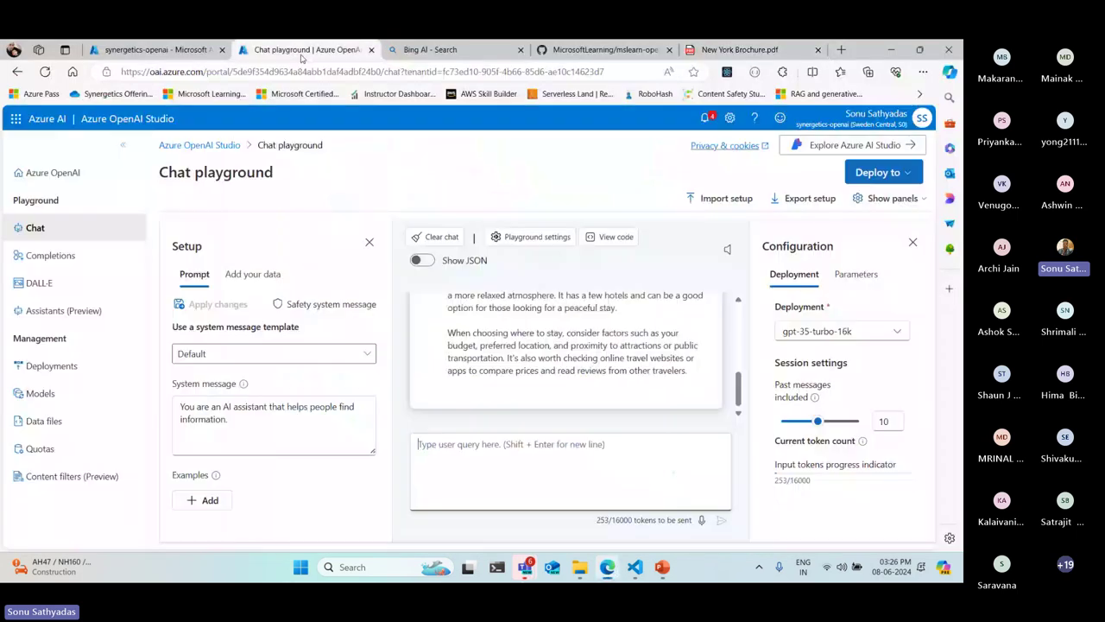
scroll(503, 332, up, 2)
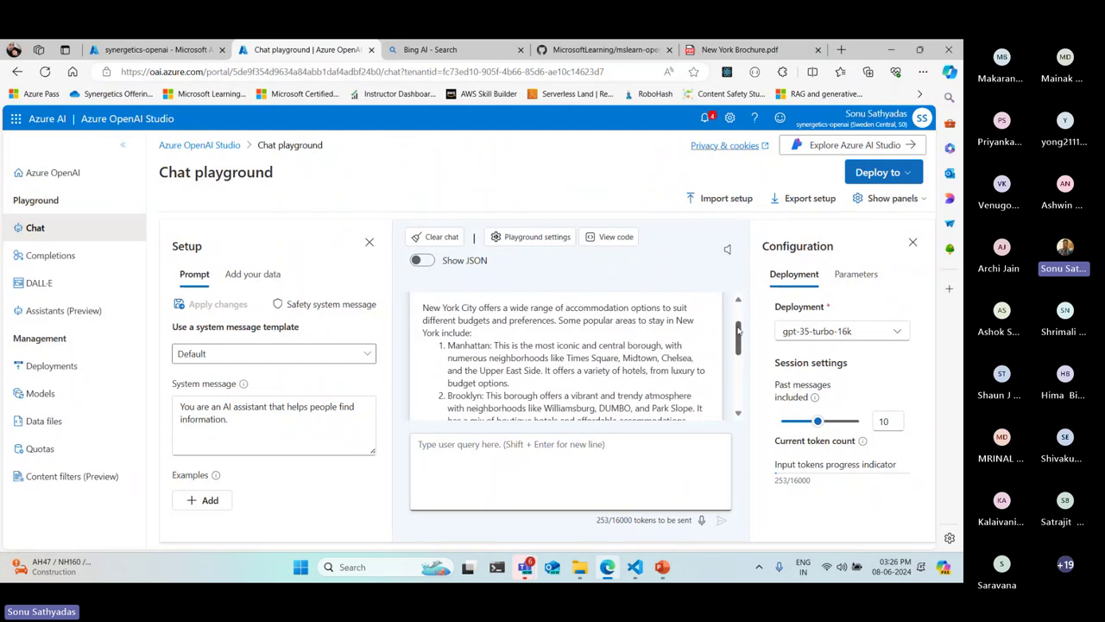
mouse_move(738, 330)
mouse_down()
mouse_move(738, 366)
mouse_move(729, 319)
mouse_up()
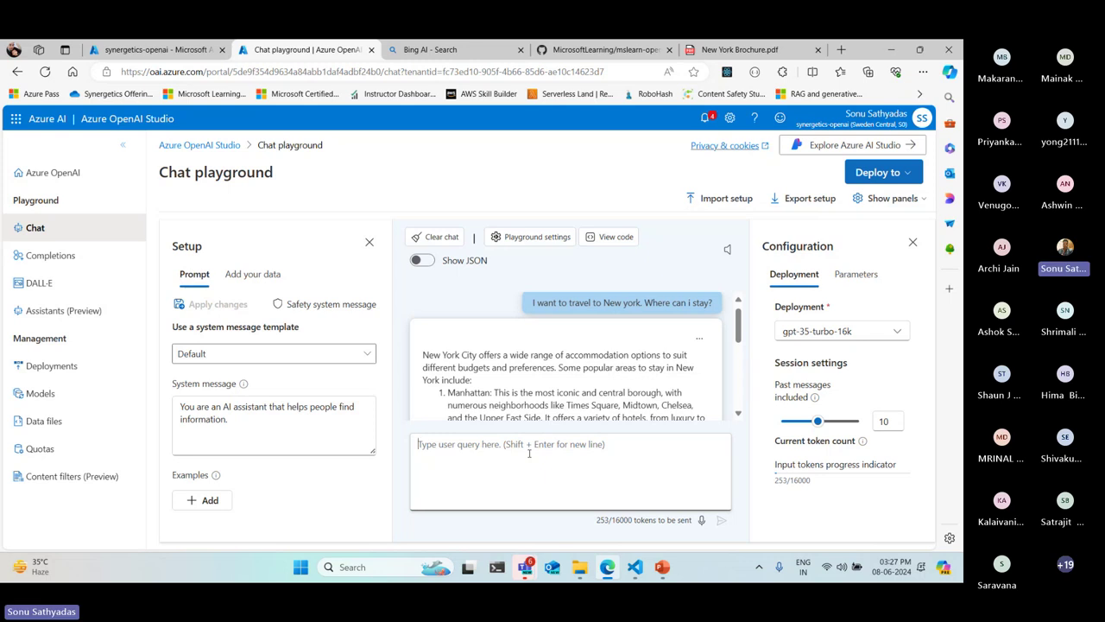
Review the three hotel entries under New York Hotels in the brochure, close the PDF and return to the Chat playground.
click(740, 49)
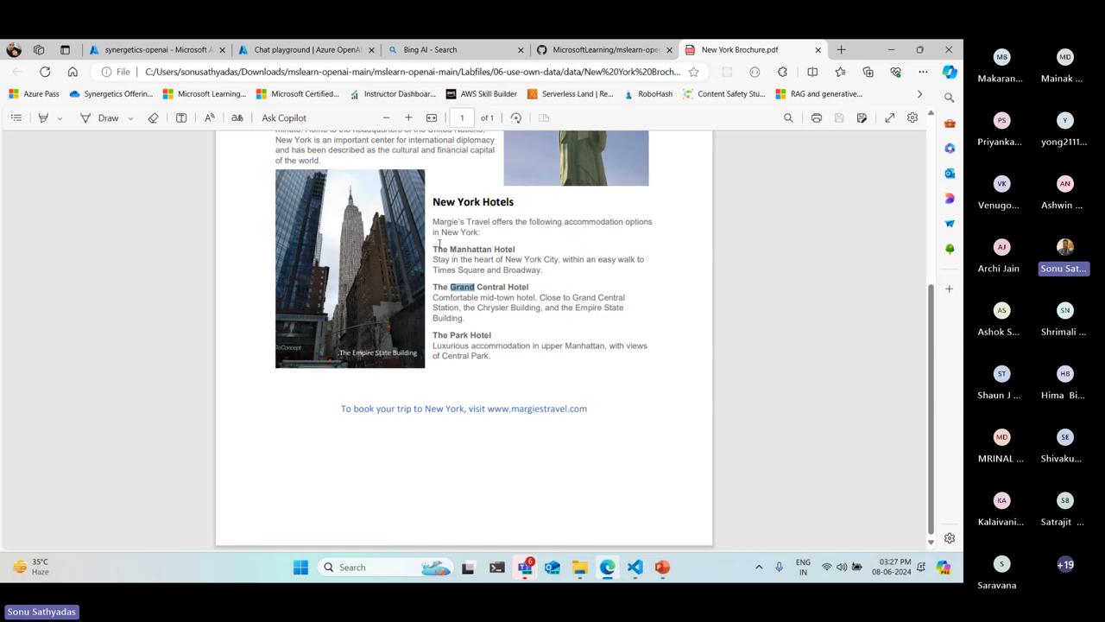
drag(433, 245, 605, 366)
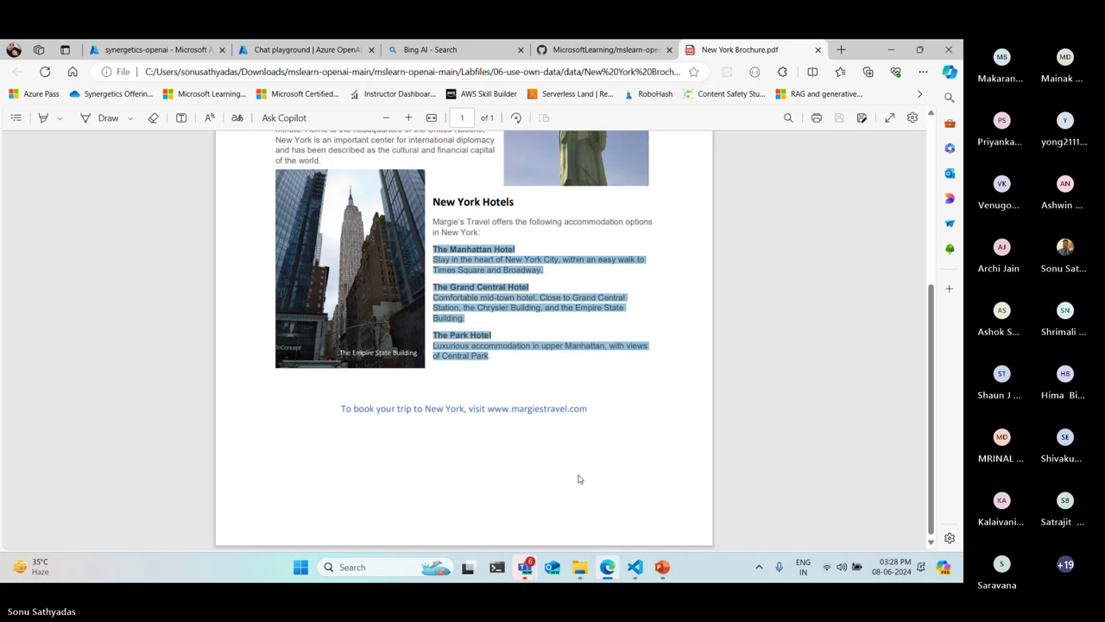
click(818, 50)
click(318, 50)
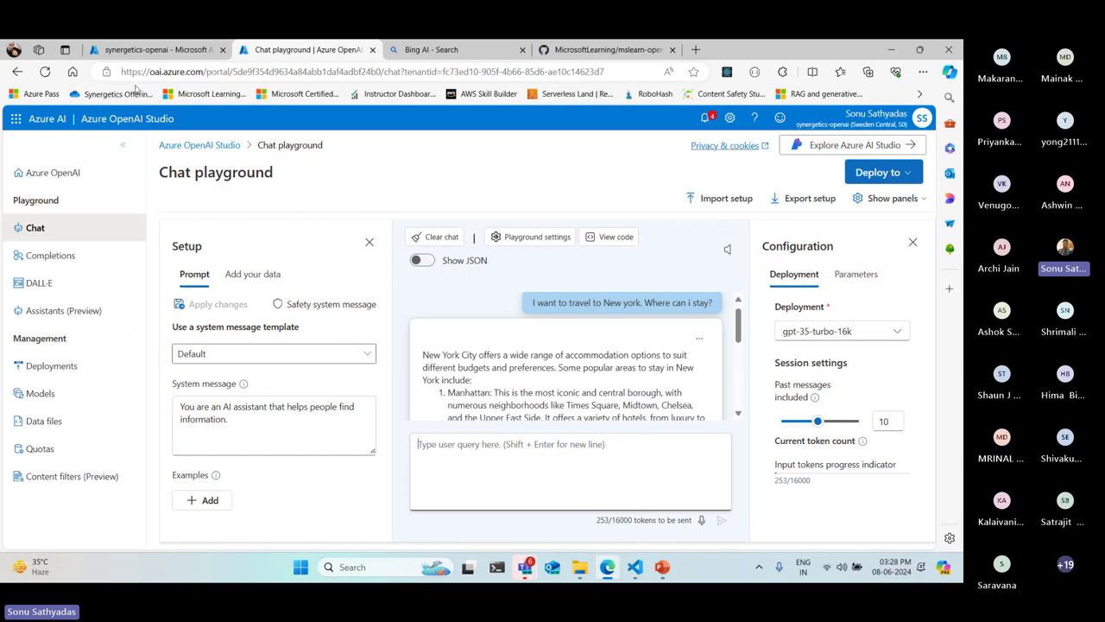
Open the containers of the sonustorageaccount storage account in the Azure portal.
click(151, 49)
click(35, 145)
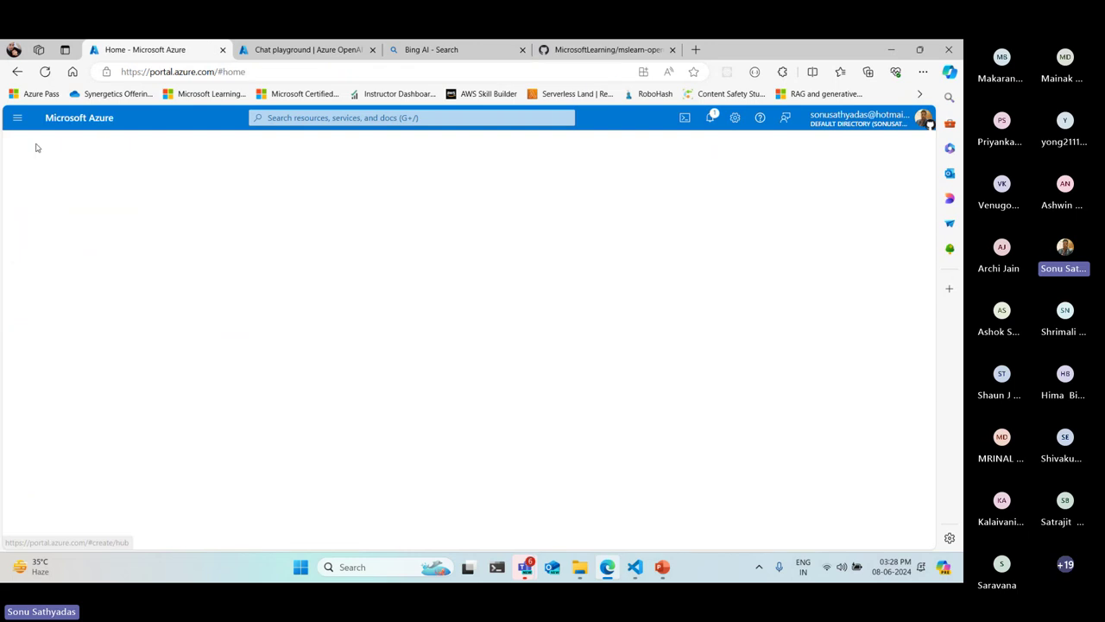
click(346, 207)
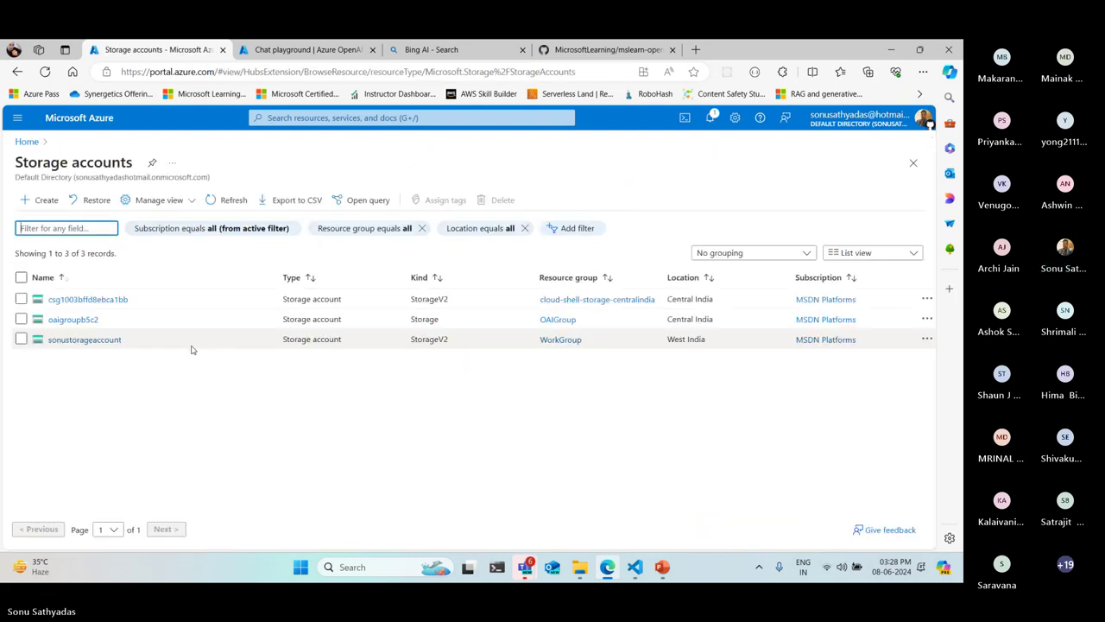
click(86, 339)
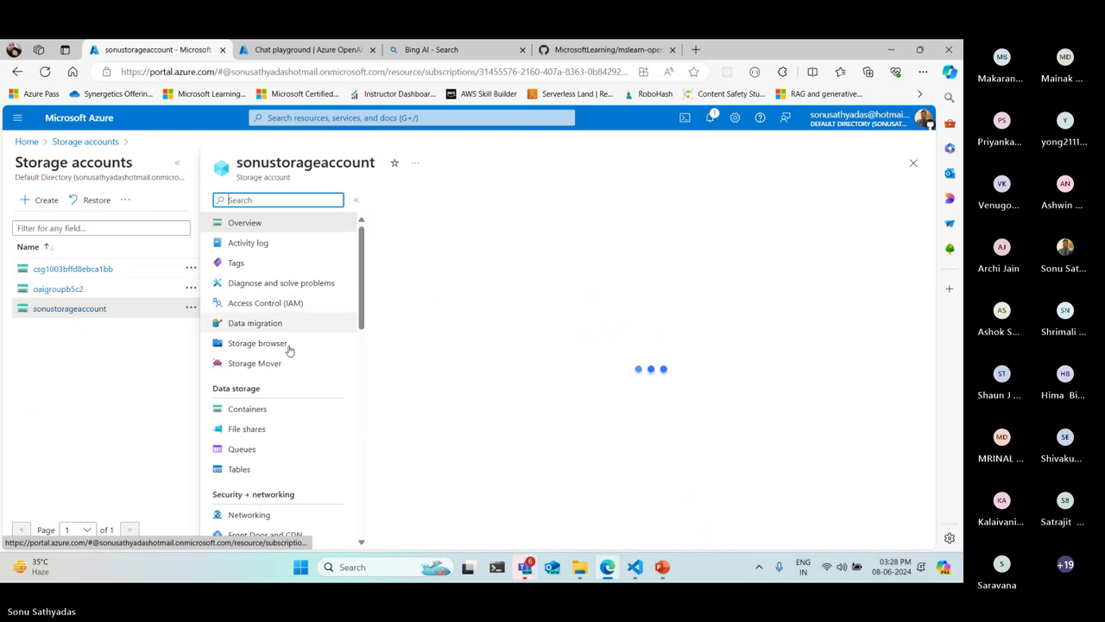
click(248, 428)
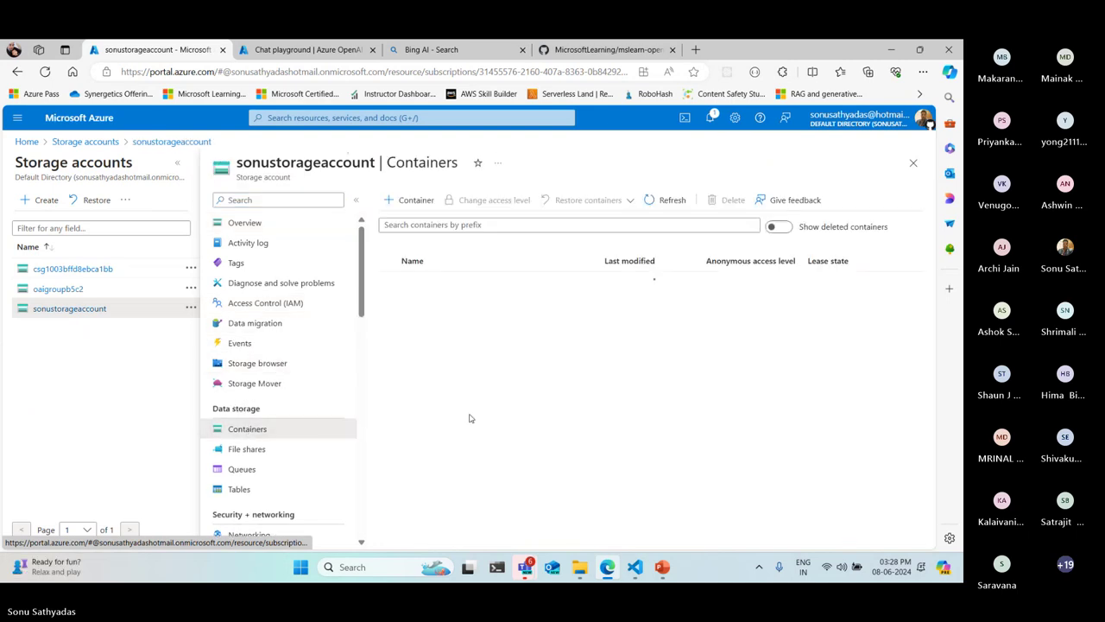
Examine the contents of the existing documents and docs containers, returning to the container list.
click(414, 384)
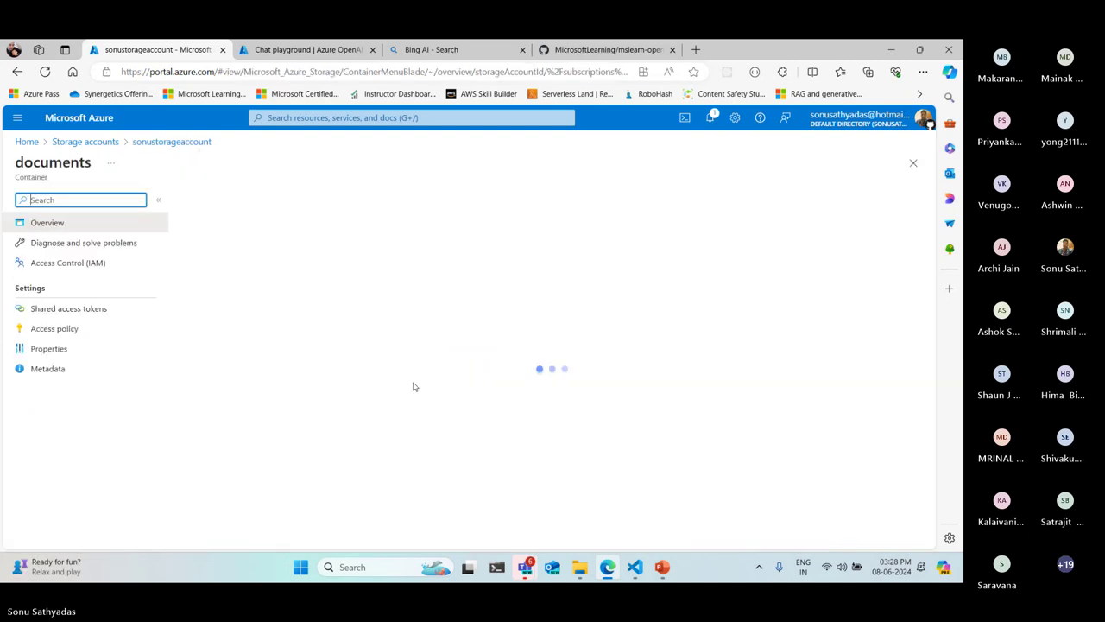
scroll(432, 385, down, 1)
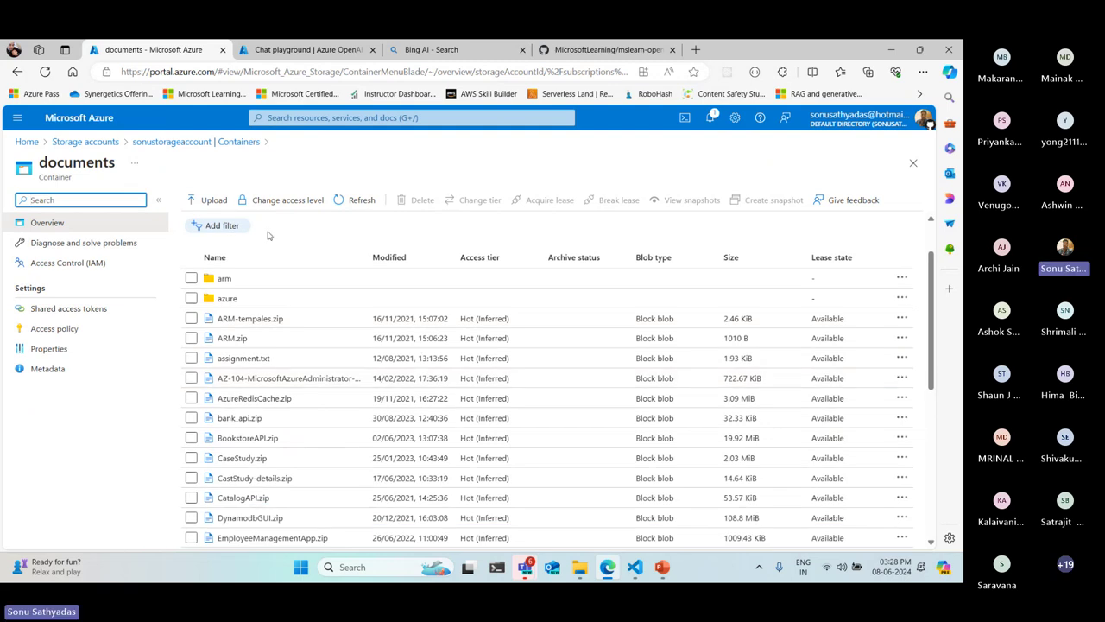
click(913, 162)
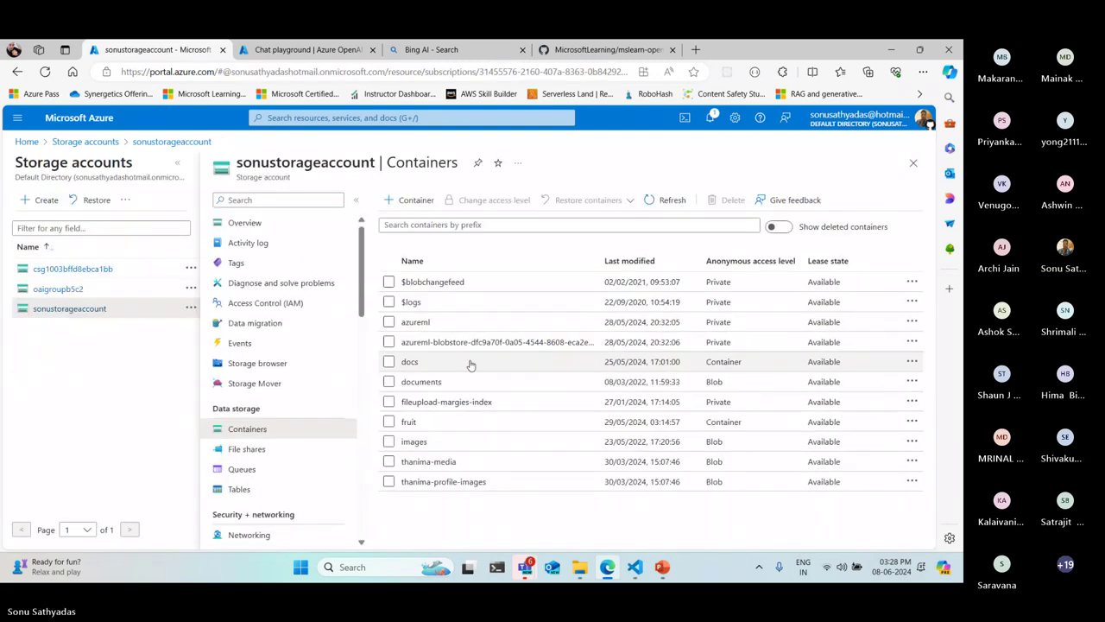
click(411, 362)
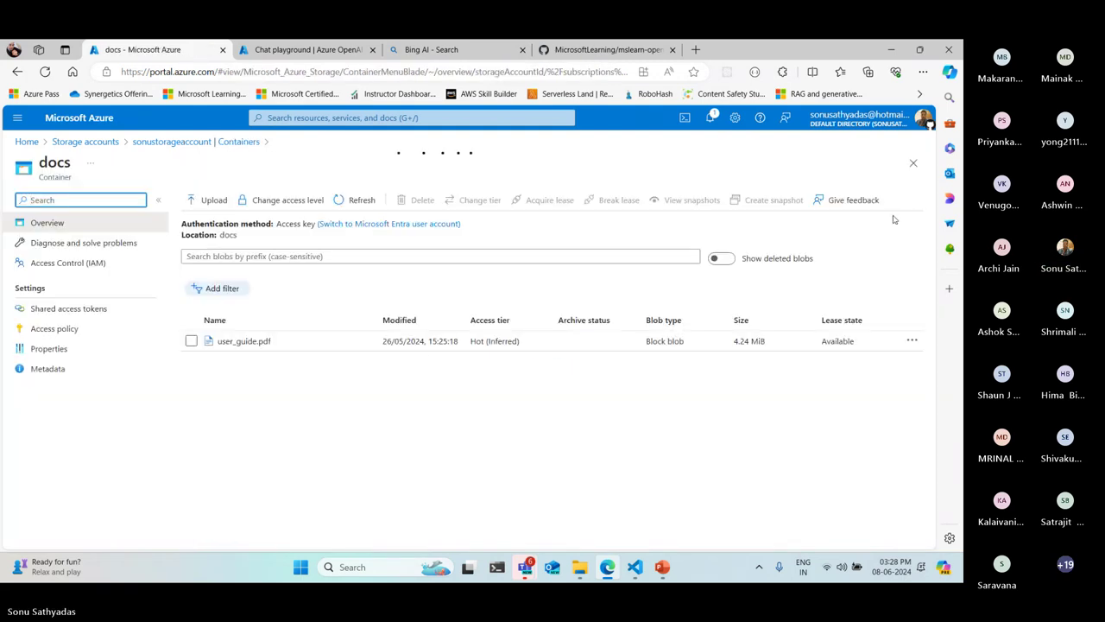
click(913, 162)
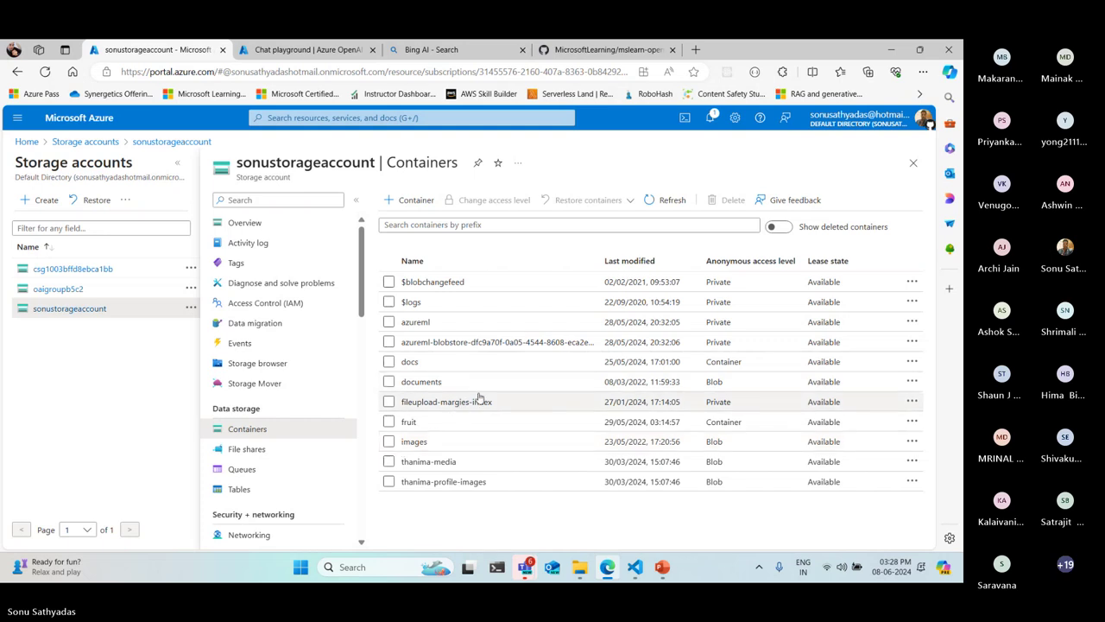
Create a container named margies-data with the anonymous access level set to Container.
click(413, 200)
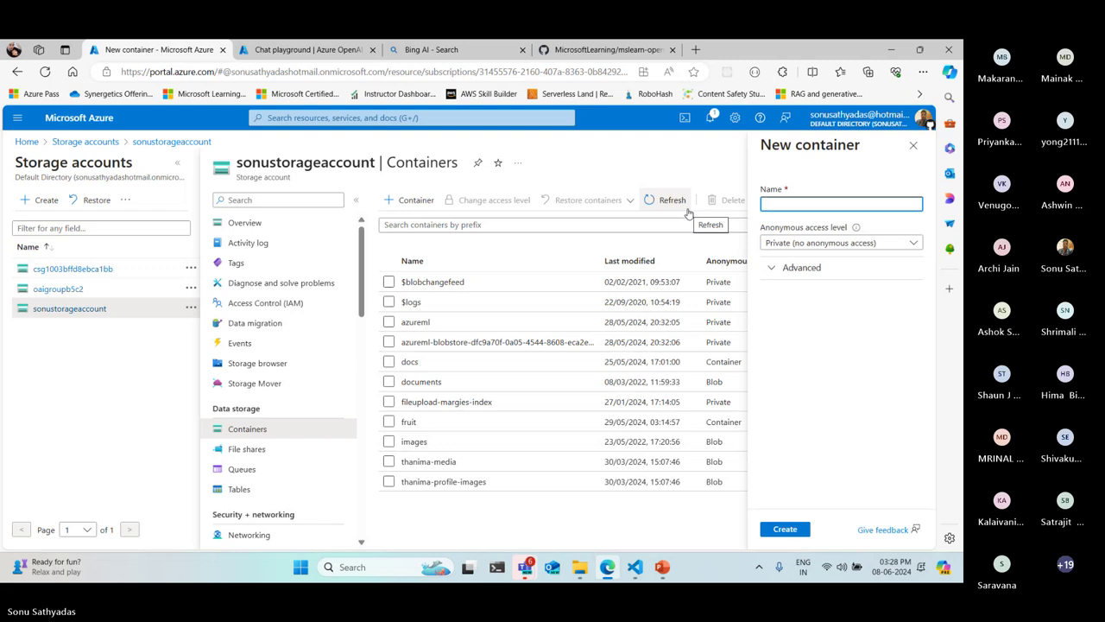
text(margies-data)
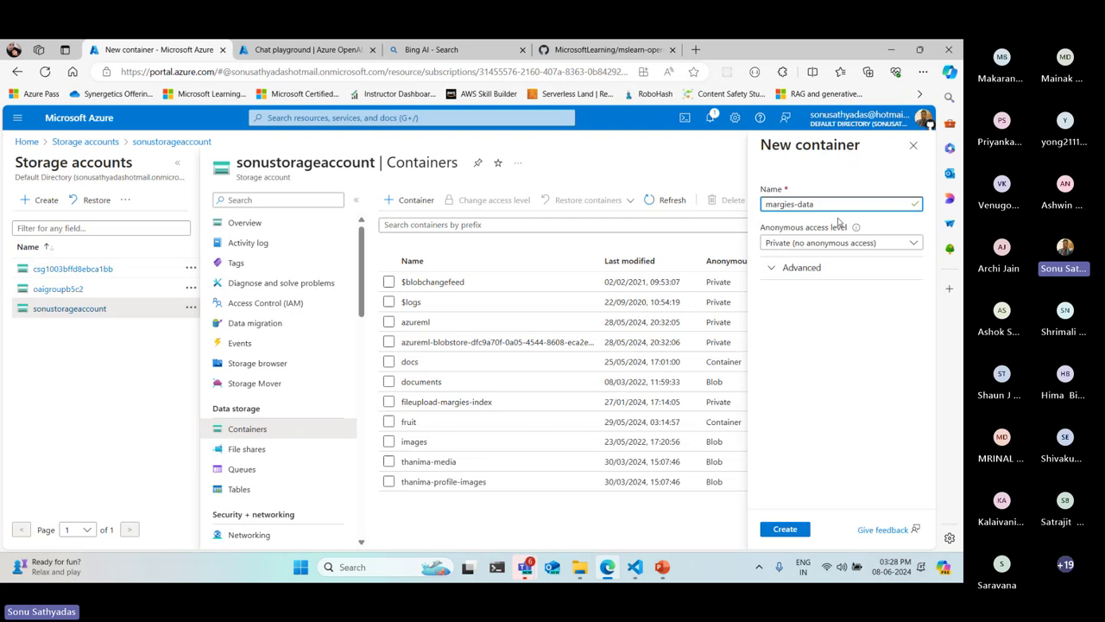
click(834, 243)
click(751, 300)
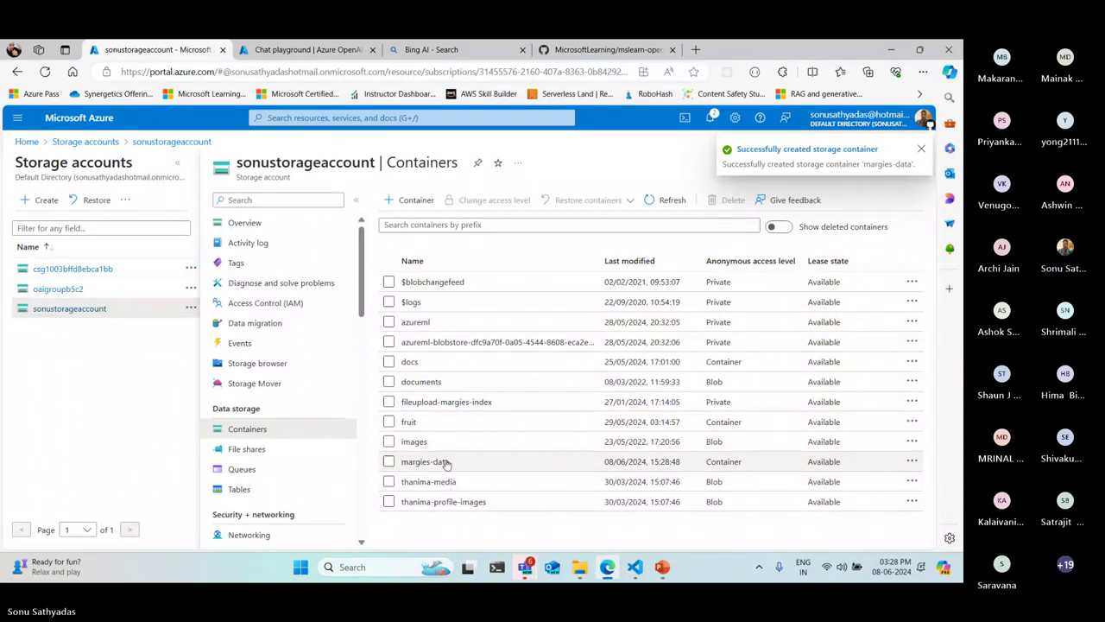
Upload the five city brochure PDFs and Margies Travel Company Info from Labfiles/06-use-own-data/data to the margies-data container.
click(438, 461)
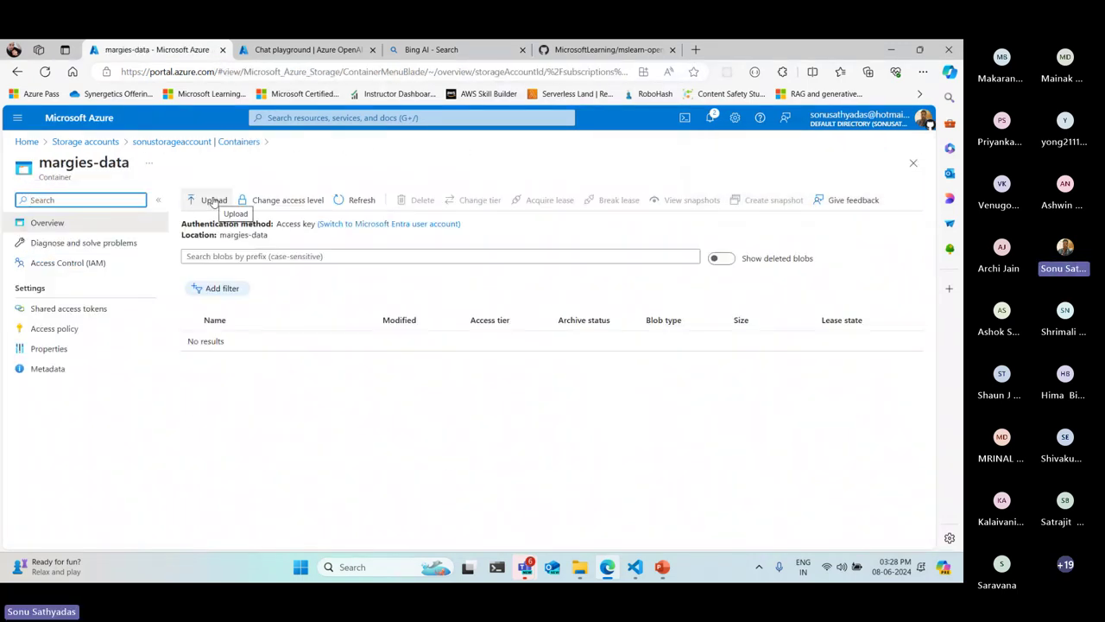
click(214, 200)
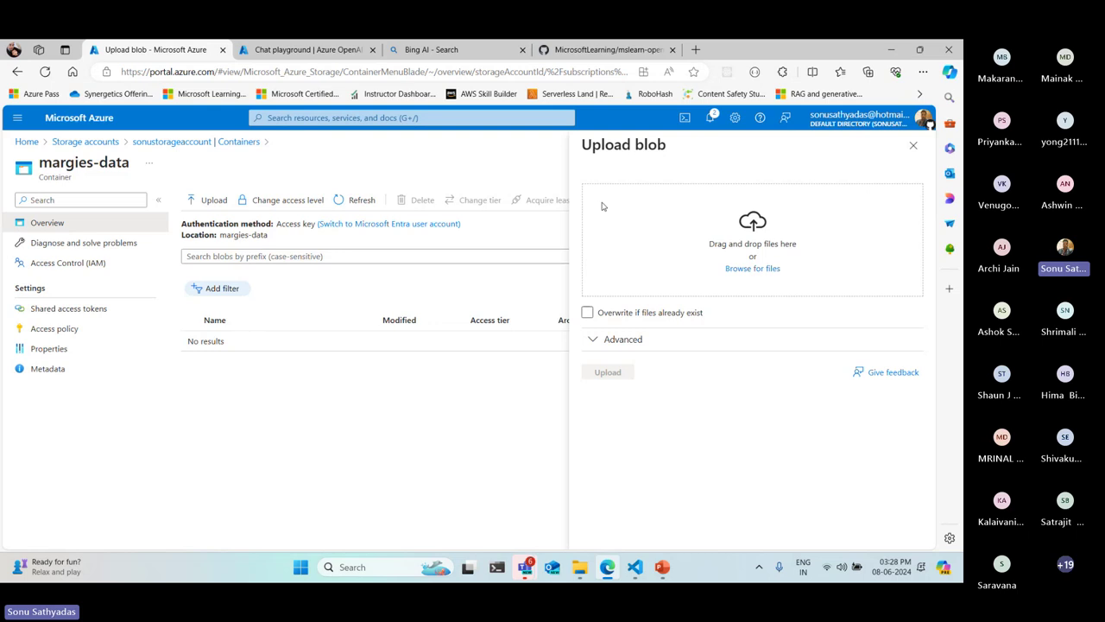
click(752, 267)
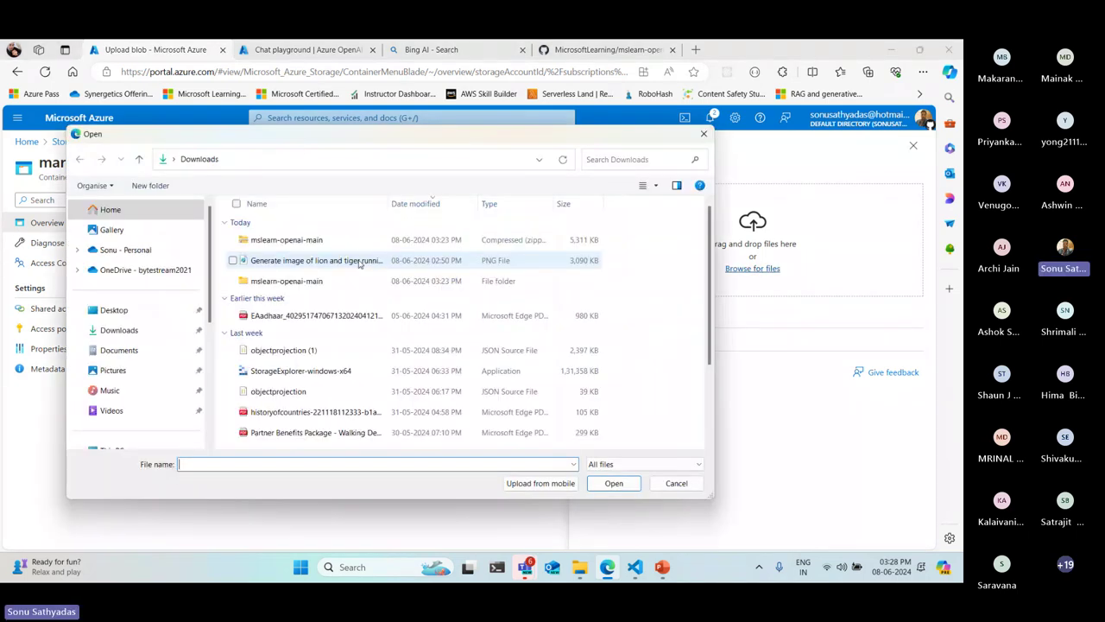
double_click(285, 281)
double_click(285, 241)
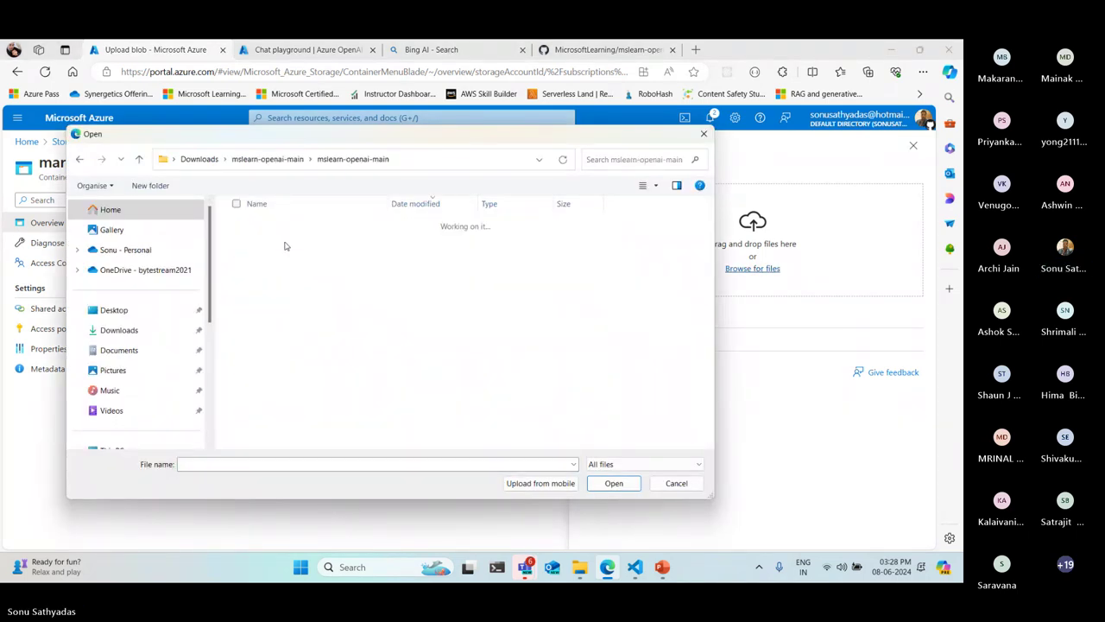
double_click(267, 369)
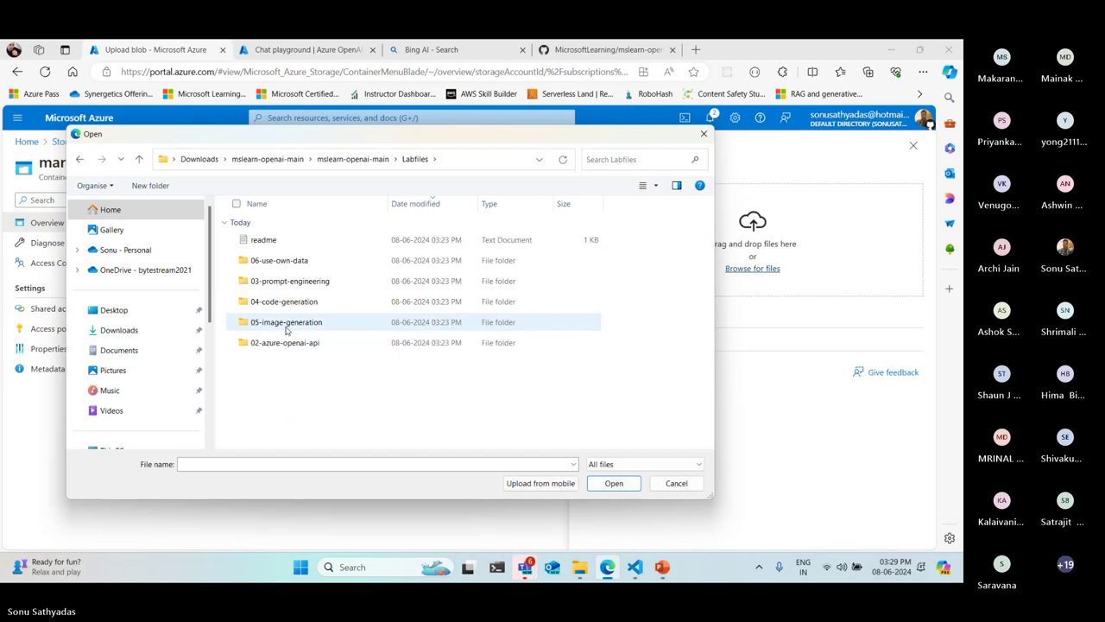
double_click(274, 258)
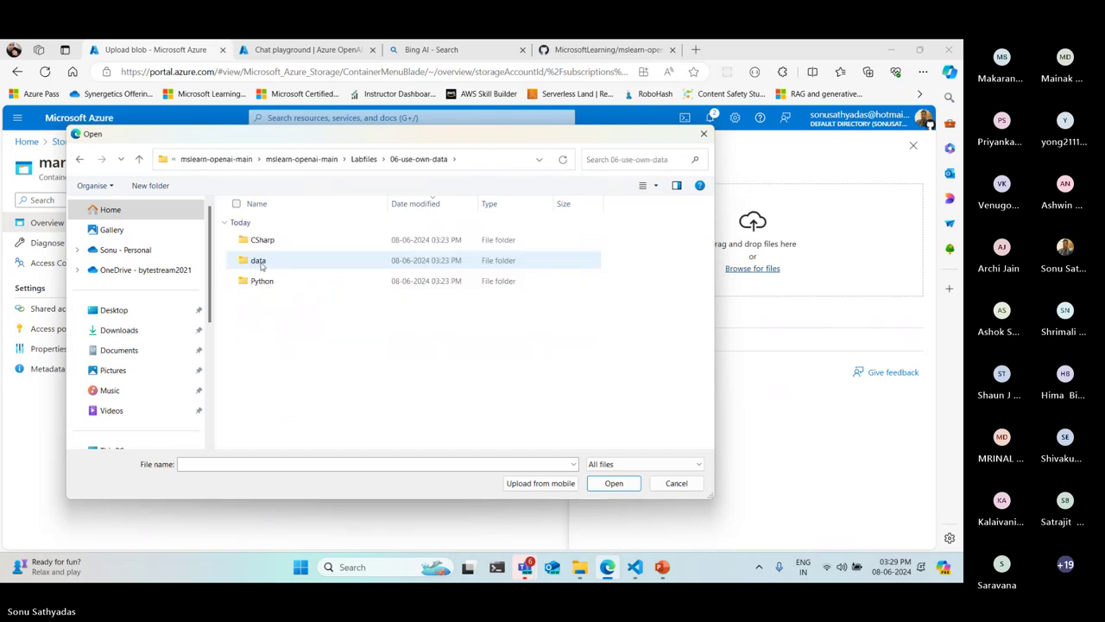
double_click(261, 266)
drag(332, 386, 280, 258)
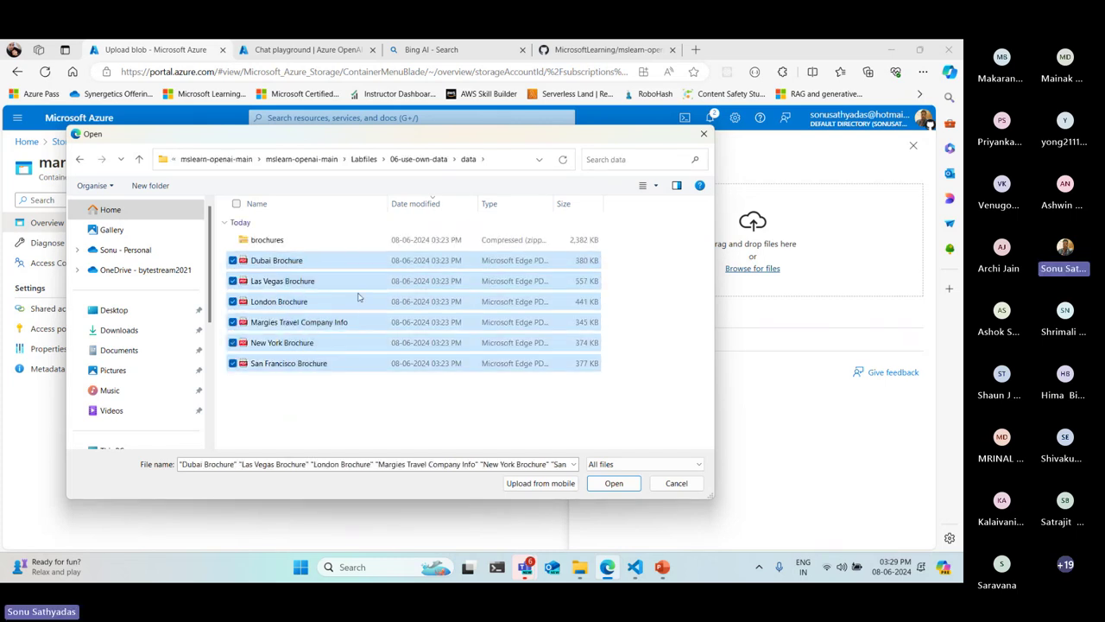
click(600, 485)
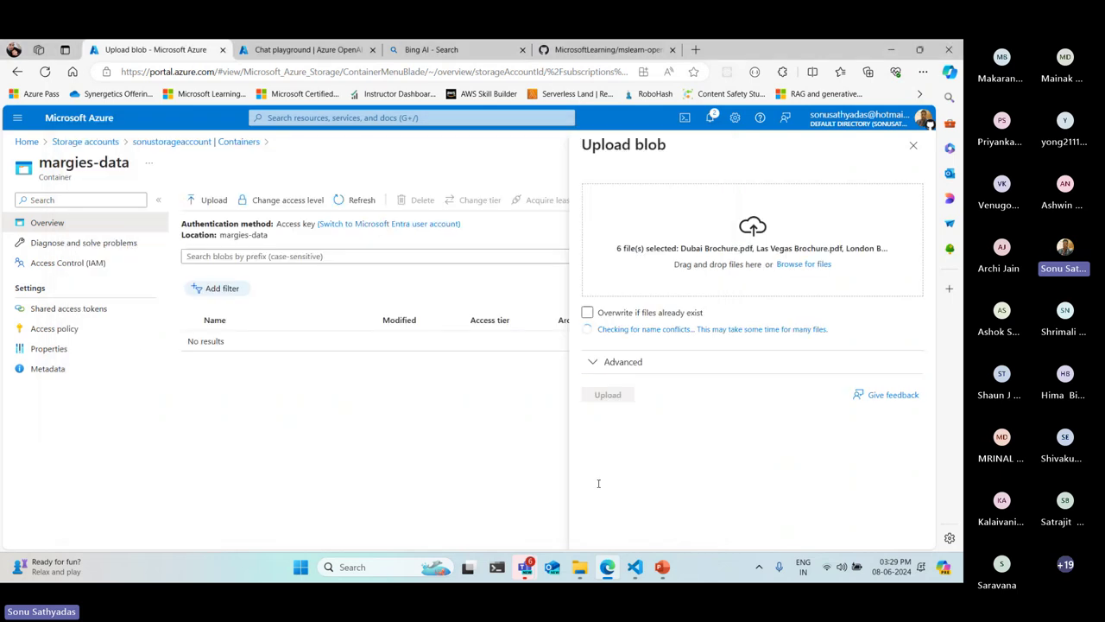
click(609, 394)
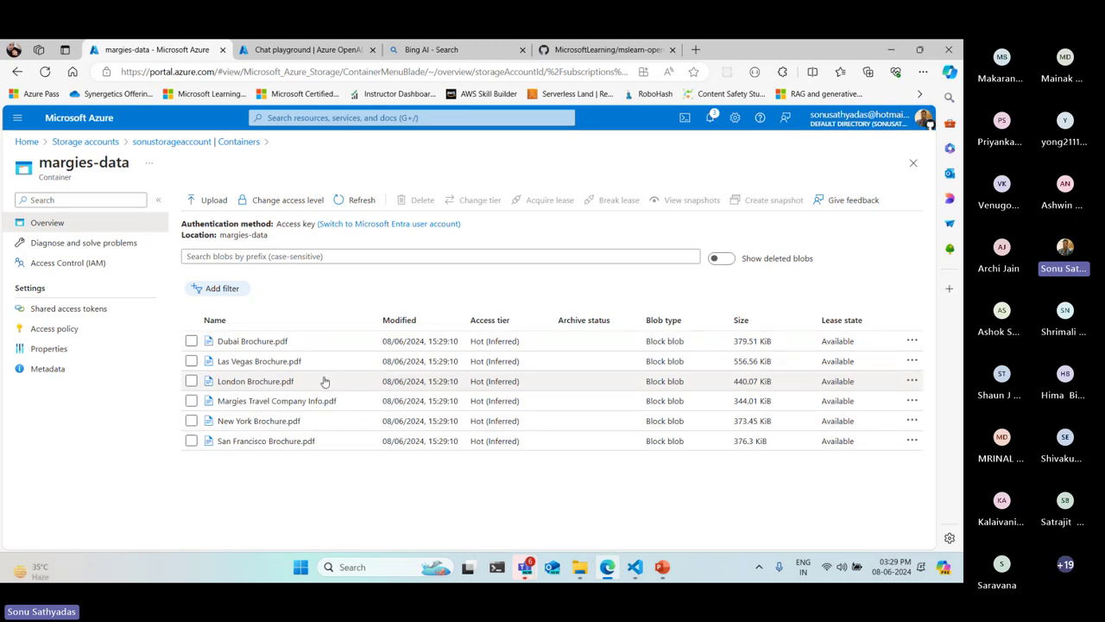
Clear the current chat history in the Chat playground.
click(290, 50)
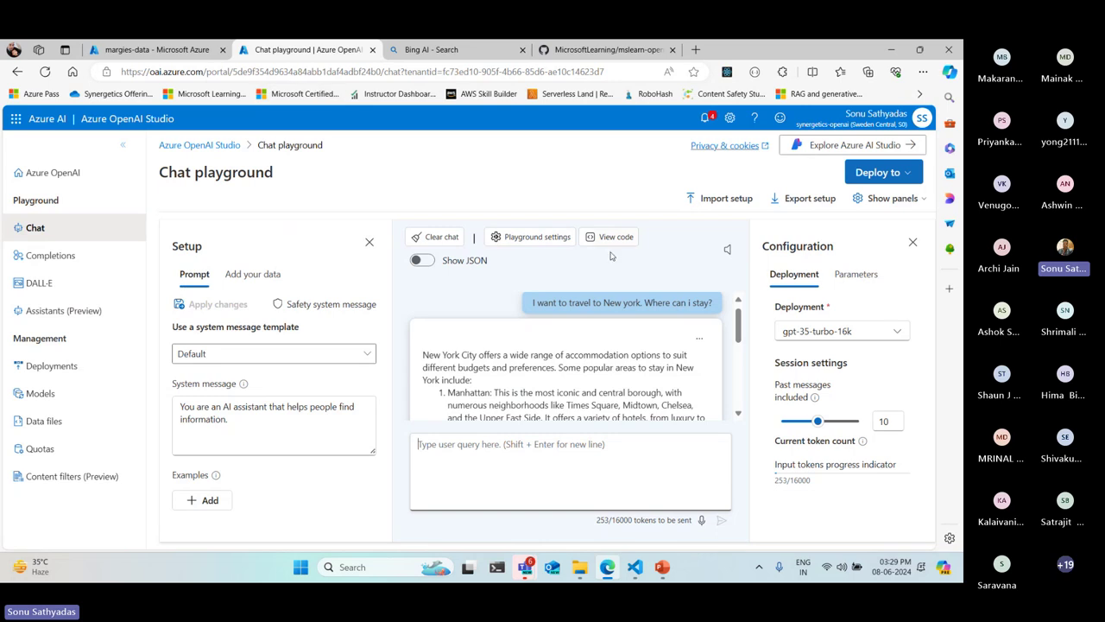
click(434, 236)
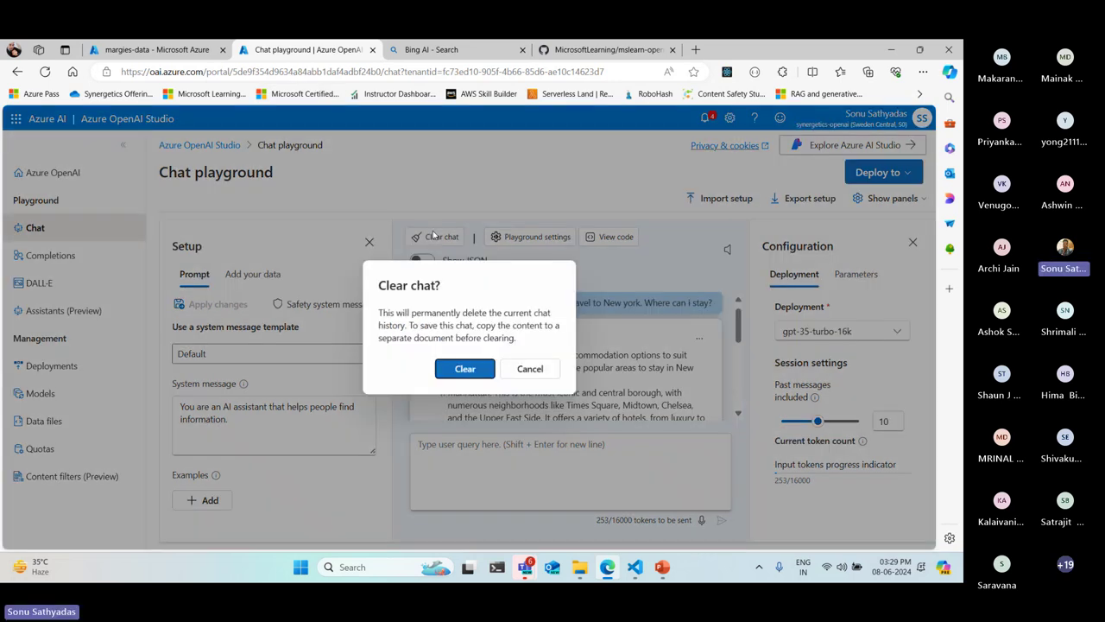
click(465, 368)
Start adding an Azure Blob Storage (preview) data source using the sonustorageaccount resource and the margies-data container.
click(242, 274)
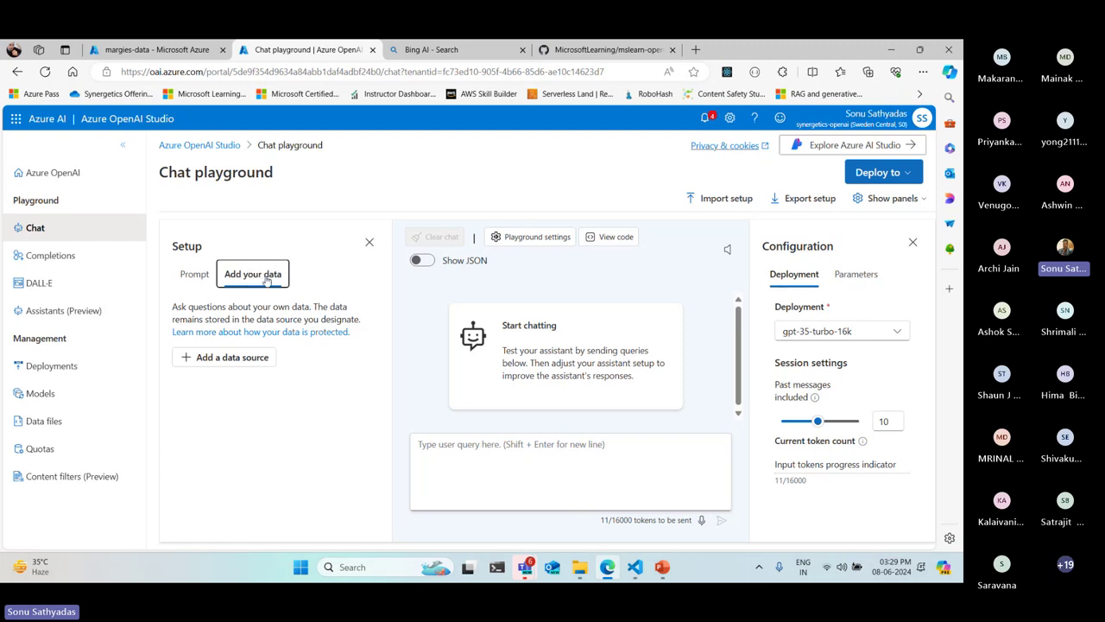
click(226, 359)
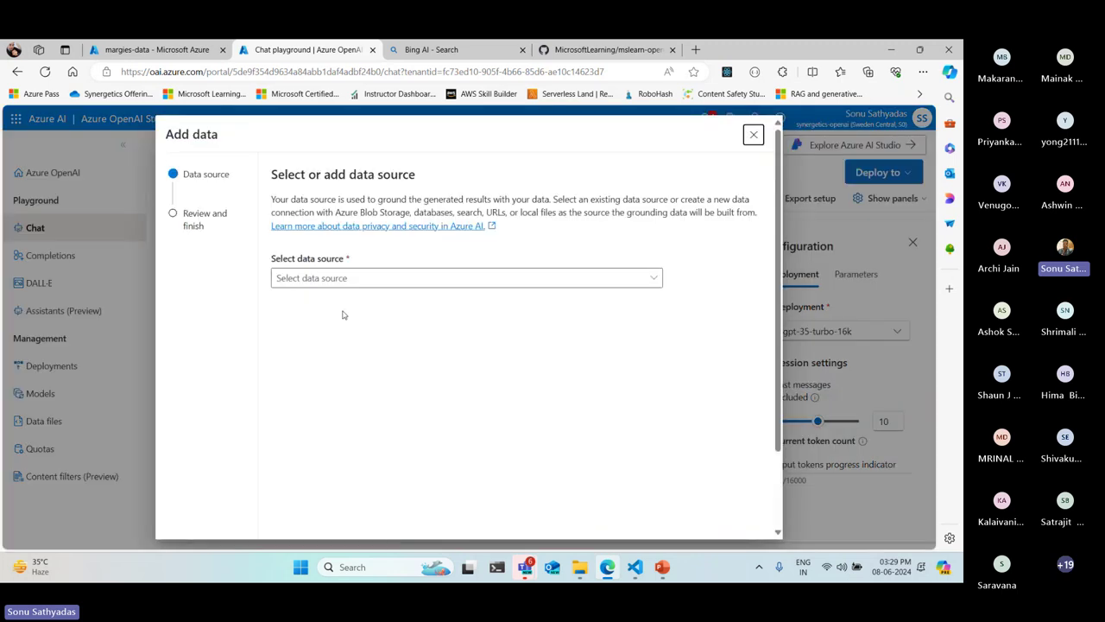
click(384, 278)
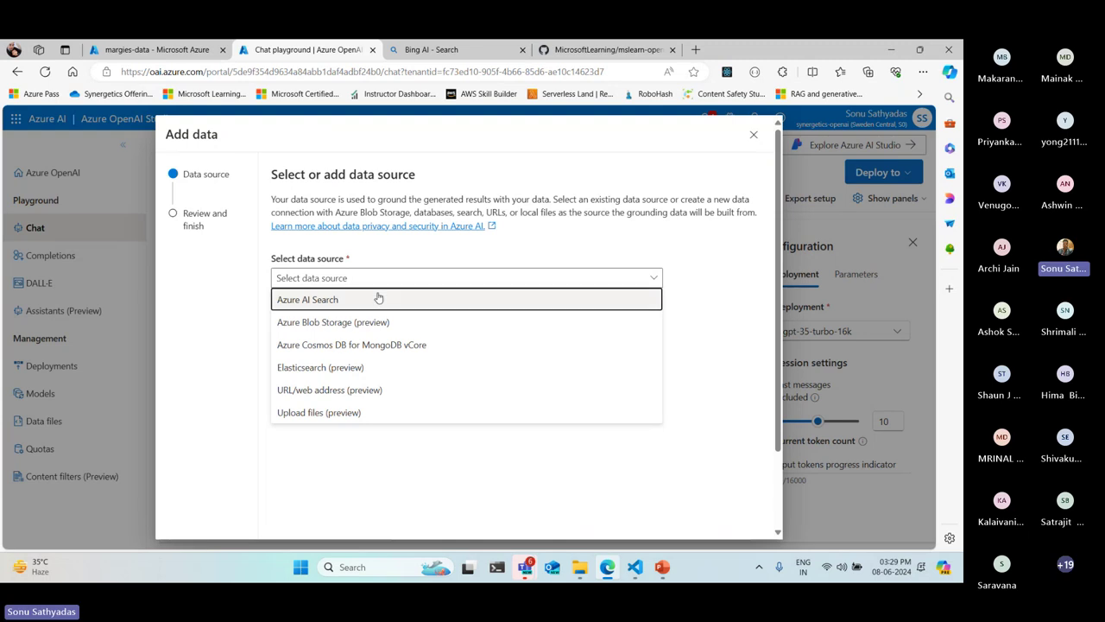
click(313, 322)
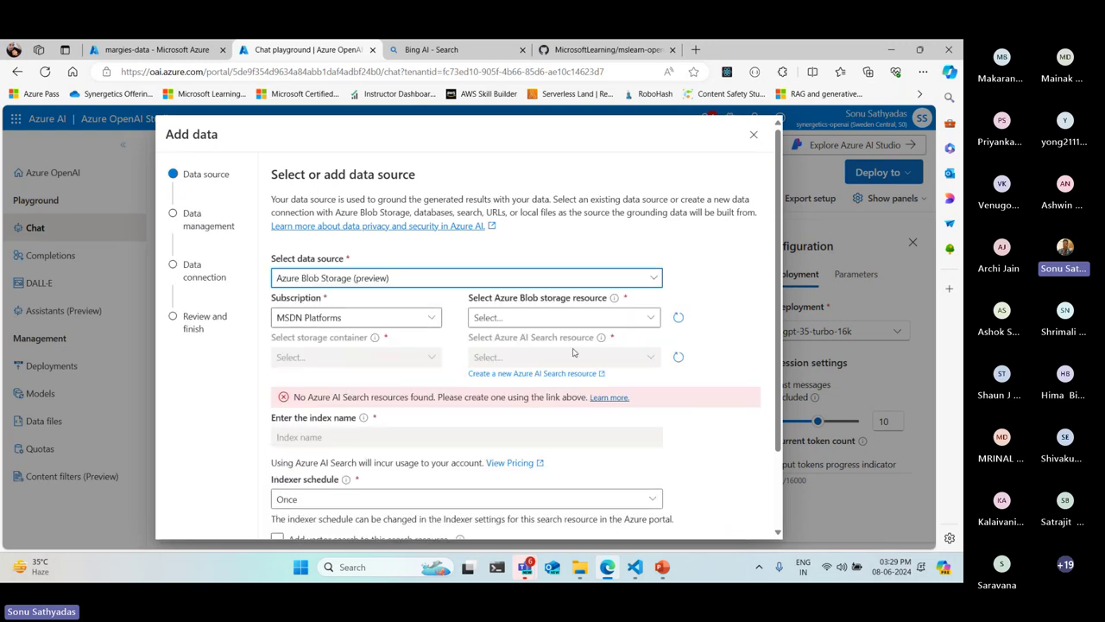
click(649, 319)
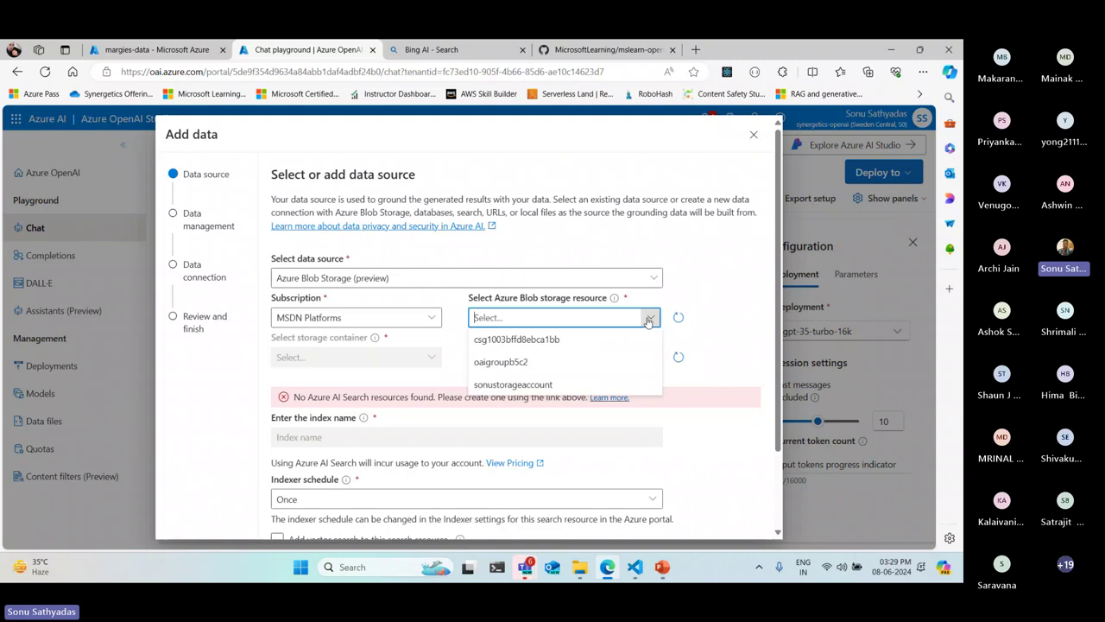
click(514, 385)
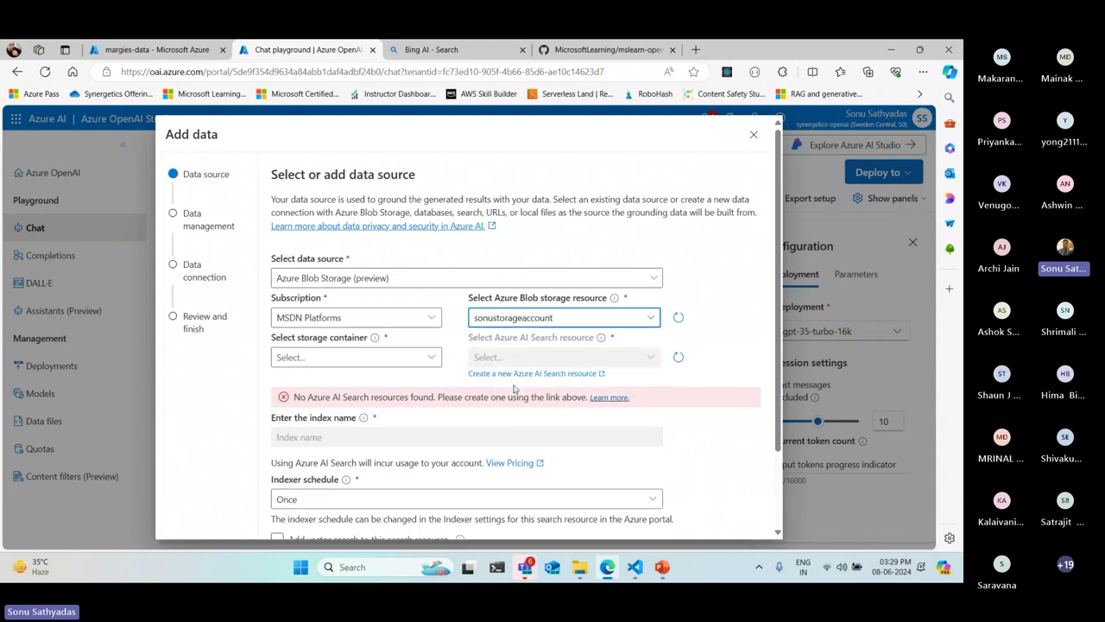
click(430, 357)
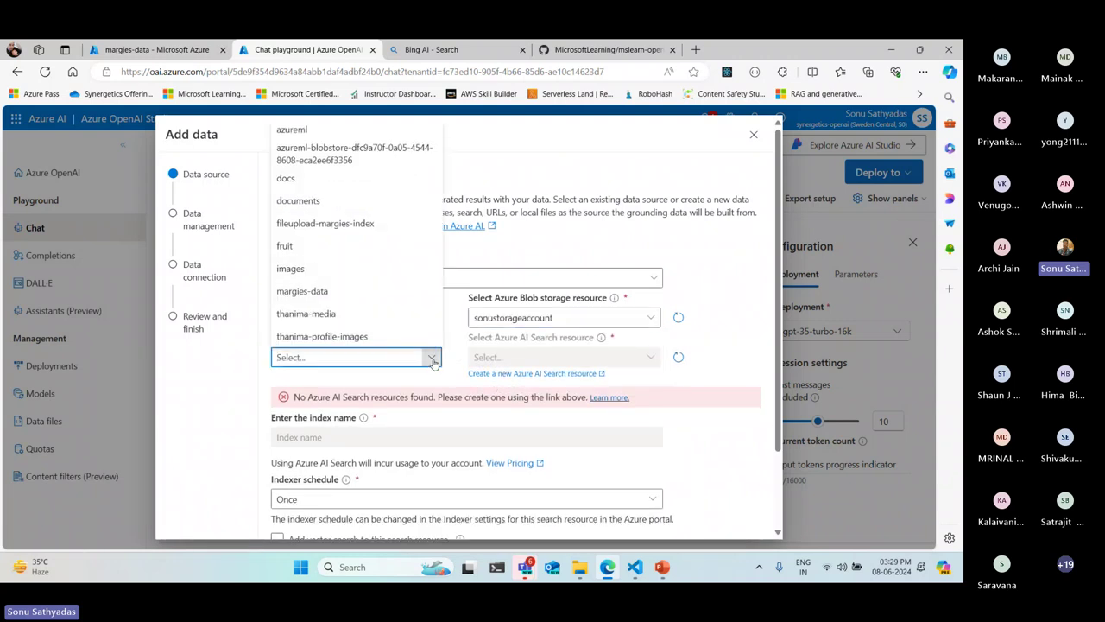
click(300, 294)
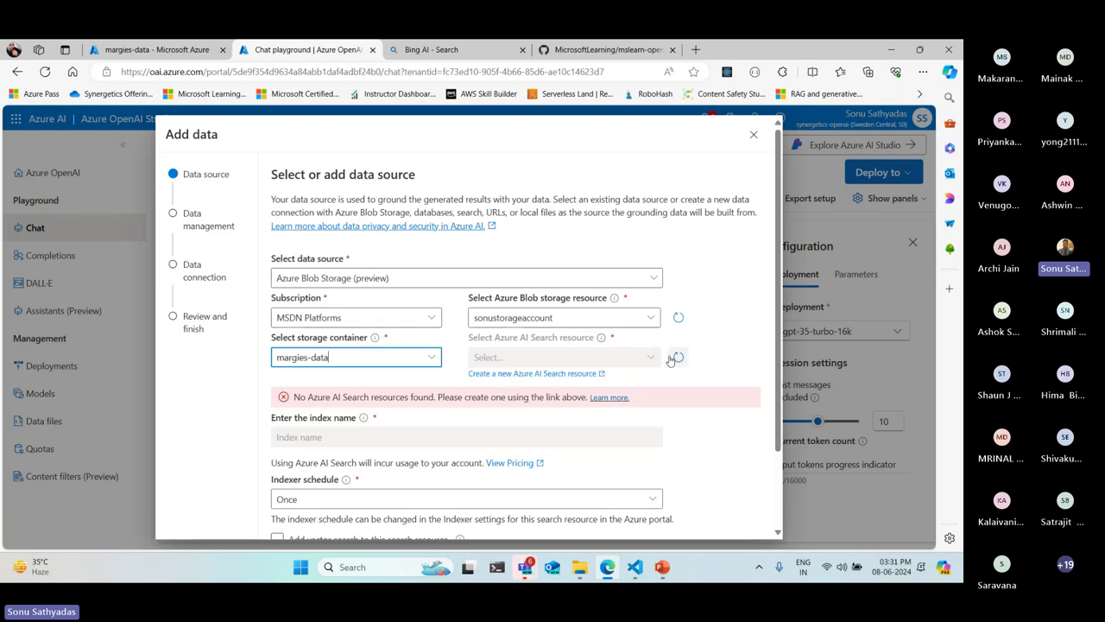
Start creating a new Azure AI Search service named synergetics-search in the OAIGroup resource group, signing in with the Hotmail account.
click(568, 377)
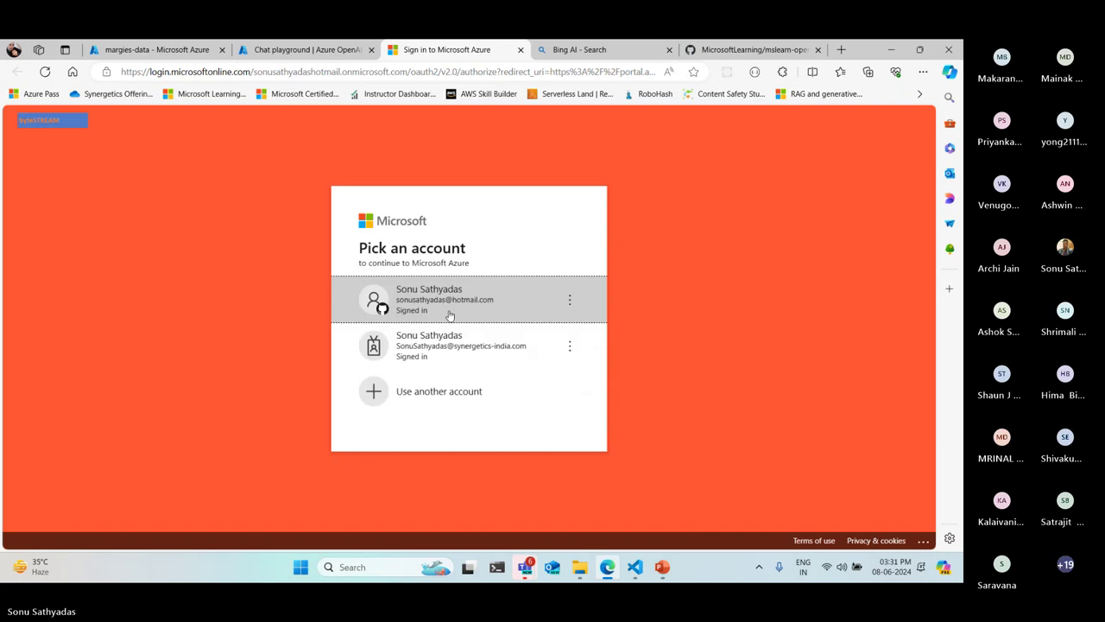
click(454, 295)
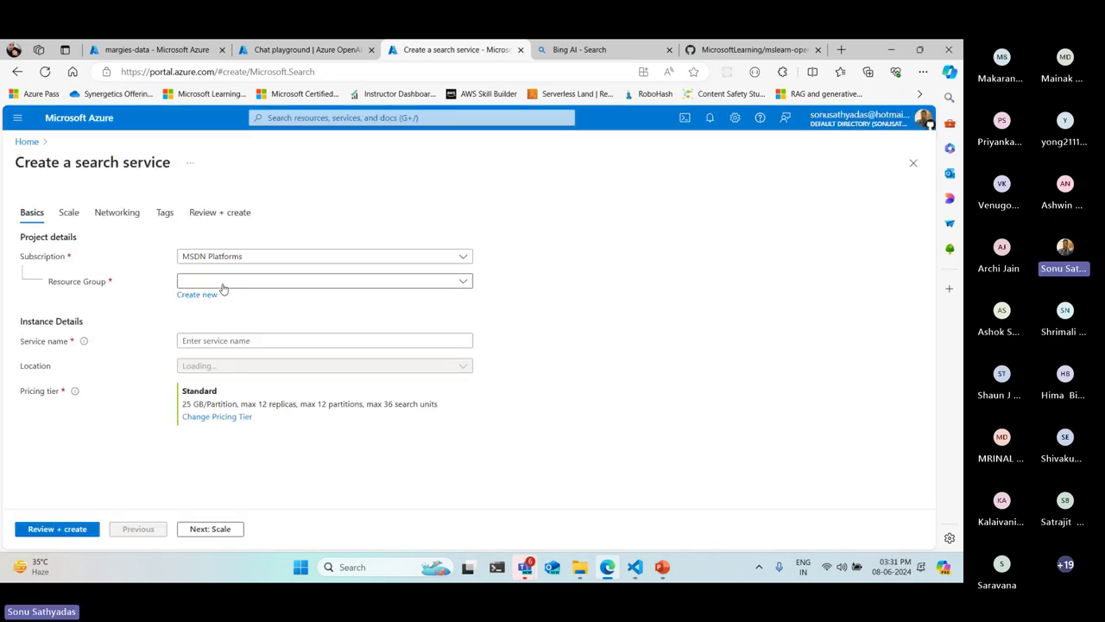
click(222, 286)
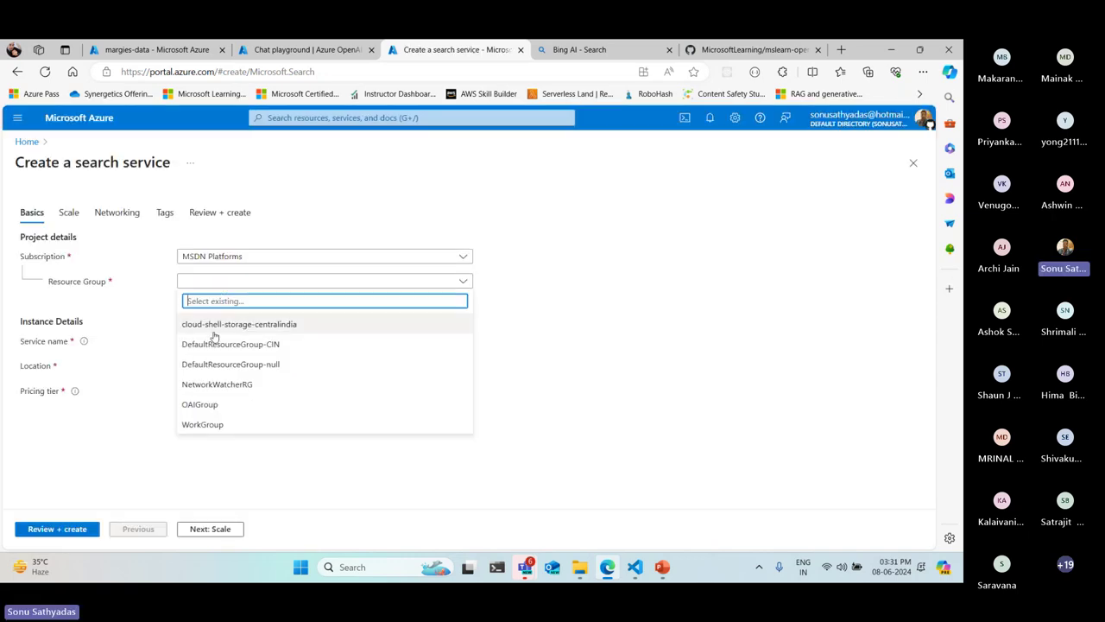
click(208, 406)
click(217, 340)
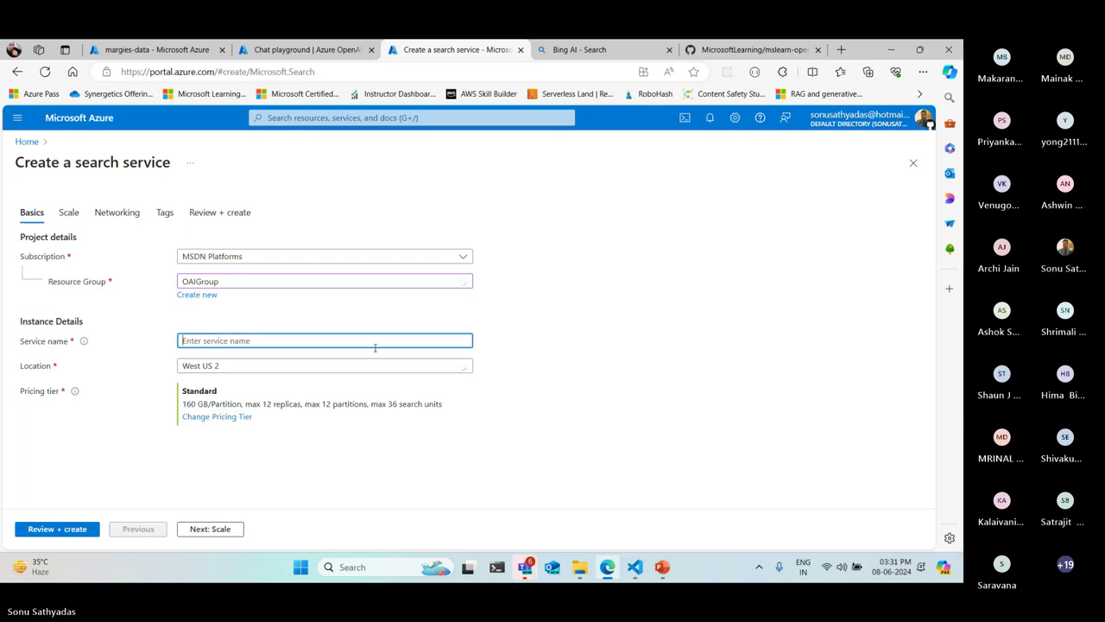
text(synerg)
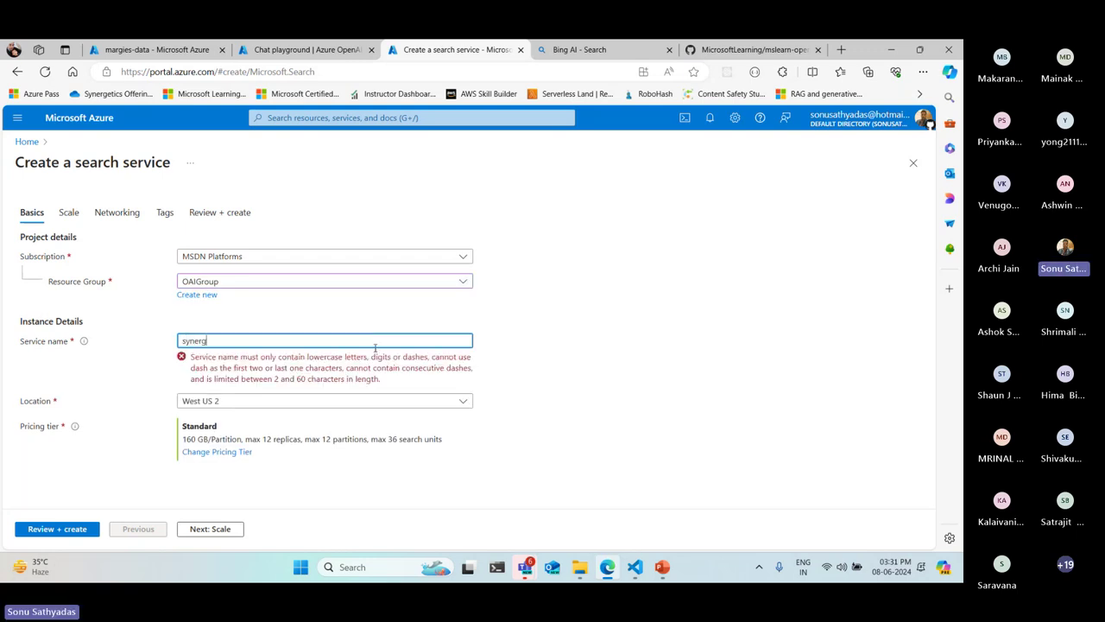
text(etics-search)
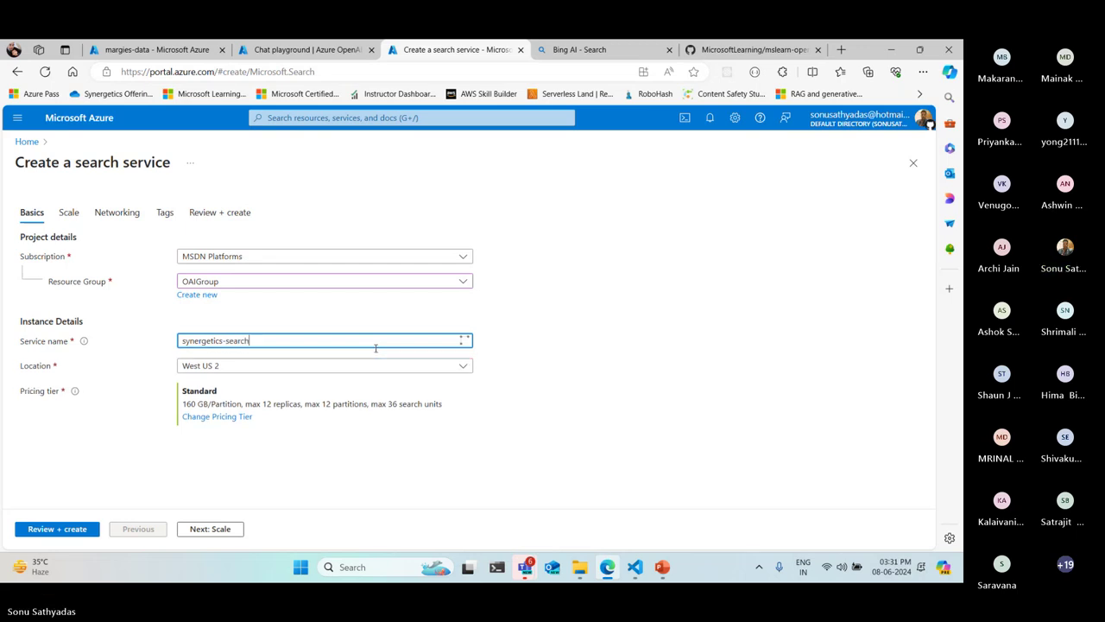
click(529, 341)
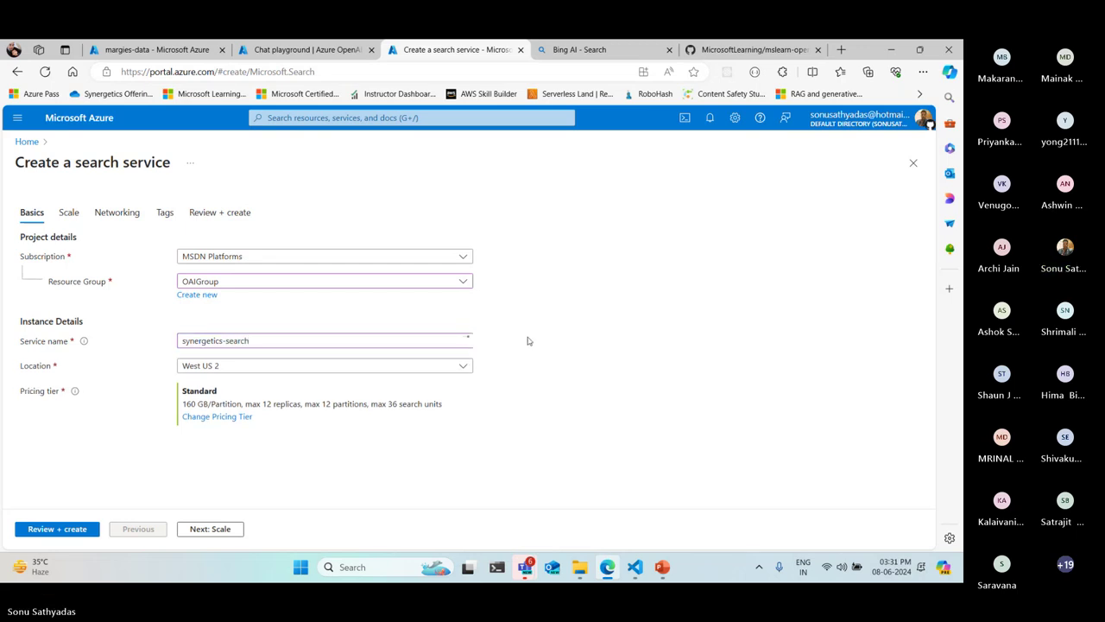
Set the search service's location to Sweden Central and its pricing tier to Basic.
click(245, 370)
scroll(285, 275, up, 2)
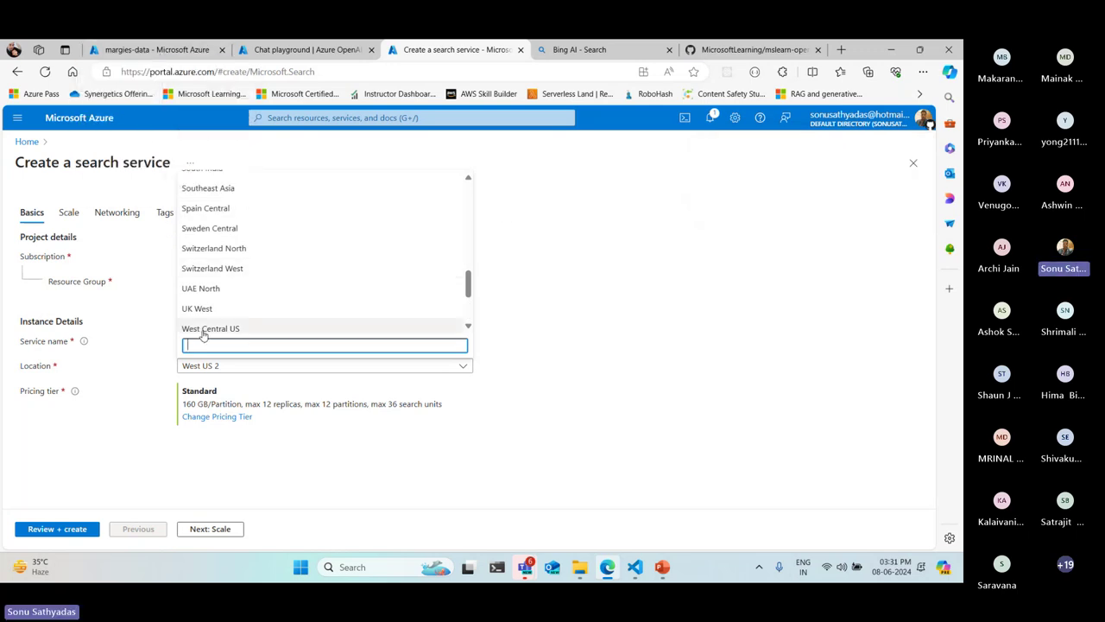
text(swe)
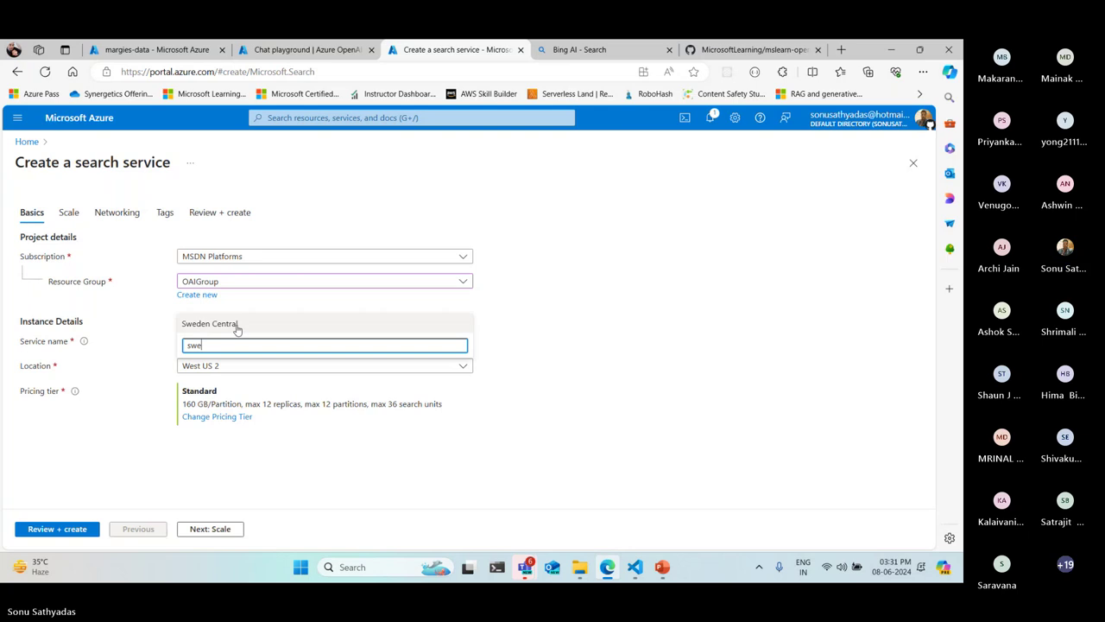
click(237, 325)
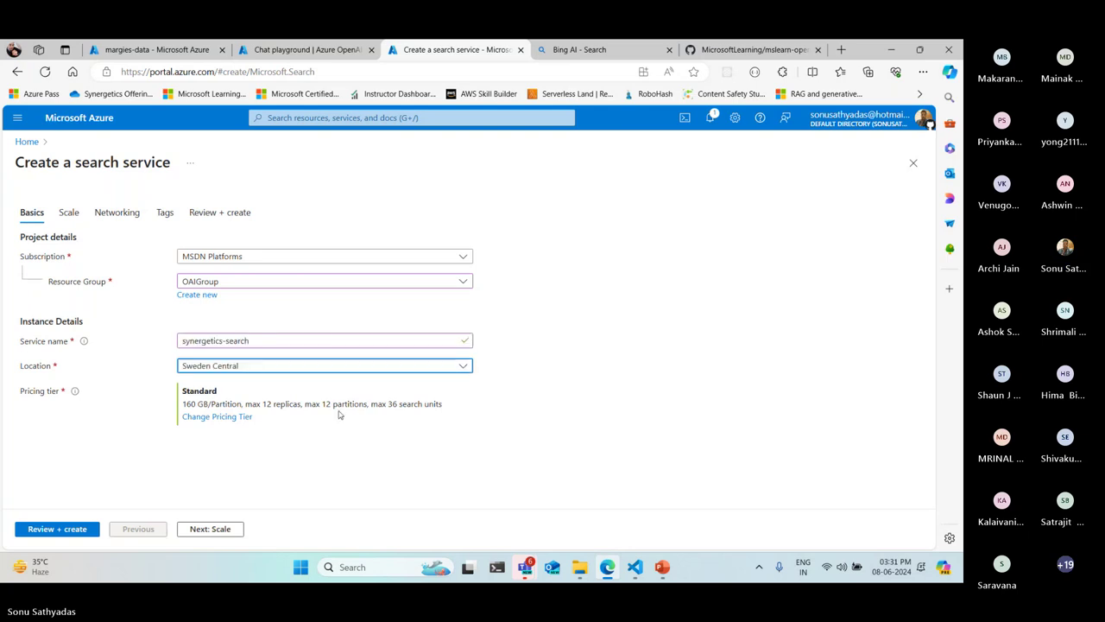
click(240, 418)
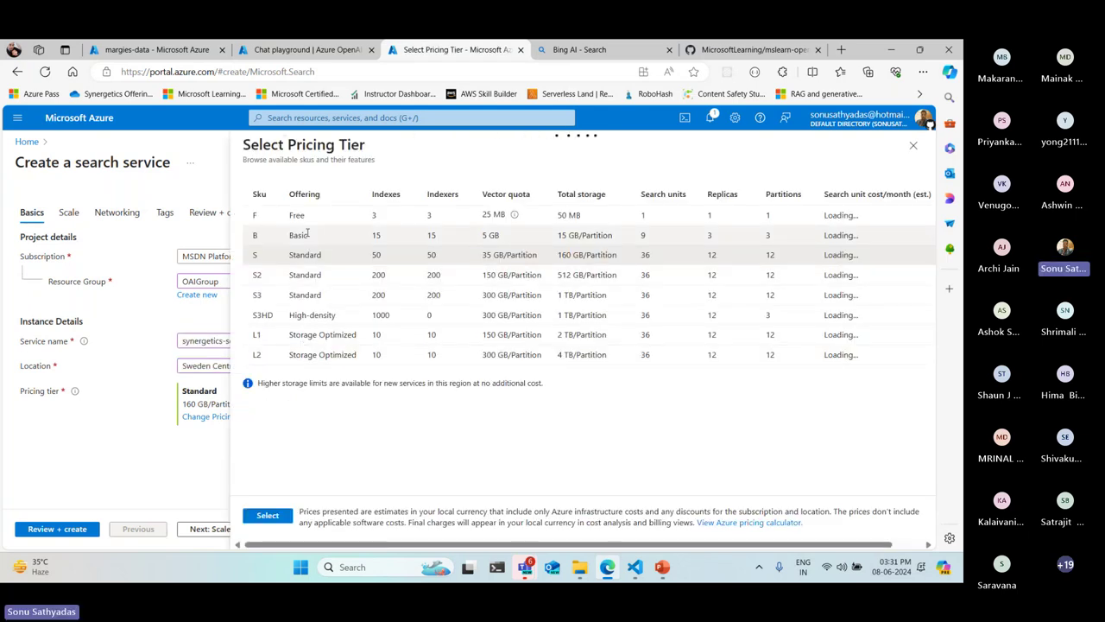
click(308, 235)
click(268, 515)
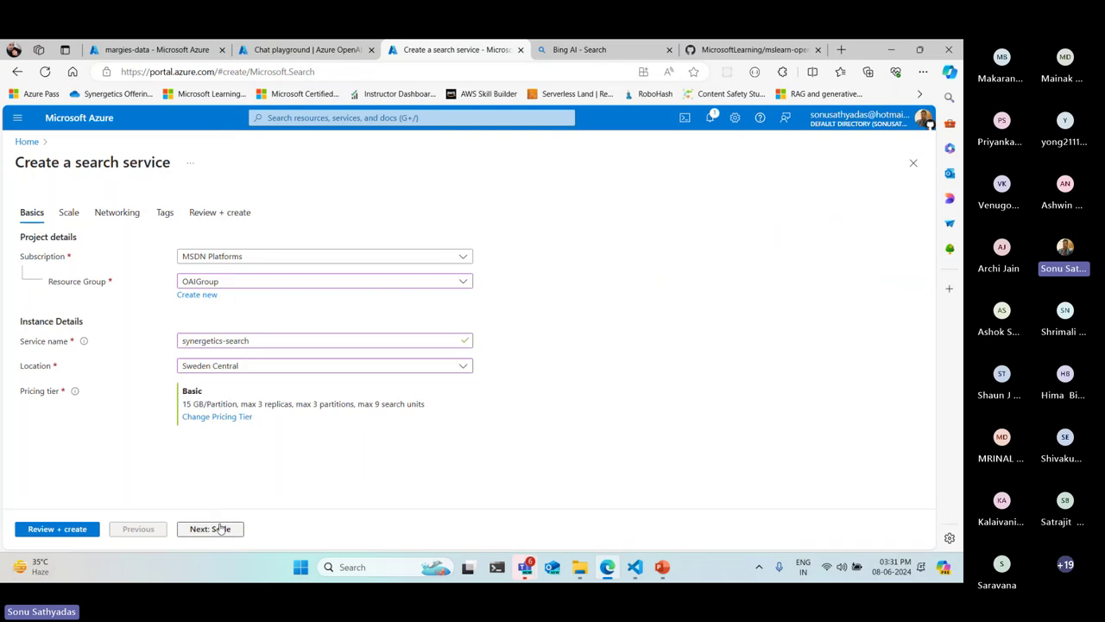
Review and create the synergetics-search service, opening the resource once it is deployed.
click(86, 531)
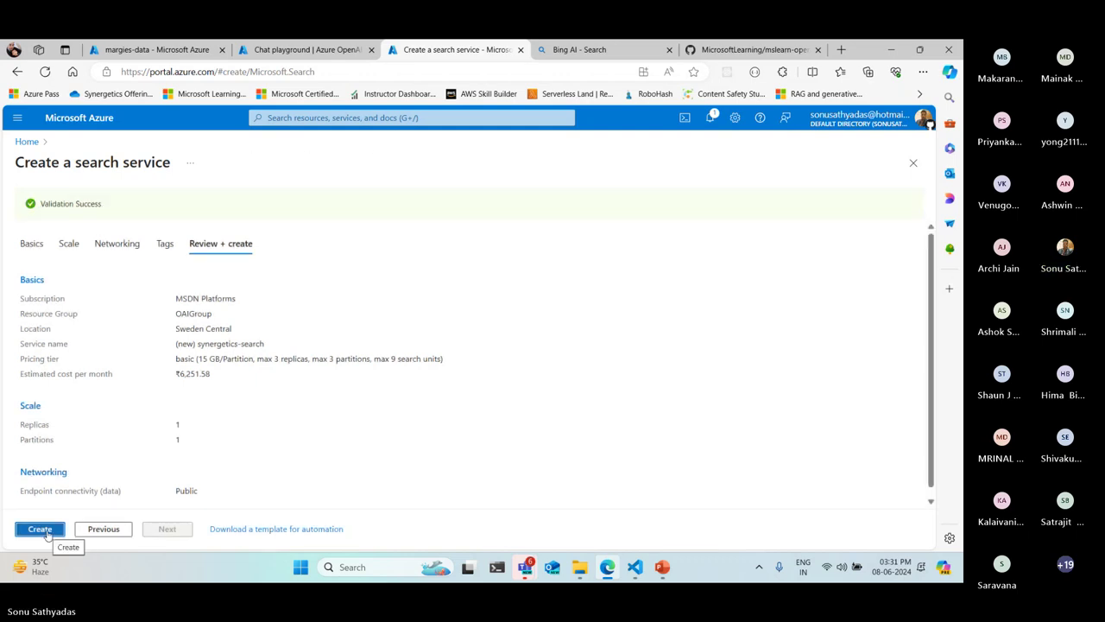
click(48, 531)
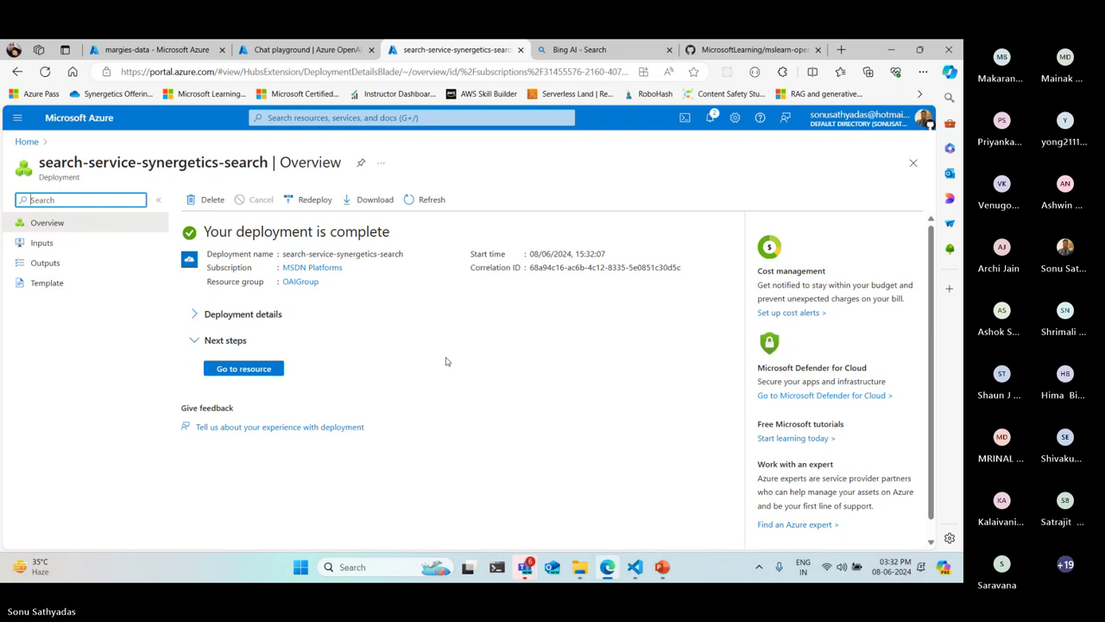
click(253, 370)
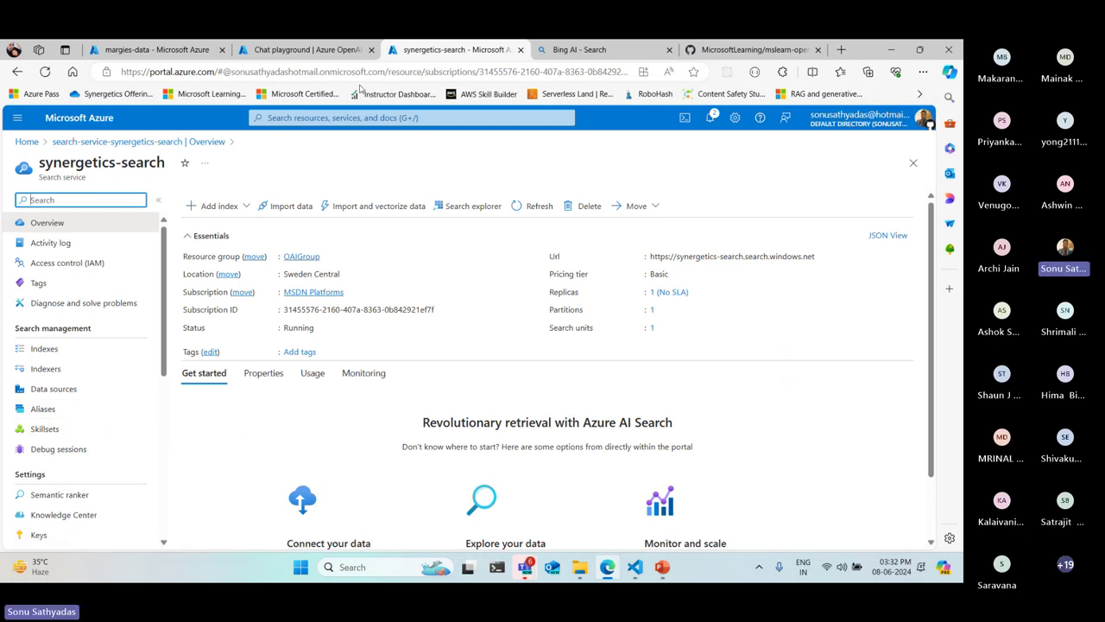
Return to the Chat playground's data source setup, refresh the Azure AI Search resources and select synergetics-search.
click(315, 52)
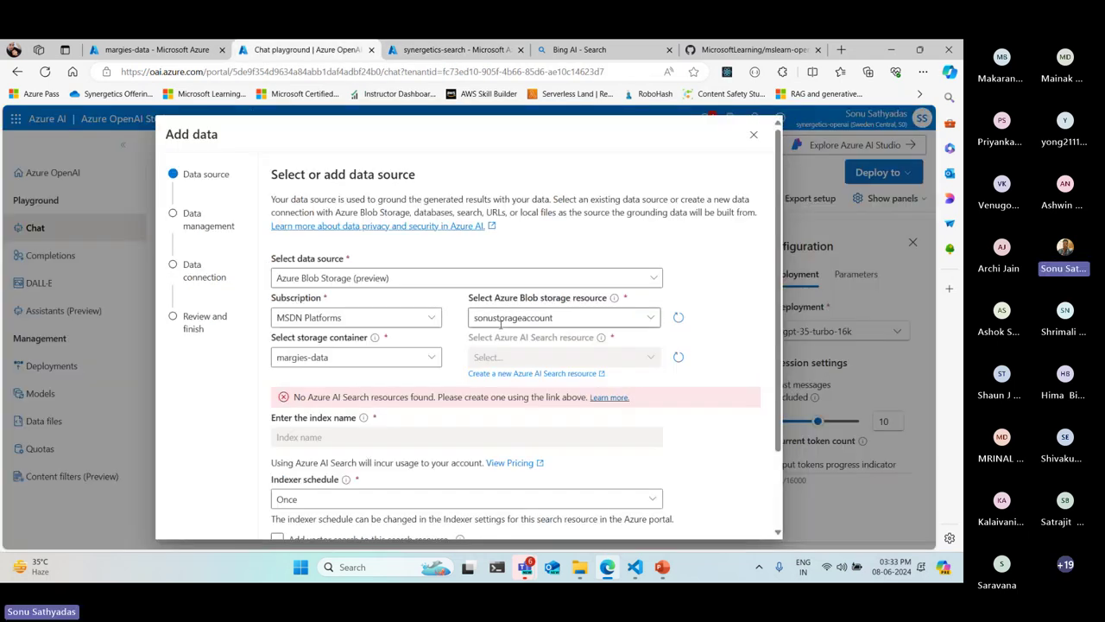
click(680, 358)
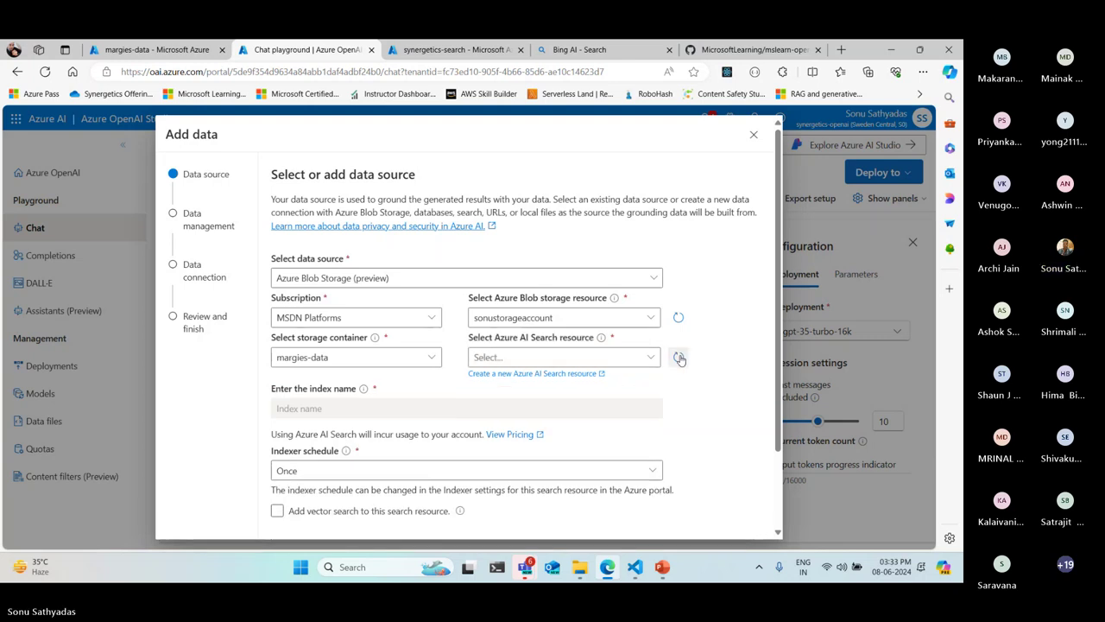
click(505, 358)
click(508, 379)
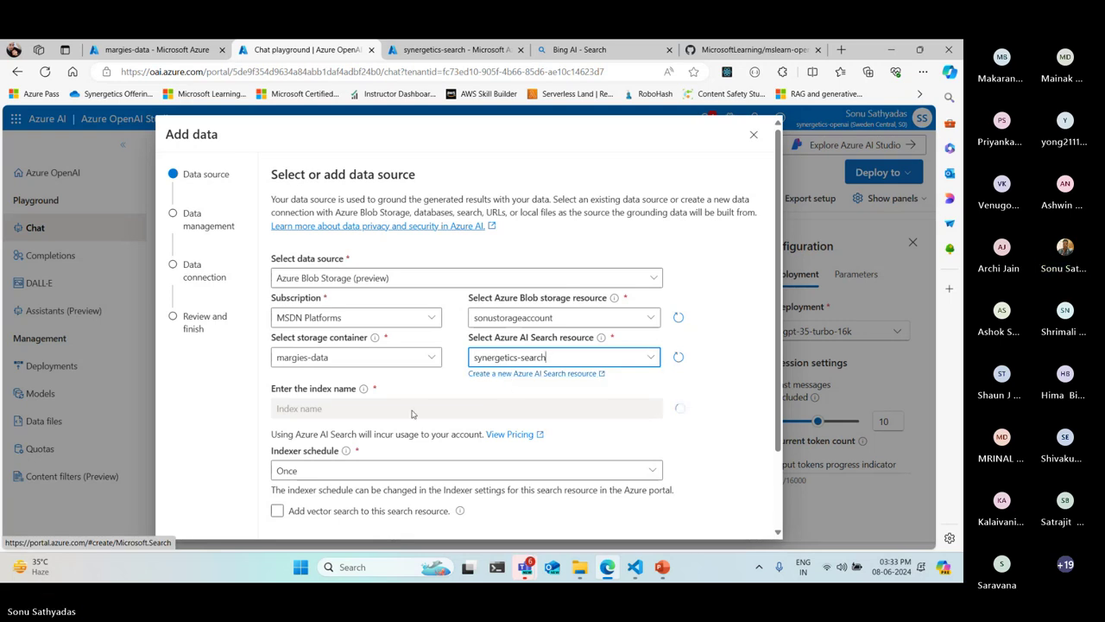
Name the index margies-index, keep the indexer schedule at Once without vector search, and continue to data management.
click(323, 405)
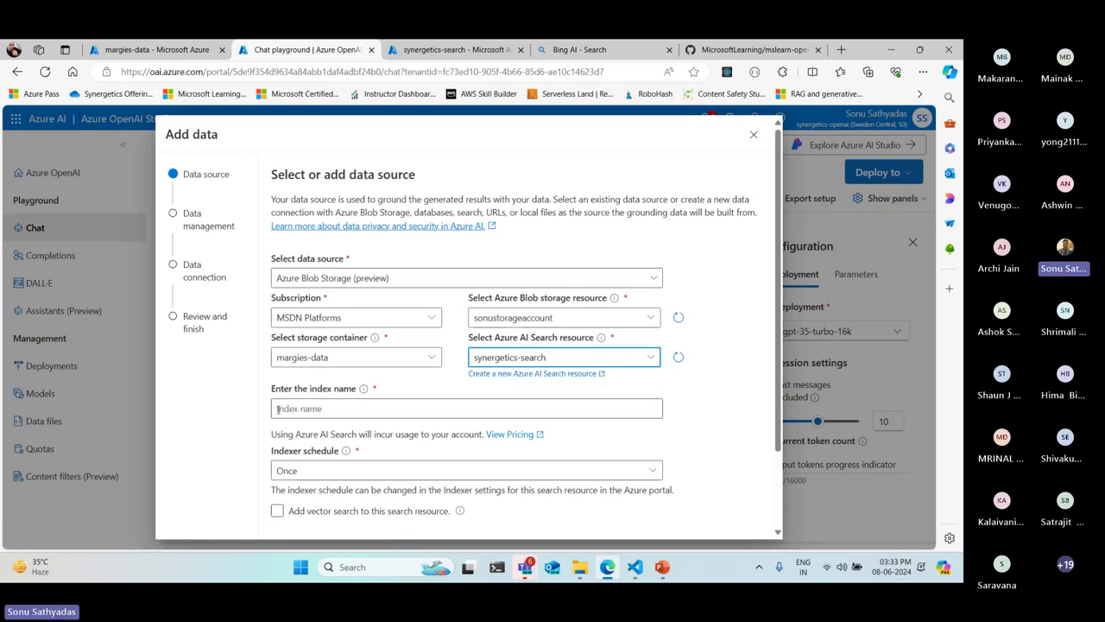
click(302, 409)
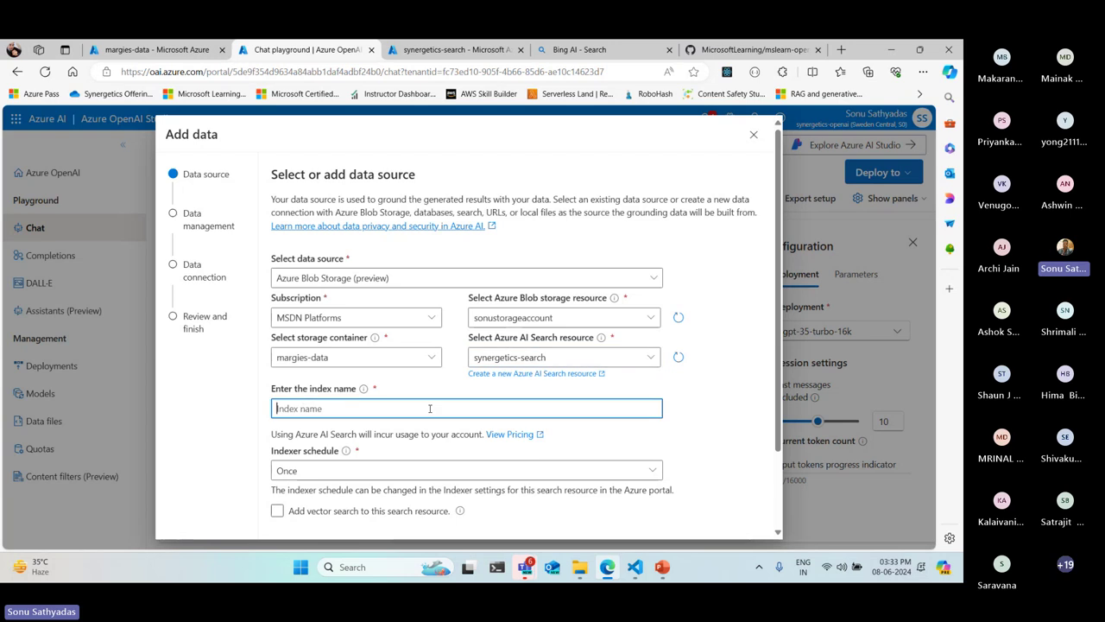
text(margies-index)
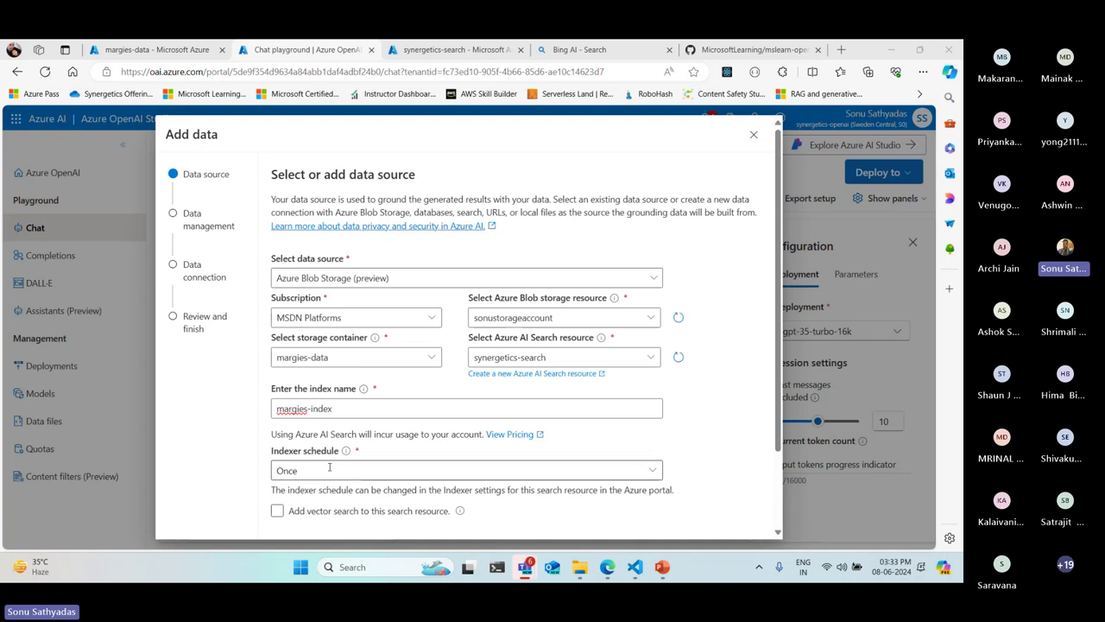
click(656, 471)
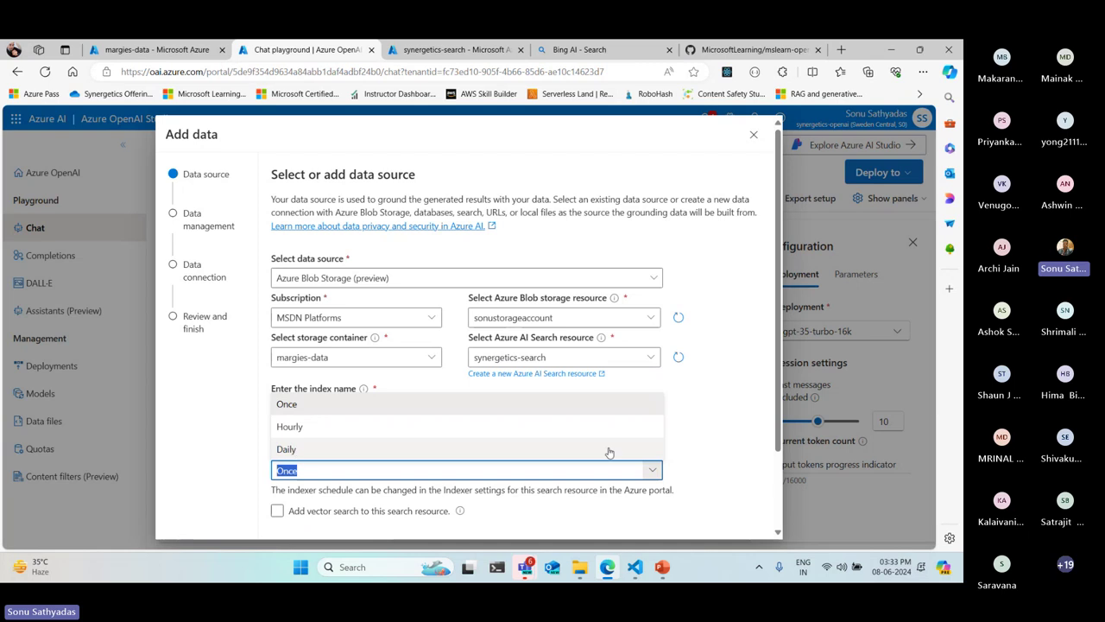
click(704, 450)
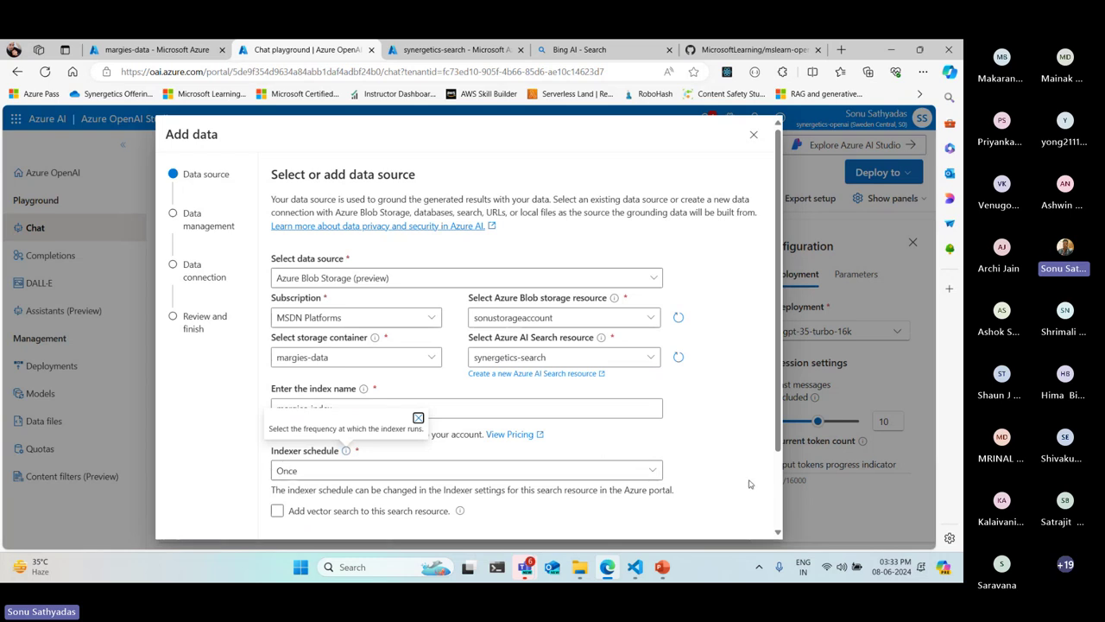
scroll(781, 470, down, 1)
scroll(781, 471, down, 2)
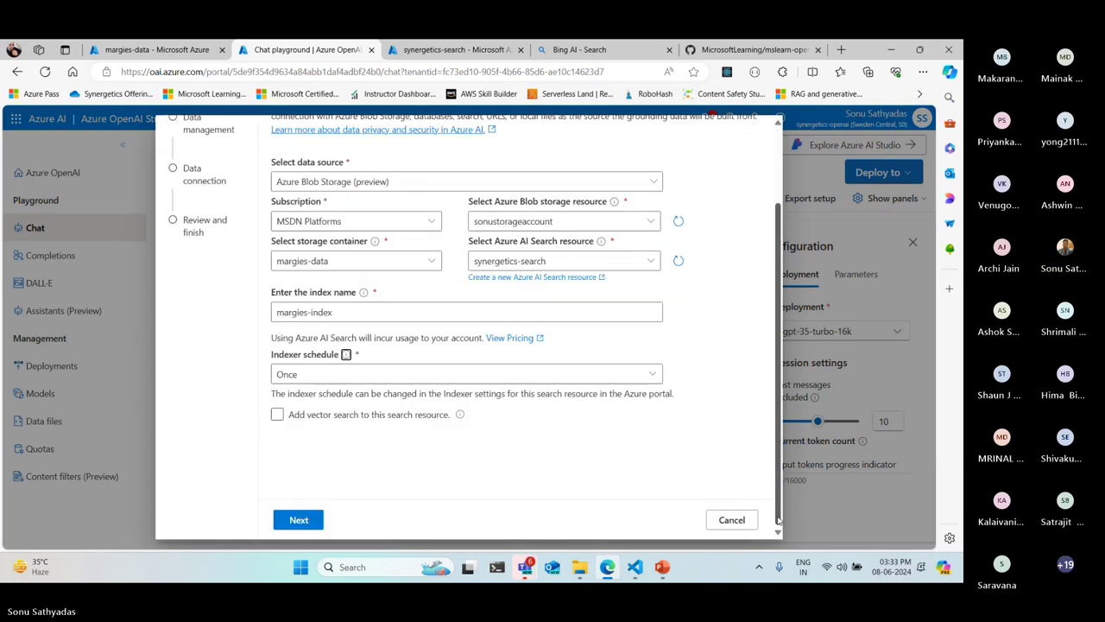
click(298, 519)
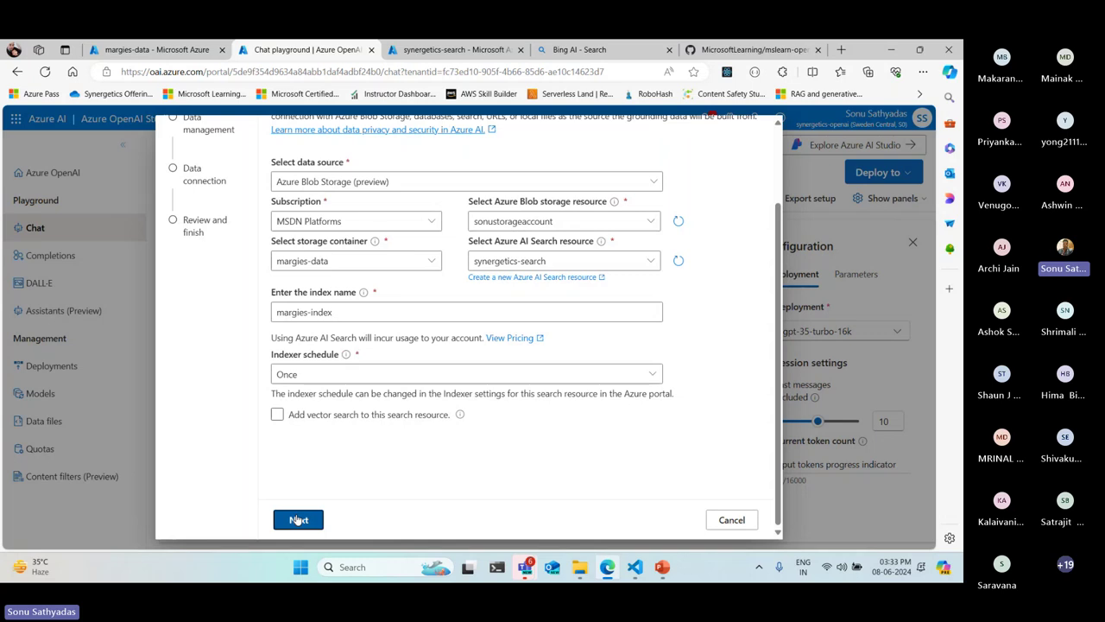
Set the search type to Keyword, keep the default chunk size of 1024, and continue to the data connection.
click(314, 177)
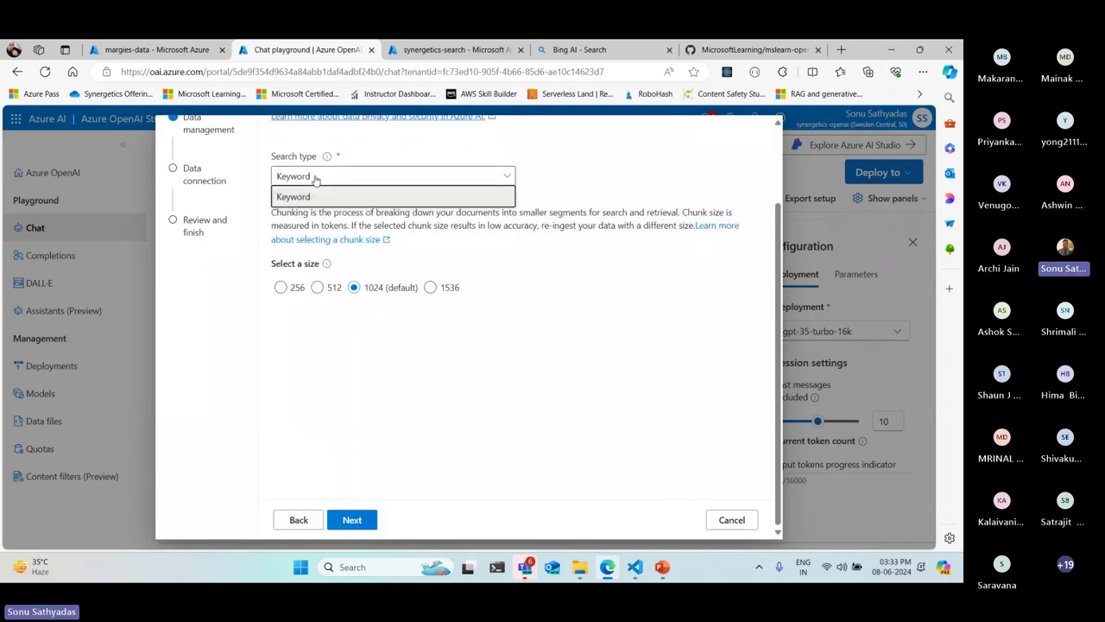
click(319, 197)
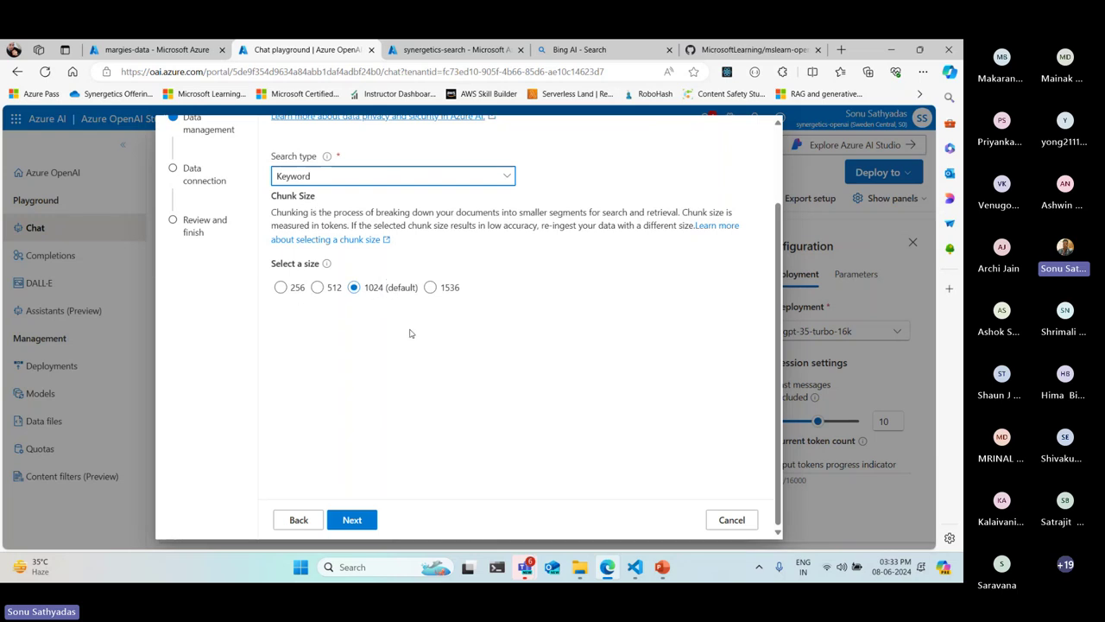
click(352, 520)
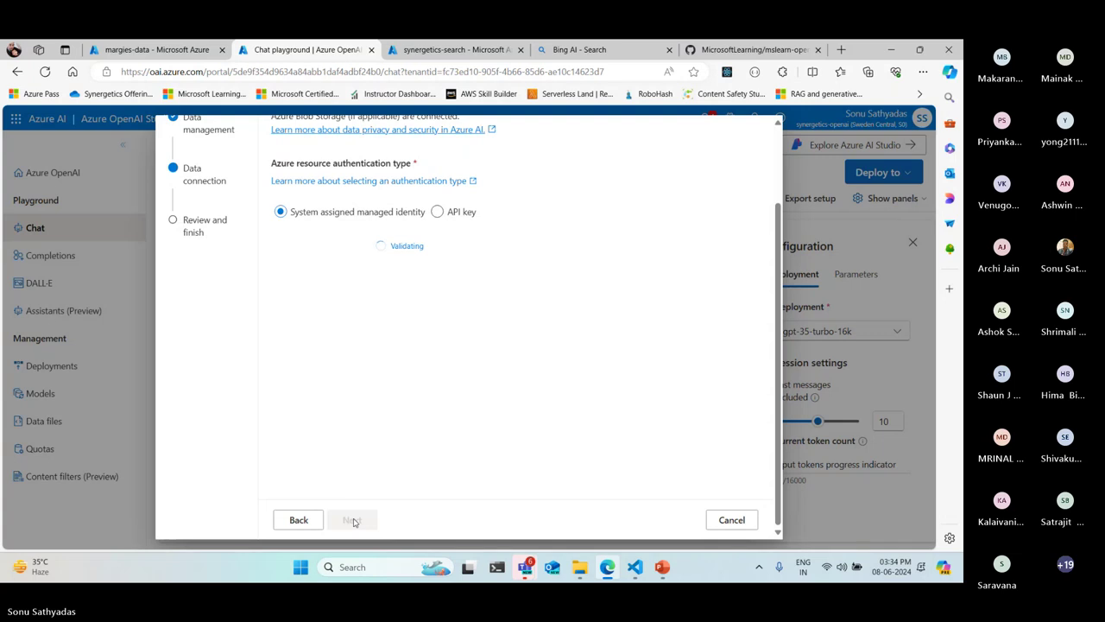
Choose API key as the Azure resource authentication type, review the data source settings, and save them.
click(438, 214)
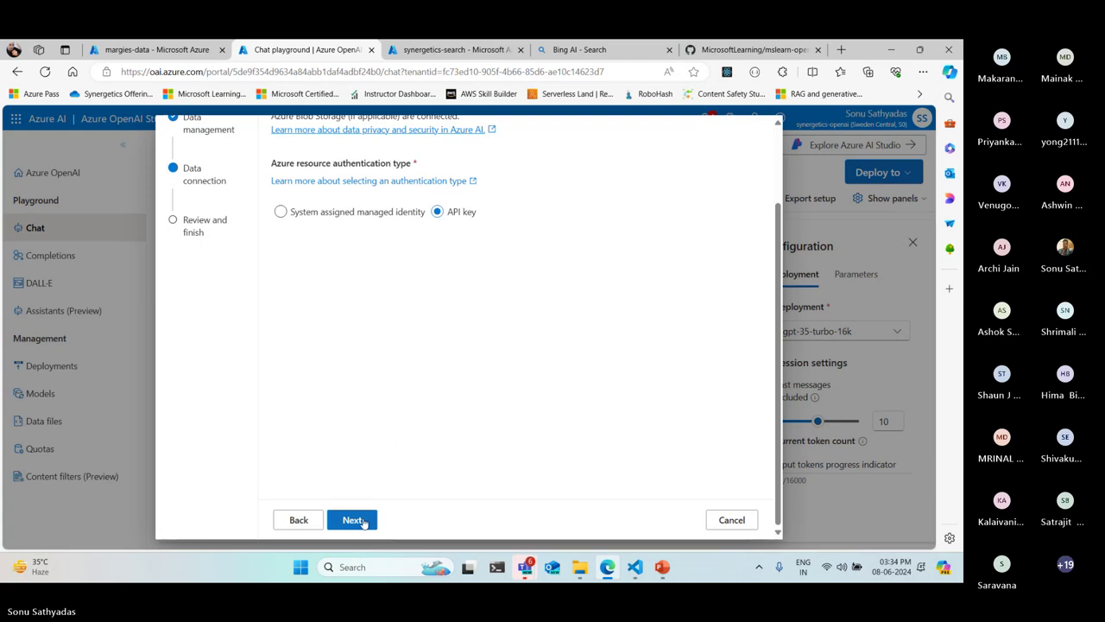
click(363, 521)
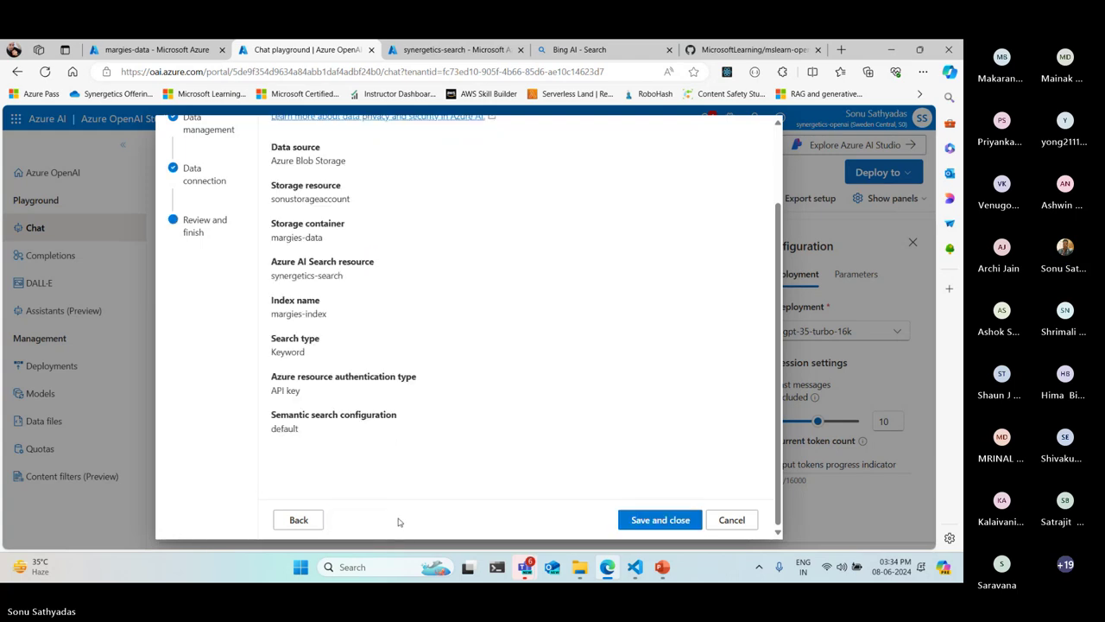
click(675, 523)
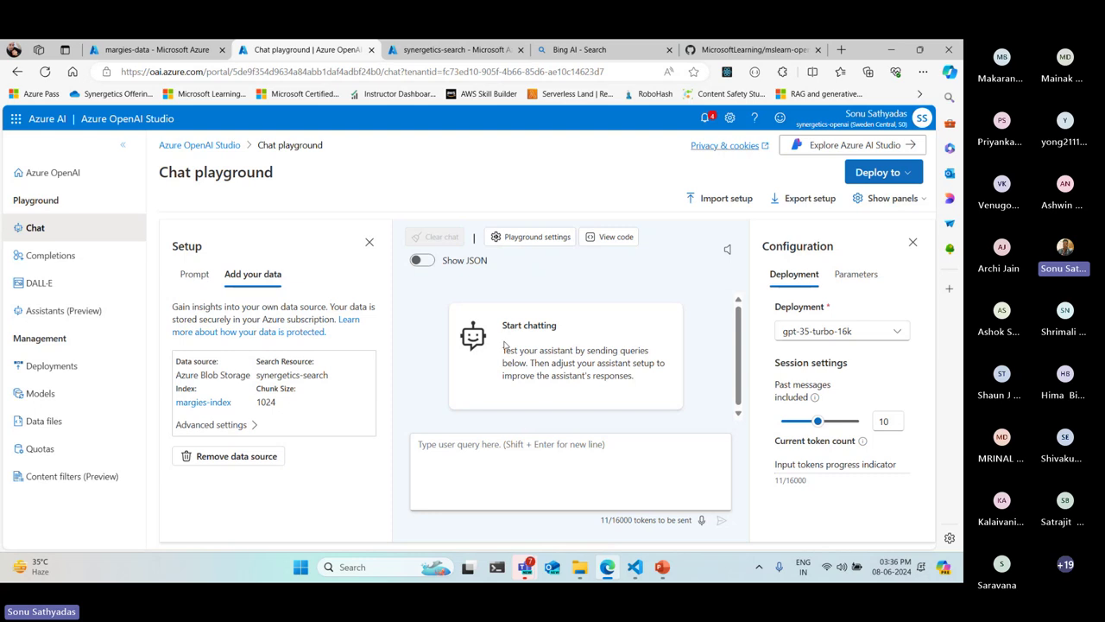
Ask the chat "I want to travel to New york. Where can I stay in new york?".
click(476, 454)
text(I want t)
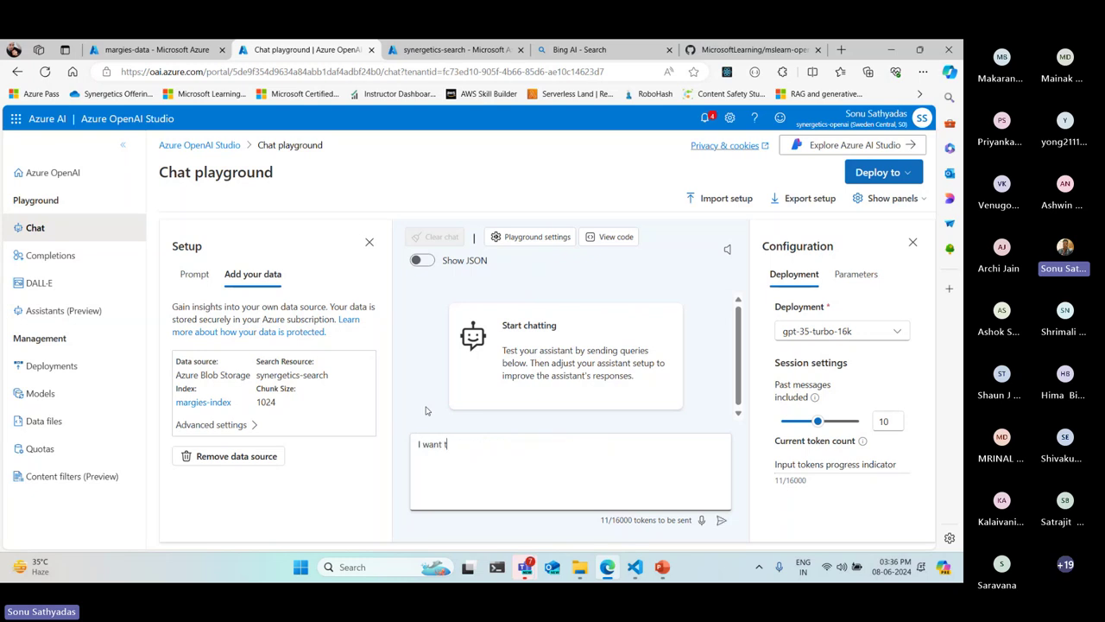
text(o travel to New yo)
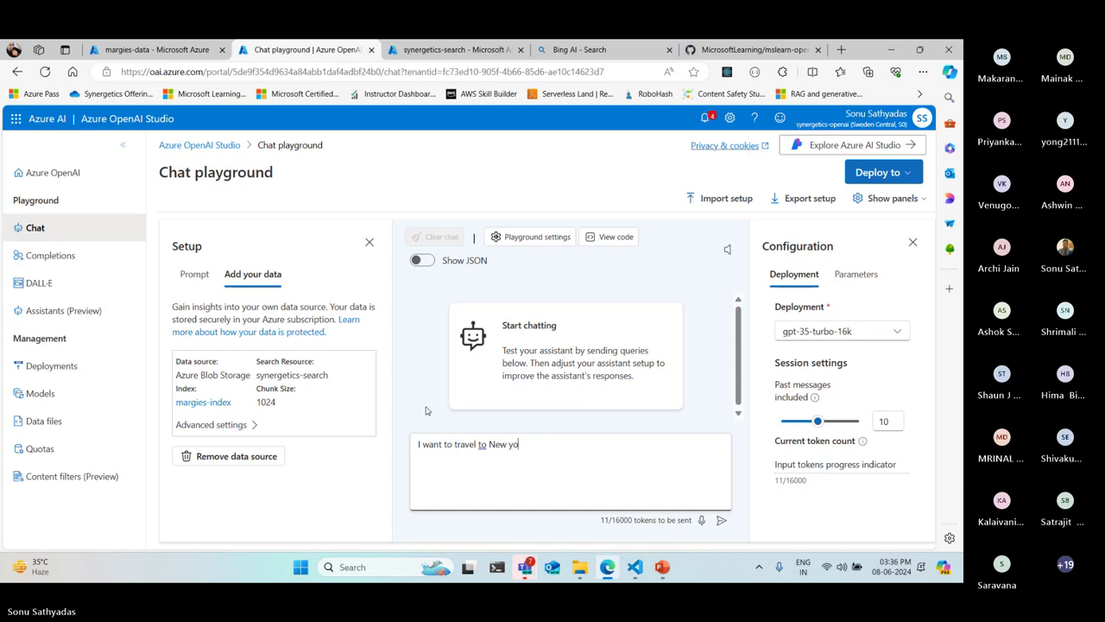
text(rk)
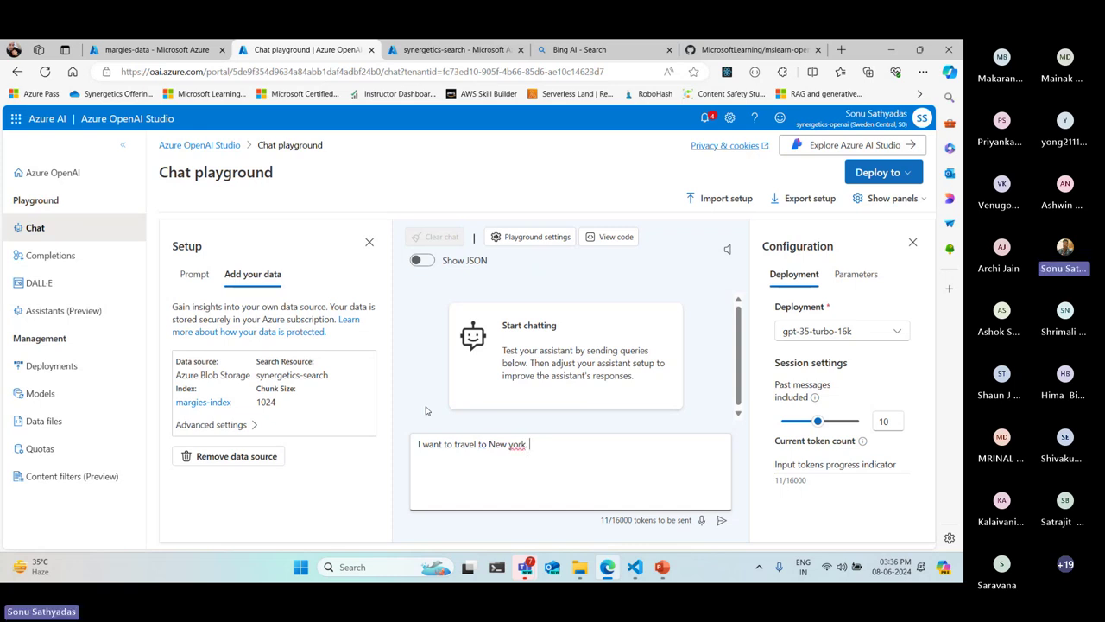
text(. Where i ca)
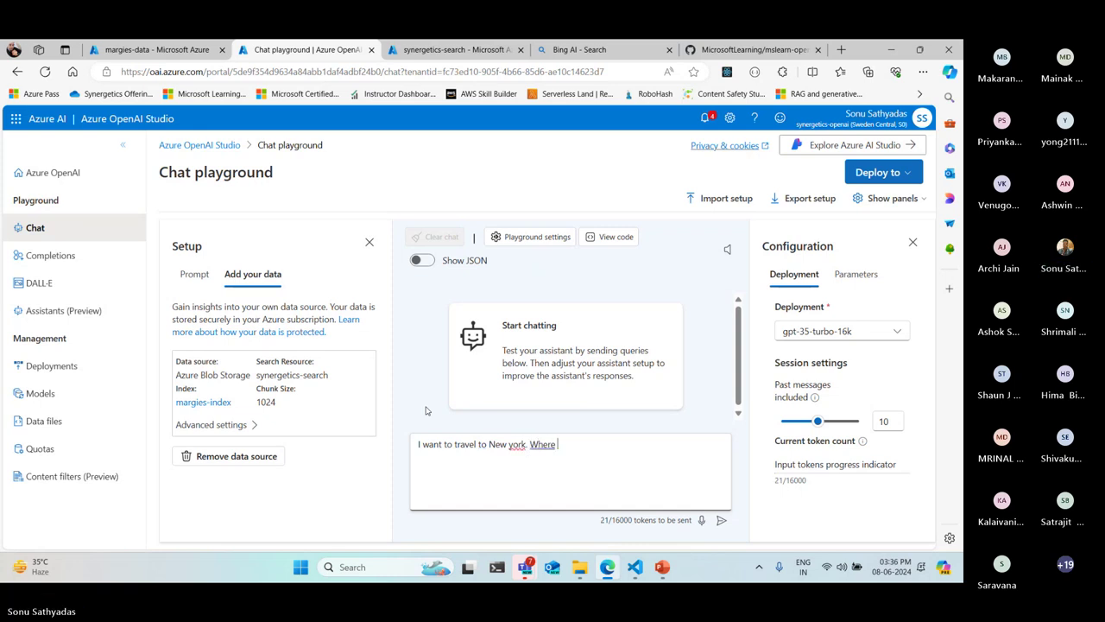
key(BackSpace)
key(BackSpace)
key(BackSpace)
key(BackSpace)
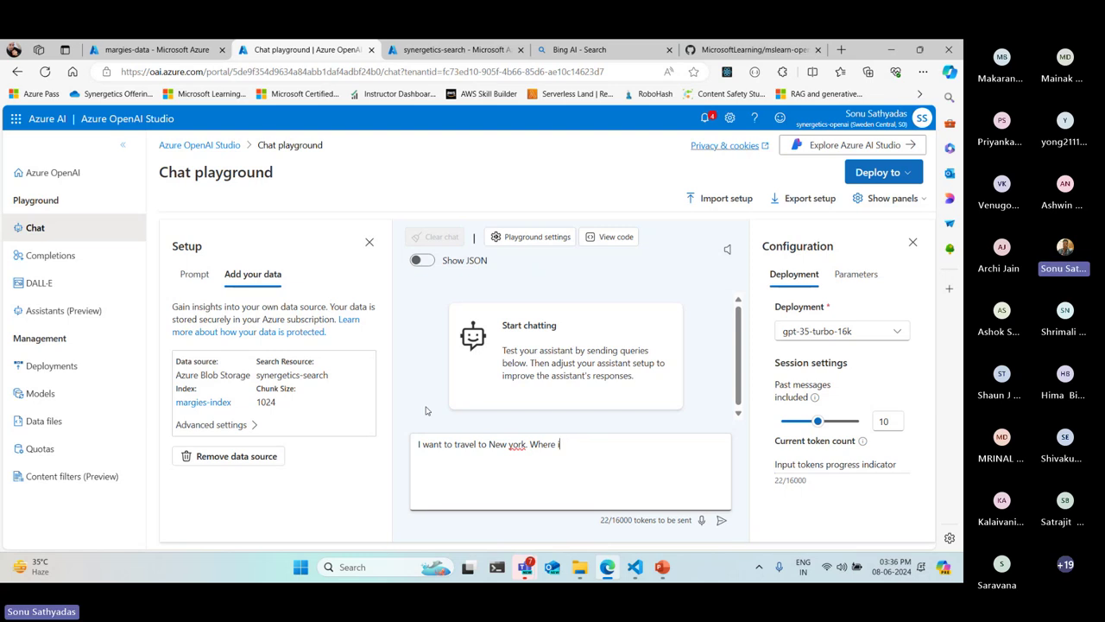
text(can I)
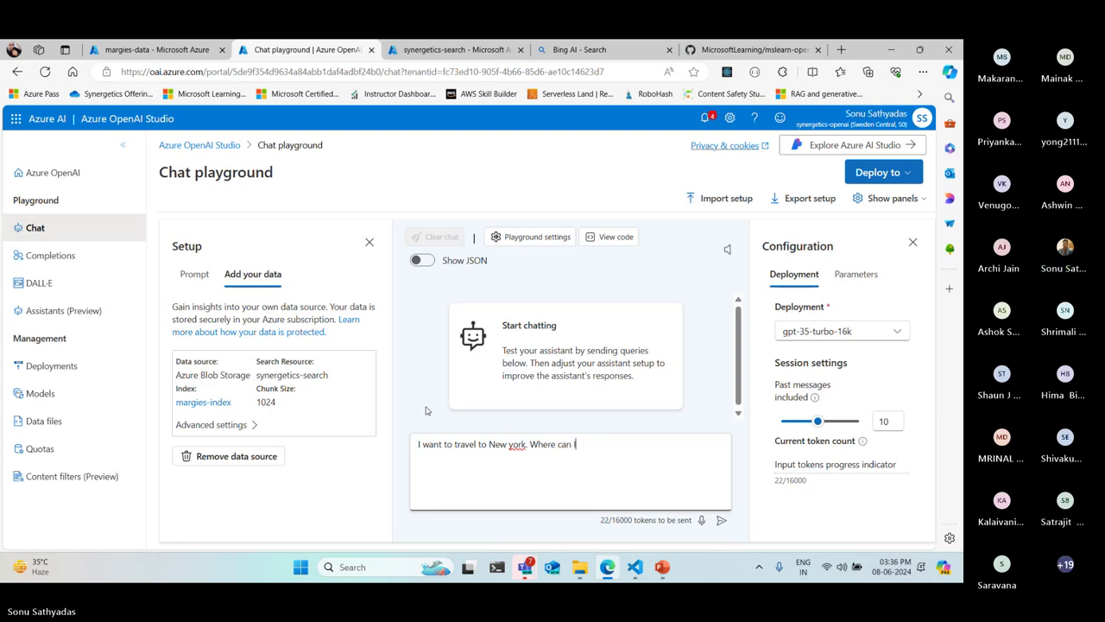
text( stay in )
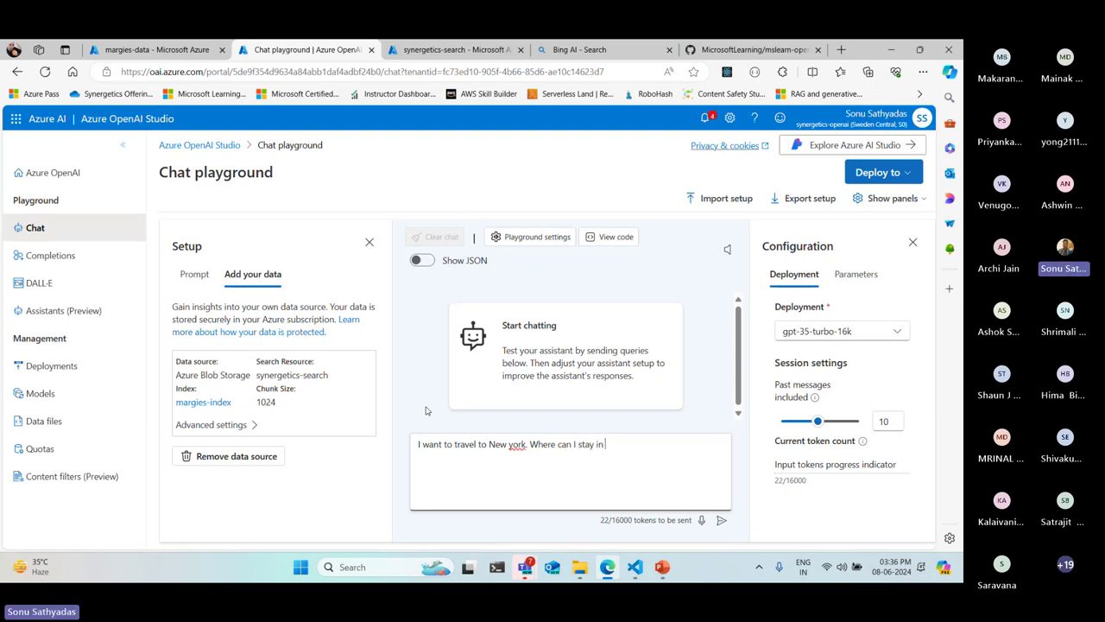
text(new york)
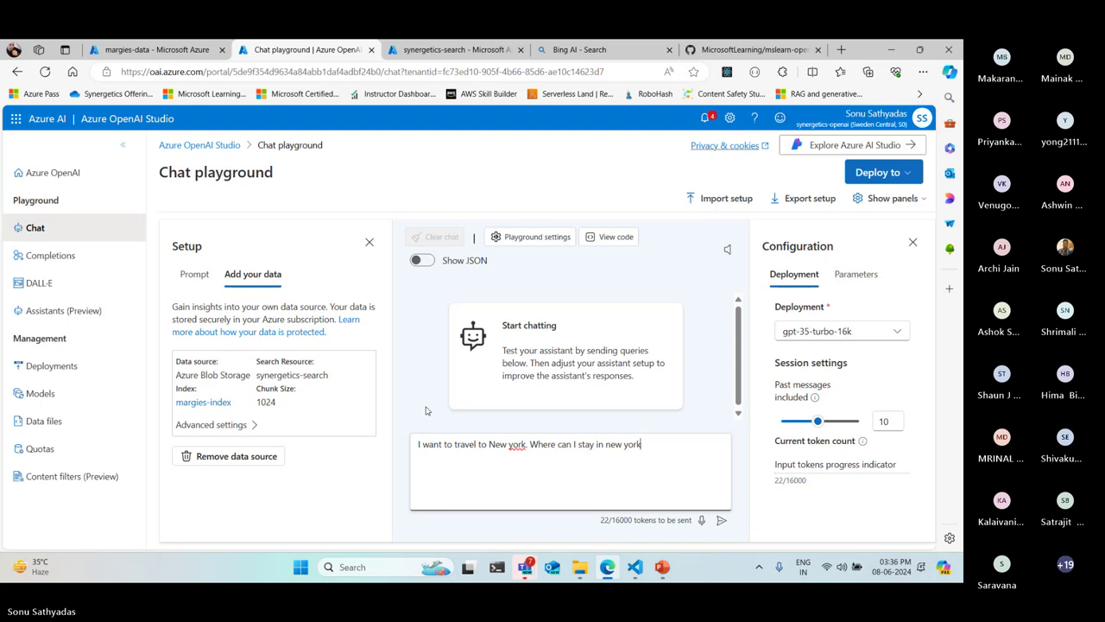
text(?)
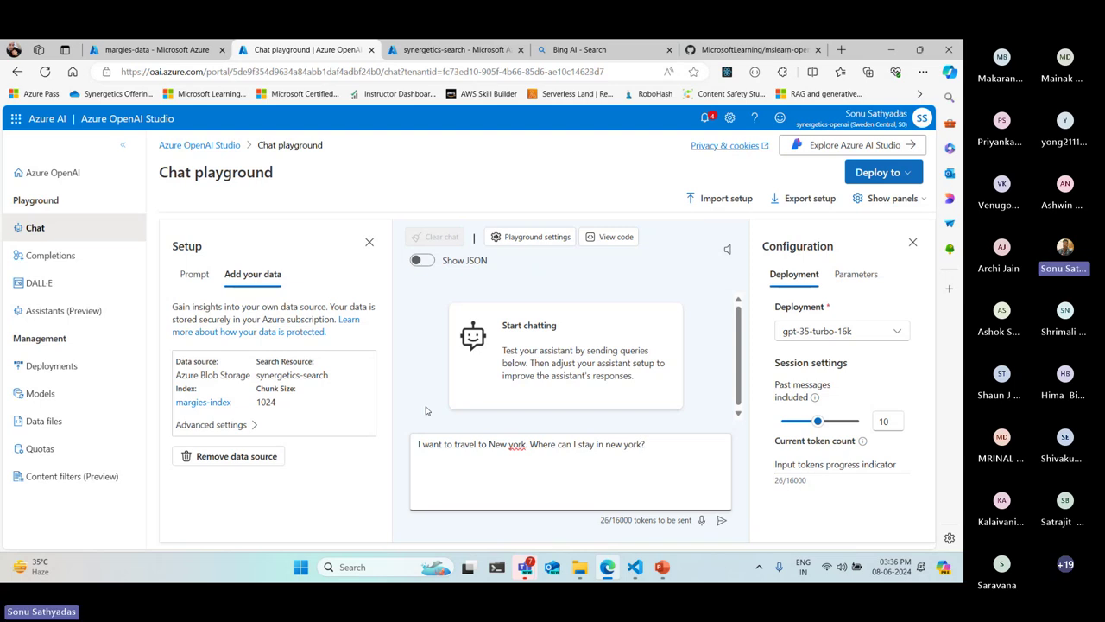
key(Return)
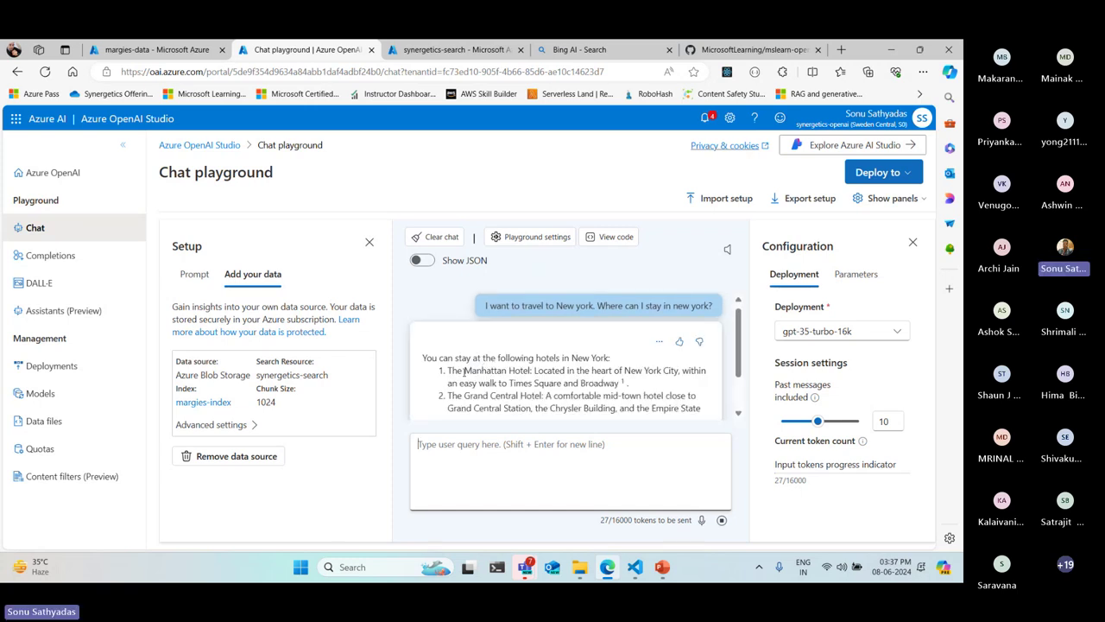
Examine the hotels suggested in the chat answer and expand its references to check the cited source document.
scroll(447, 371, up, 5)
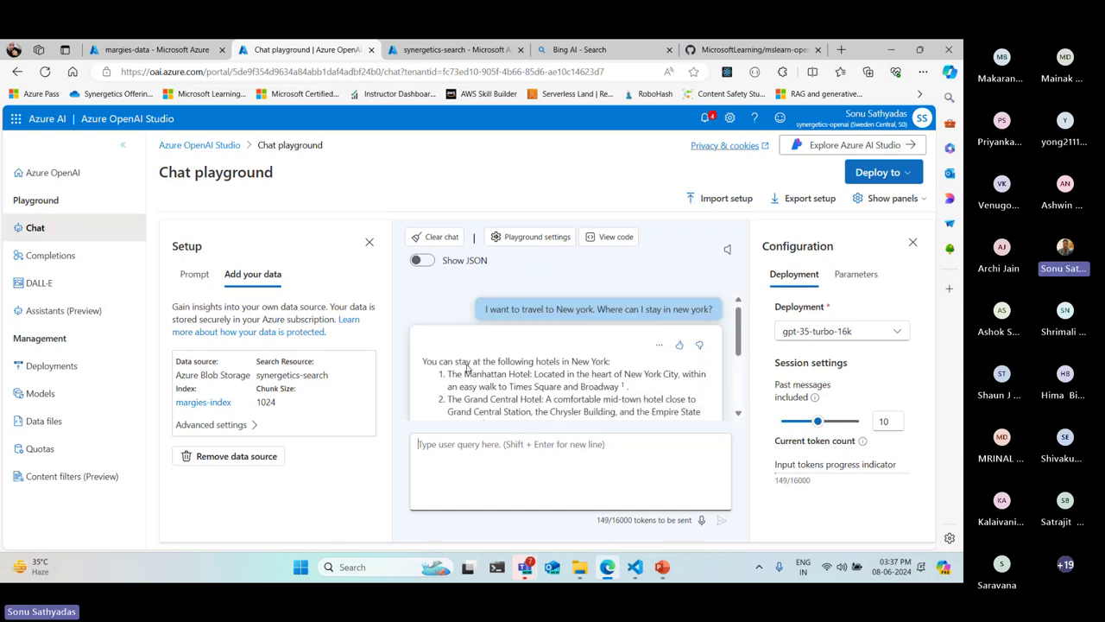
drag(448, 374, 534, 374)
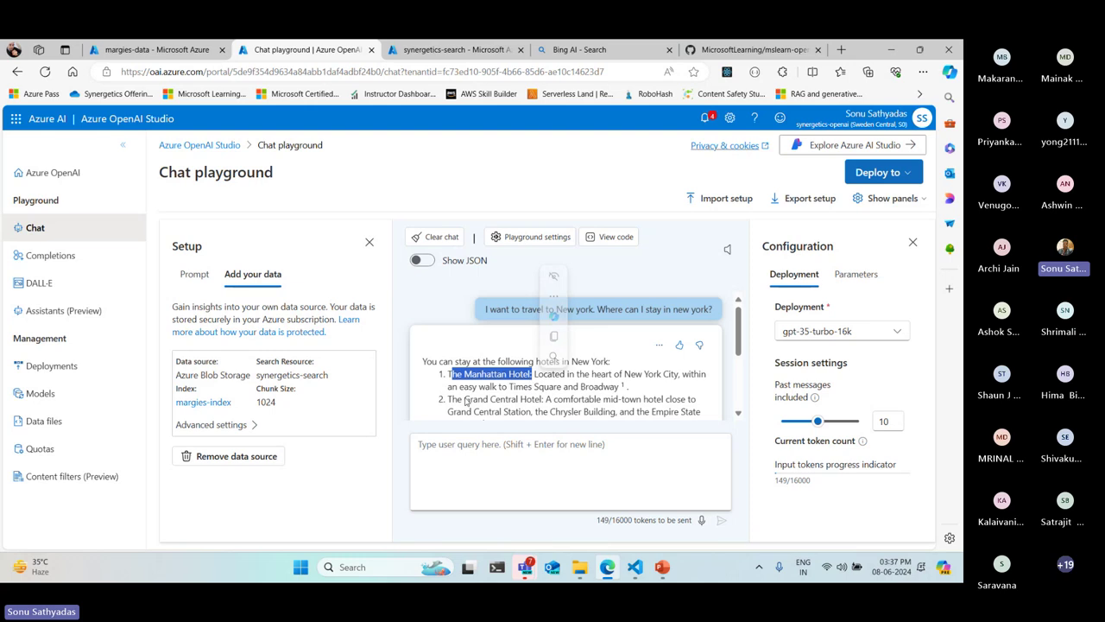
drag(465, 399, 554, 399)
scroll(570, 380, down, 1)
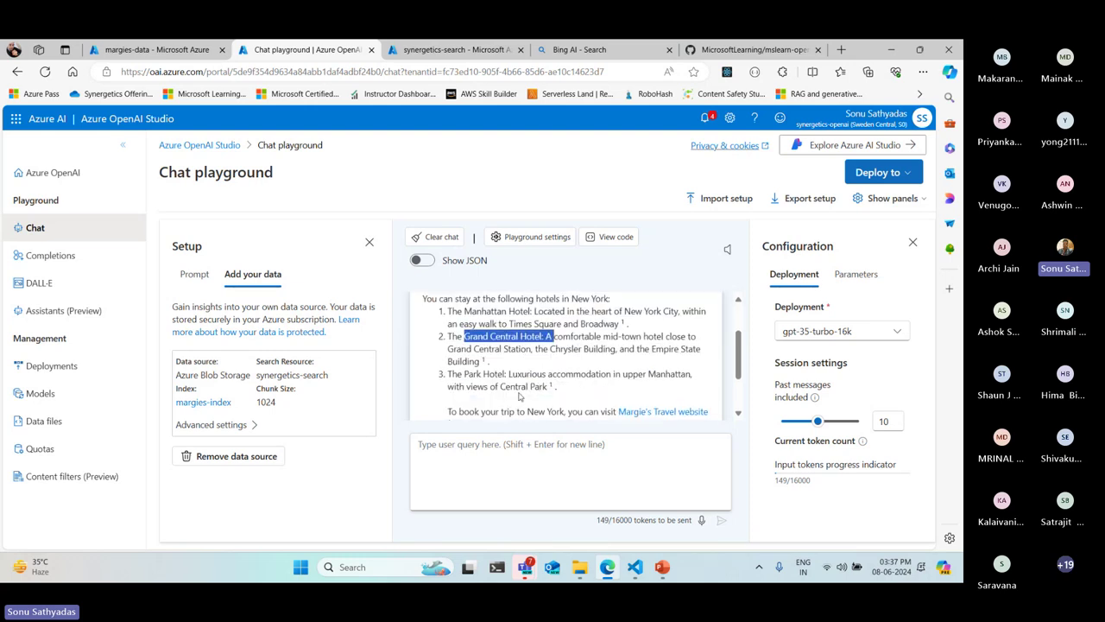
drag(448, 374, 498, 374)
scroll(484, 363, down, 1)
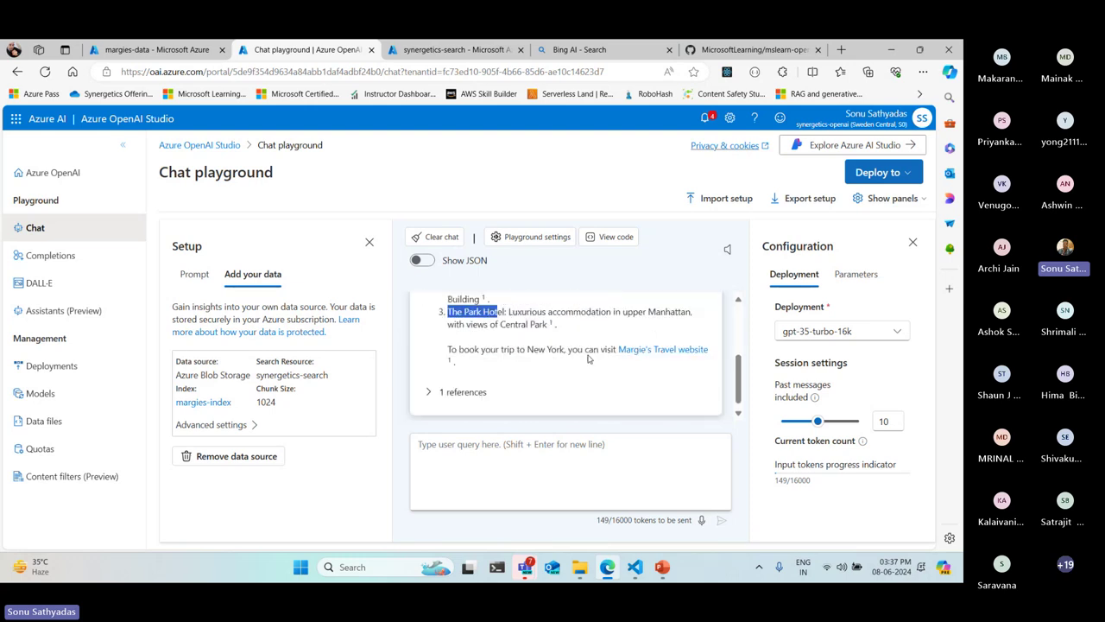
click(442, 391)
scroll(557, 346, down, 1)
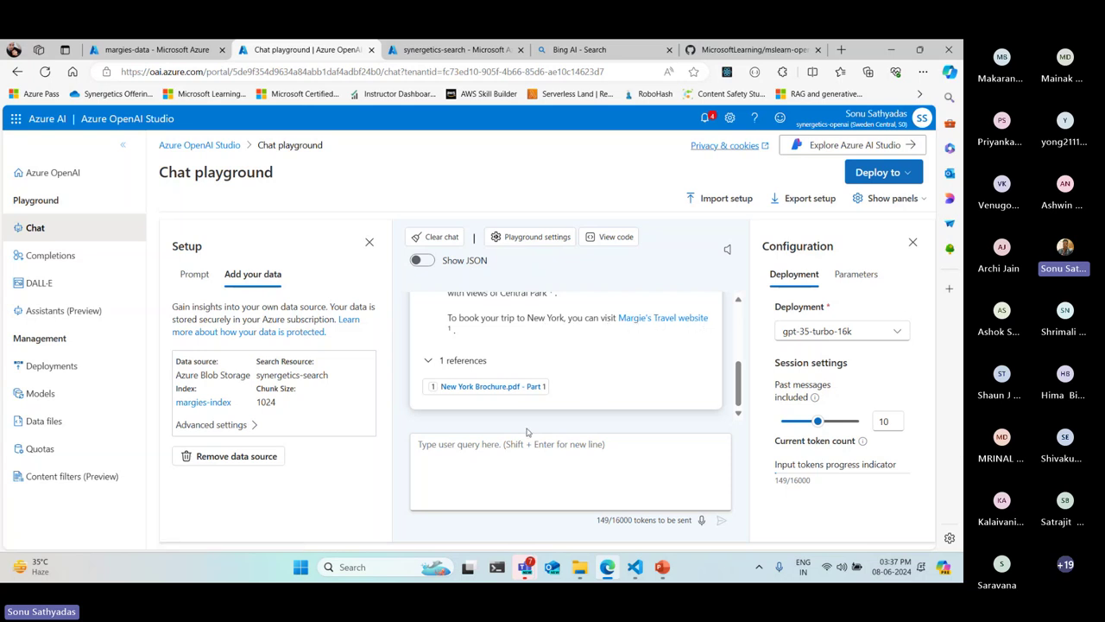
scroll(590, 318, up, 5)
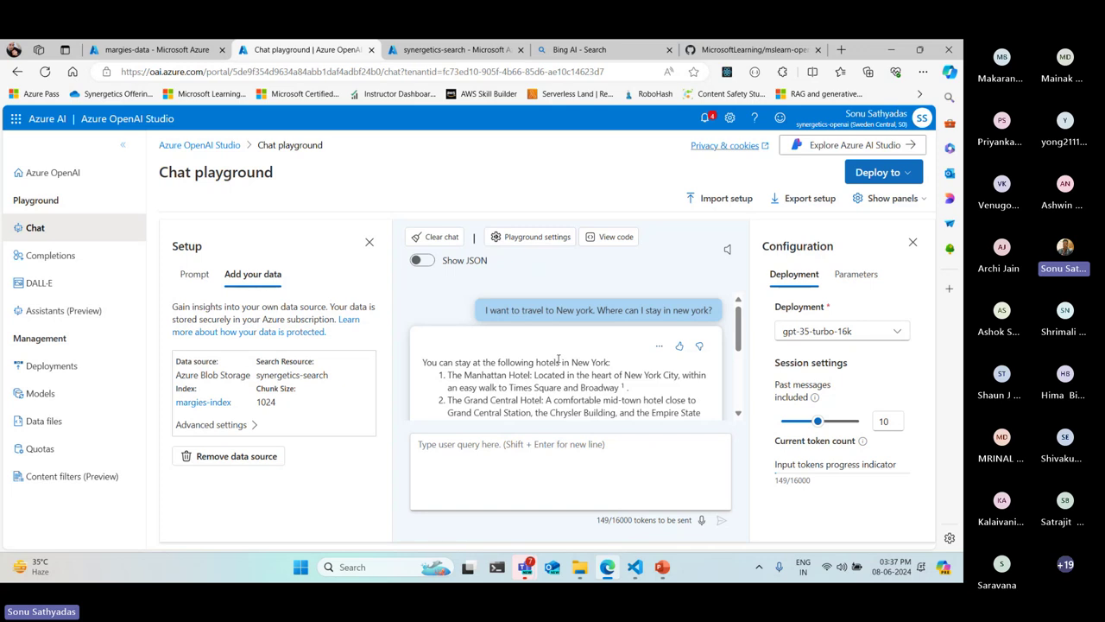
scroll(559, 359, down, 1)
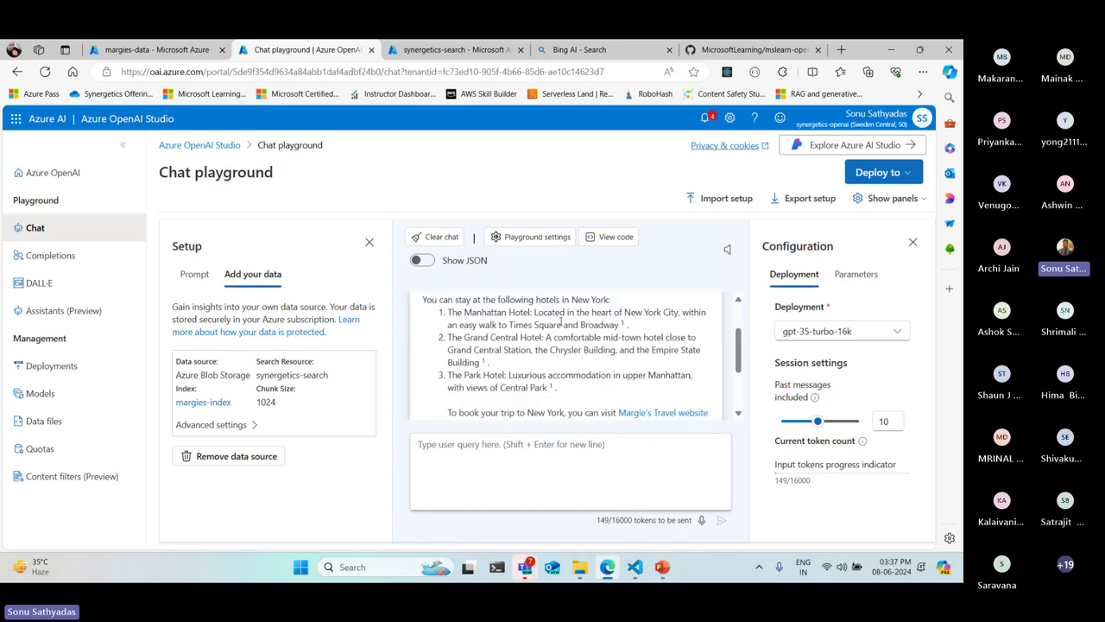
Open the New York Brochure PDF from the data folder in File Explorer and examine its hotels and booking website.
click(580, 567)
click(509, 479)
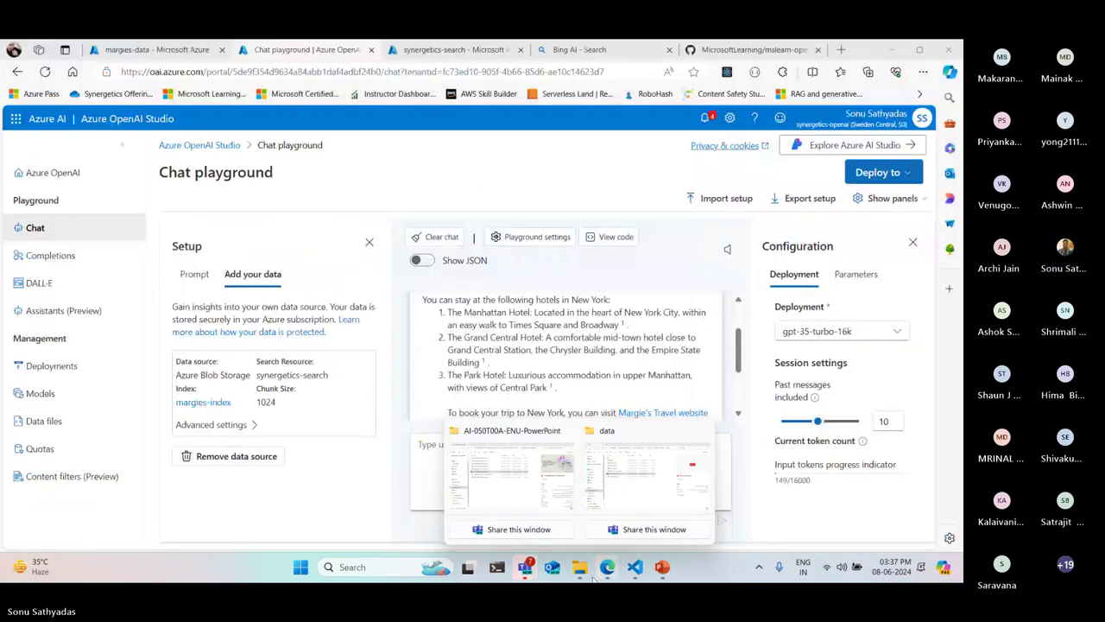
click(643, 483)
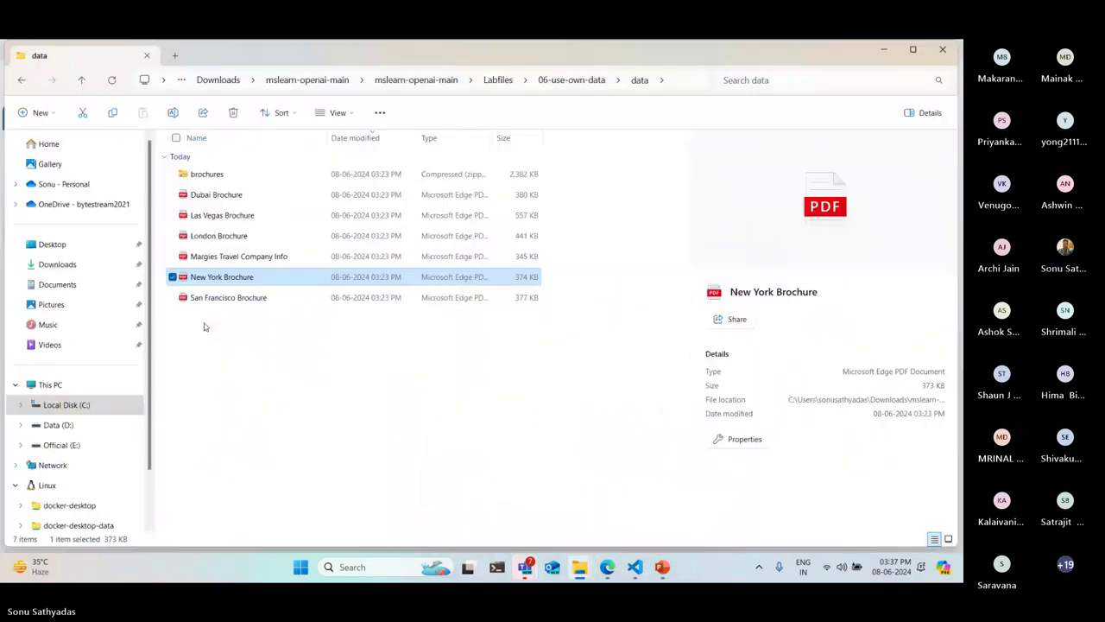
double_click(225, 281)
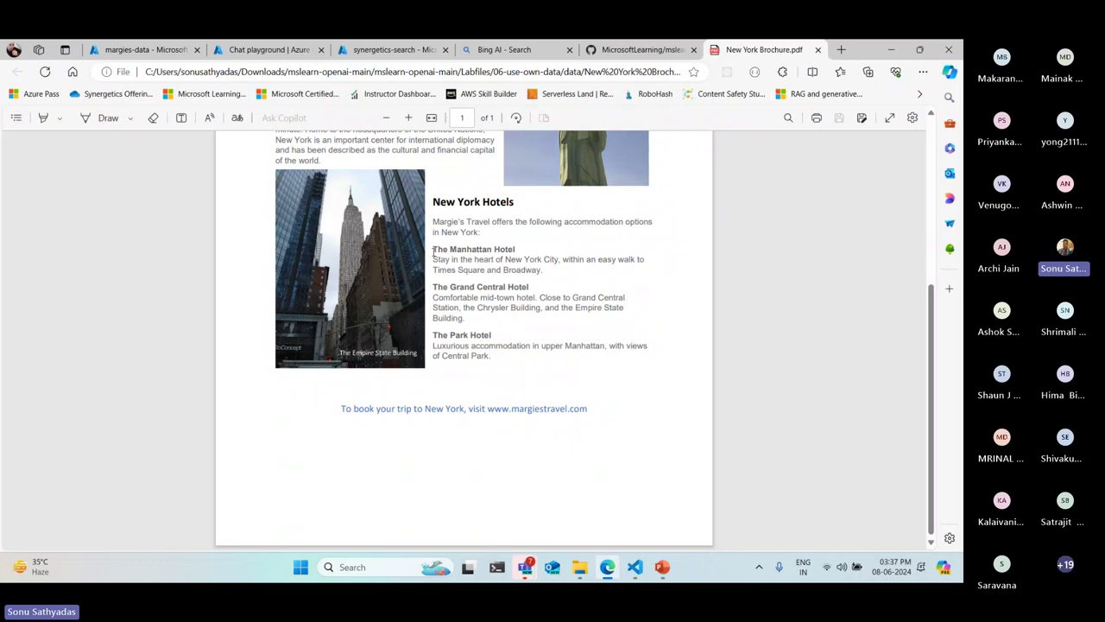
drag(432, 249, 483, 349)
drag(342, 411, 607, 421)
click(622, 442)
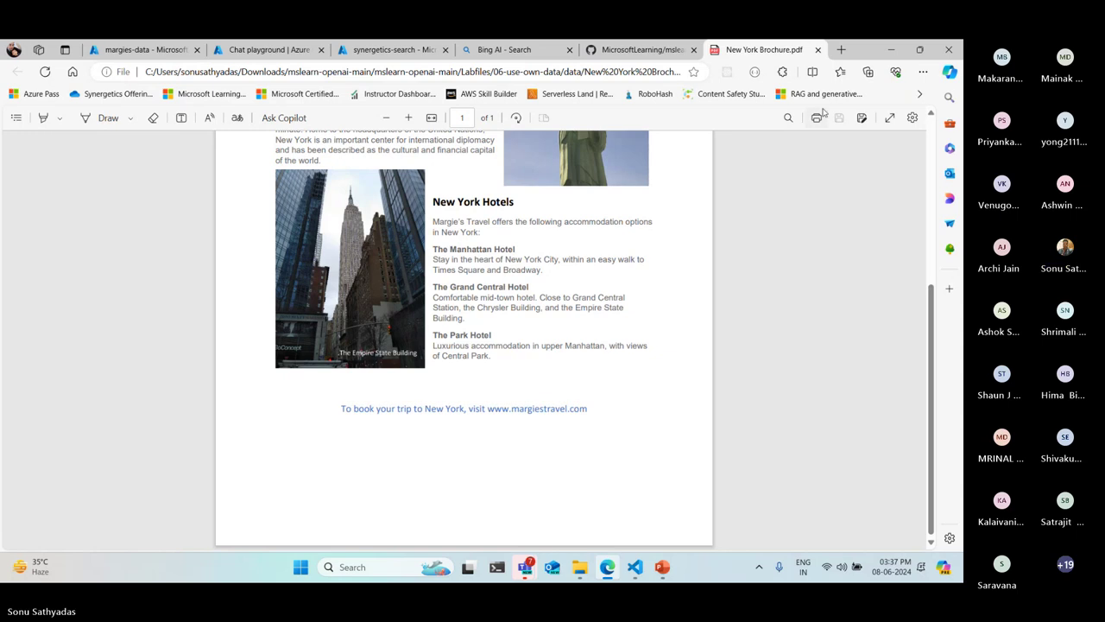
Go back to the browser, close the New York Brochure PDF, and return to the Chat playground.
click(889, 54)
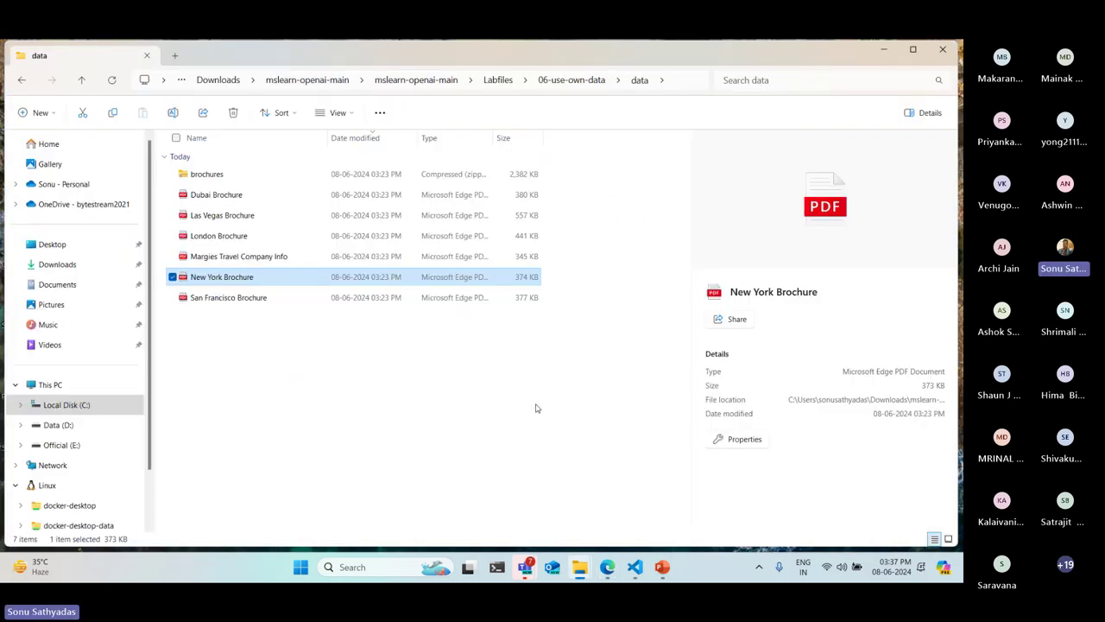
key(super+d)
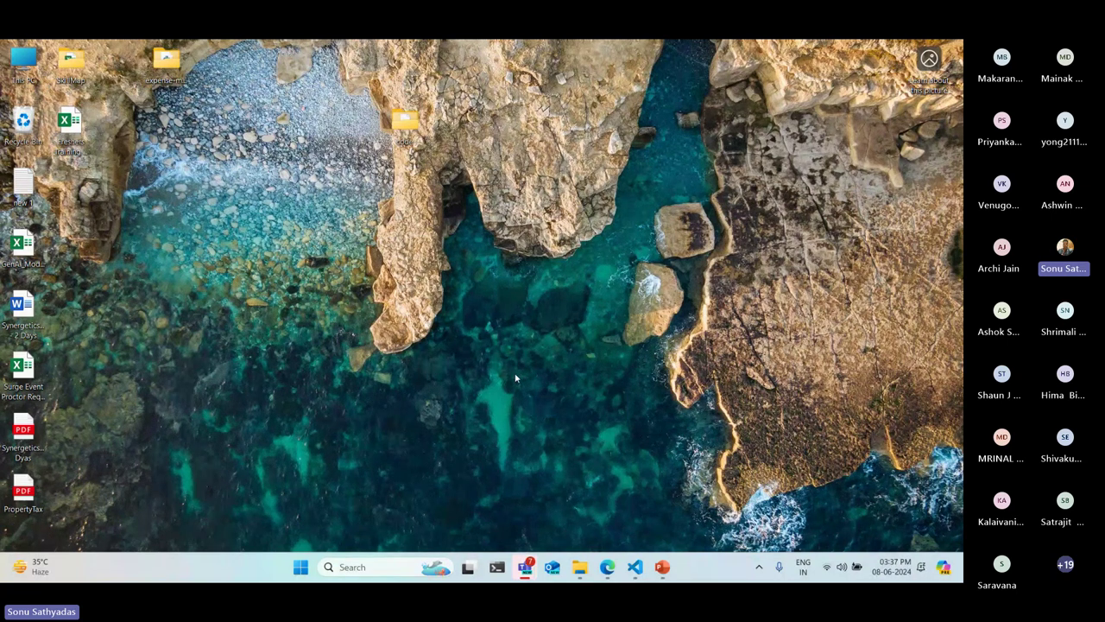
click(609, 569)
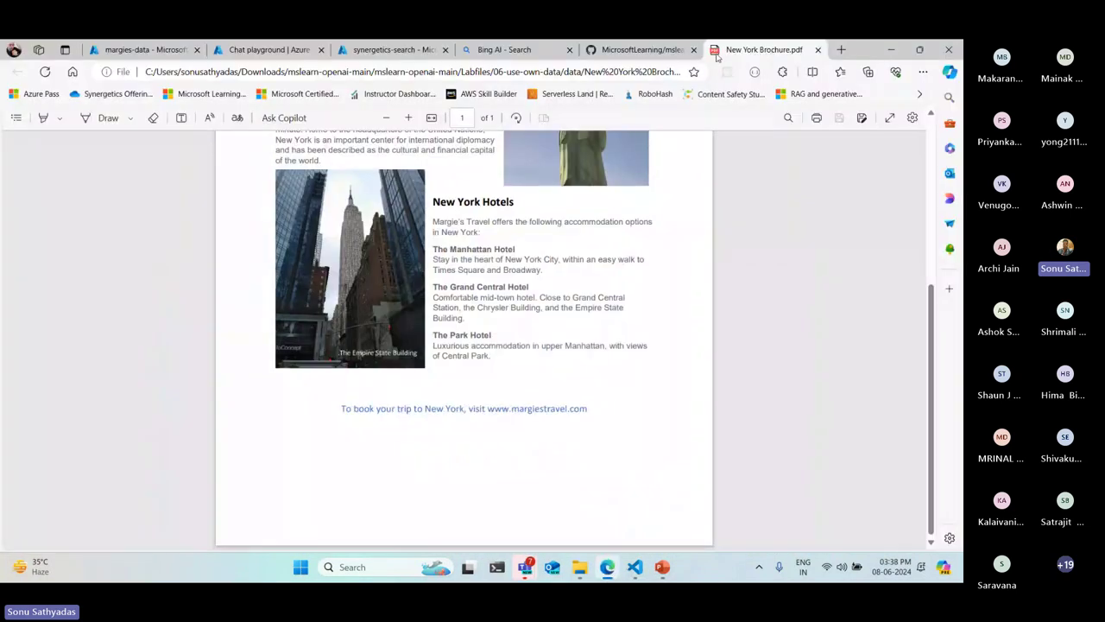
click(817, 49)
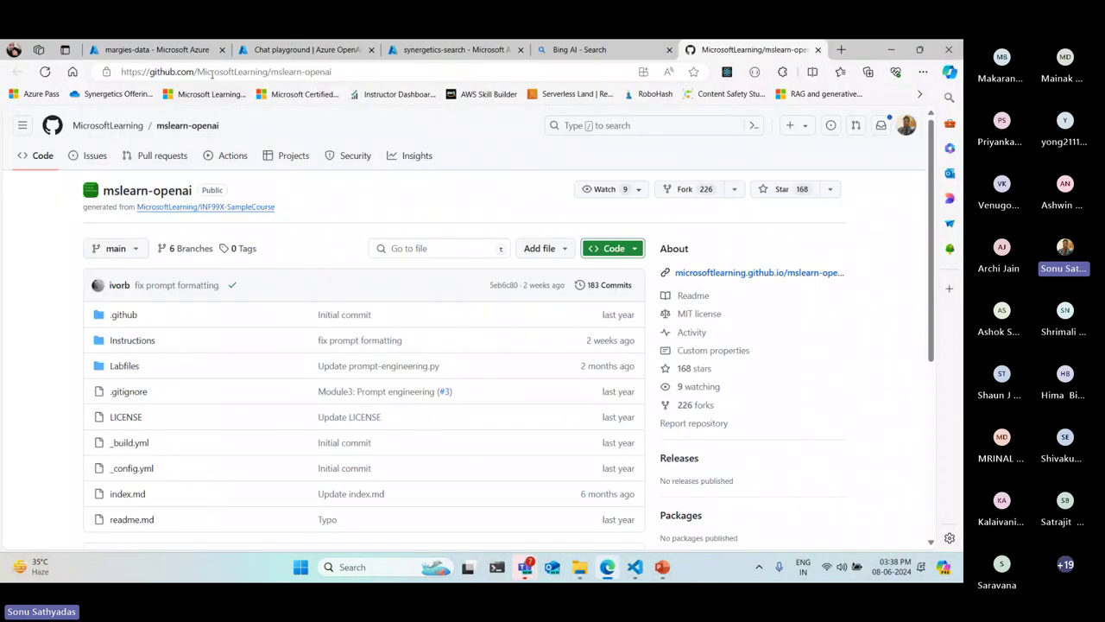
click(298, 49)
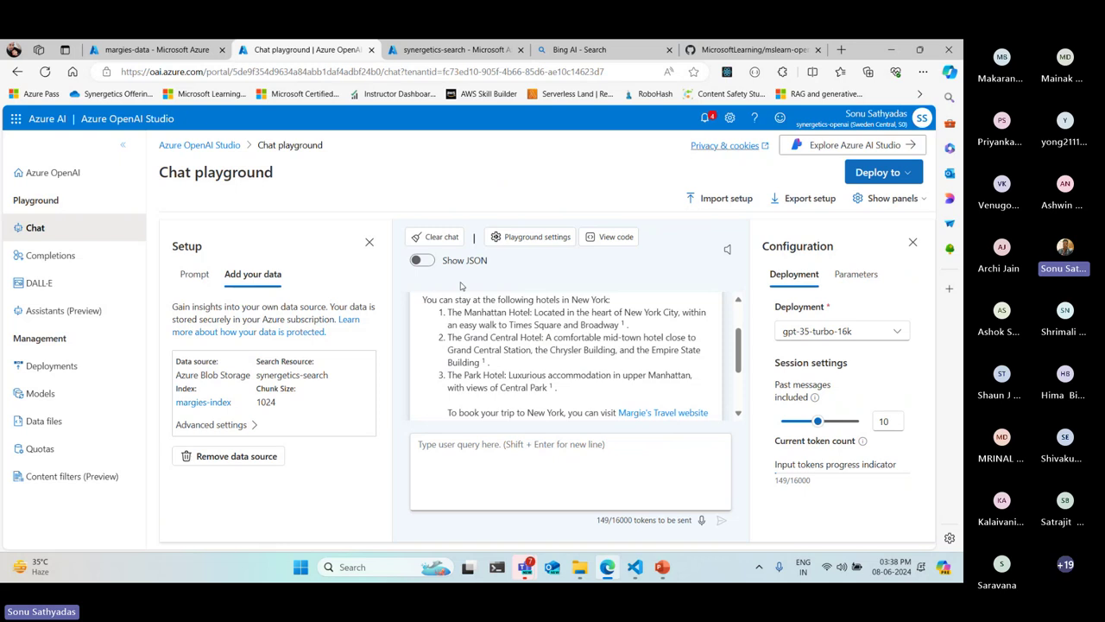
Ask the chat "I want to do a trip to London and Dubai. Suggest some good hotels where i can stay.".
scroll(484, 380, down, 2)
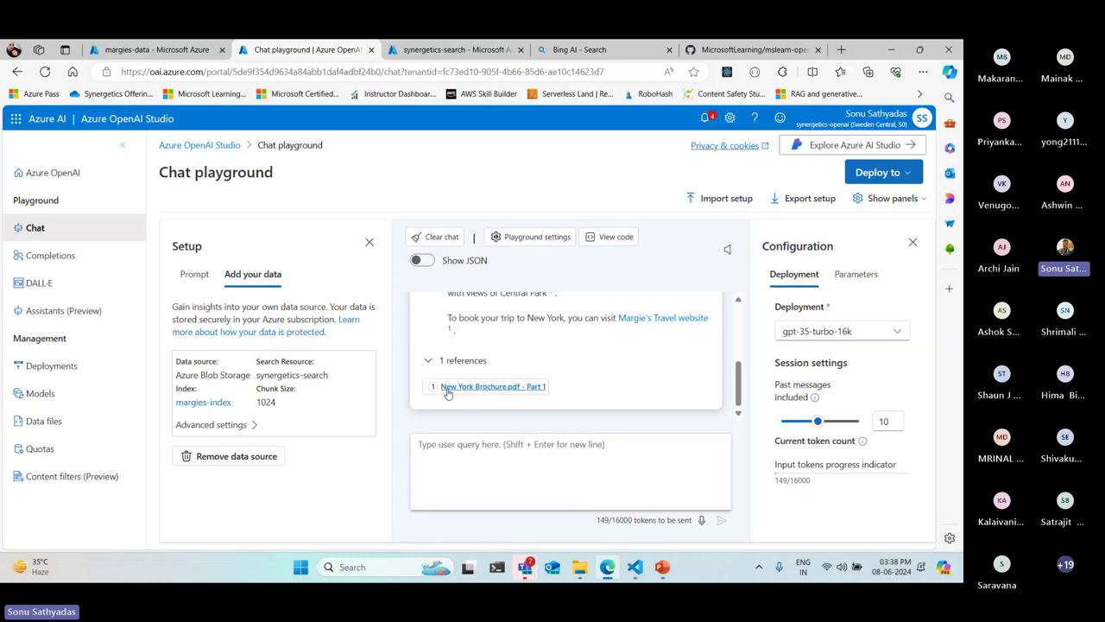
click(543, 457)
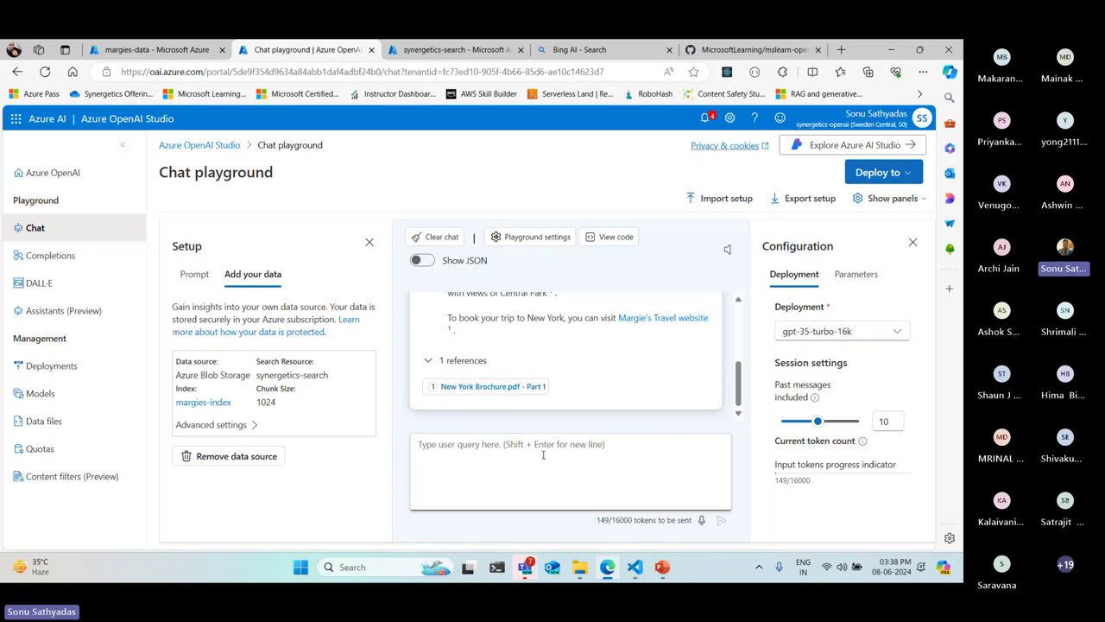
text(I)
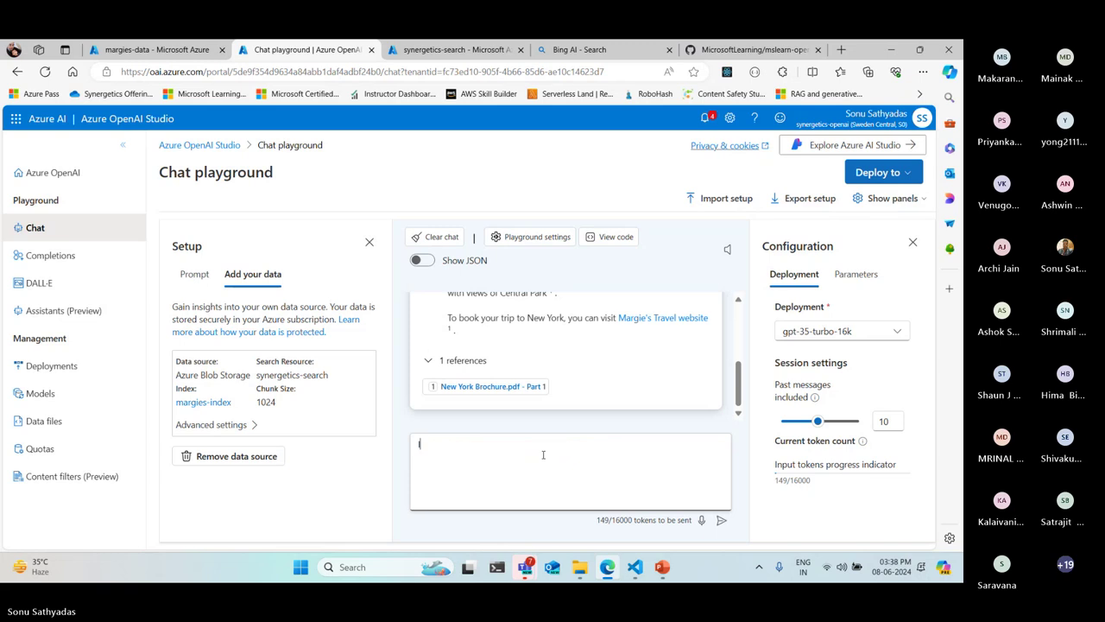
text(wa)
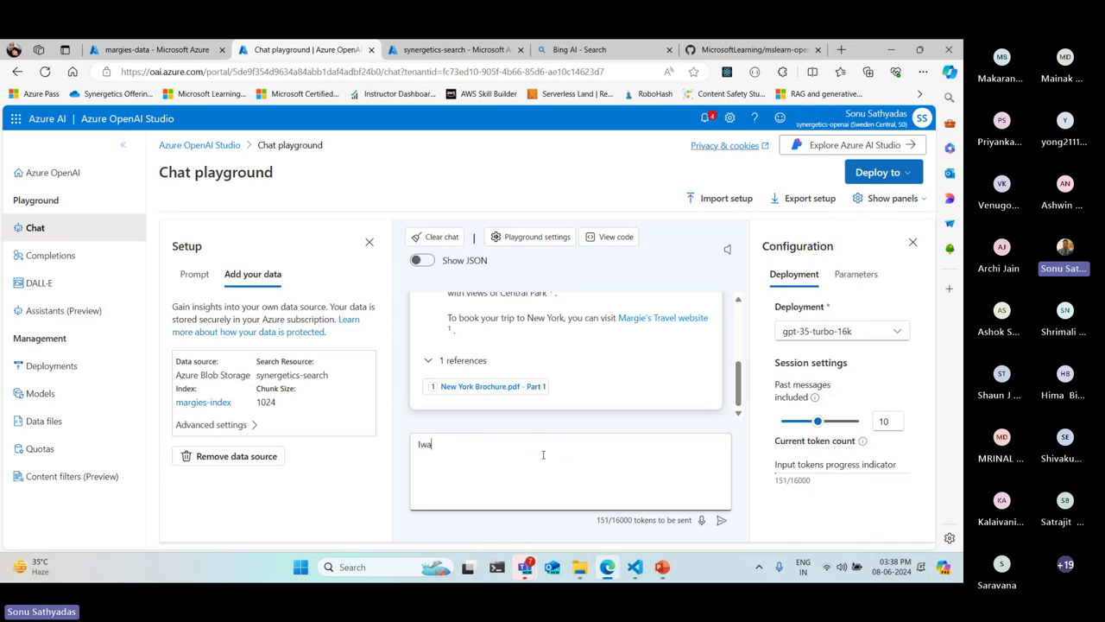
key(BackSpace)
key(BackSpace)
text(want )
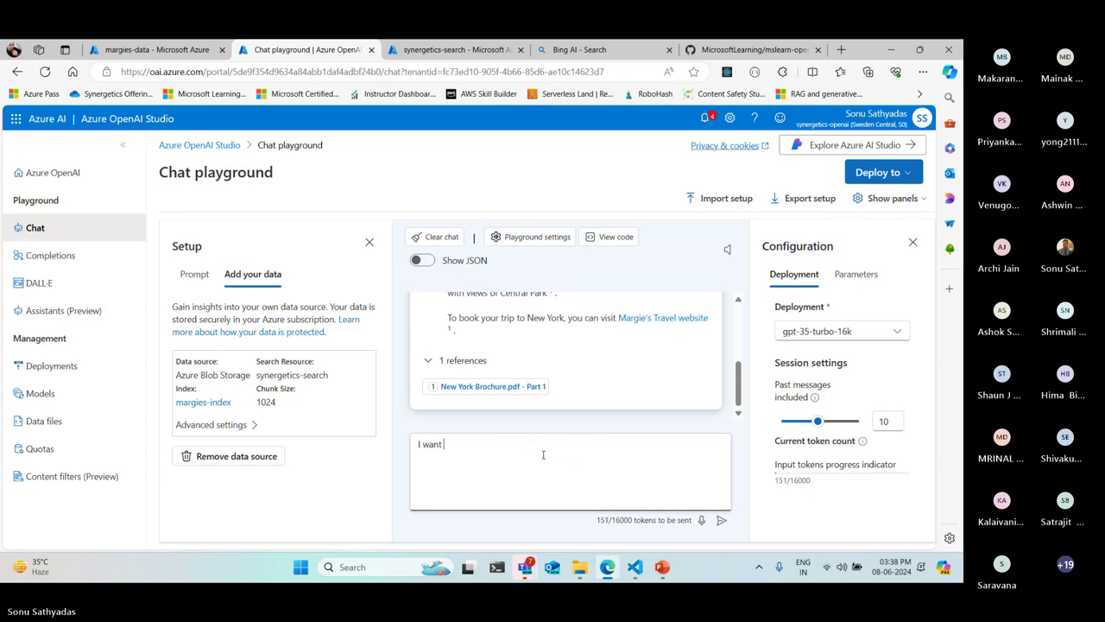
text(to do a trip to)
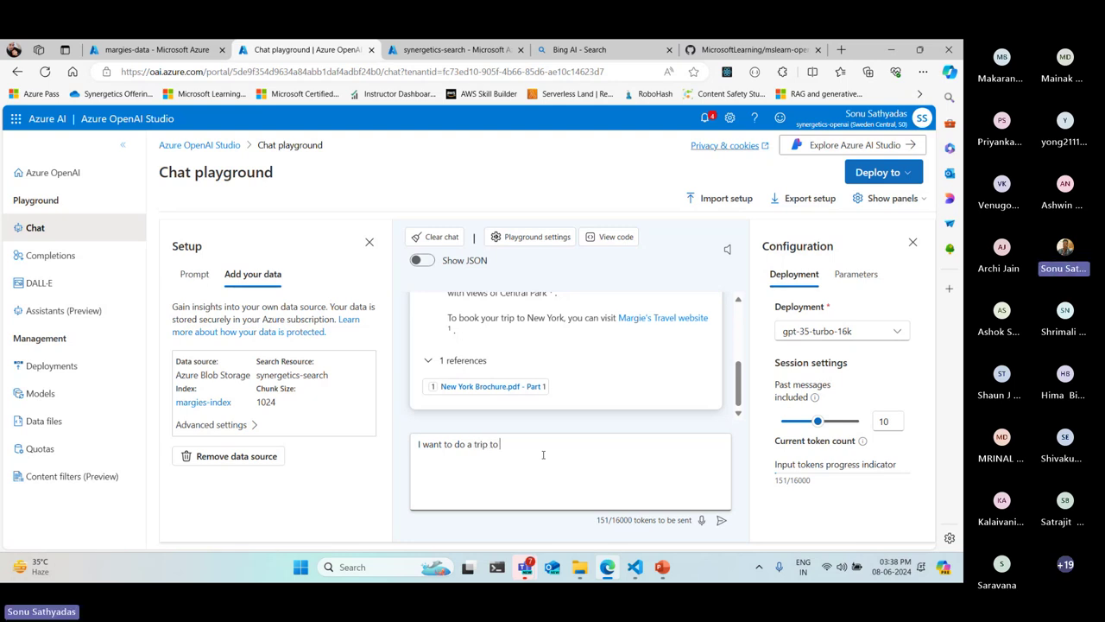
text( Londa)
key(BackSpace)
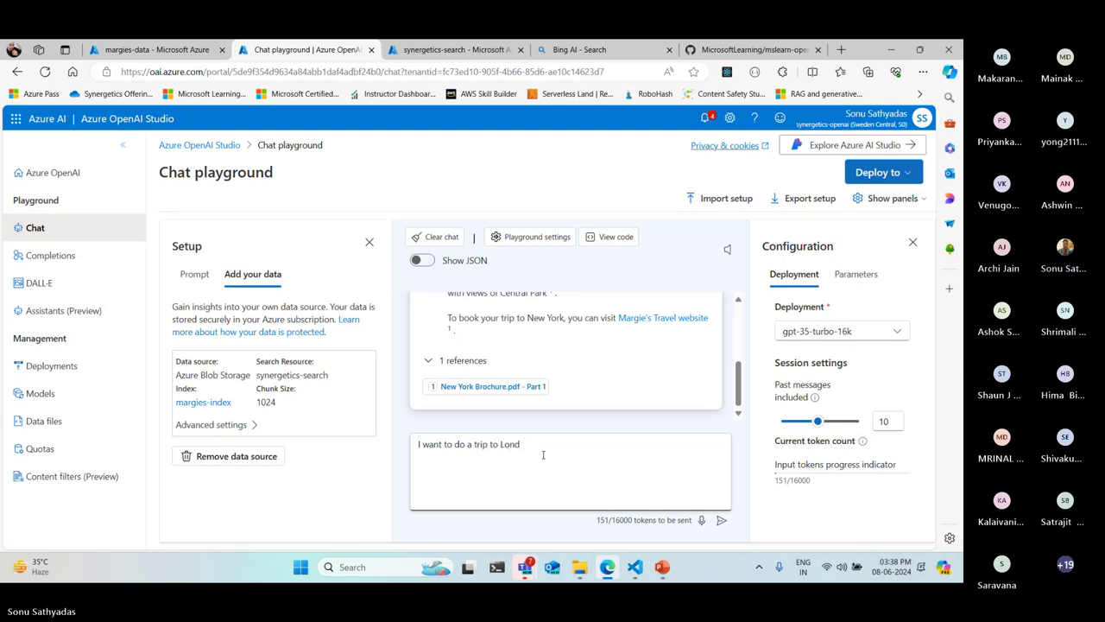
text(on and Duba)
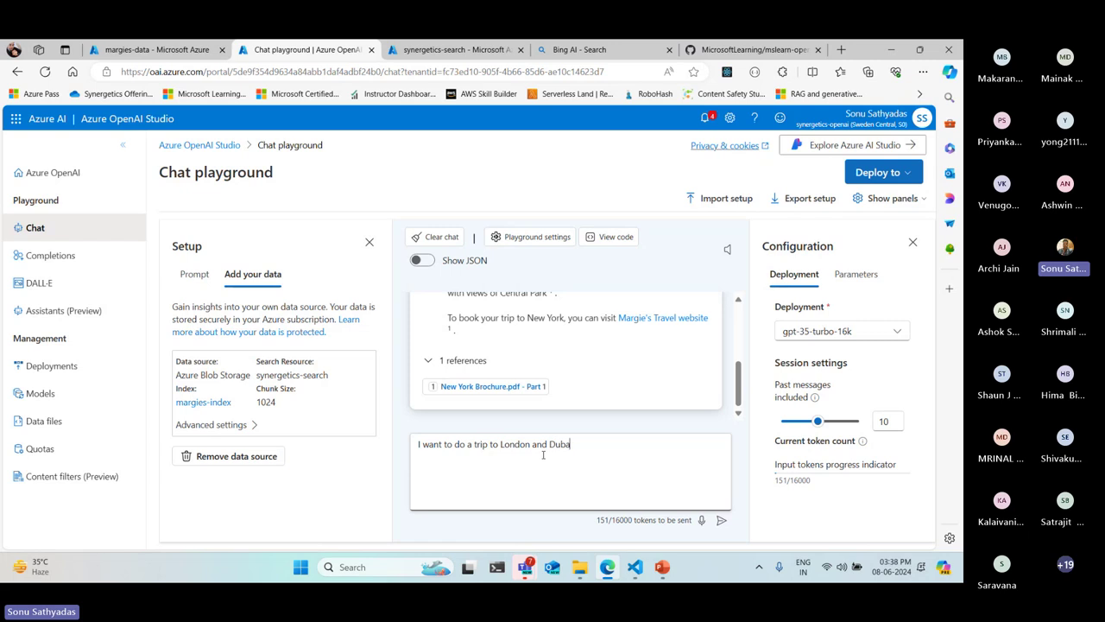
text(i. Suggest)
text( some goo)
text(d he)
text(tels)
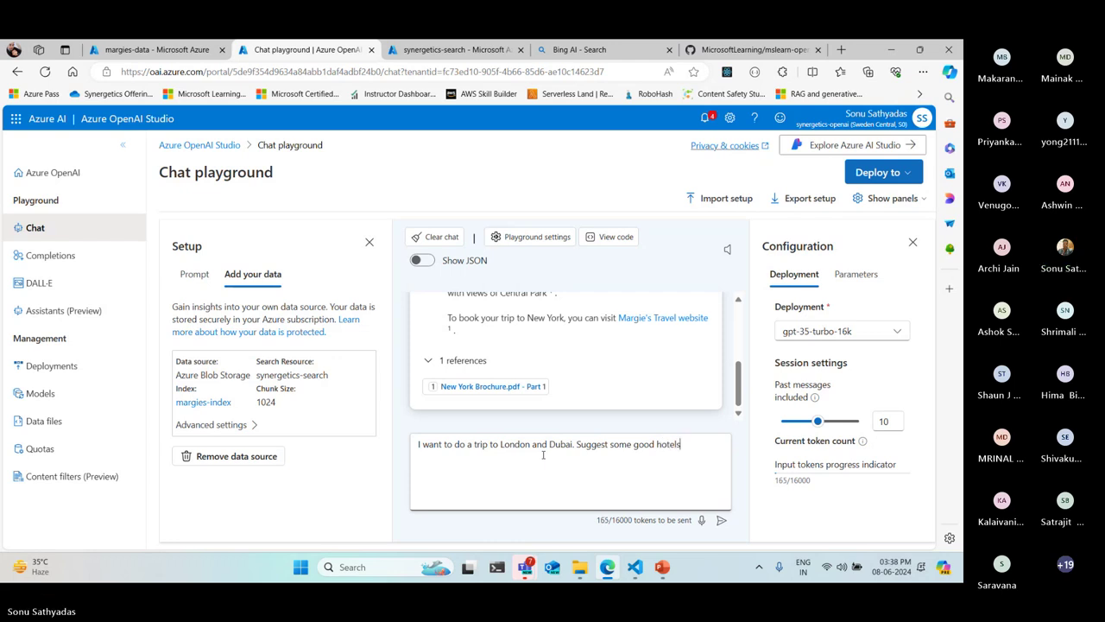
text(here )
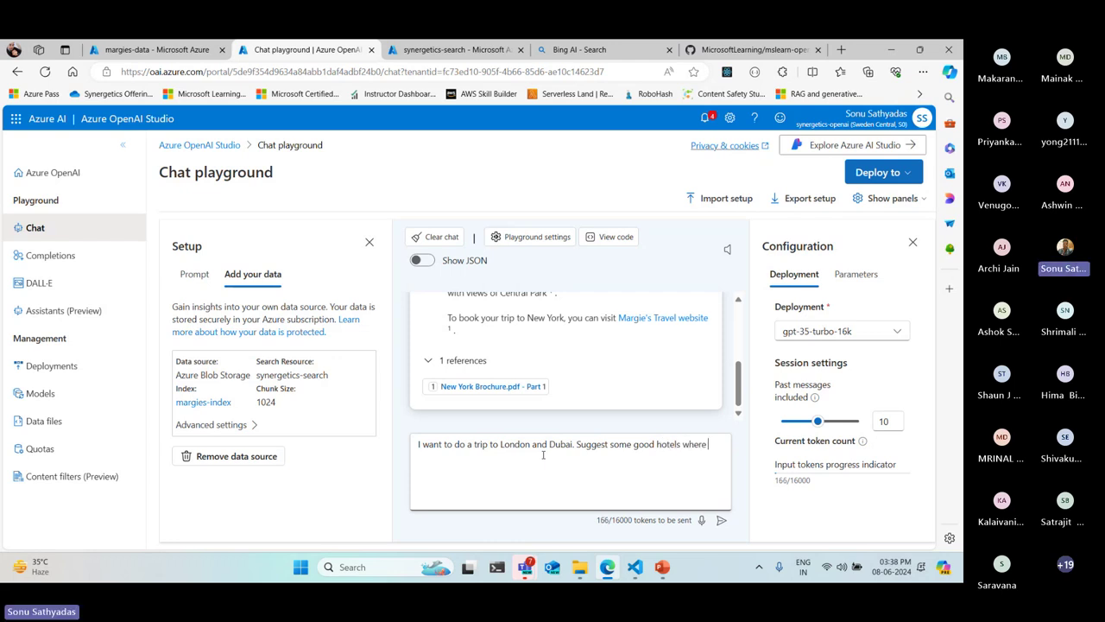
text(i can s)
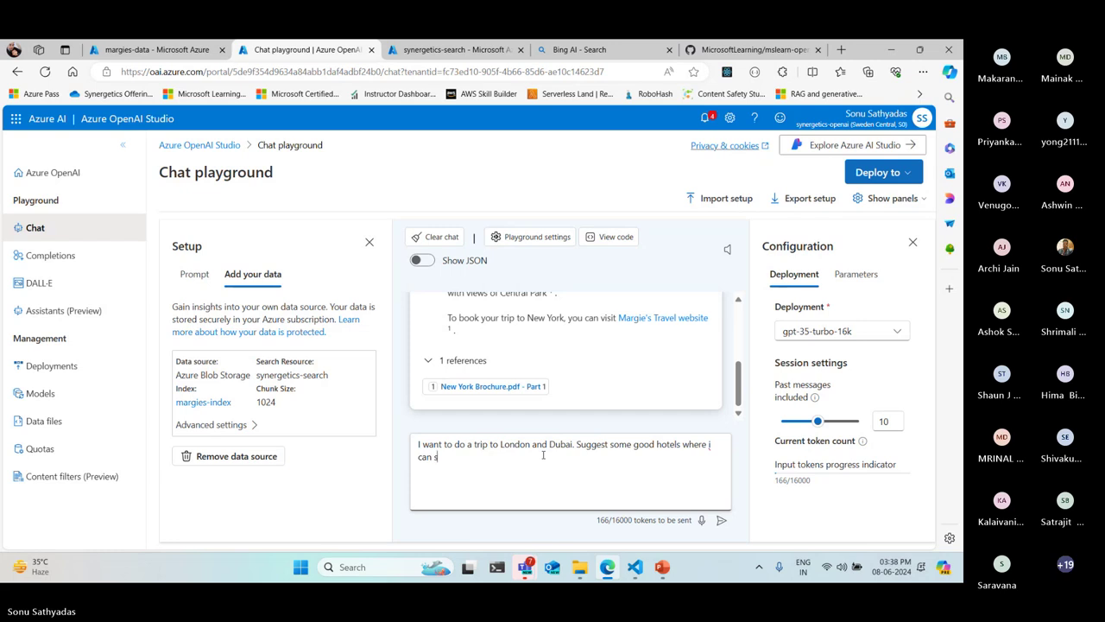
text(tay)
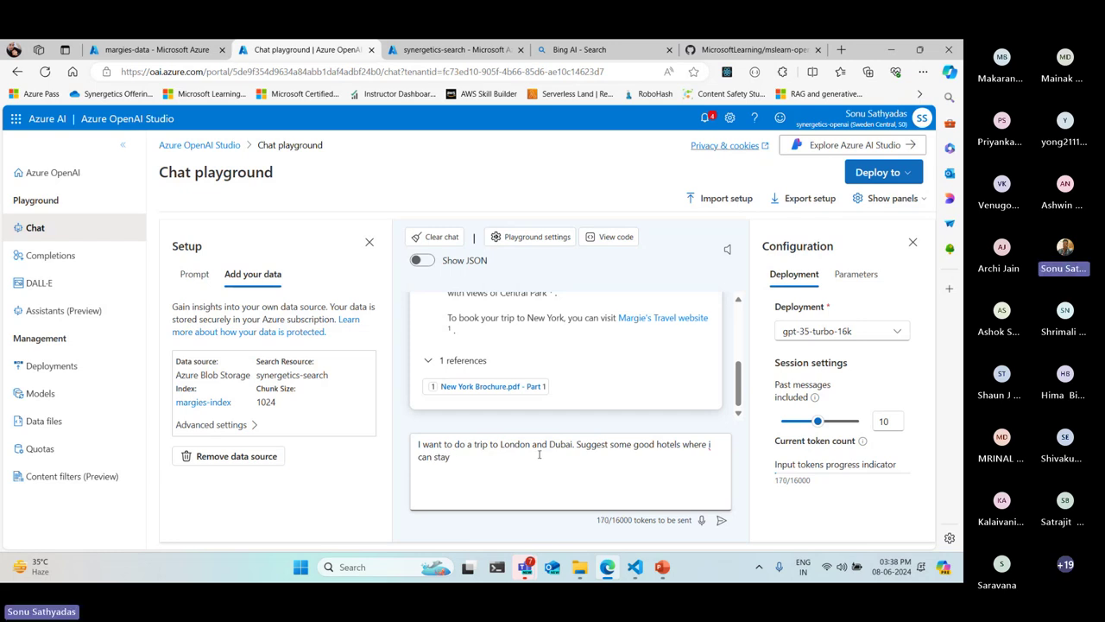
text(.)
key(Return)
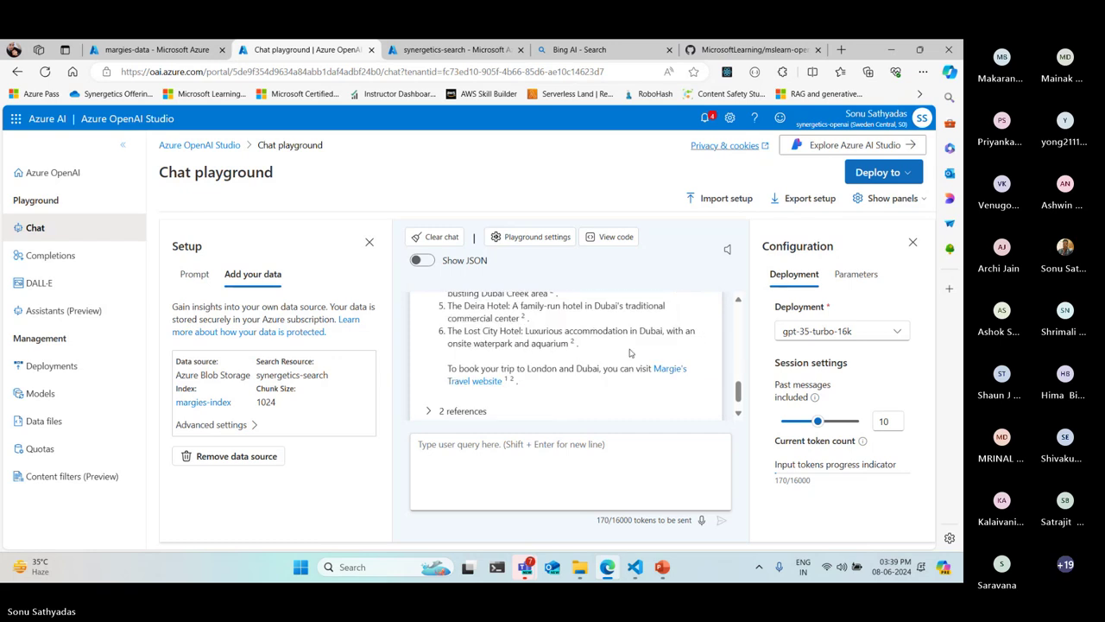
Expand the references of the London and Dubai answer and examine its suggested hotels and cited brochures.
click(429, 387)
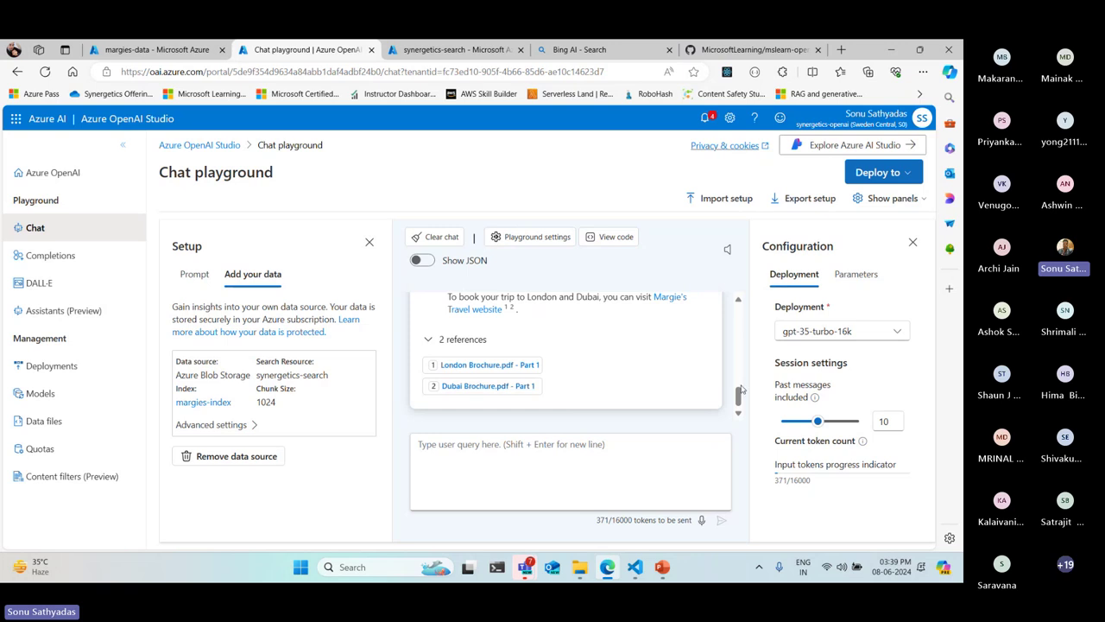
drag(738, 399, 739, 370)
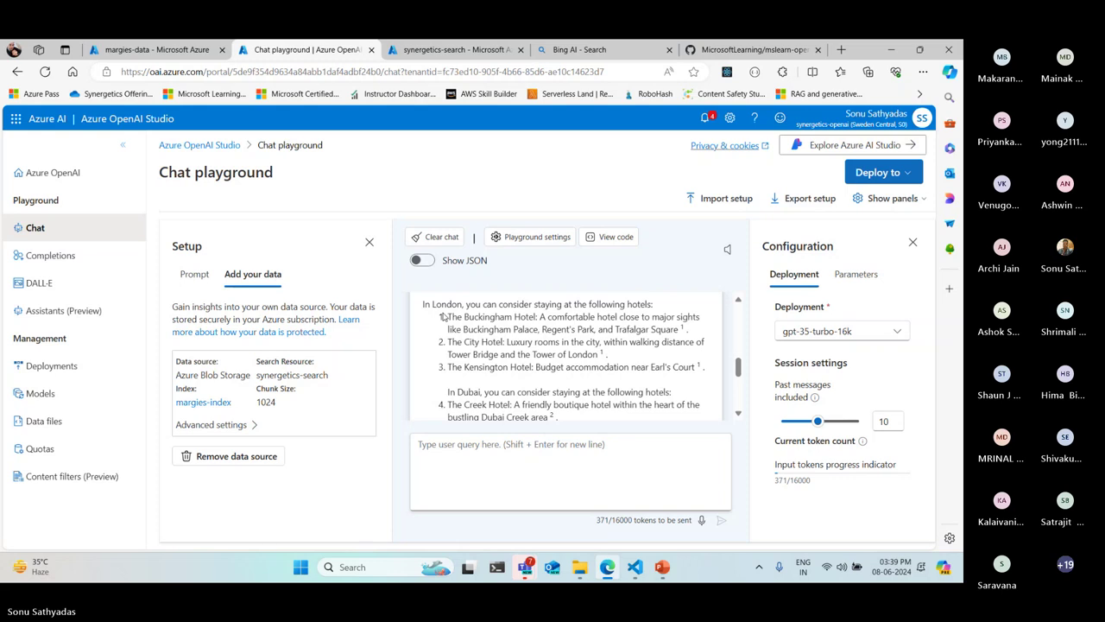
drag(443, 316, 696, 369)
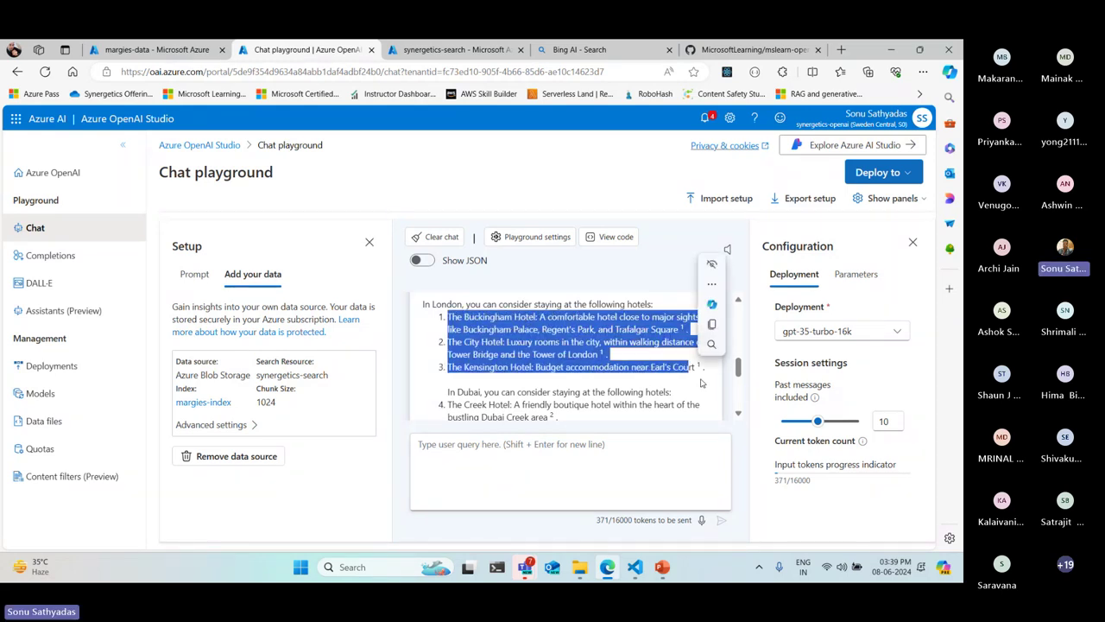
scroll(504, 330, down, 2)
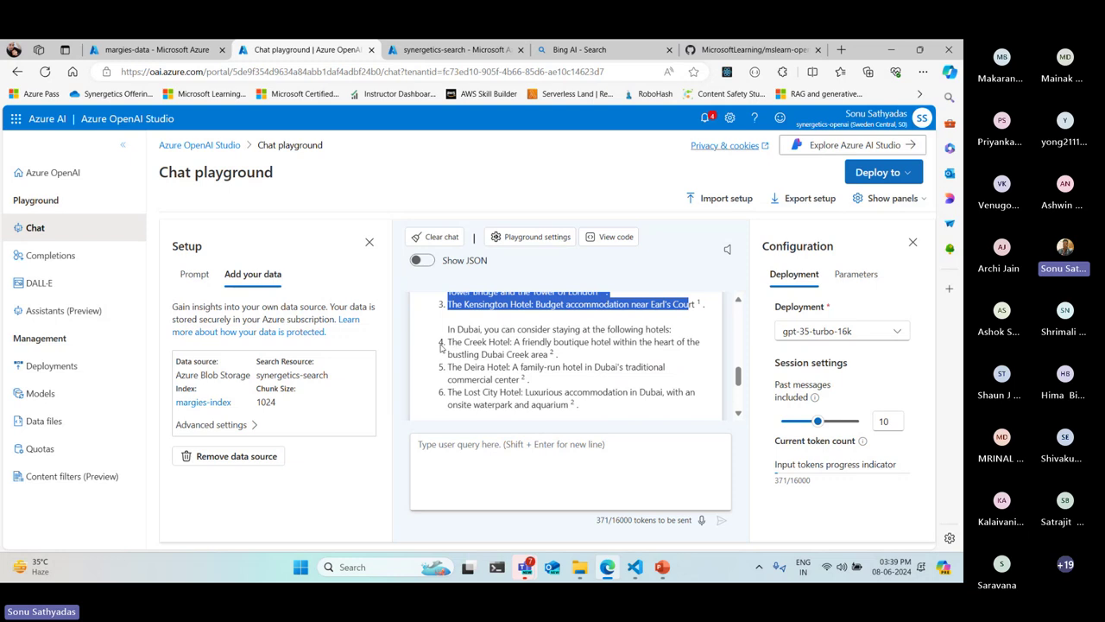
drag(441, 346, 578, 404)
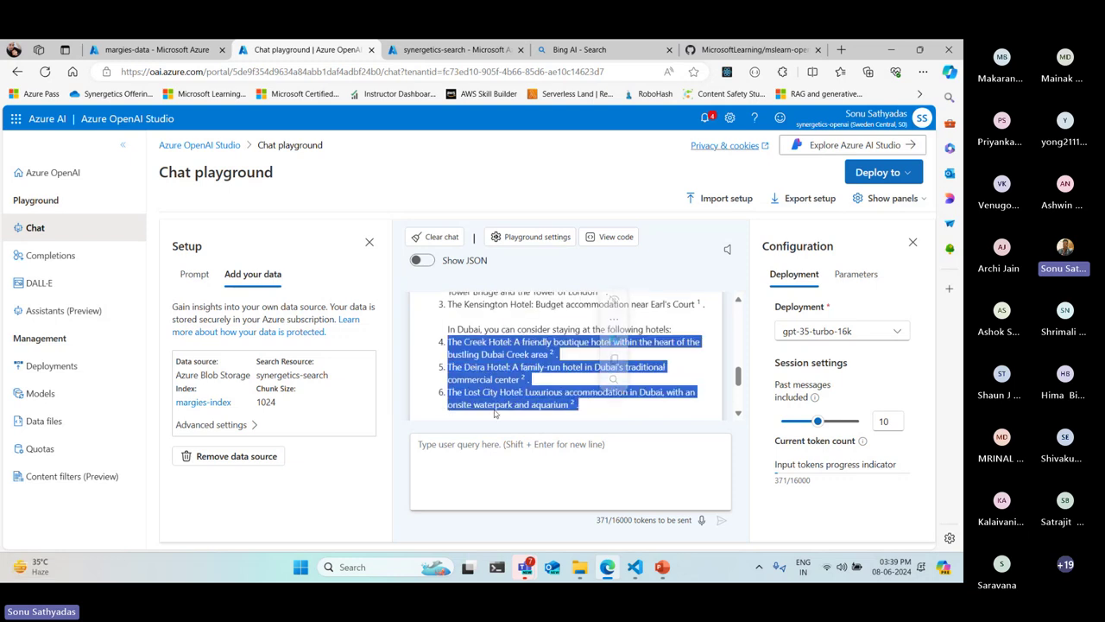
scroll(505, 402, down, 3)
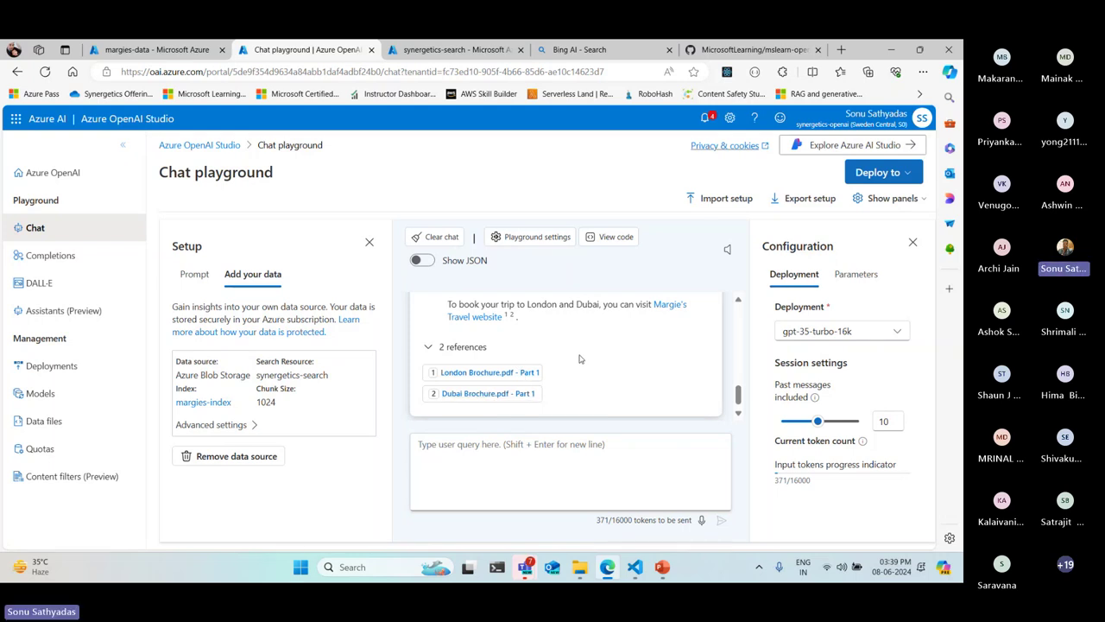
scroll(580, 358, up, 6)
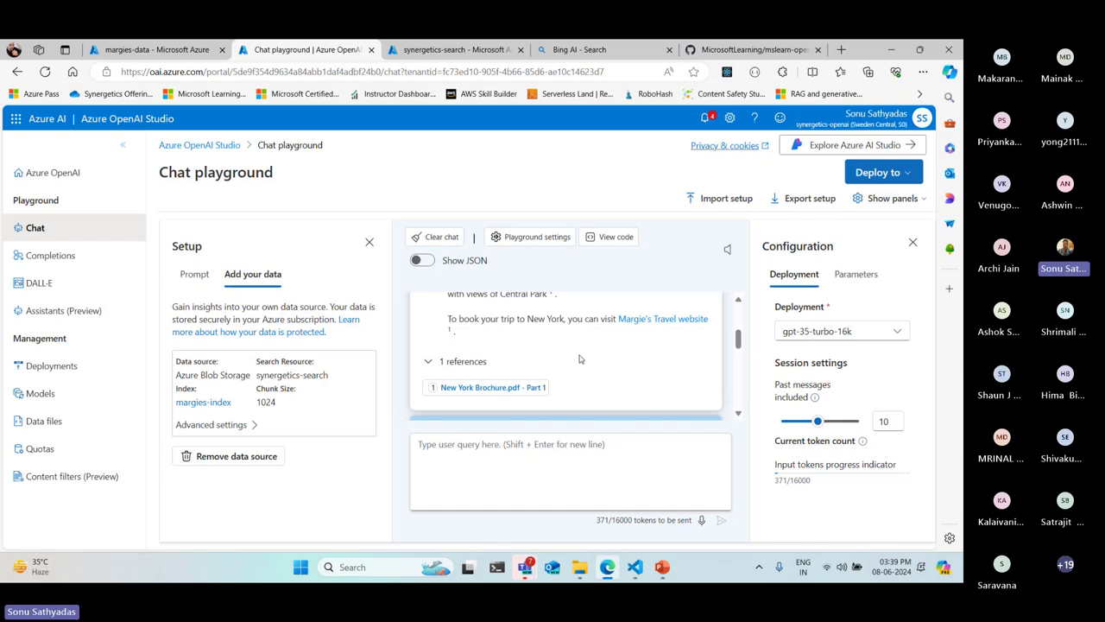
scroll(579, 358, down, 6)
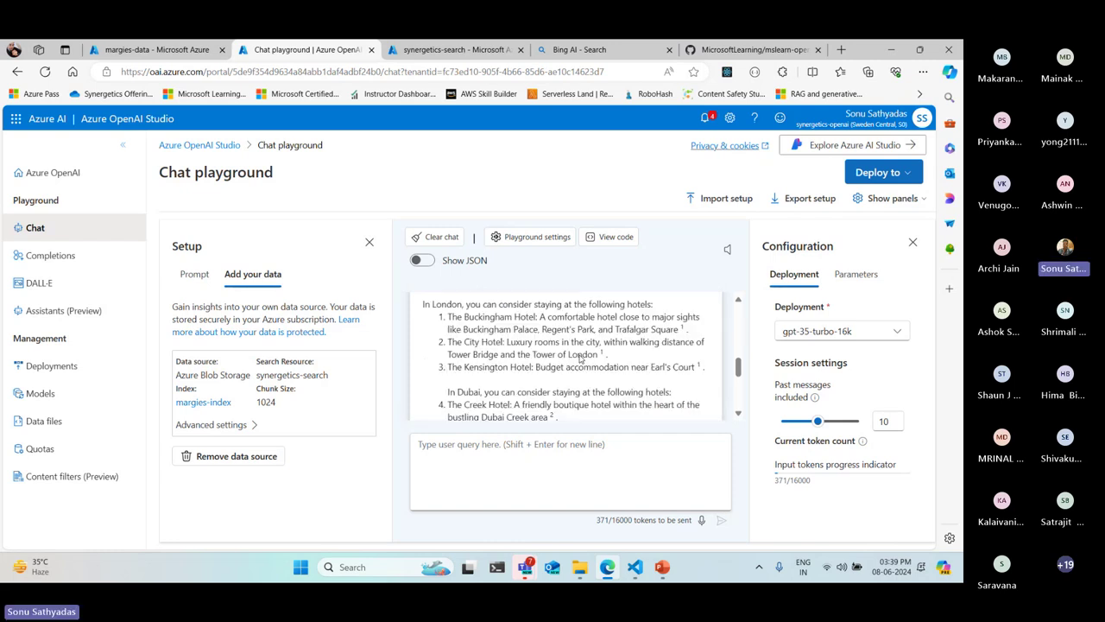
Close the Bing AI search page and the GitHub MicrosoftLearning page in the browser.
click(607, 567)
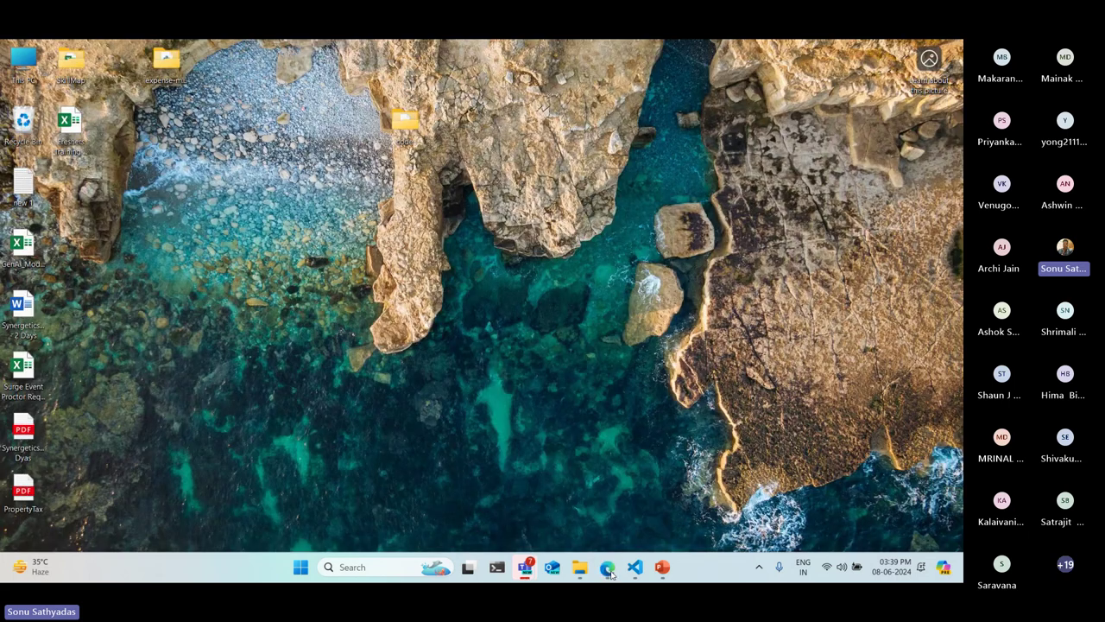
click(608, 567)
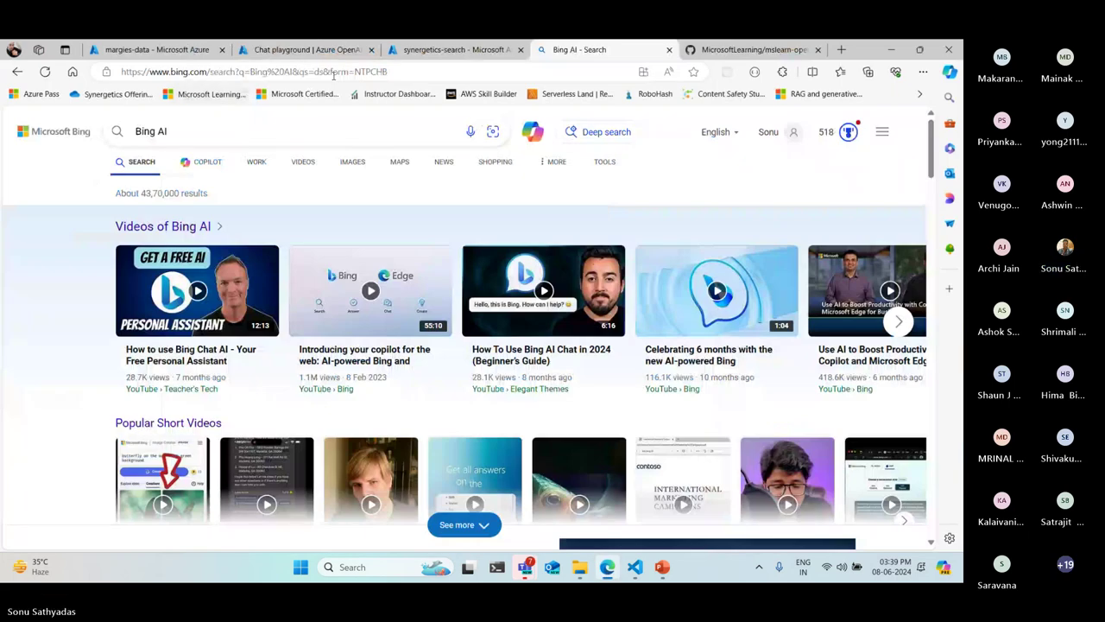
click(670, 51)
click(670, 50)
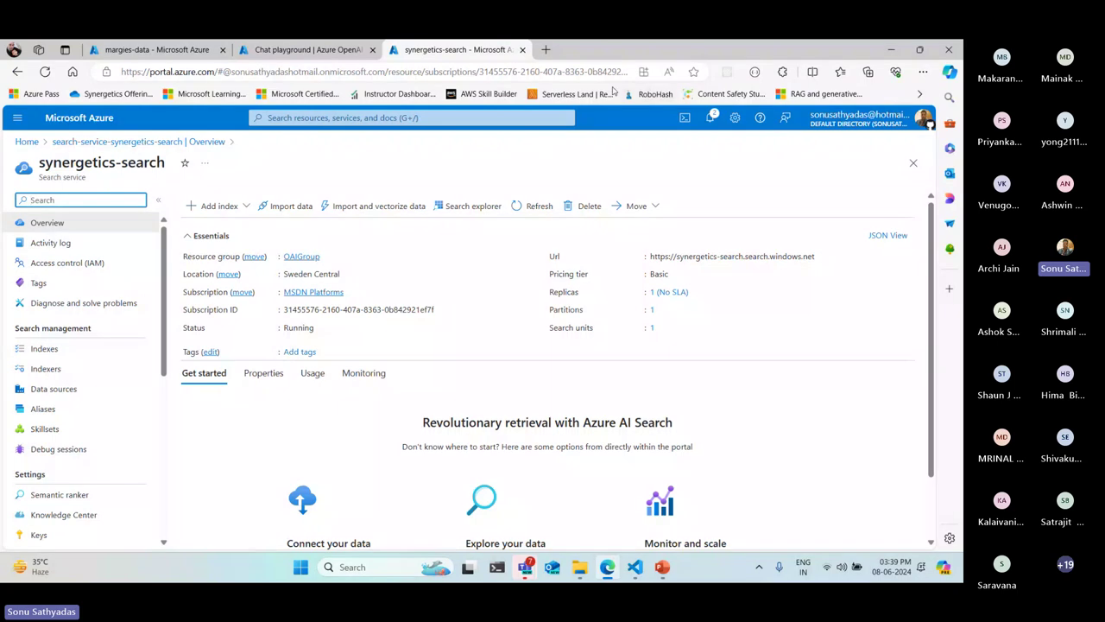
Search the web for "rag architecture" on a new browser page and browse the image results for architecture diagrams.
right_click(596, 48)
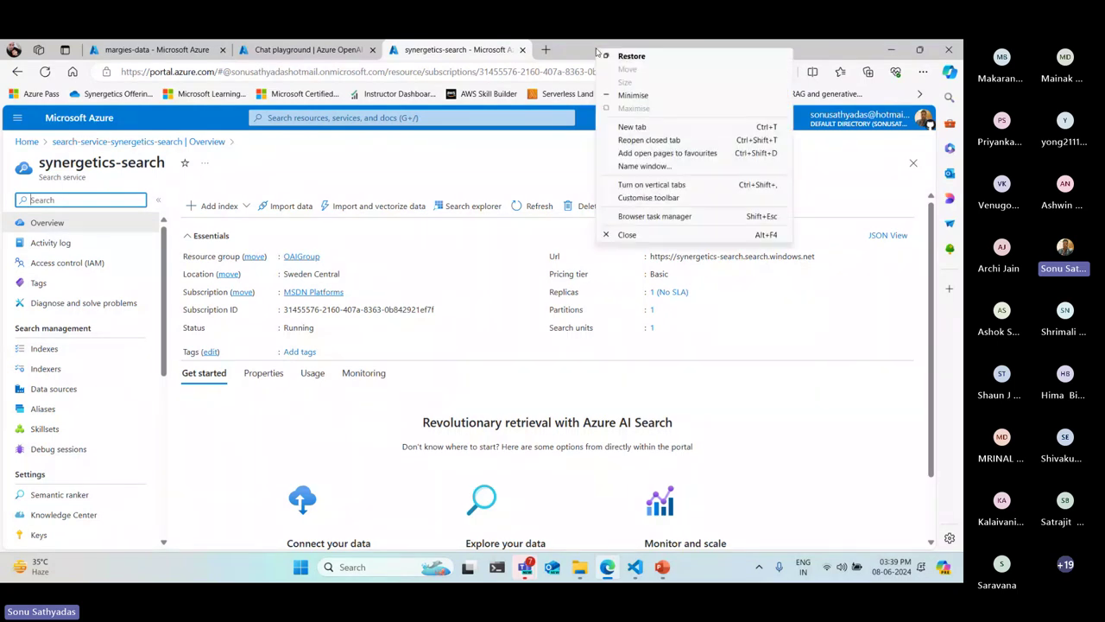
click(644, 127)
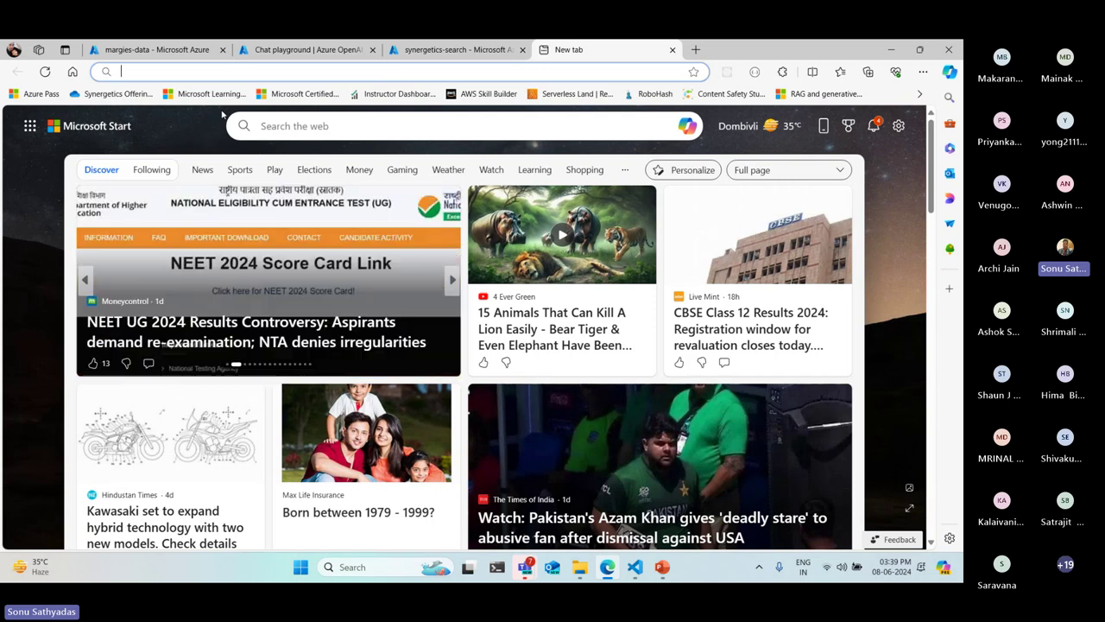
text(RAG)
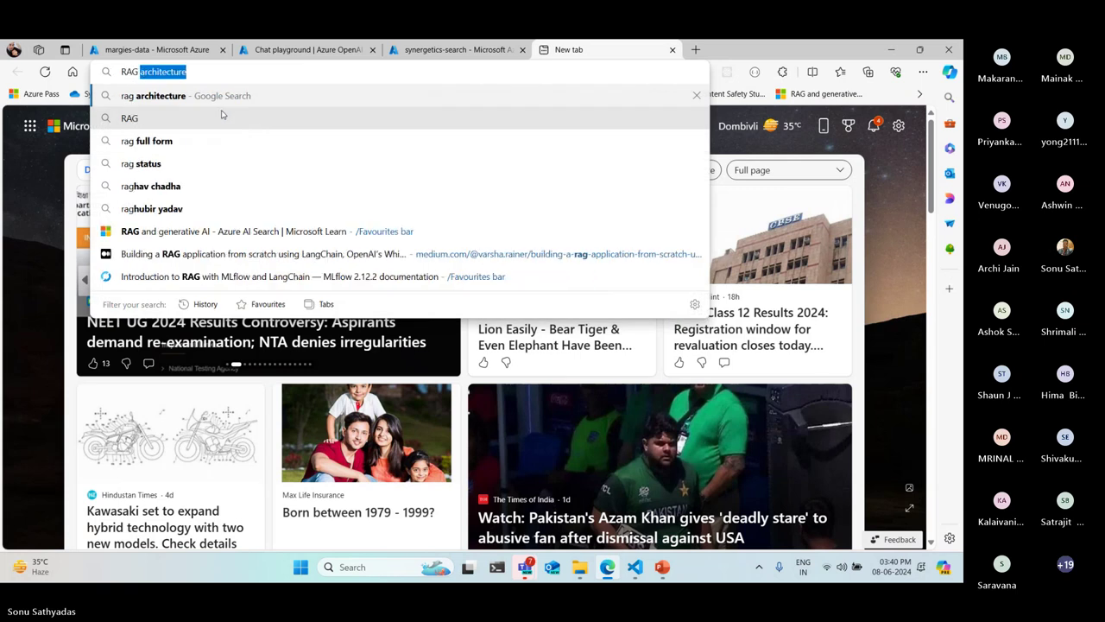
key(Return)
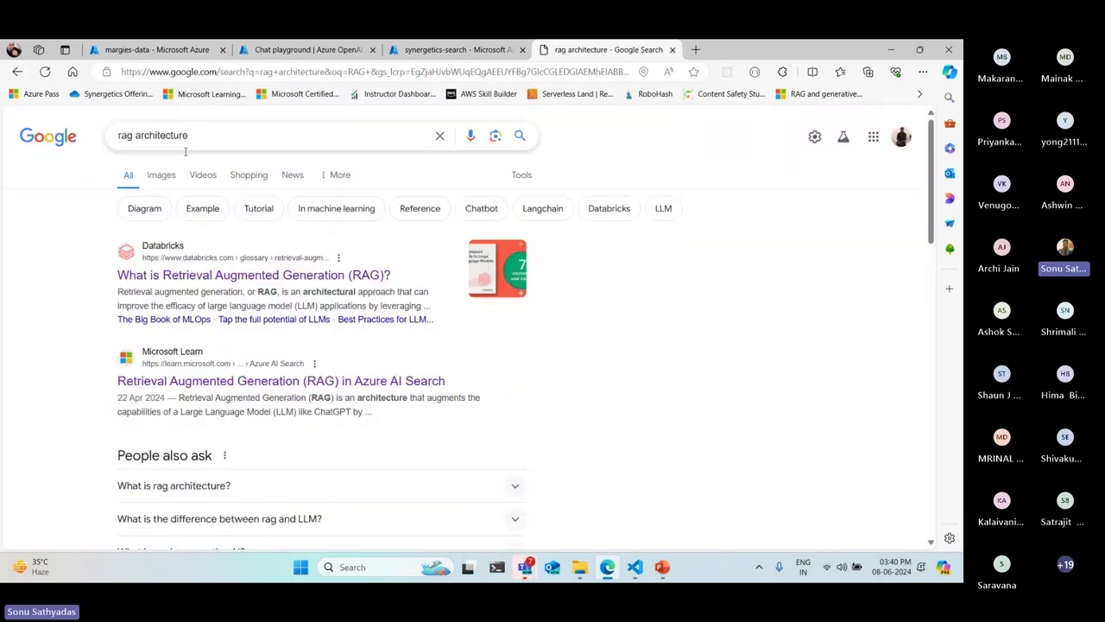
click(170, 180)
scroll(625, 243, down, 3)
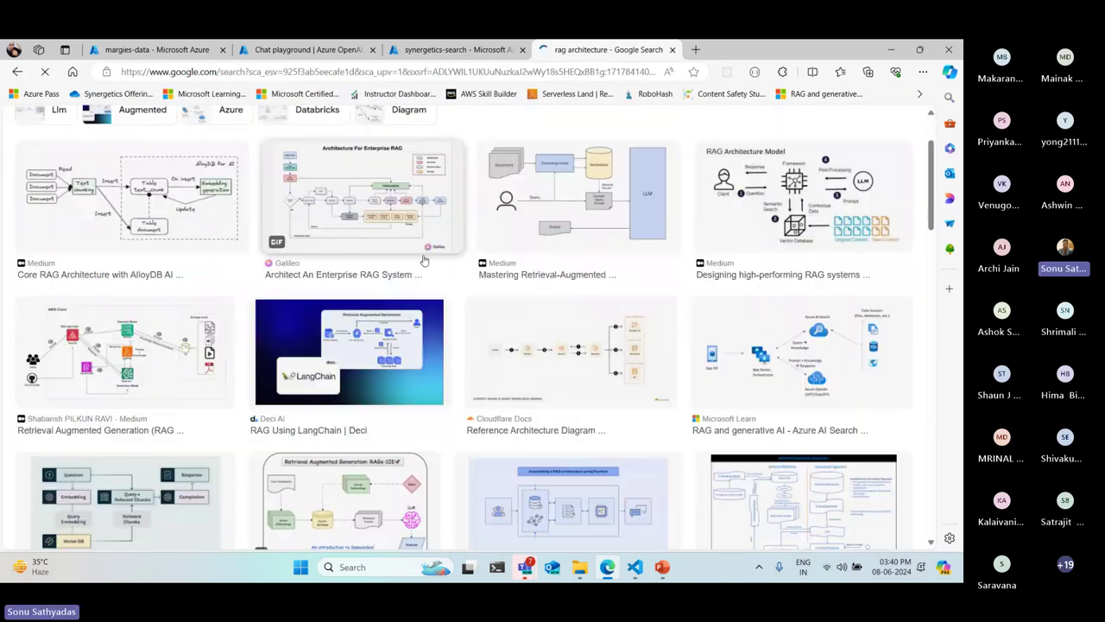